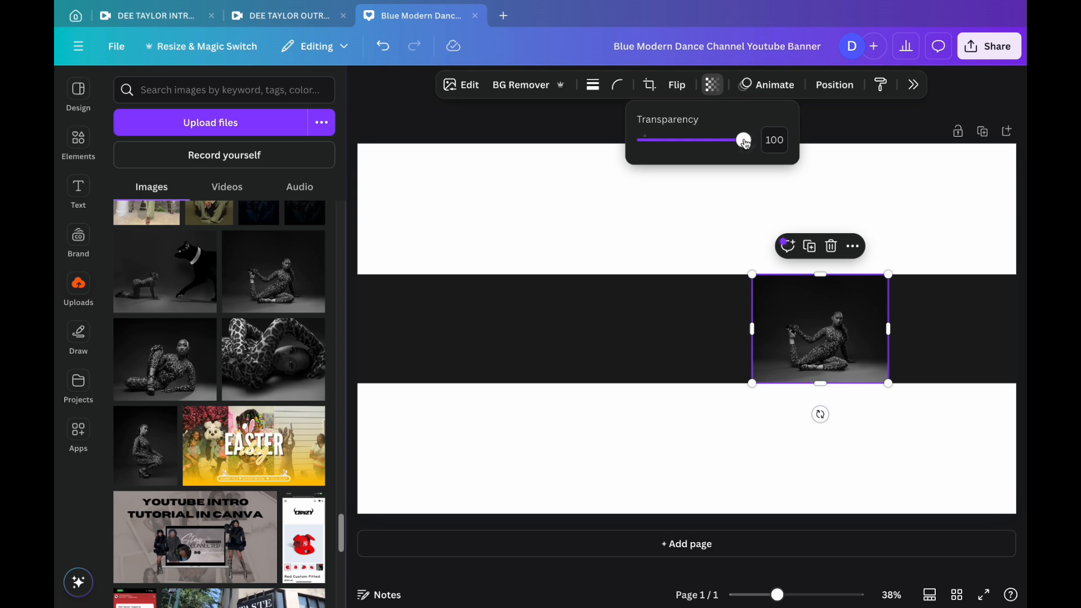
- Fade the reclining dancer photo, then bring its transparency back to full 100
{"action": "left_click_drag", "start_coordinate": [742, 140], "coordinate": [661, 147]}
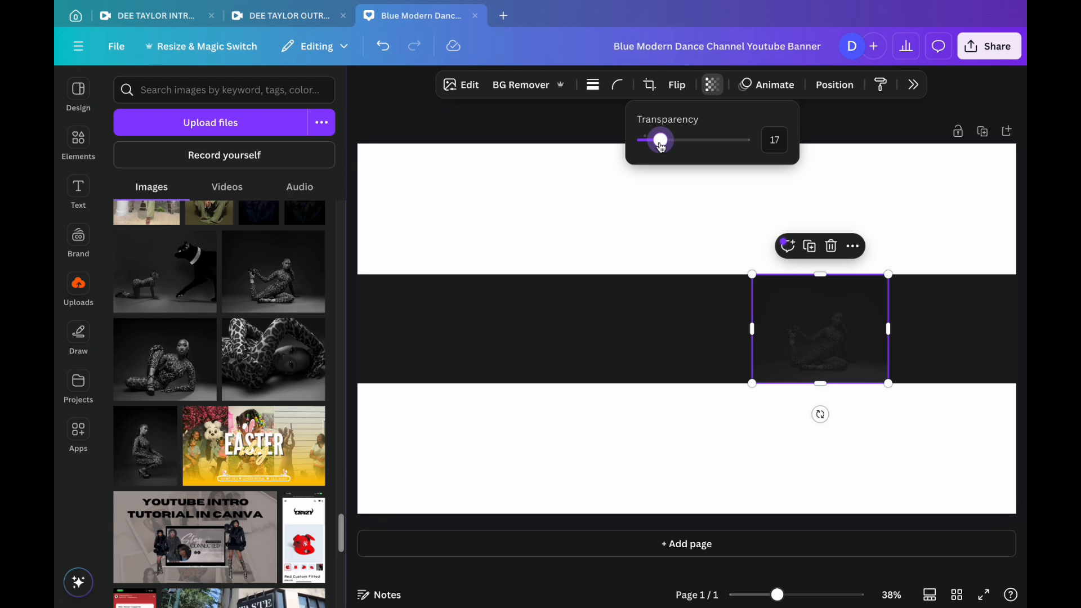
{"action": "left_click", "coordinate": [886, 124]}
{"action": "left_click", "coordinate": [886, 124]}
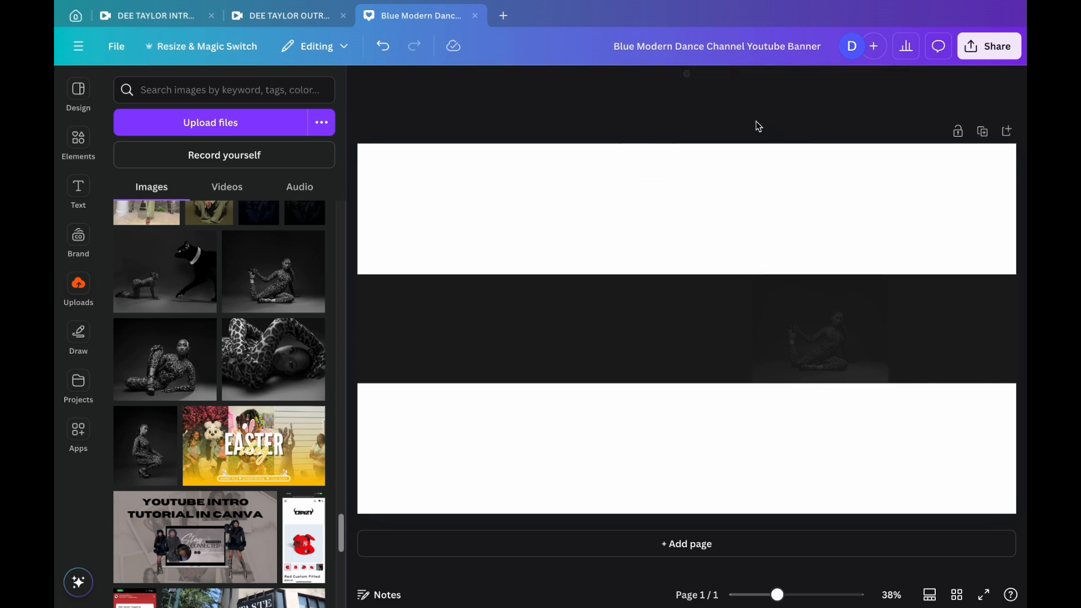
{"action": "left_click", "coordinate": [802, 354]}
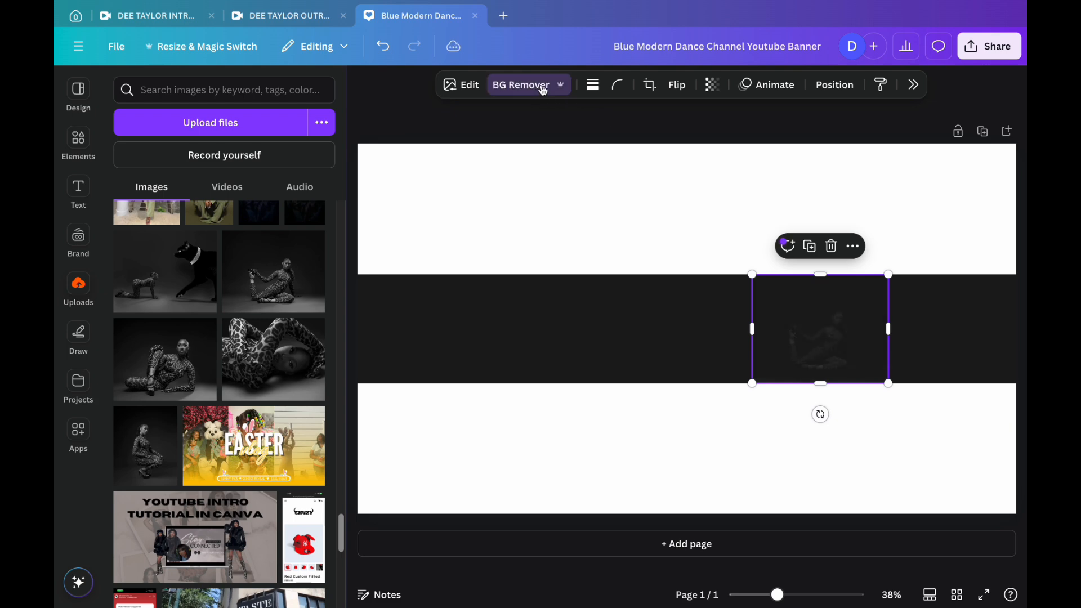
{"action": "left_click", "coordinate": [712, 84]}
{"action": "left_click_drag", "start_coordinate": [661, 140], "coordinate": [770, 144]}
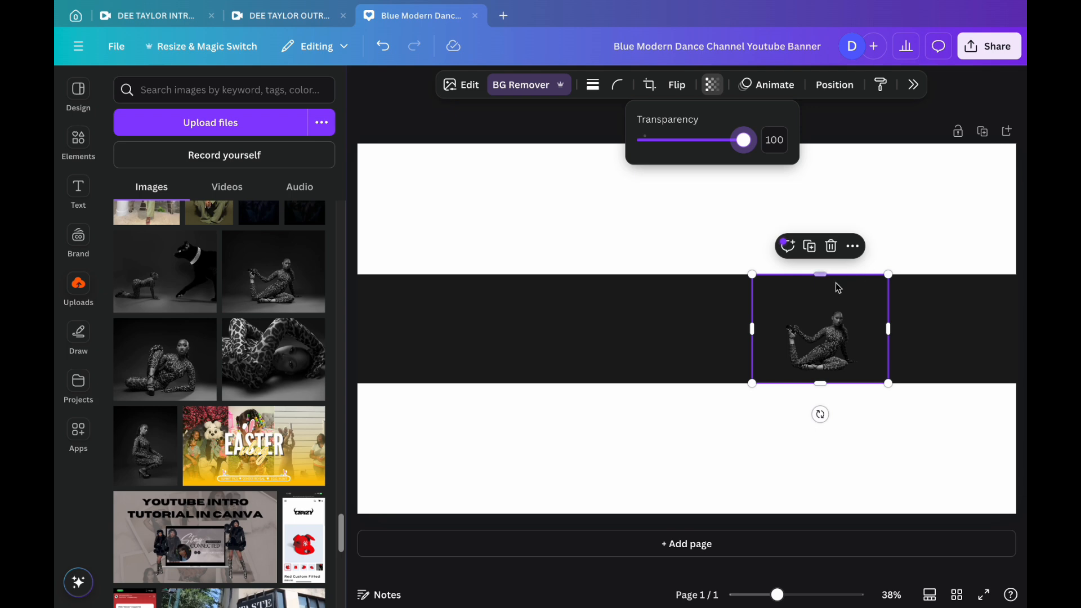
- Crop the dancer cut-out on all four sides, then enlarge and reposition it
{"action": "left_click_drag", "start_coordinate": [823, 274], "coordinate": [822, 307]}
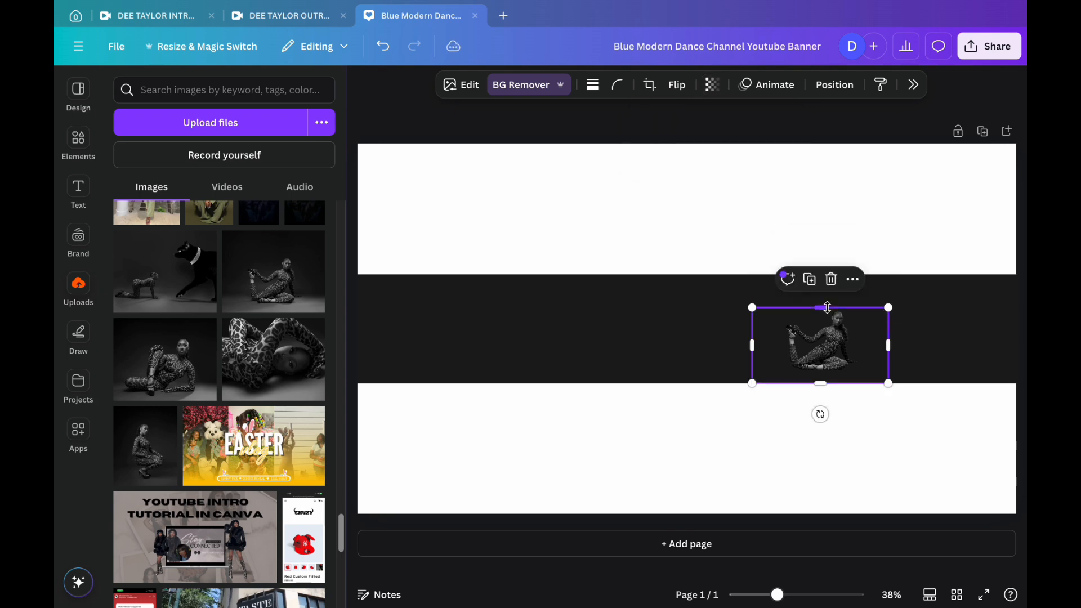
{"action": "left_click_drag", "start_coordinate": [820, 383], "coordinate": [820, 373]}
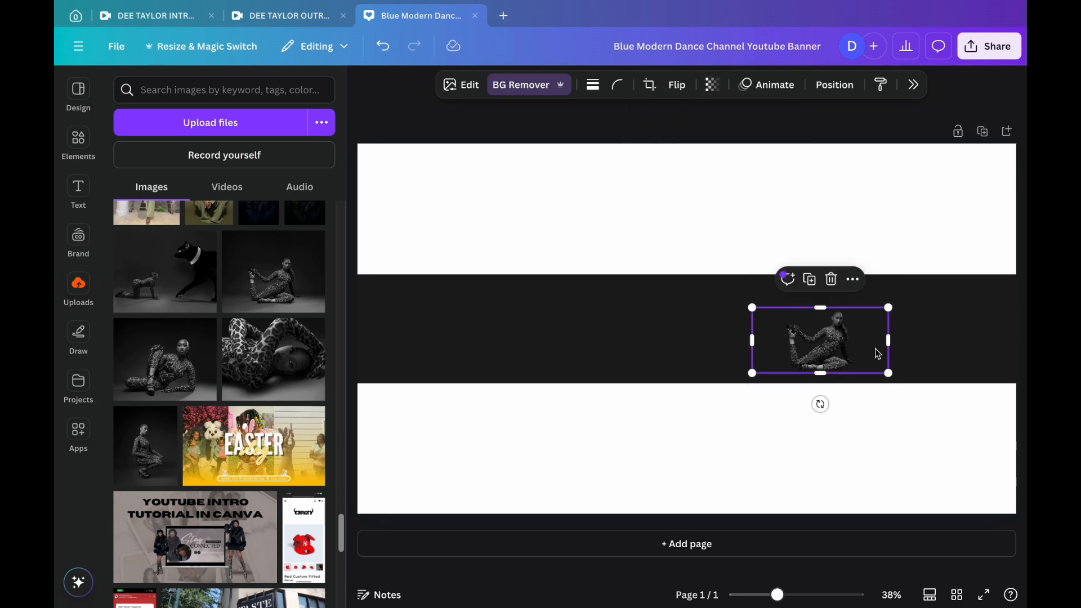
{"action": "left_click_drag", "start_coordinate": [886, 340], "coordinate": [857, 340]}
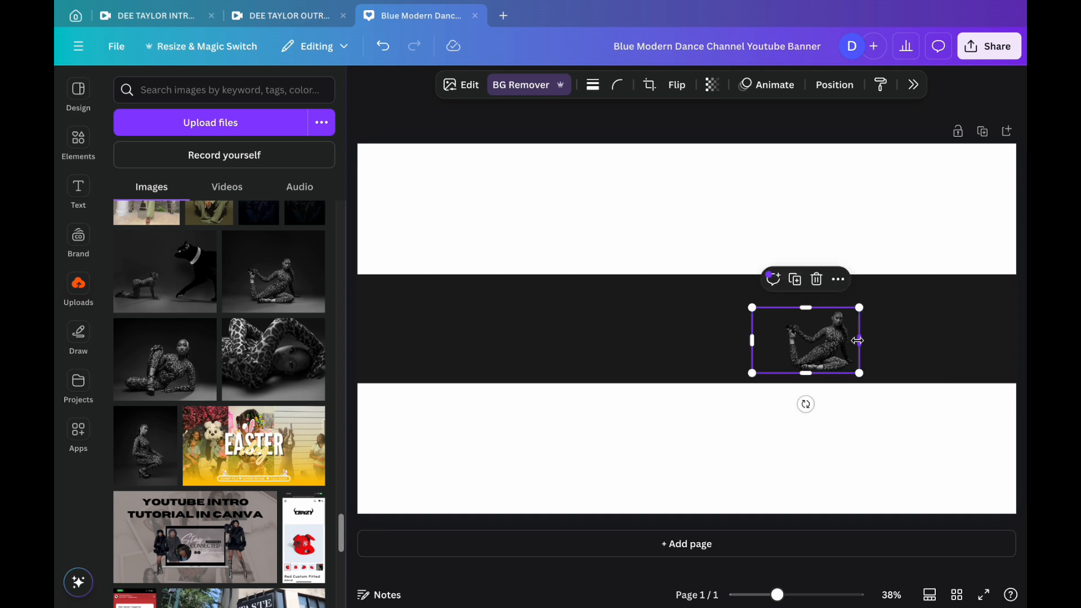
{"action": "left_click_drag", "start_coordinate": [753, 339], "coordinate": [781, 339]}
{"action": "left_click_drag", "start_coordinate": [860, 306], "coordinate": [899, 274]}
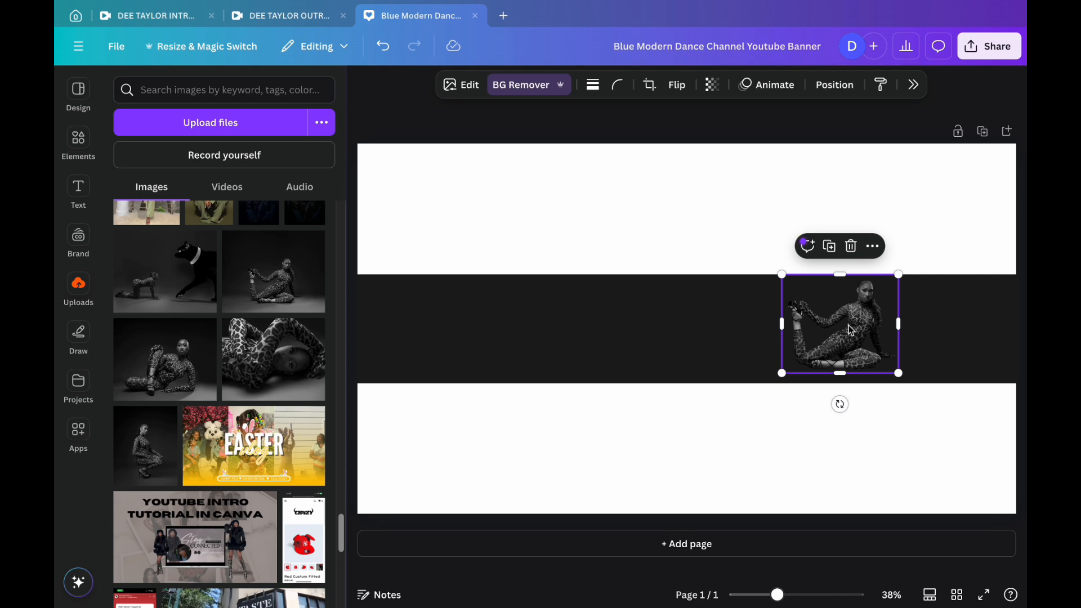
{"action": "left_click_drag", "start_coordinate": [850, 329], "coordinate": [836, 340]}
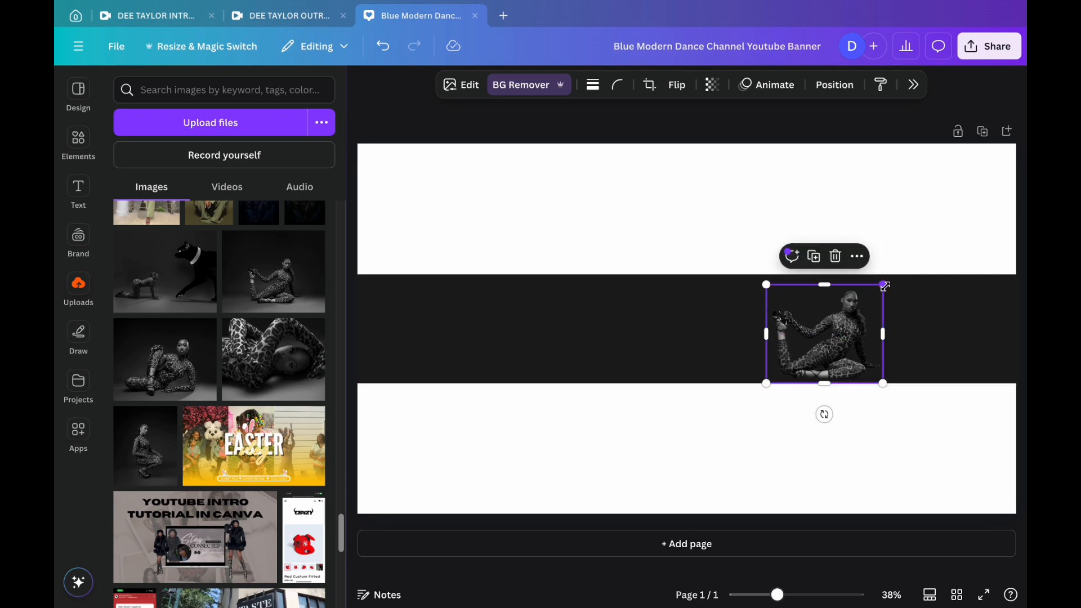
{"action": "left_click_drag", "start_coordinate": [885, 286], "coordinate": [894, 278]}
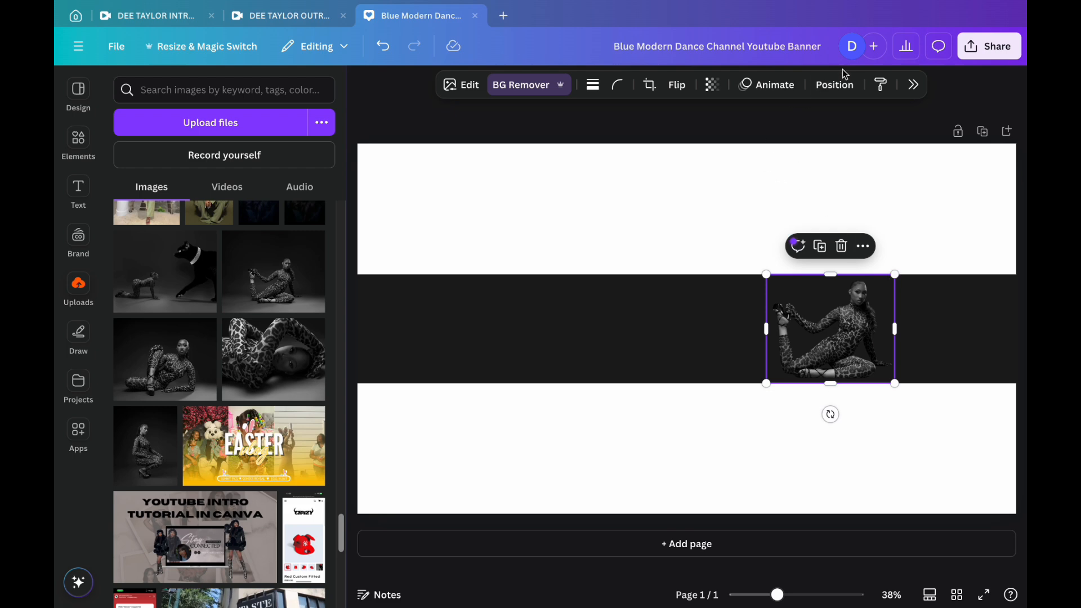
- Fade the dancer image to transparency 41
{"action": "left_click", "coordinate": [711, 84]}
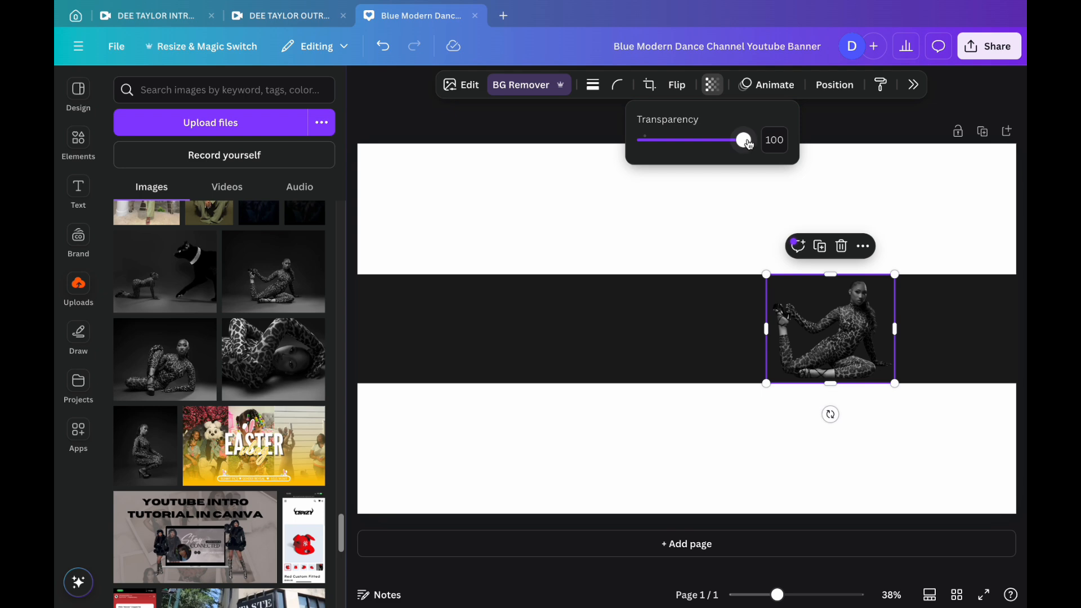
{"action": "left_click_drag", "start_coordinate": [748, 145], "coordinate": [685, 147]}
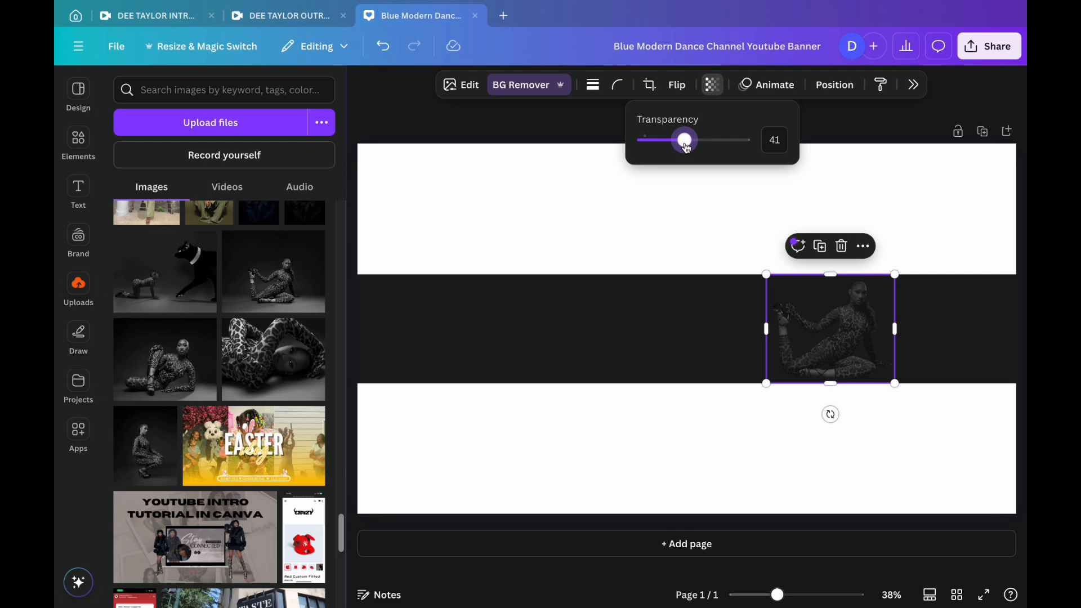
{"action": "left_click", "coordinate": [883, 111]}
{"action": "left_click", "coordinate": [881, 121]}
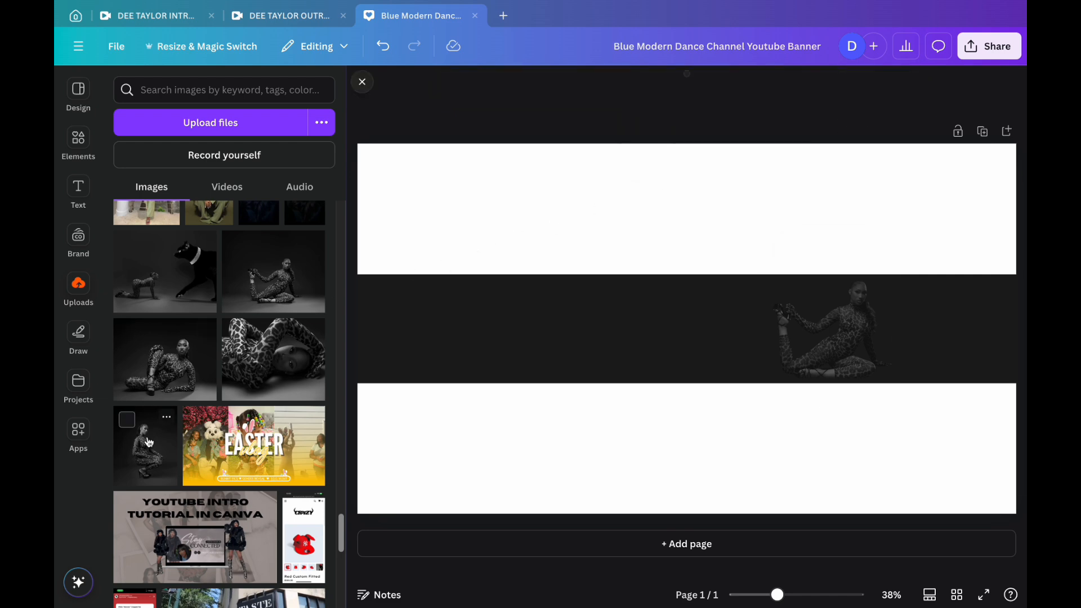
- Add the crouching leopard-print photo without background, crop all sides, and shrink it at the band's left
{"action": "left_click", "coordinate": [126, 416]}
{"action": "left_click", "coordinate": [507, 87]}
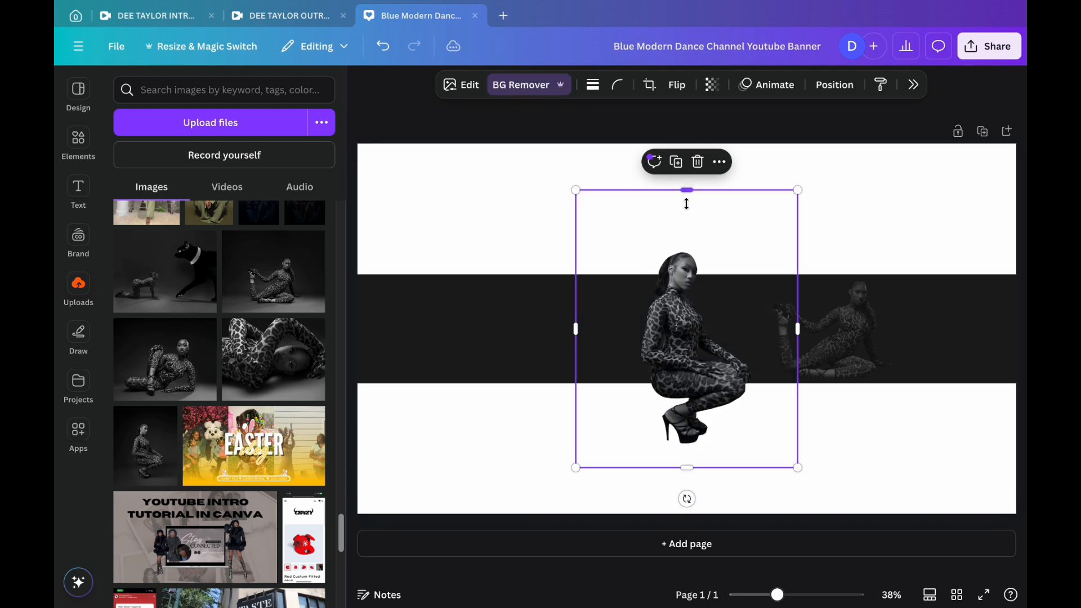
{"action": "left_click_drag", "start_coordinate": [686, 204], "coordinate": [687, 250]}
{"action": "left_click_drag", "start_coordinate": [686, 468], "coordinate": [686, 446]}
{"action": "left_click_drag", "start_coordinate": [799, 345], "coordinate": [755, 346]}
{"action": "left_click_drag", "start_coordinate": [576, 345], "coordinate": [497, 290]}
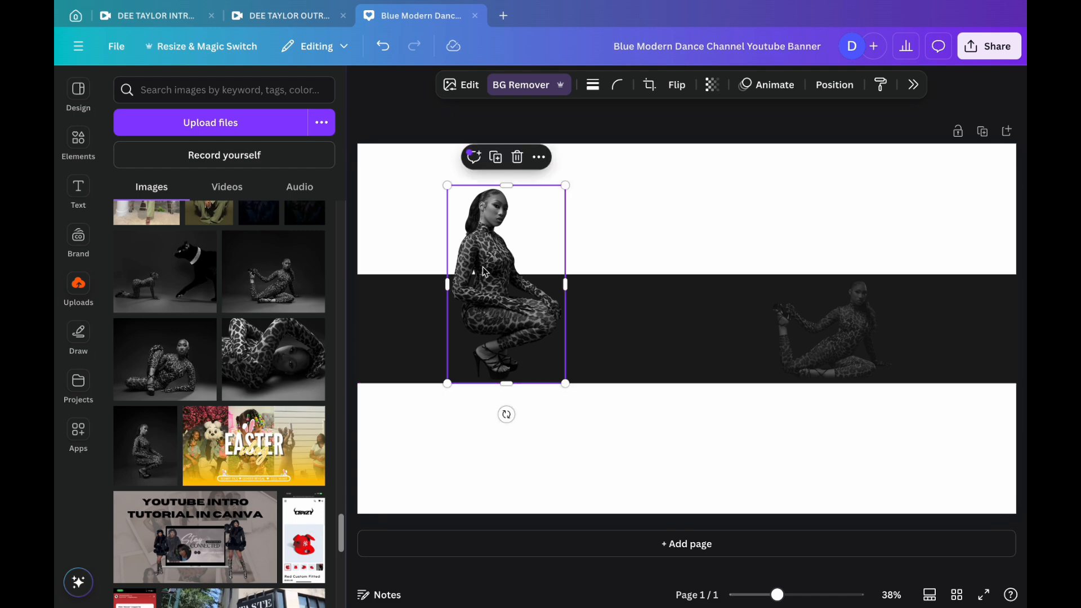
{"action": "left_click_drag", "start_coordinate": [449, 185], "coordinate": [534, 263]}
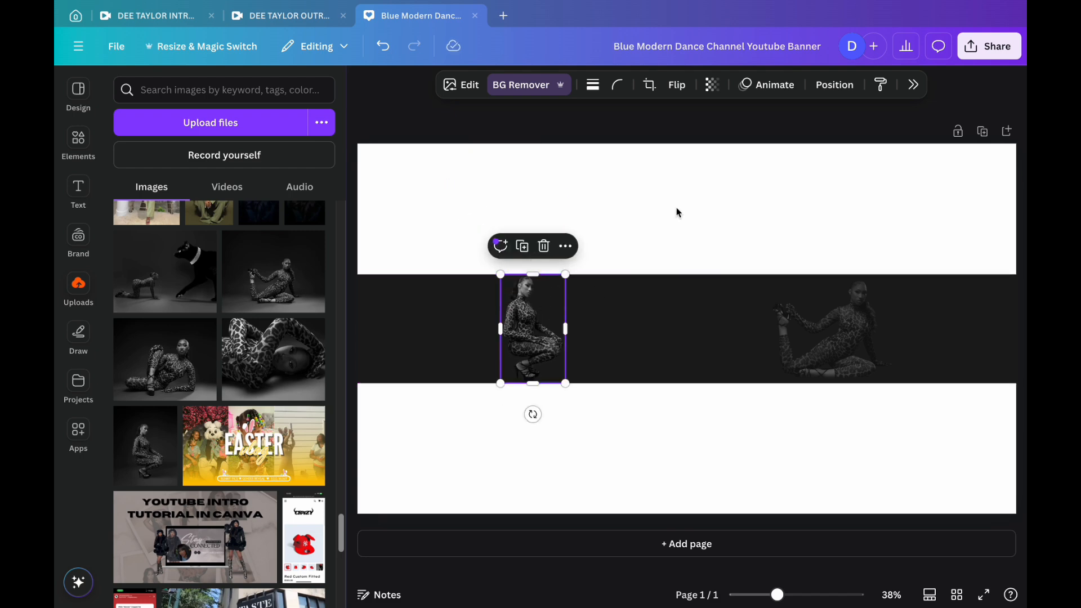
- Add a heading text box reading 'DEE TAYLOR'
{"action": "left_click", "coordinate": [80, 188]}
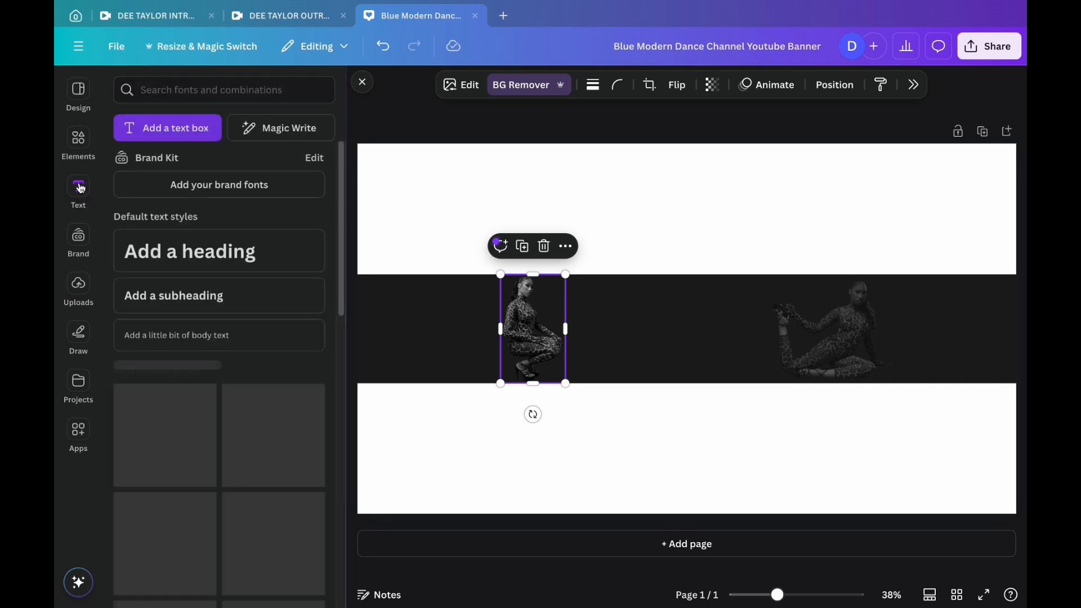
{"action": "left_click", "coordinate": [172, 254]}
{"action": "type", "text": "DEE. TAY"}
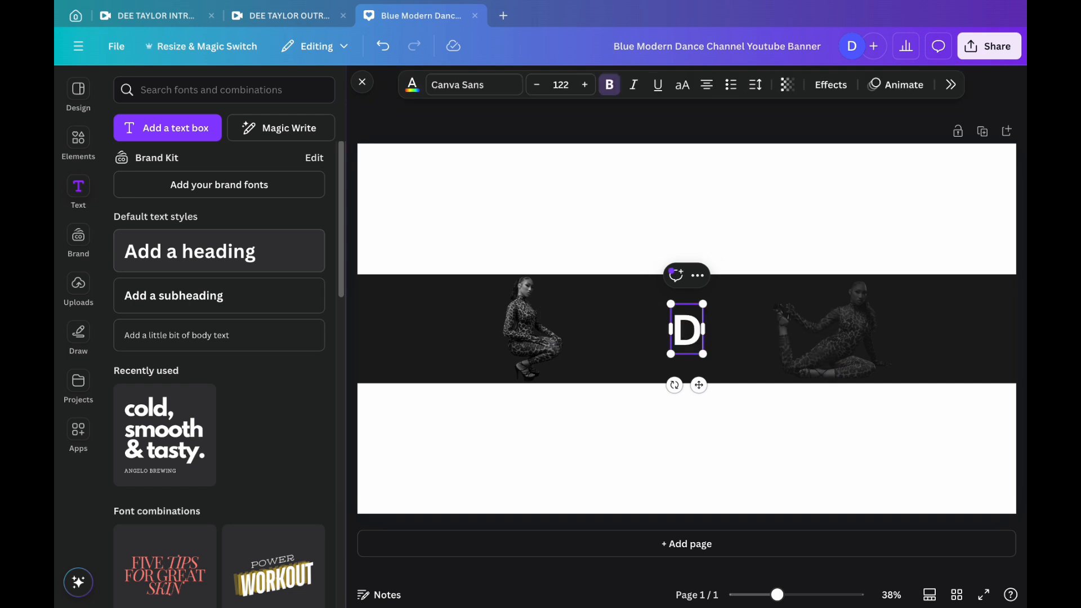
{"action": "key", "text": "BackSpace"}
{"action": "key", "text": "BackSpace"}
{"action": "key", "text": "BackSpace"}
{"action": "key", "text": "BackSpace"}
{"action": "key", "text": "BackSpace"}
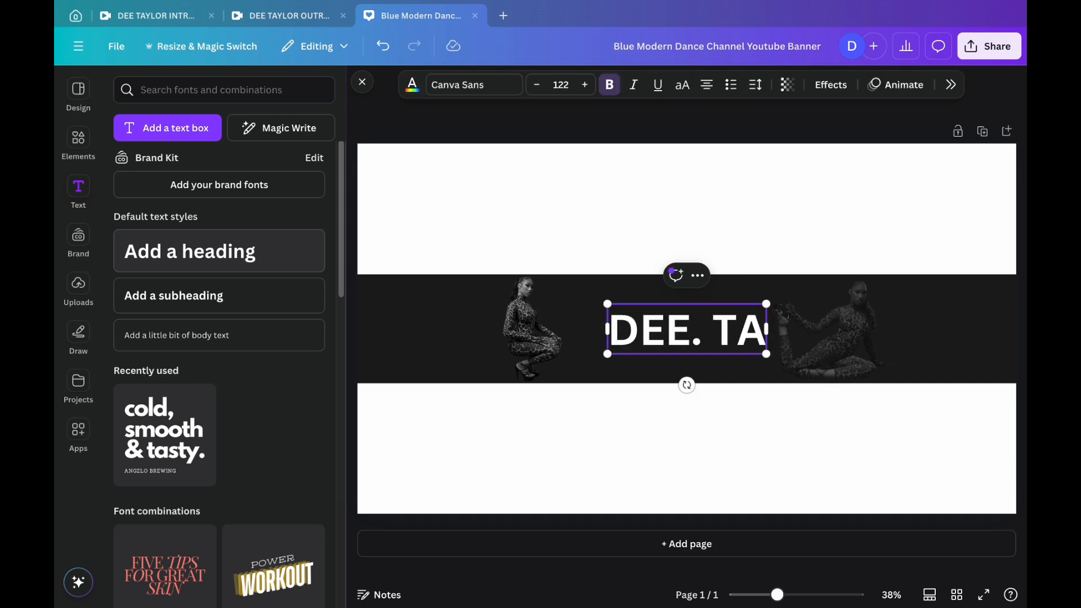
{"action": "type", "text": "TAYLOR"}
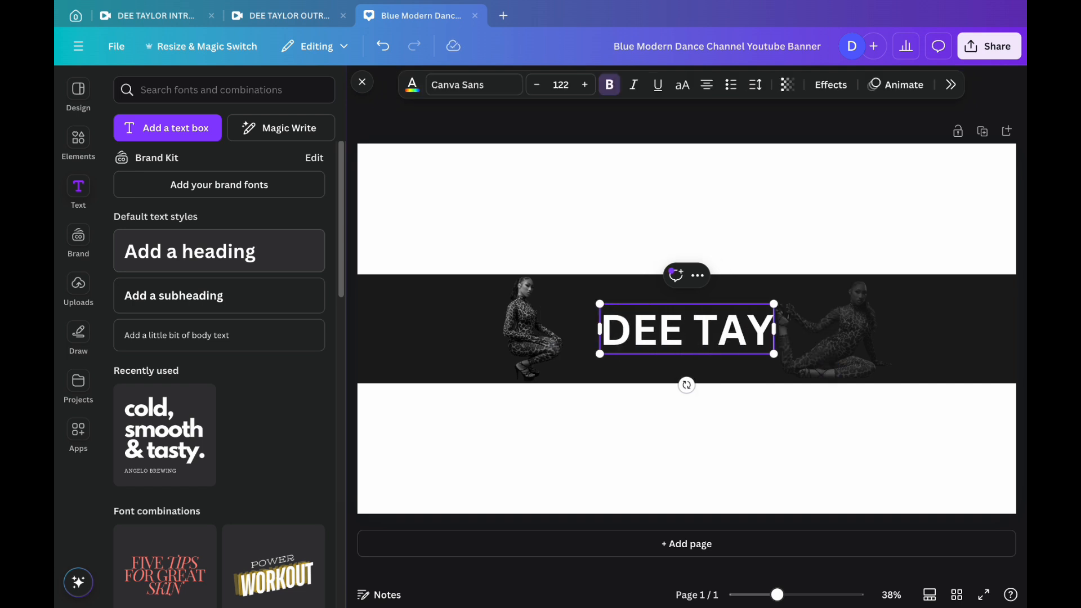
- Set the heading to TAN Aegean at size 53.5, then enlarge it to about 67.7
{"action": "left_click", "coordinate": [488, 90]}
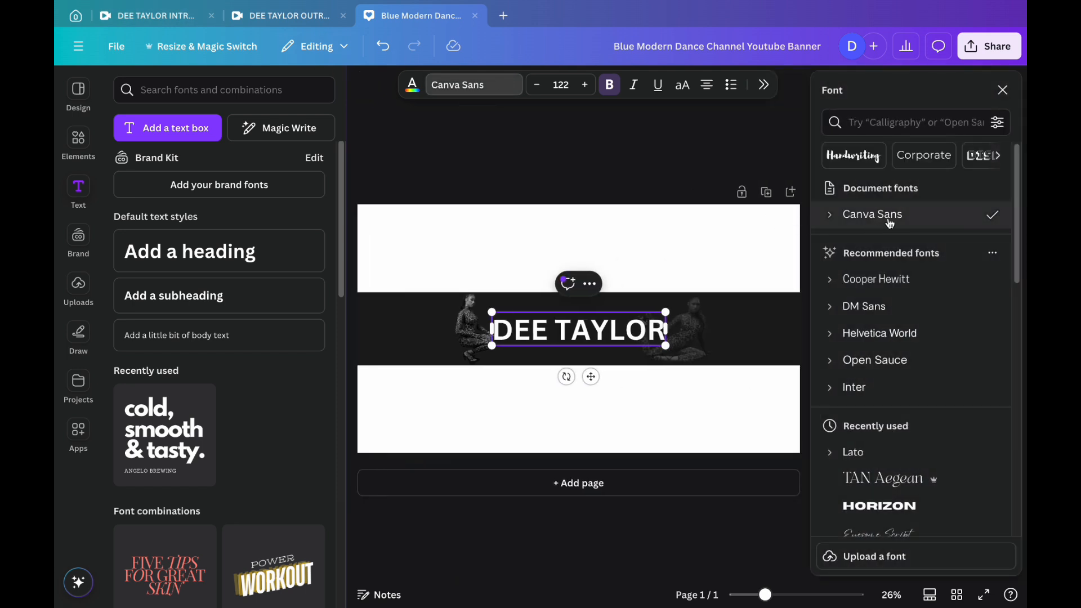
{"action": "left_click", "coordinate": [885, 481]}
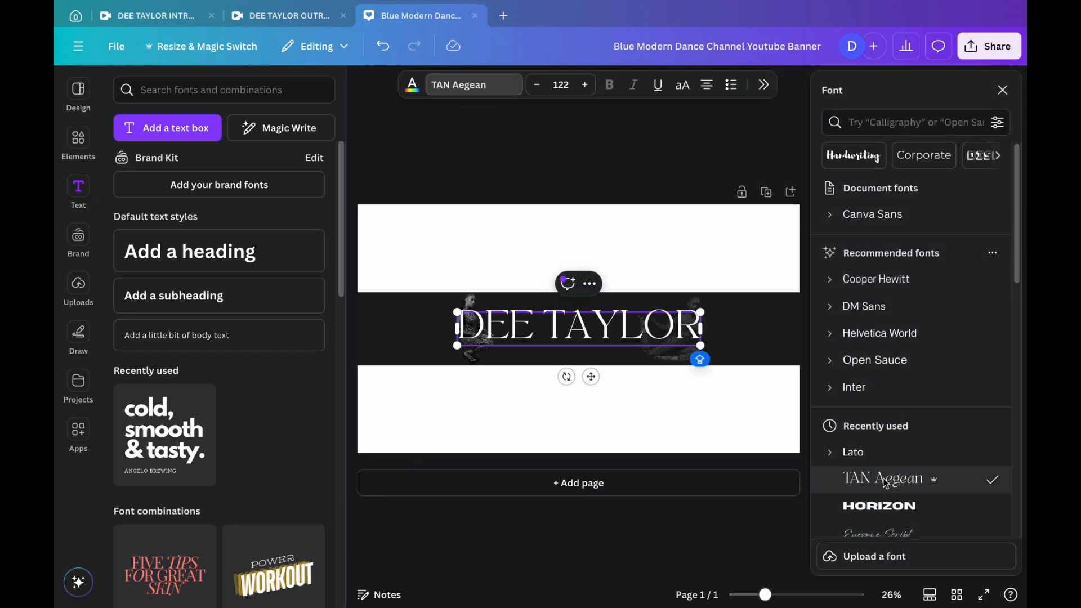
{"action": "left_click", "coordinate": [573, 89]}
{"action": "type", "text": "53"}
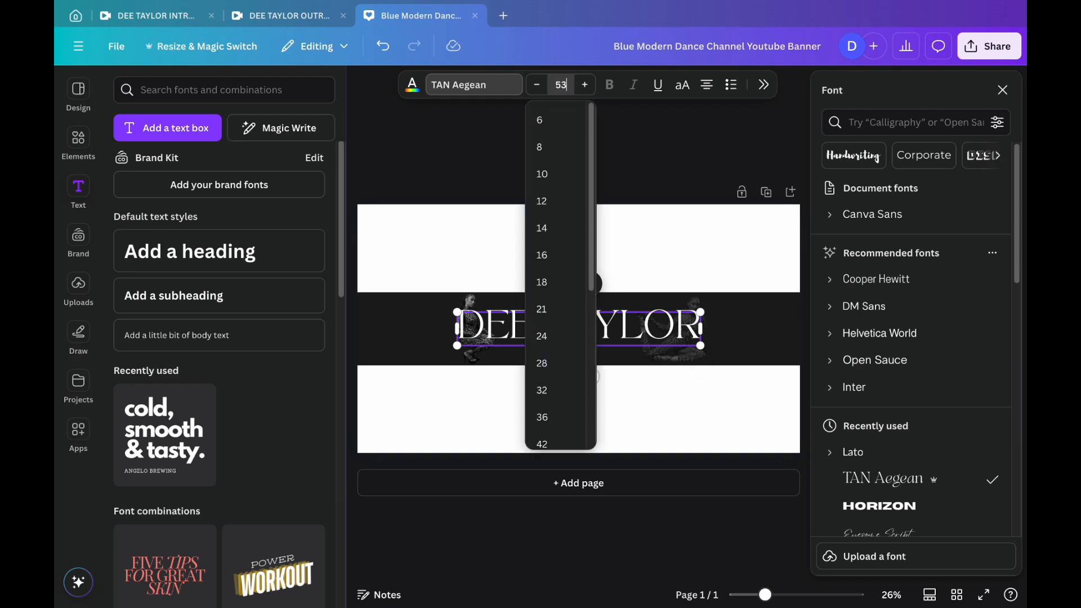
{"action": "type", "text": ".5"}
{"action": "key", "text": "Return"}
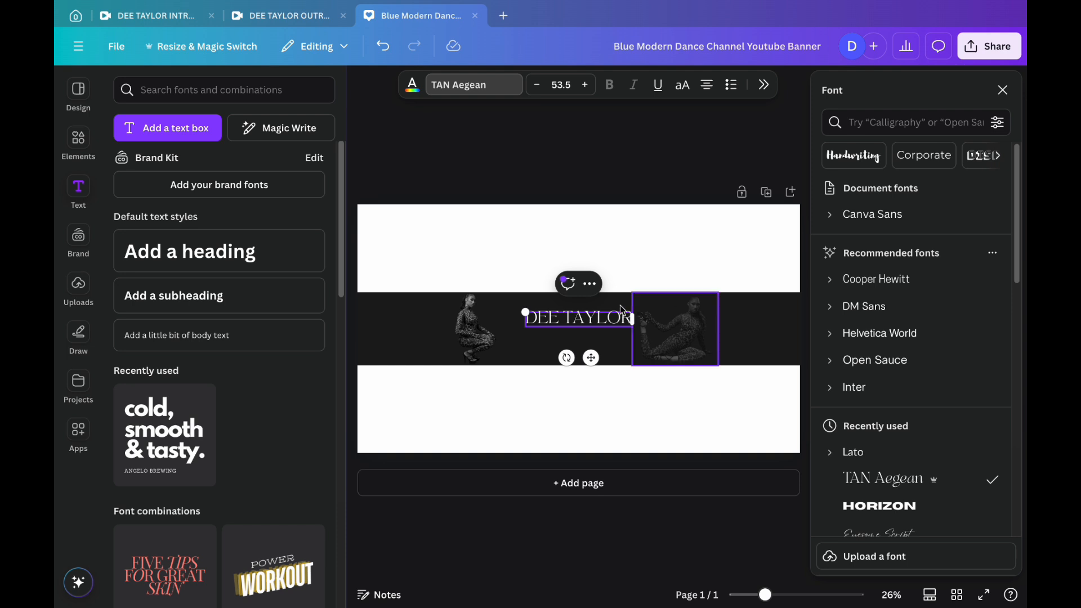
{"action": "left_click_drag", "start_coordinate": [524, 313], "coordinate": [497, 311]}
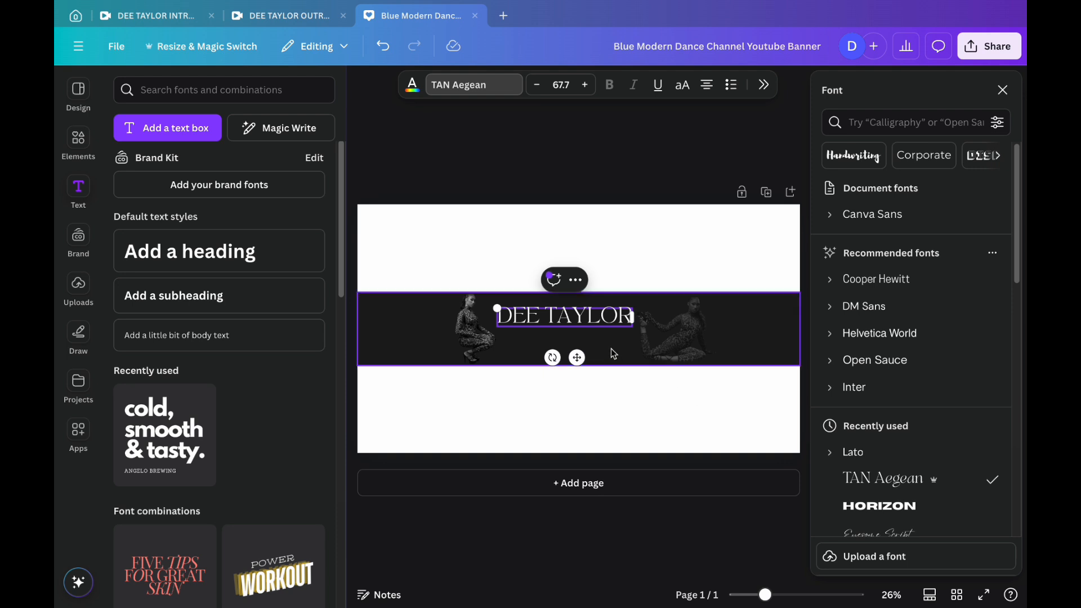
- Centre the DEE TAYLOR title horizontally on the page
{"action": "left_click", "coordinate": [762, 85]}
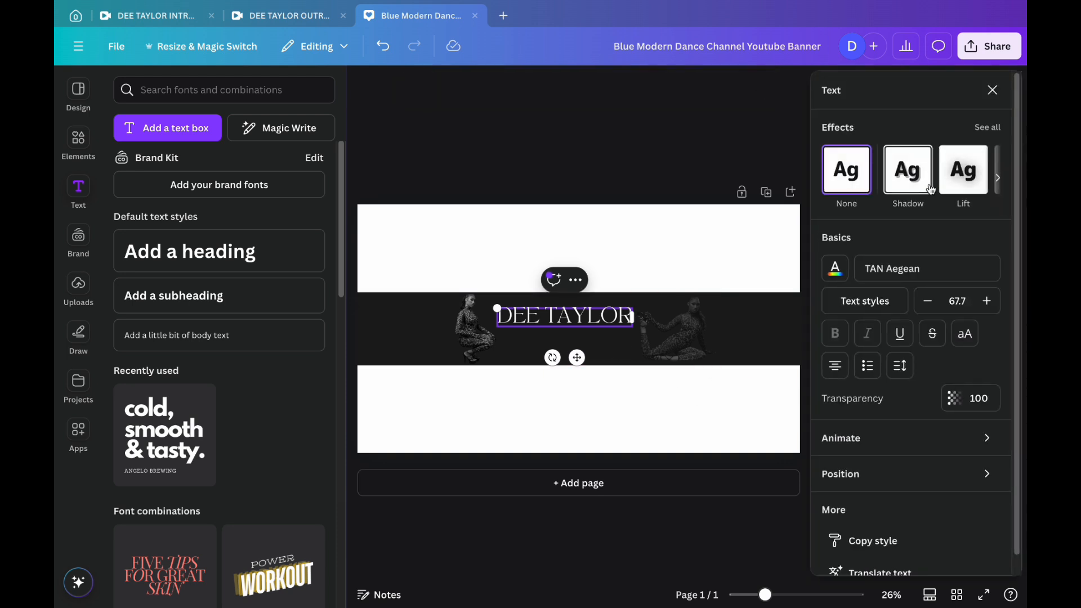
{"action": "left_click", "coordinate": [930, 480]}
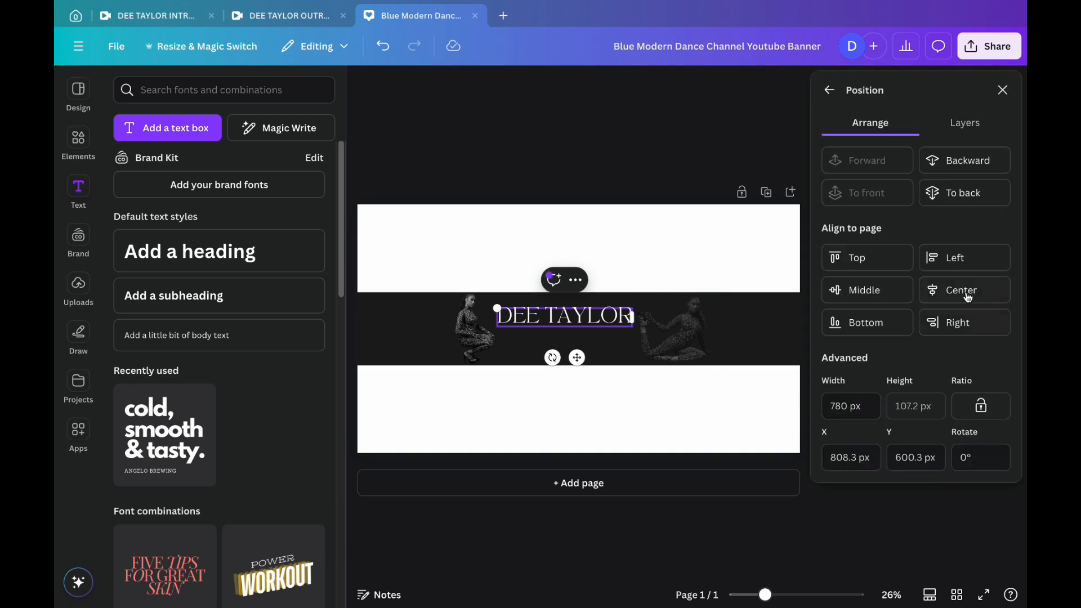
{"action": "left_click", "coordinate": [965, 289]}
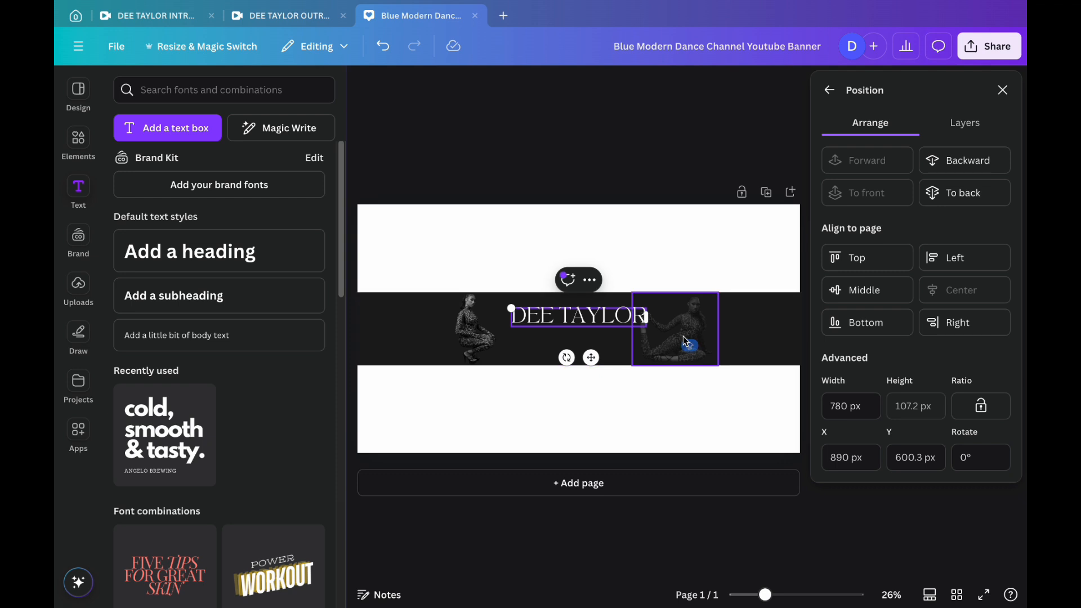
- Nudge both dancers closer to the title and recentre DEE TAYLOR in the band
{"action": "left_click", "coordinate": [685, 337]}
{"action": "left_click_drag", "start_coordinate": [685, 337], "coordinate": [696, 342]}
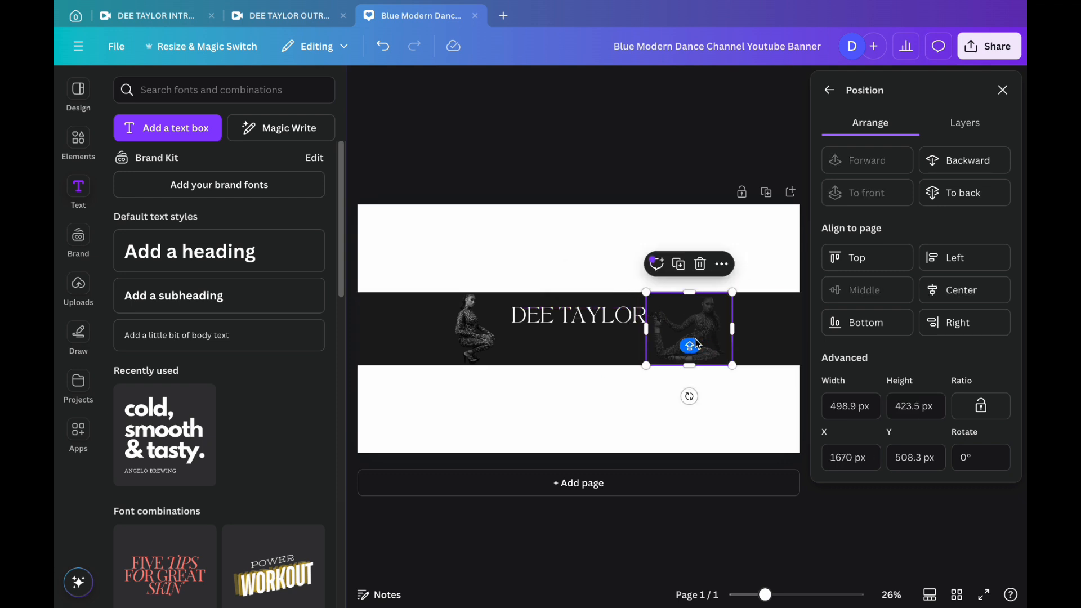
{"action": "left_click_drag", "start_coordinate": [468, 320], "coordinate": [482, 319]}
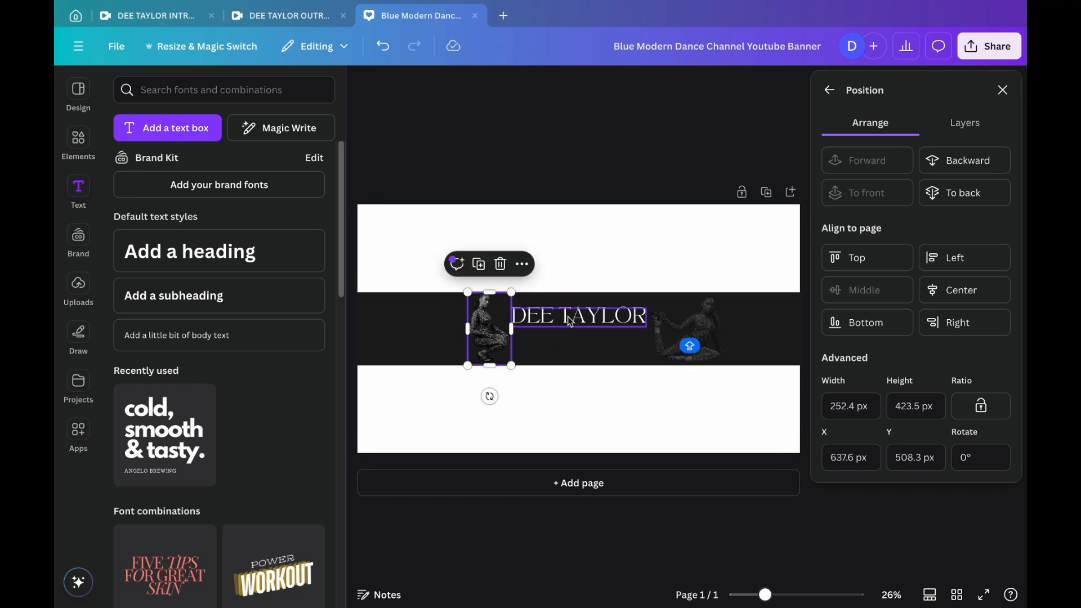
{"action": "left_click_drag", "start_coordinate": [568, 321], "coordinate": [569, 332]}
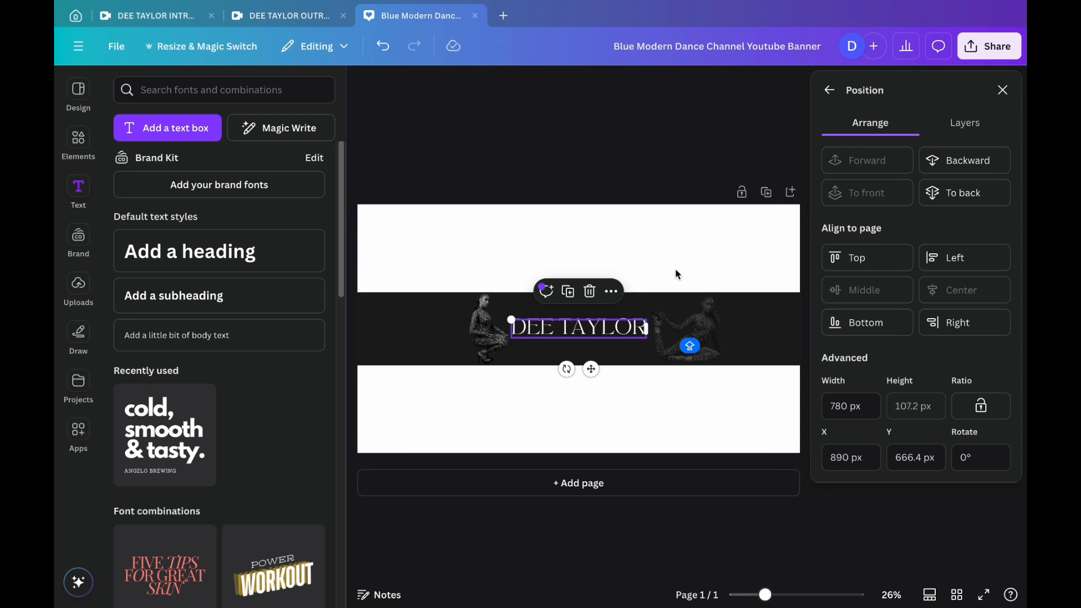
{"action": "mouse_move", "coordinate": [698, 322]}
{"action": "left_mouse_down"}
{"action": "mouse_move", "coordinate": [683, 321]}
{"action": "mouse_move", "coordinate": [697, 317]}
{"action": "left_mouse_up"}
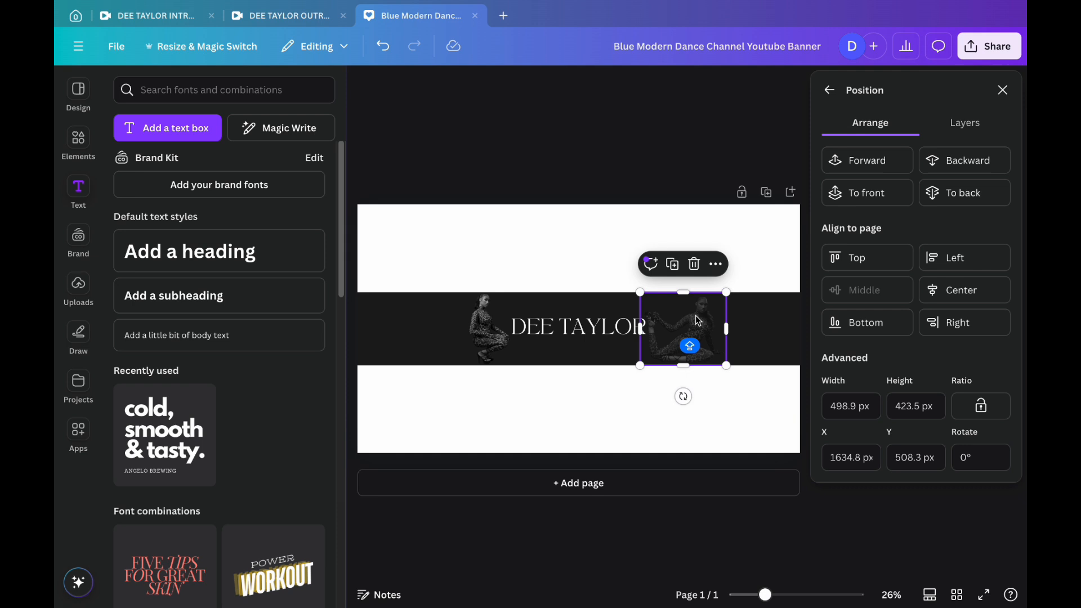
{"action": "left_click", "coordinate": [717, 231]}
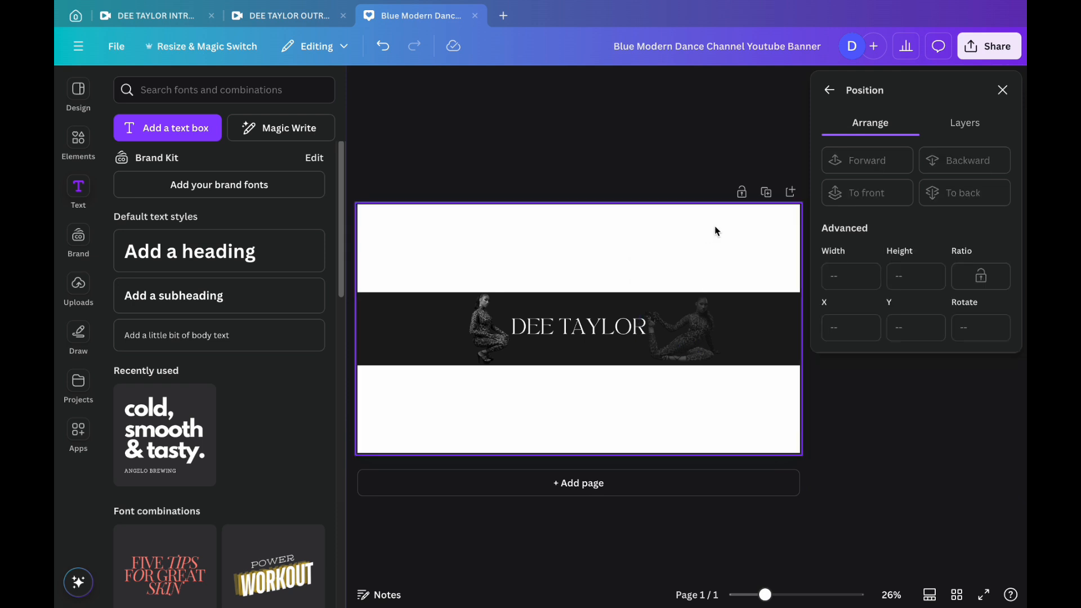
{"action": "left_click", "coordinate": [693, 151]}
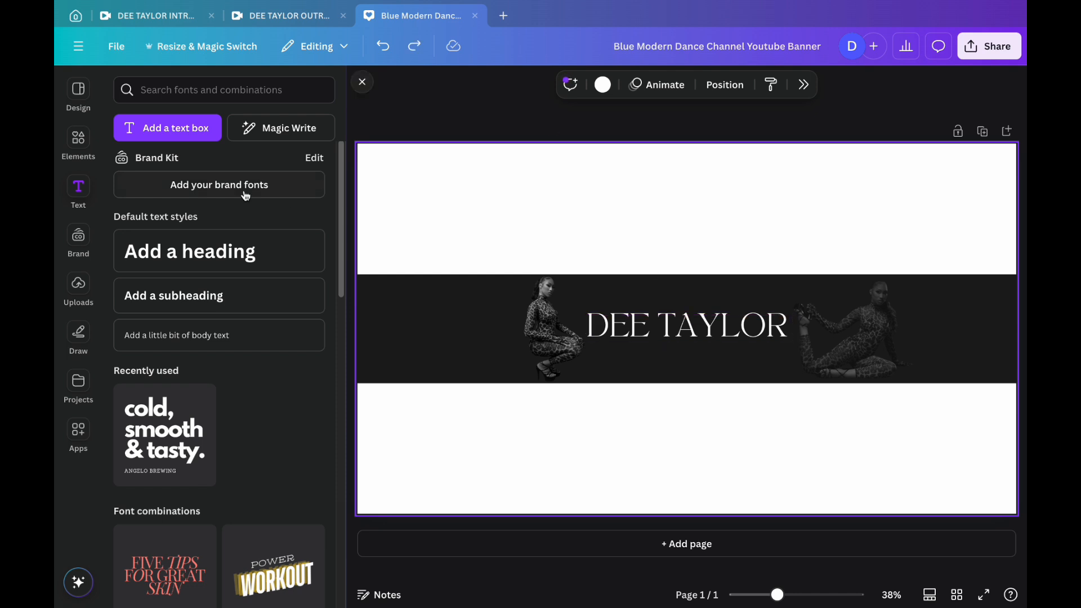
- Add a regular-weight Lato subheading containing the channel's social handle
{"action": "left_click", "coordinate": [206, 295]}
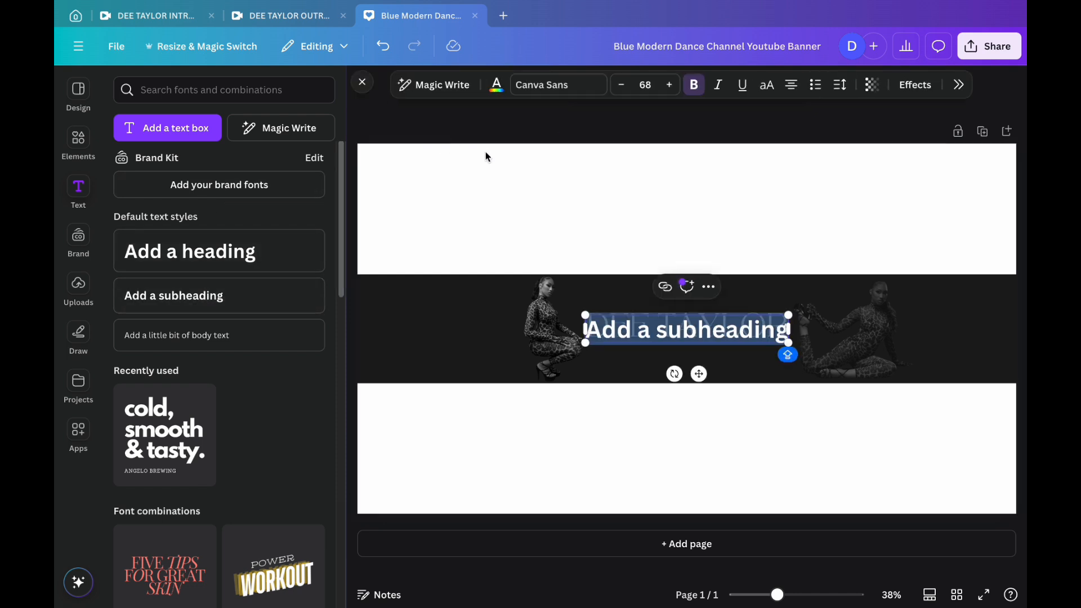
{"action": "left_click", "coordinate": [694, 86]}
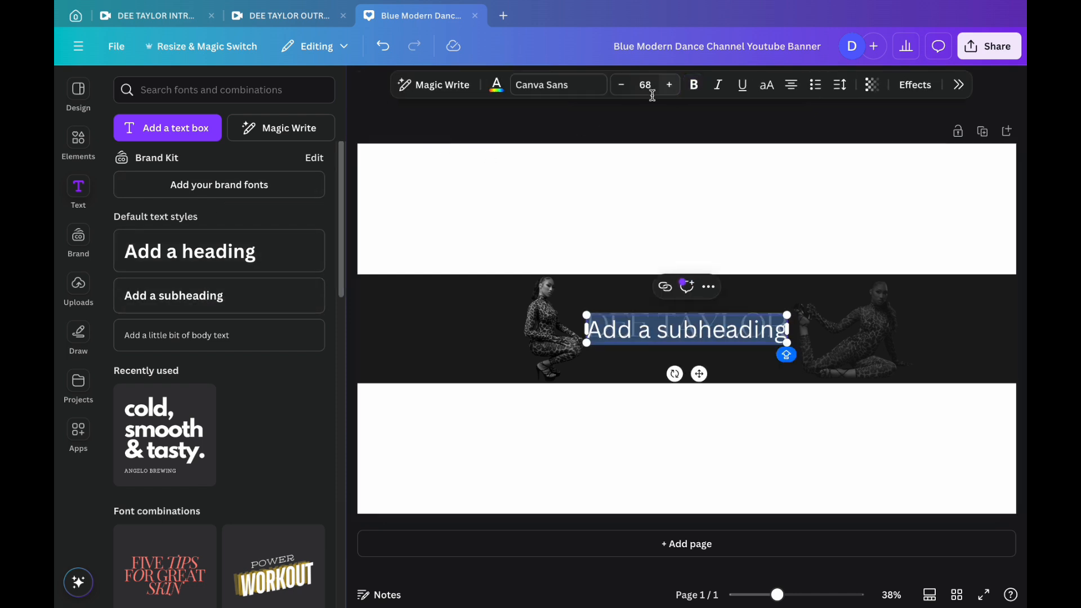
{"action": "left_click", "coordinate": [554, 86]}
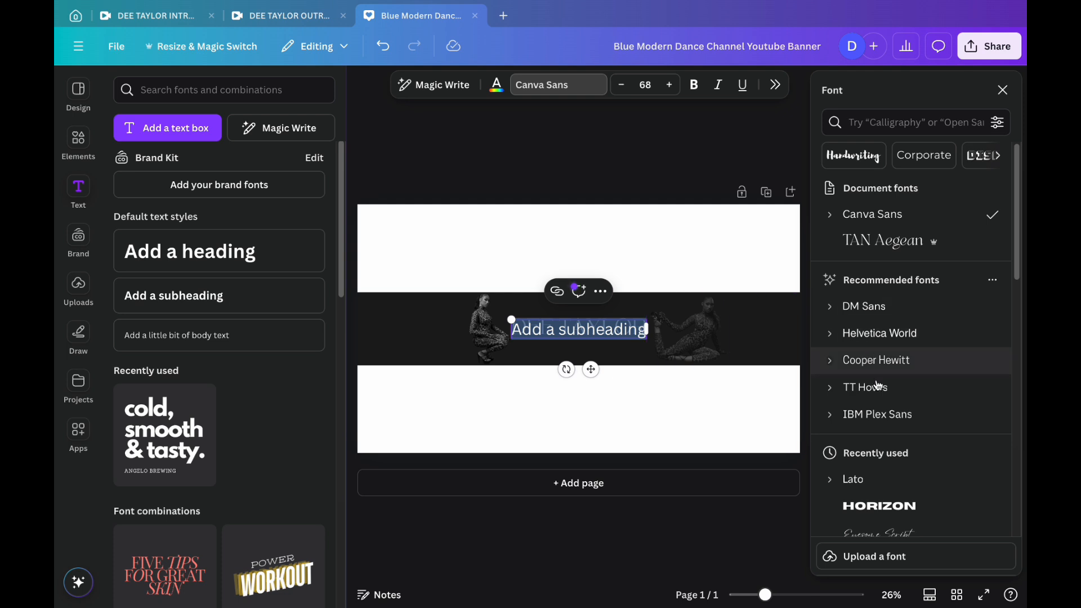
{"action": "left_click", "coordinate": [853, 480]}
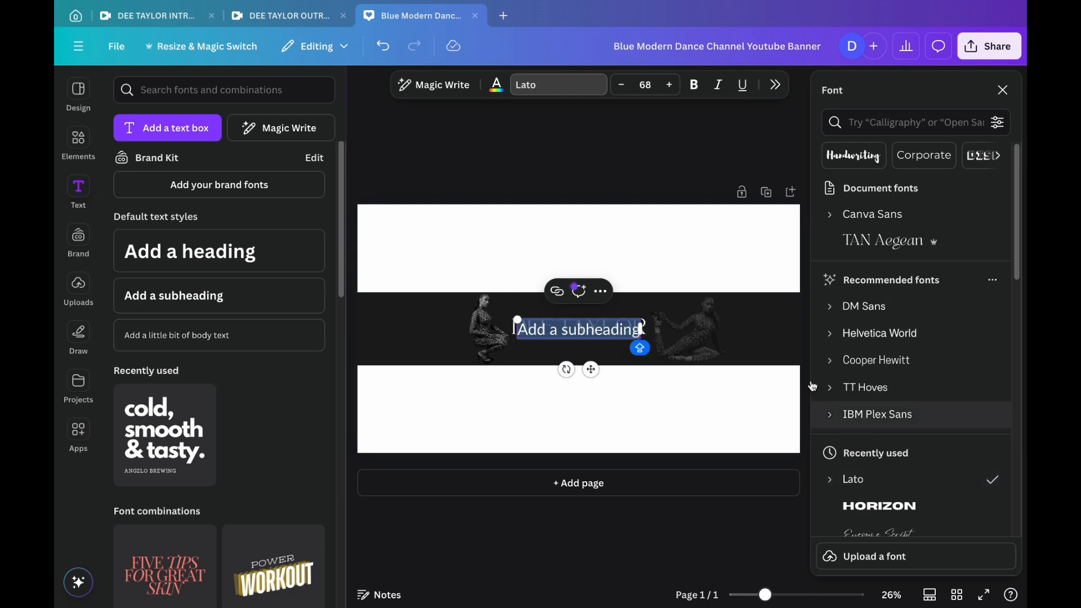
{"action": "key", "text": "BackSpace"}
{"action": "type", "text": "@"}
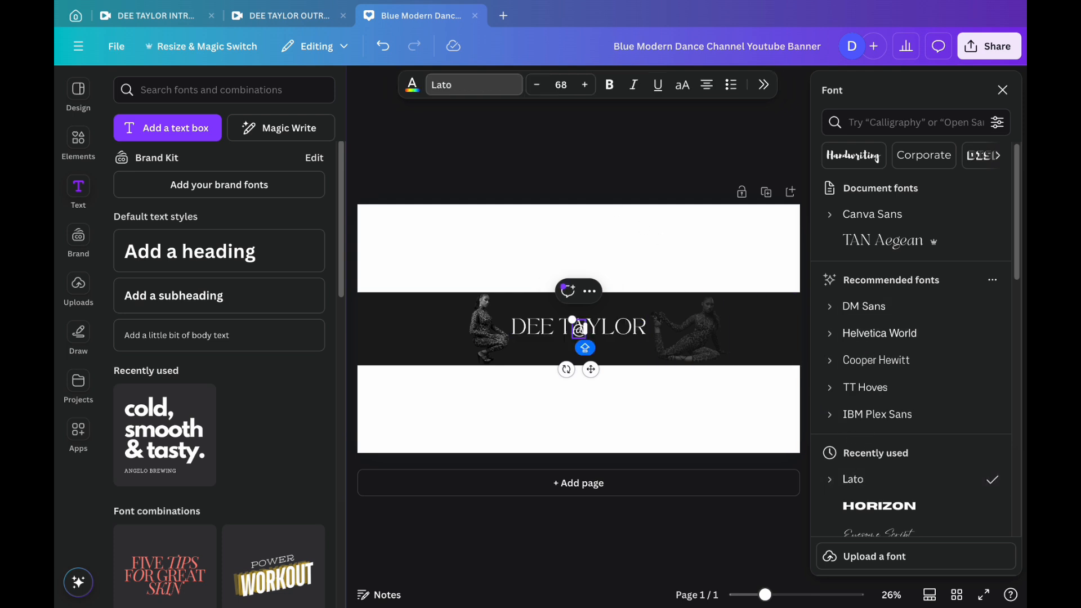
{"action": "type", "text": "HEYTH"}
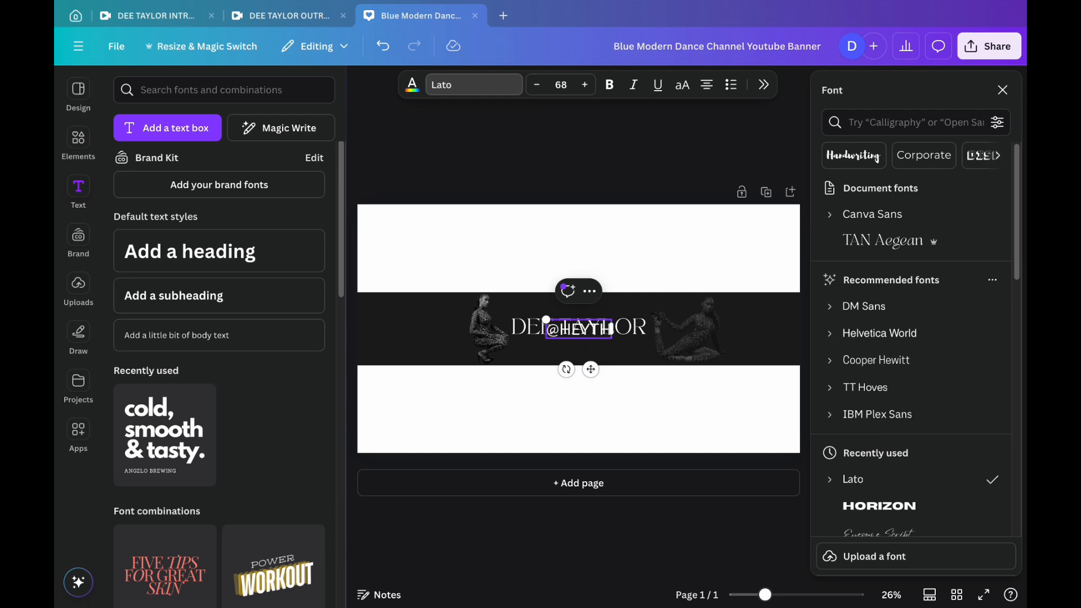
{"action": "type", "text": "ERESHEGOES"}
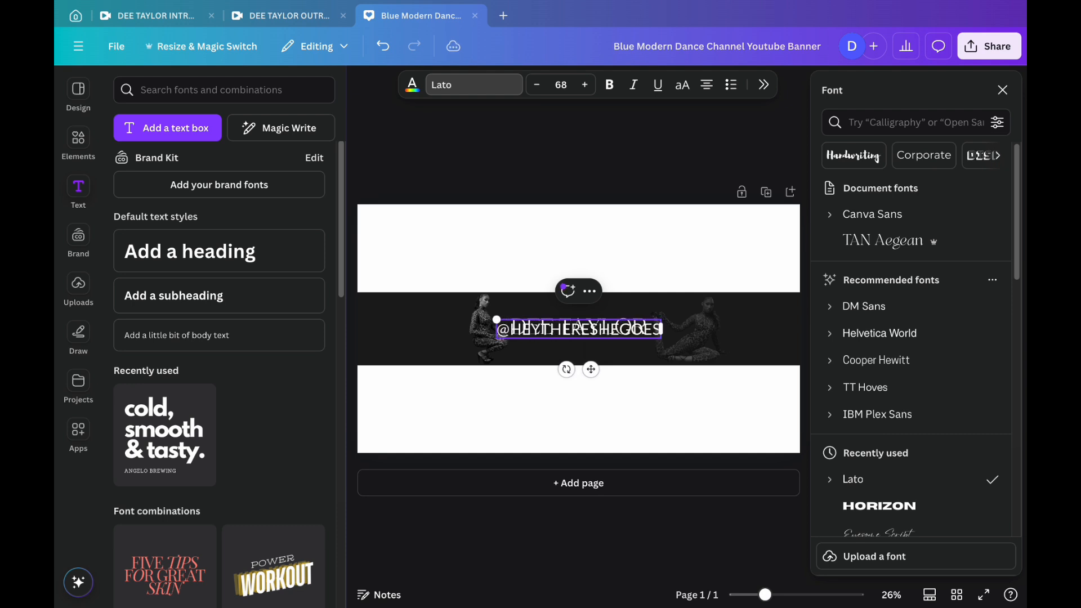
- Set the handle text to size 11 and move it below DEE TAYLOR
{"action": "left_click", "coordinate": [562, 85]}
{"action": "type", "text": "1"}
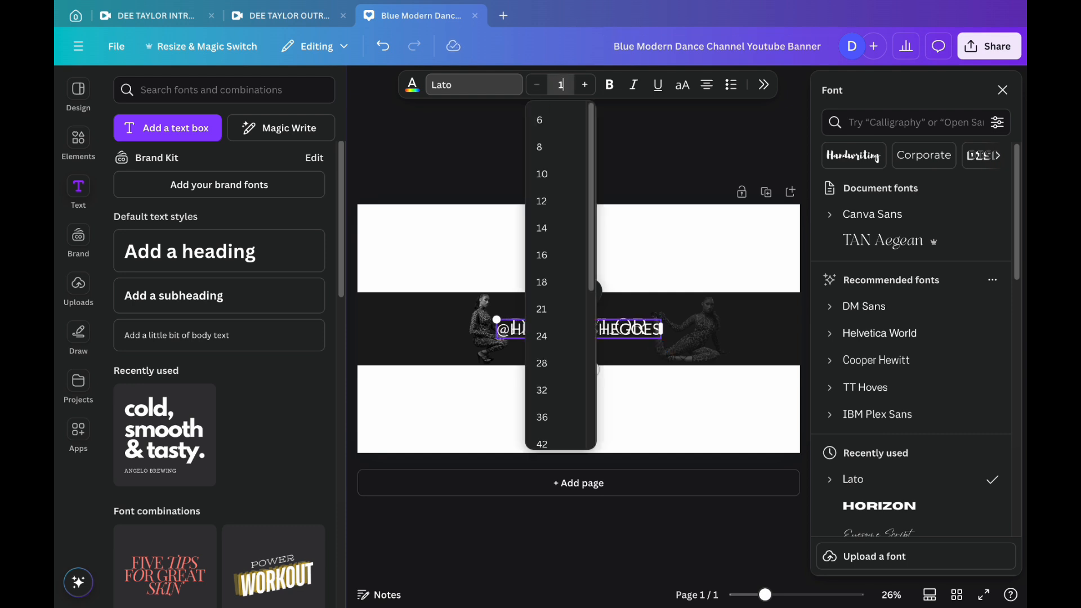
{"action": "type", "text": "8"}
{"action": "key", "text": "Return"}
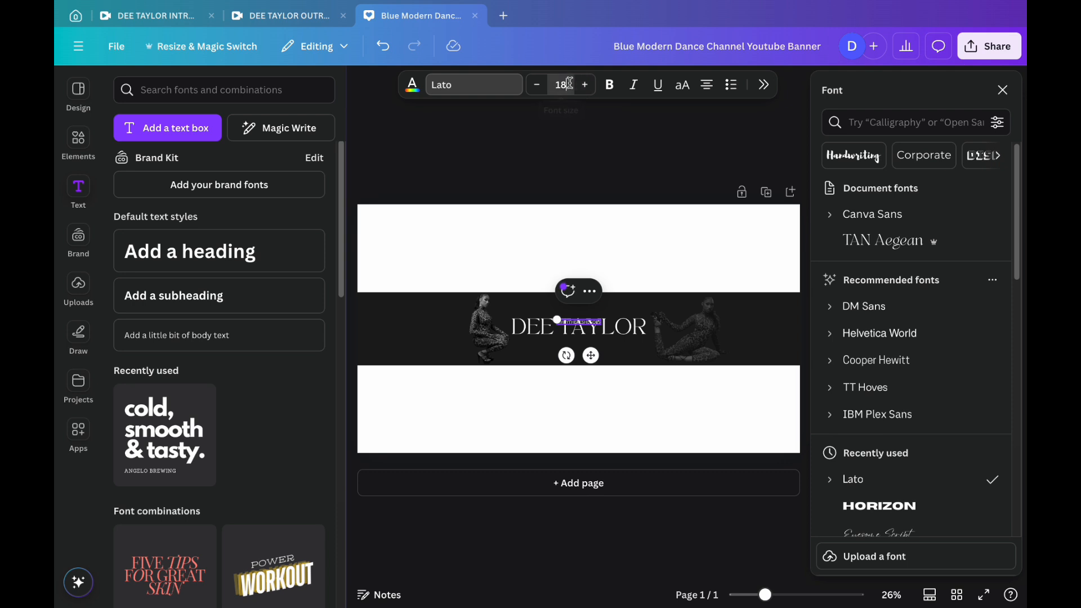
{"action": "left_click", "coordinate": [569, 83]}
{"action": "type", "text": "1"}
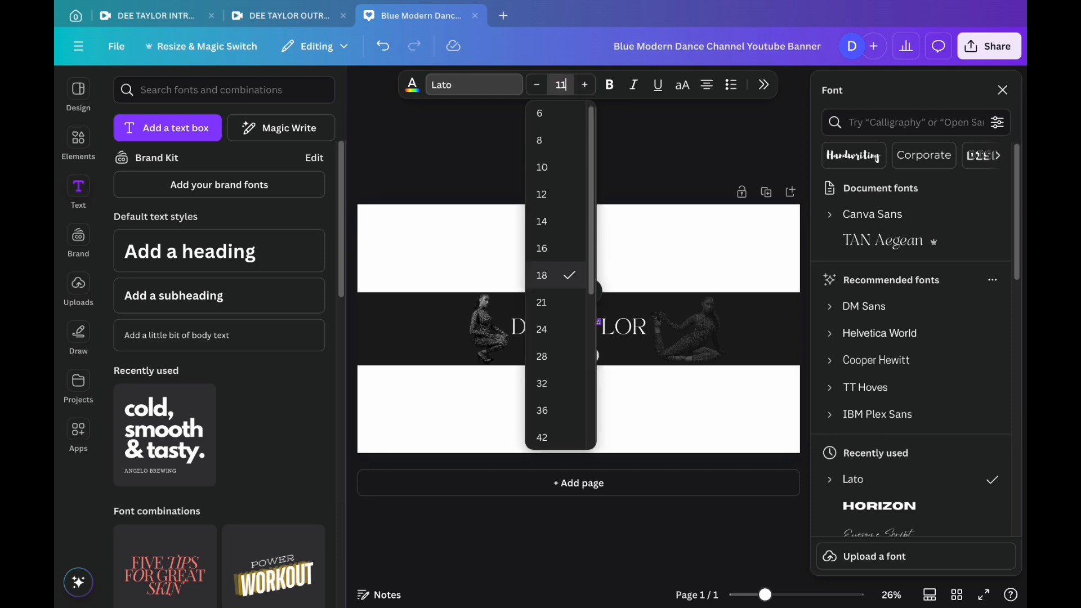
{"action": "type", "text": "1"}
{"action": "key", "text": "Return"}
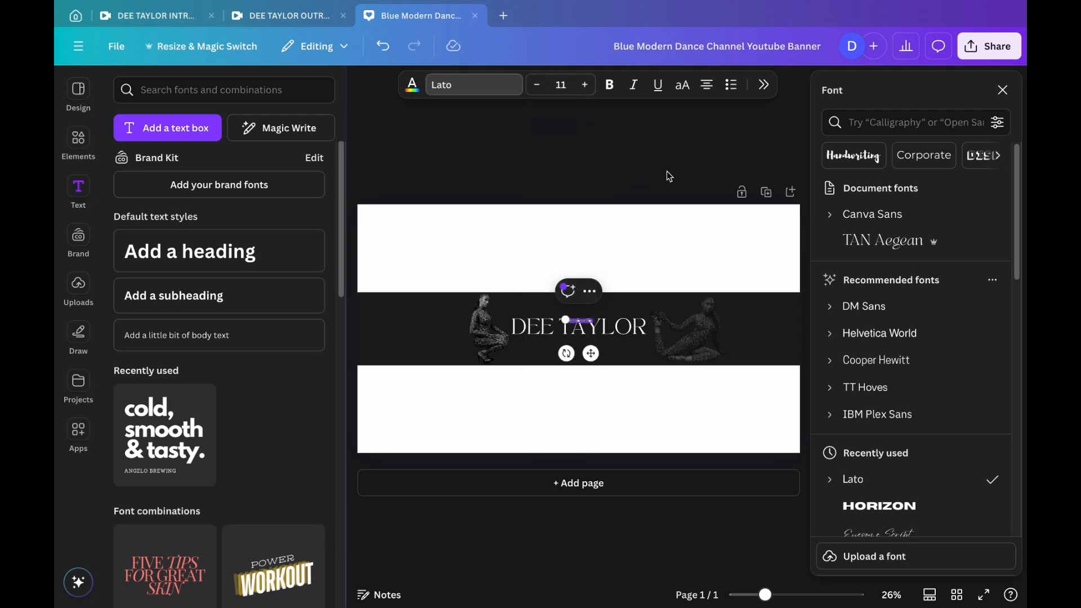
{"action": "left_click_drag", "start_coordinate": [590, 354], "coordinate": [590, 383]}
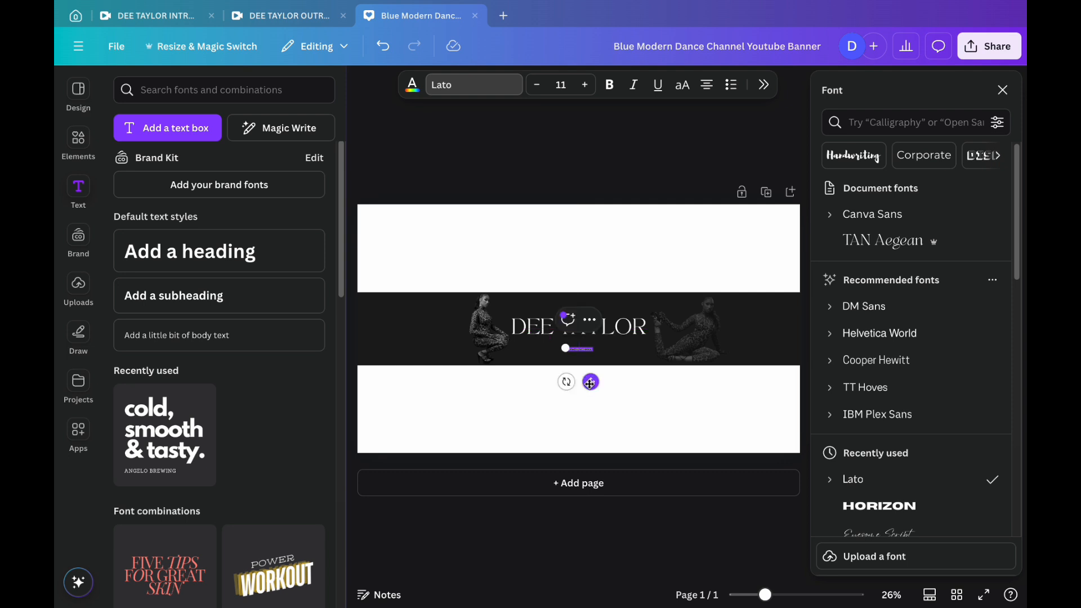
- Set the handle line's letter spacing to 230
{"action": "left_click", "coordinate": [761, 90]}
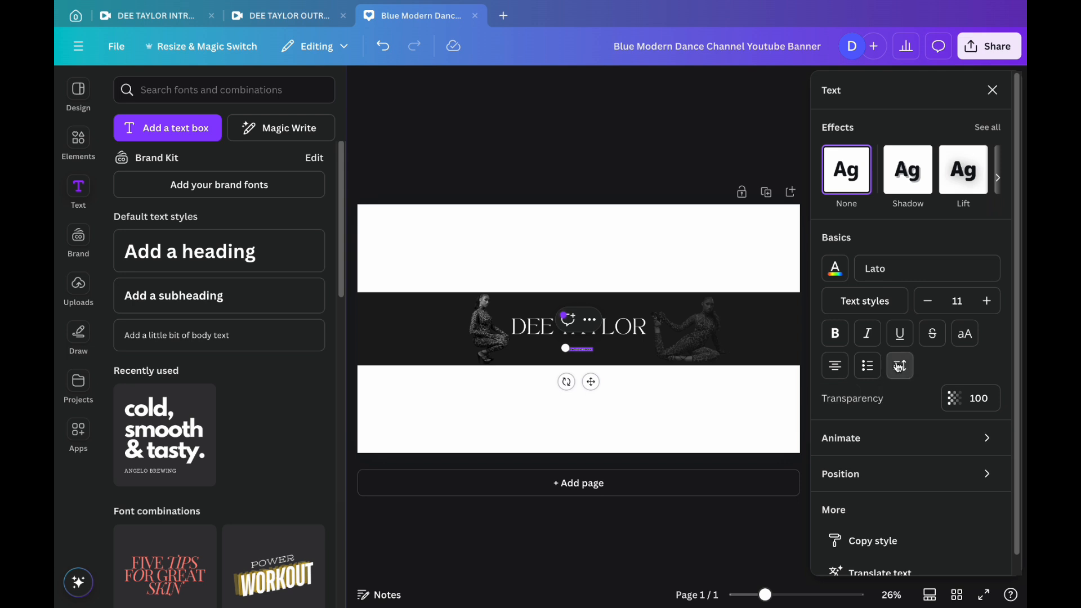
{"action": "left_click", "coordinate": [906, 367]}
{"action": "left_click", "coordinate": [961, 423]}
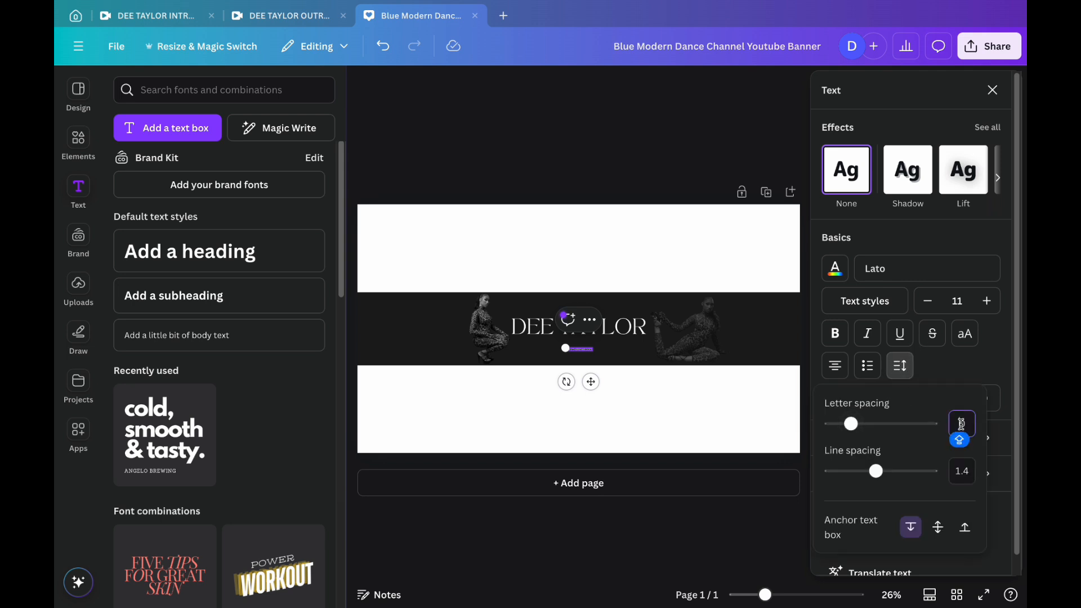
{"action": "type", "text": "20"}
{"action": "type", "text": "3"}
{"action": "key", "text": "Return"}
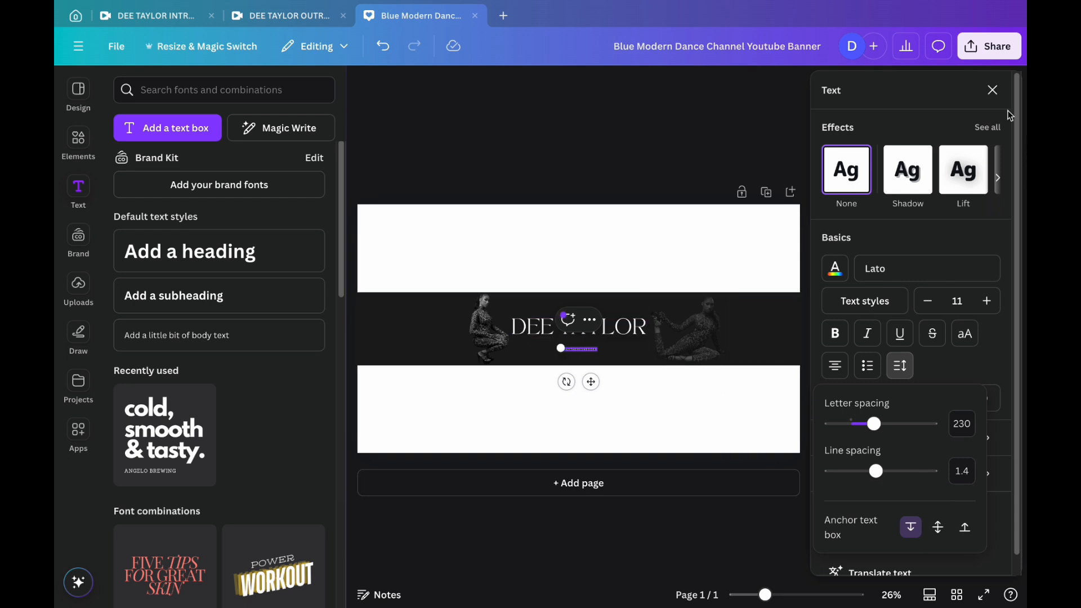
{"action": "left_click", "coordinate": [992, 91]}
{"action": "left_click", "coordinate": [993, 92]}
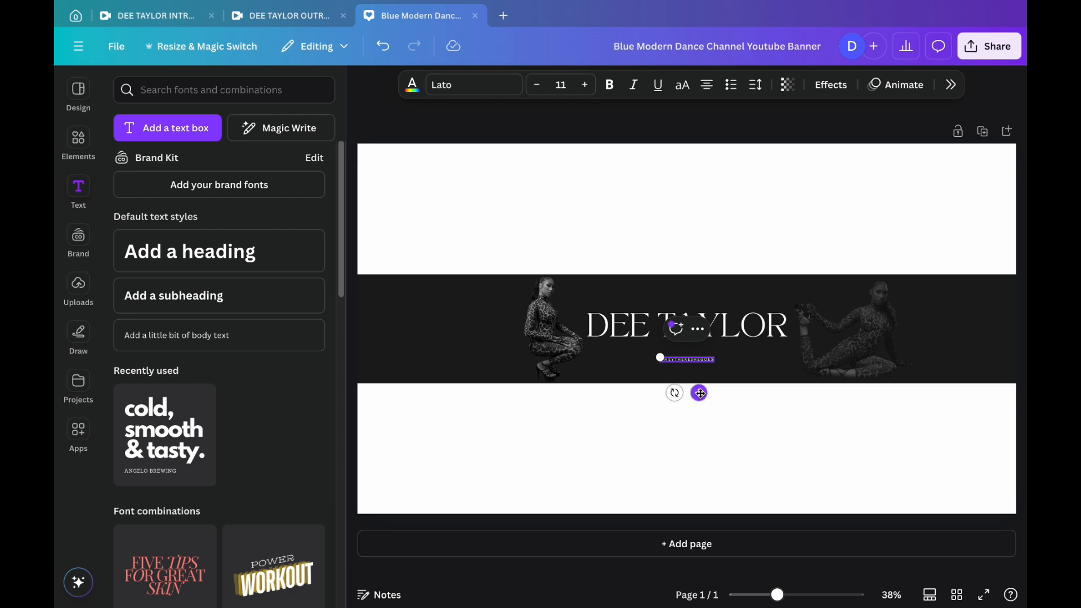
- Move the handle line down under DEE TAYLOR and check its position options
{"action": "mouse_move", "coordinate": [700, 393]}
{"action": "left_mouse_down"}
{"action": "mouse_move", "coordinate": [695, 410]}
{"action": "mouse_move", "coordinate": [675, 408]}
{"action": "mouse_move", "coordinate": [693, 407]}
{"action": "left_mouse_up"}
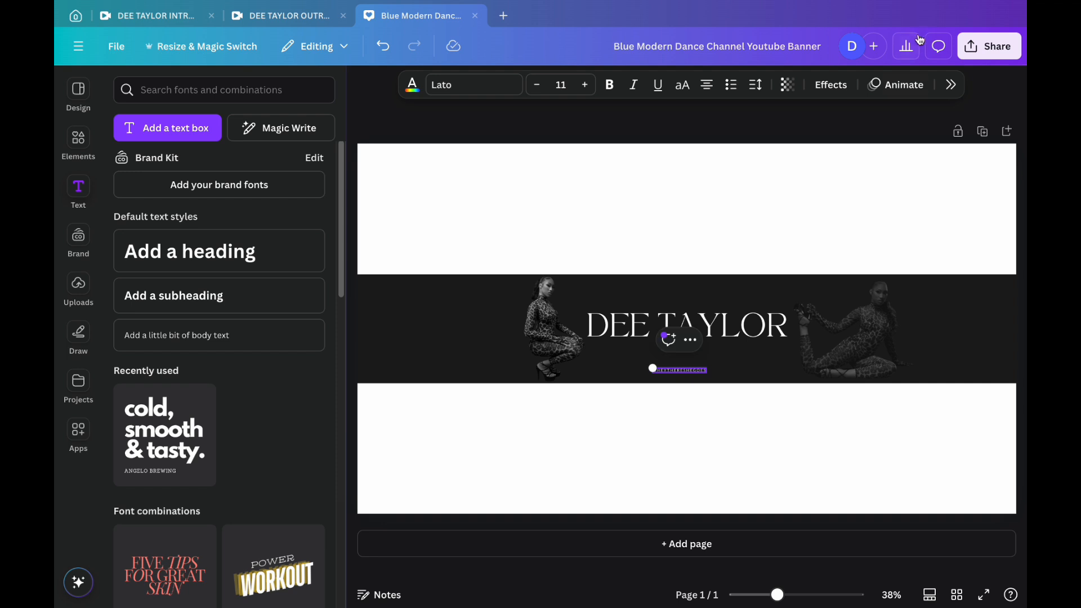
{"action": "left_click", "coordinate": [951, 85]}
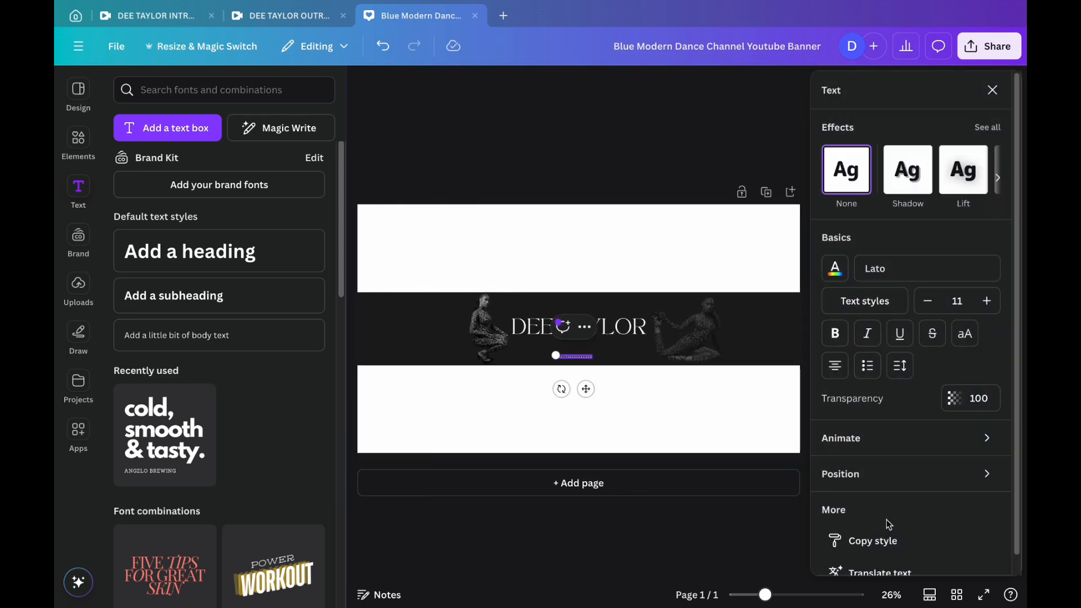
{"action": "left_click", "coordinate": [888, 473]}
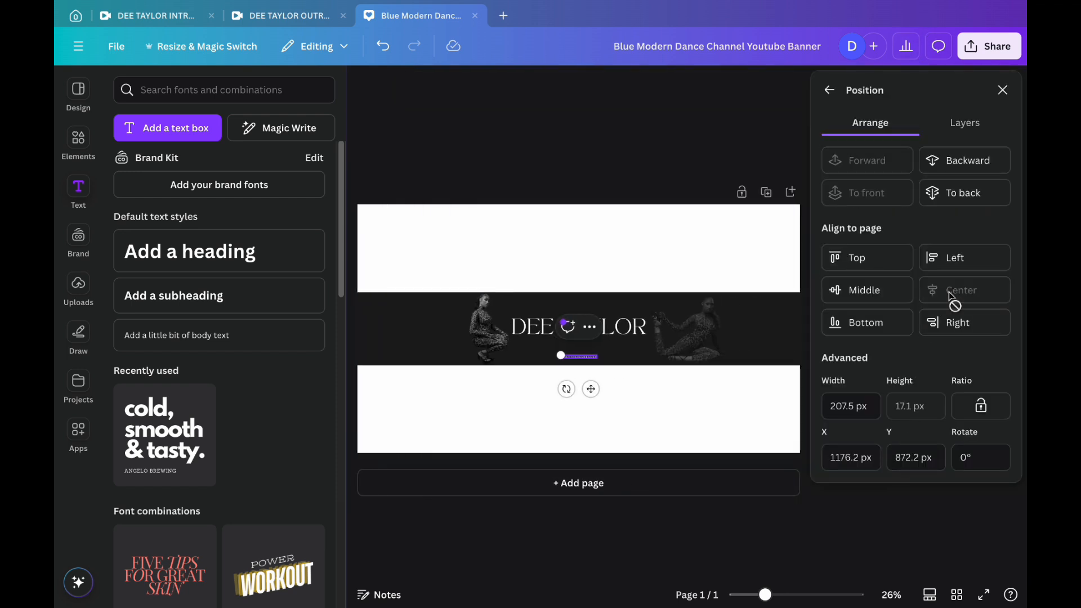
{"action": "left_click", "coordinate": [1002, 89]}
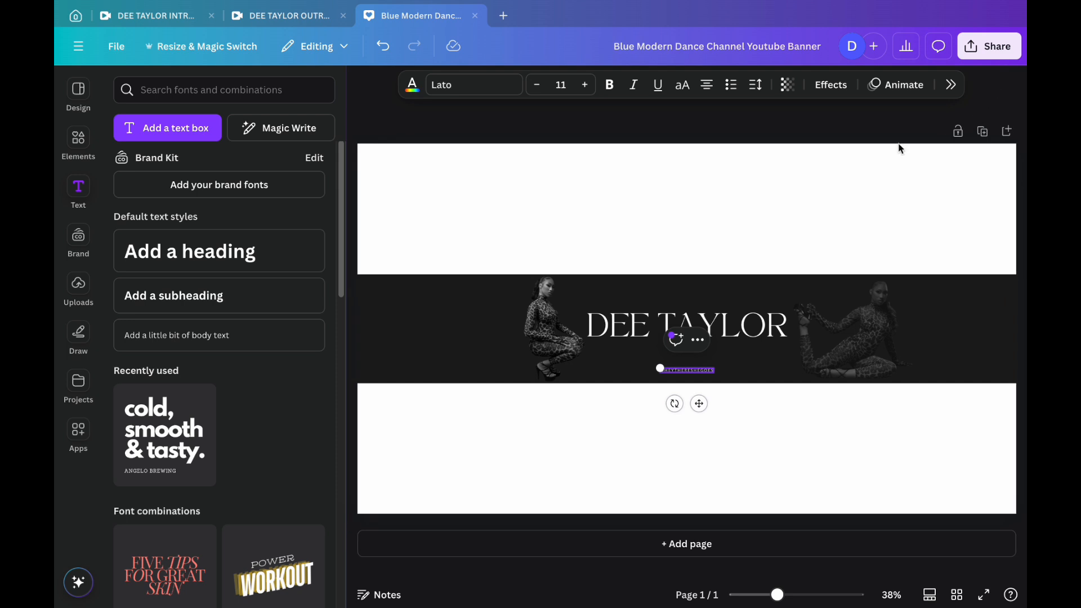
- Add an Instagram graphic, colour it white, and shrink it to about 30 × 30
{"action": "left_click", "coordinate": [79, 138]}
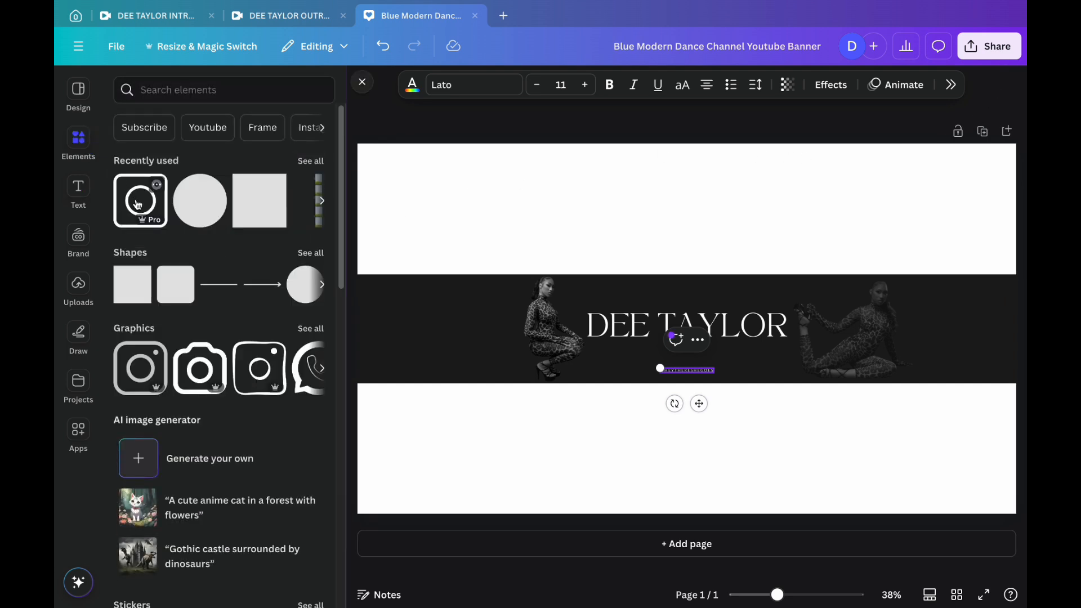
{"action": "left_click", "coordinate": [137, 204]}
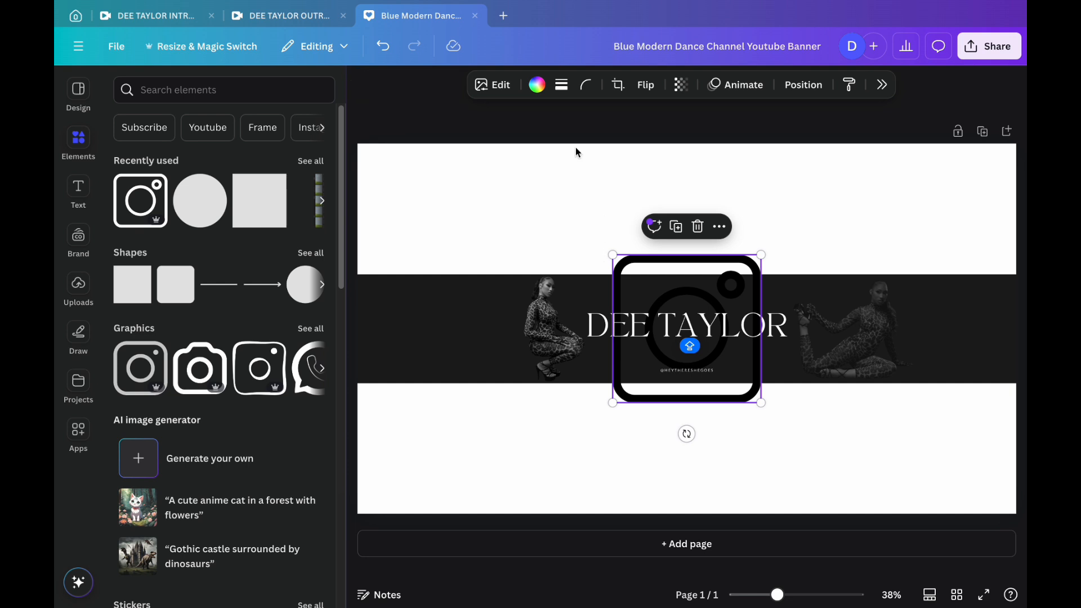
{"action": "left_click", "coordinate": [538, 85]}
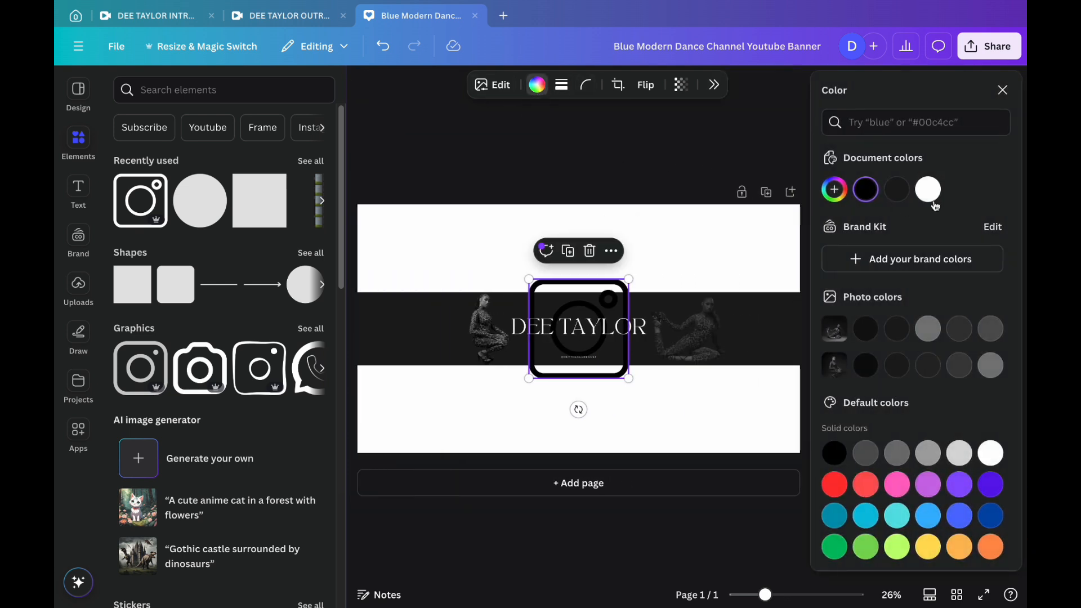
{"action": "left_click", "coordinate": [927, 190]}
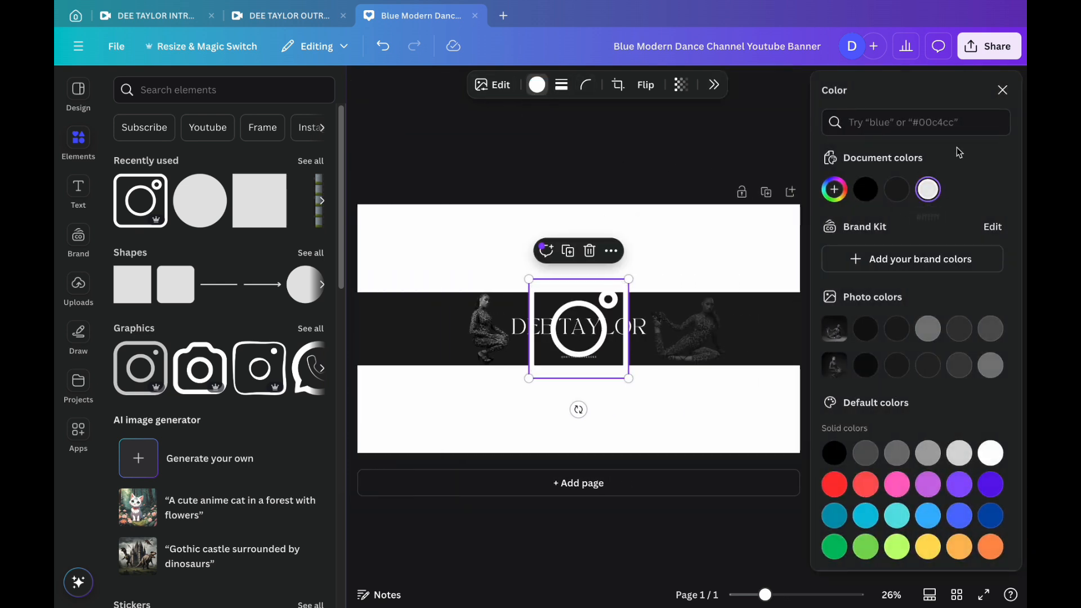
{"action": "left_click", "coordinate": [1003, 90]}
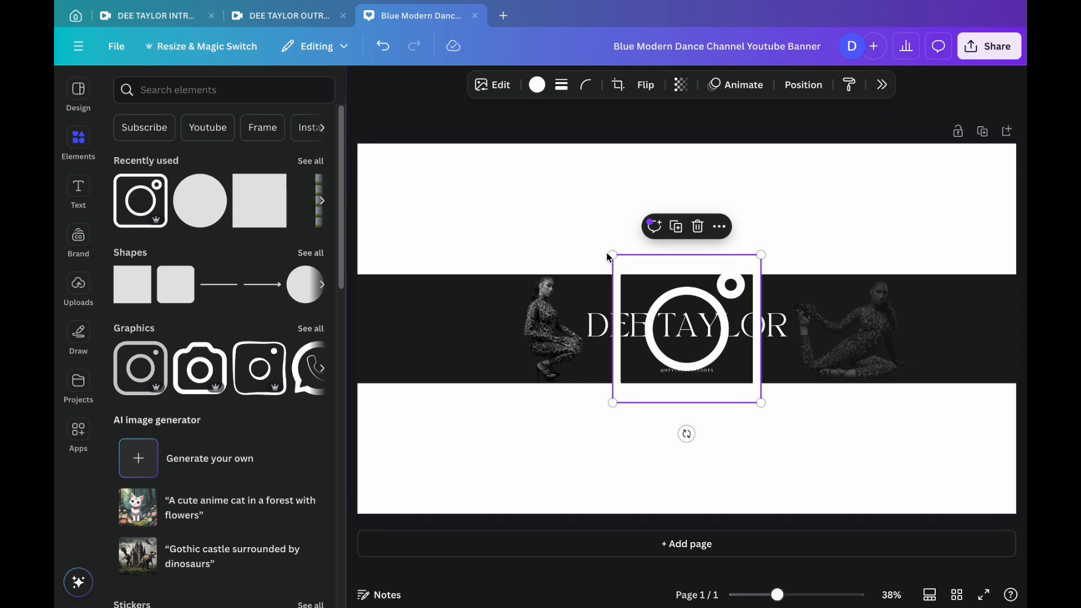
{"action": "left_click_drag", "start_coordinate": [610, 253], "coordinate": [674, 352]}
- Centre the Instagram icon above the handle line
{"action": "left_click", "coordinate": [693, 380]}
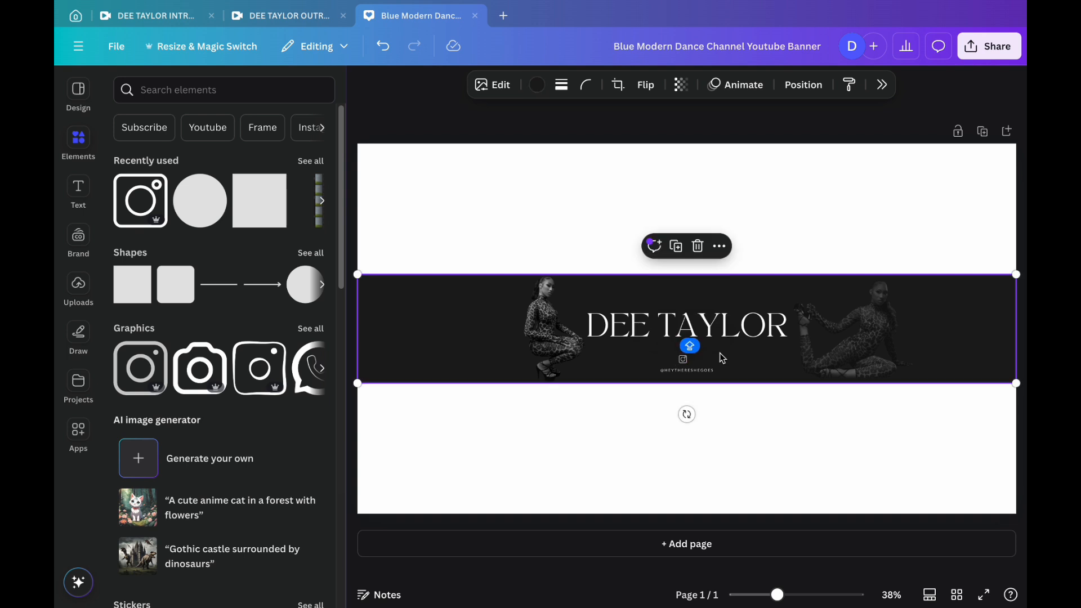
{"action": "left_click", "coordinate": [684, 360]}
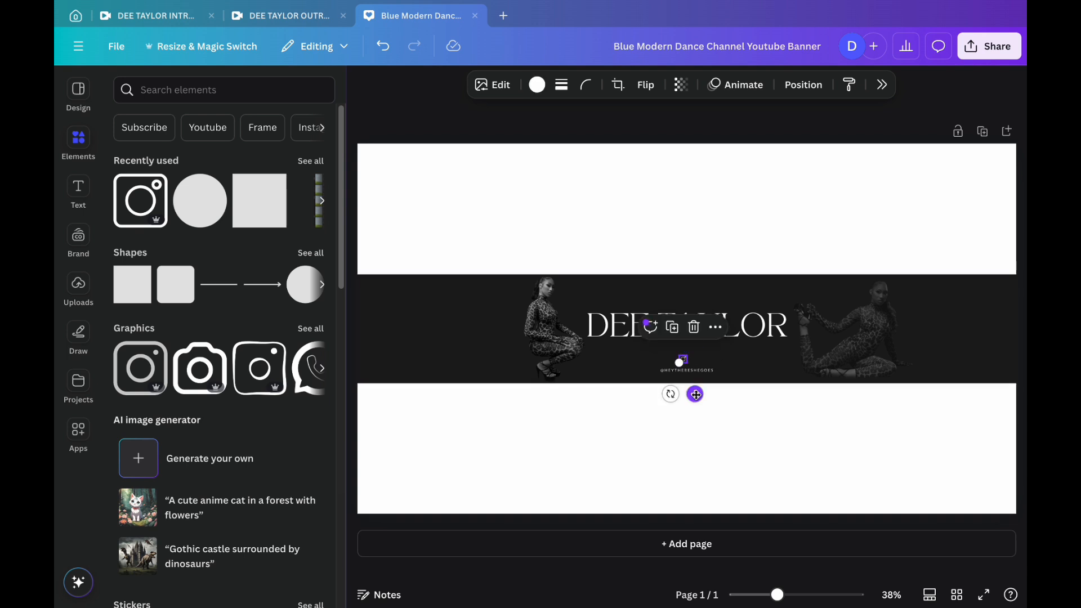
{"action": "left_click_drag", "start_coordinate": [695, 393], "coordinate": [696, 397]}
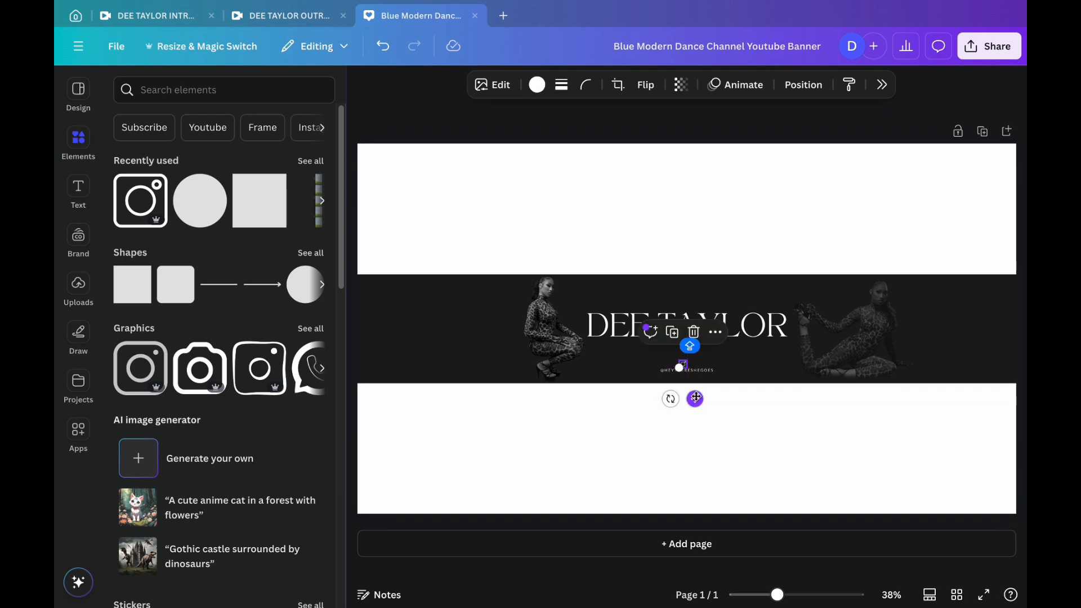
{"action": "left_click", "coordinate": [733, 367]}
{"action": "left_click", "coordinate": [683, 367]}
{"action": "left_click_drag", "start_coordinate": [695, 393], "coordinate": [695, 392]}
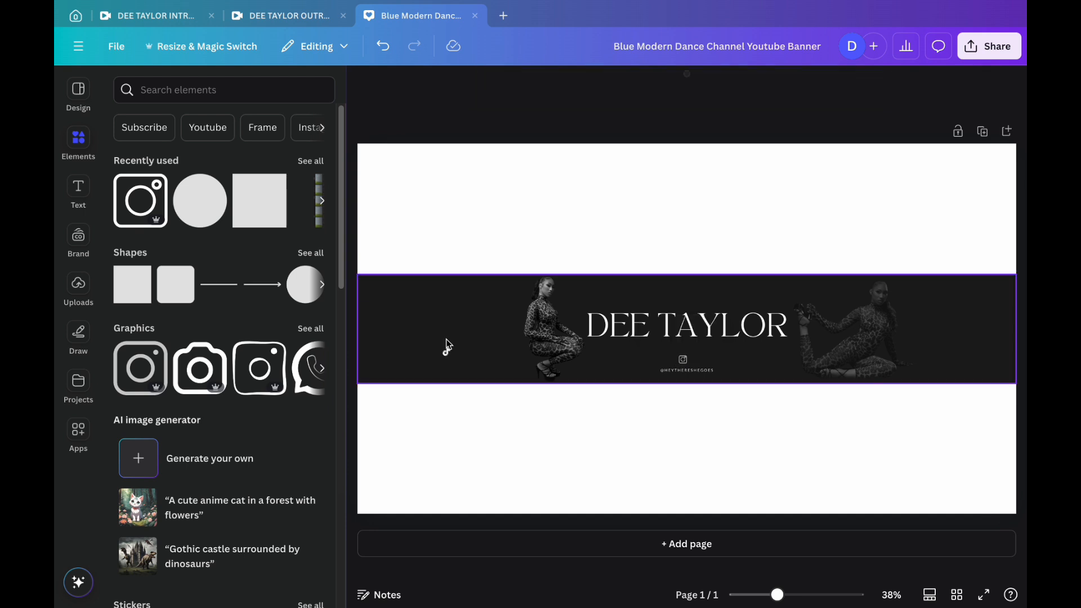
- Move the TikTok icon beside Instagram, shrink it to about 26 × 30, and align it
{"action": "left_click", "coordinate": [446, 354]}
{"action": "left_click_drag", "start_coordinate": [458, 387], "coordinate": [708, 398]}
{"action": "left_click", "coordinate": [743, 370]}
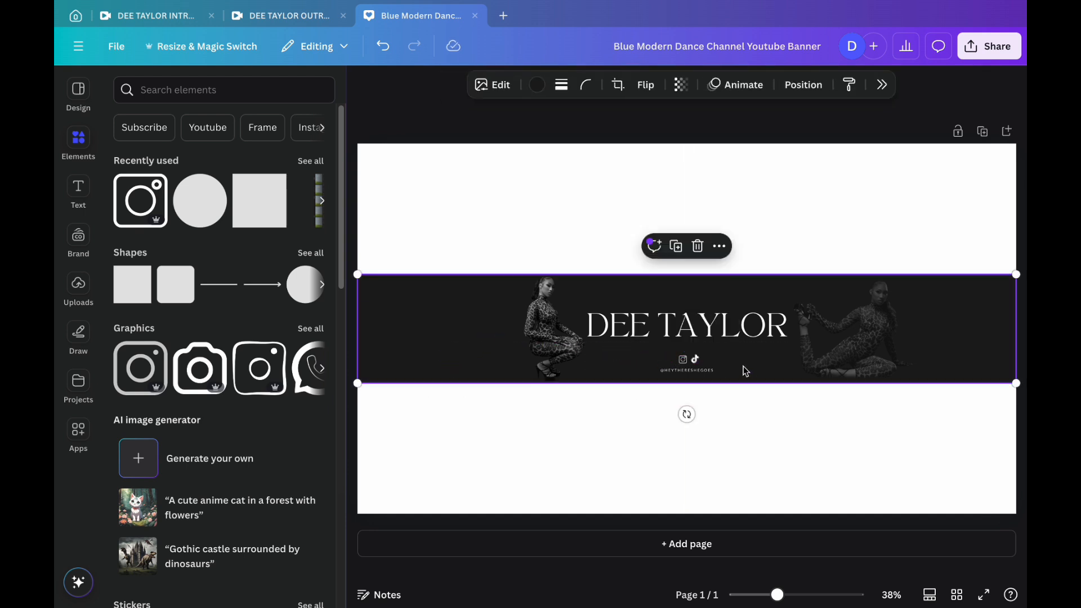
{"action": "left_click", "coordinate": [699, 363]}
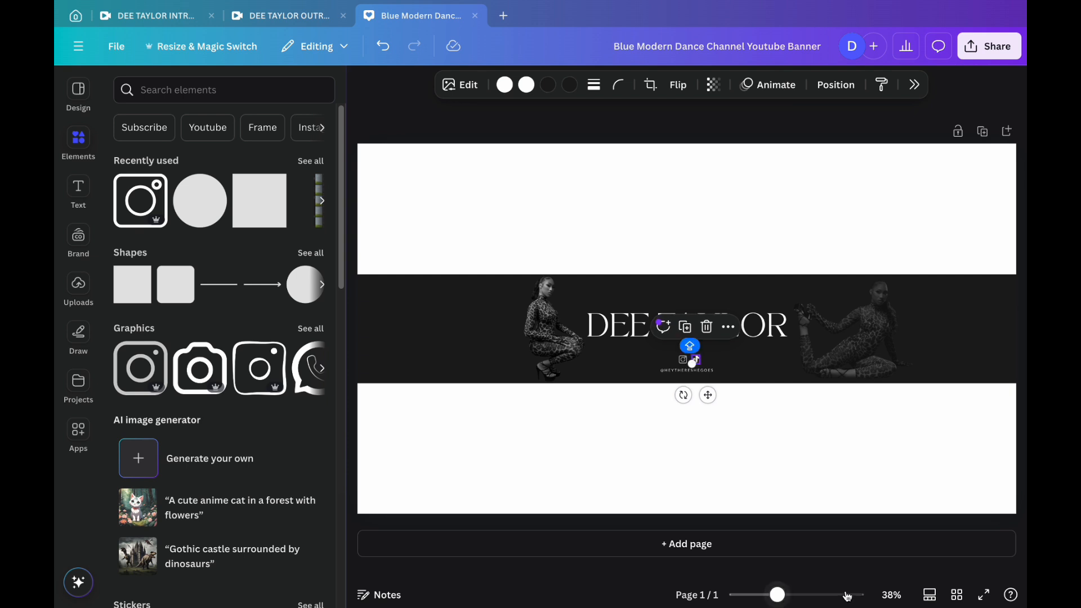
{"action": "left_click_drag", "start_coordinate": [774, 596], "coordinate": [813, 596]}
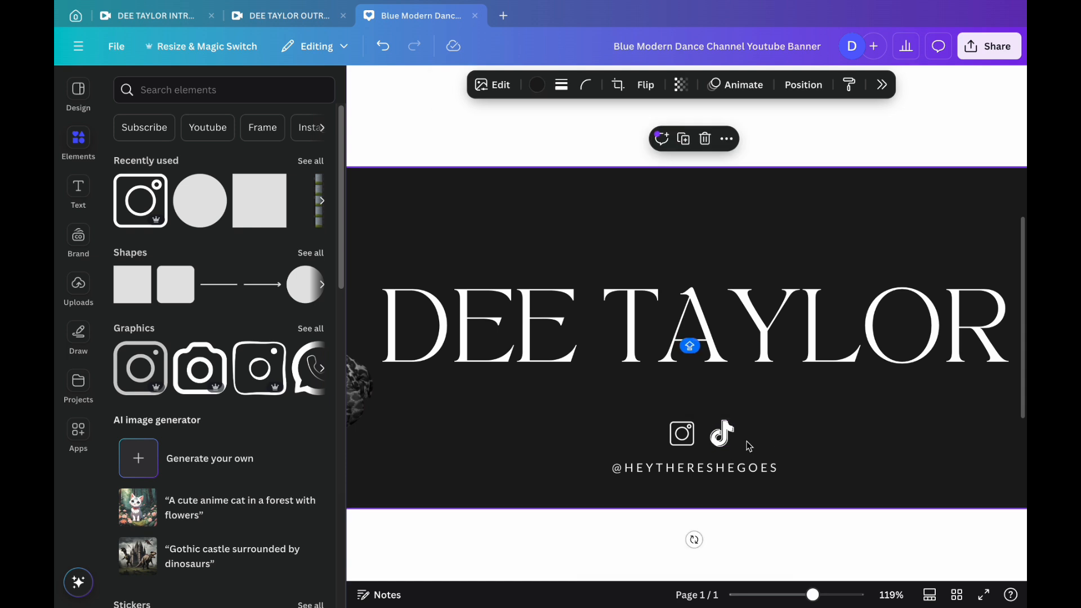
{"action": "left_click_drag", "start_coordinate": [737, 484], "coordinate": [726, 487]}
{"action": "left_click_drag", "start_coordinate": [724, 421], "coordinate": [721, 424]}
{"action": "left_click_drag", "start_coordinate": [722, 480], "coordinate": [723, 477]}
{"action": "left_click", "coordinate": [773, 431]}
- At 50% zoom, change the page background from white to the photos' dark near-black
{"action": "left_click", "coordinate": [891, 595]}
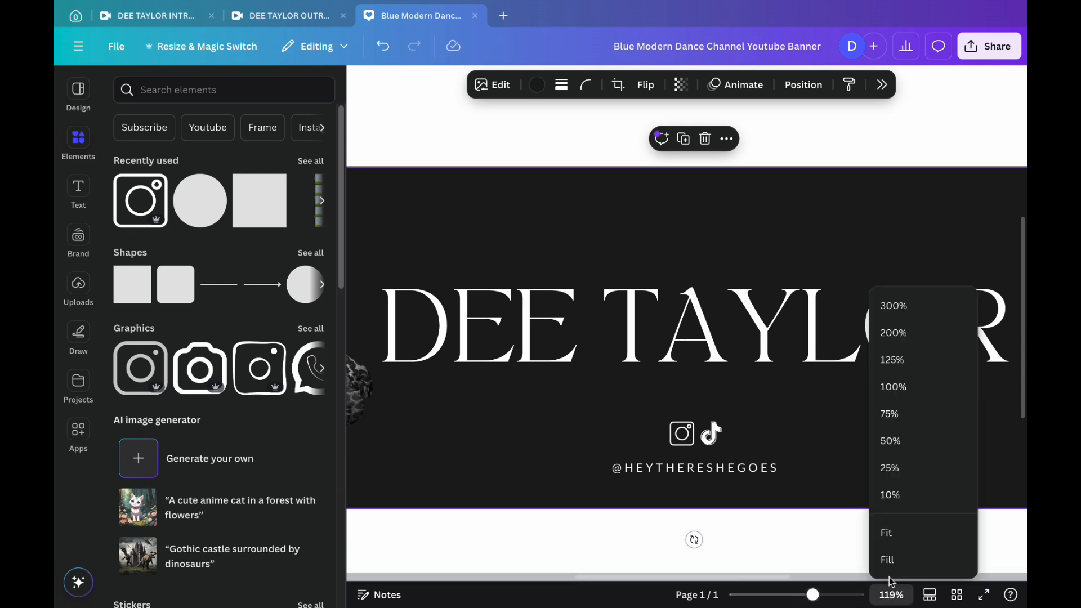
{"action": "left_click", "coordinate": [887, 442]}
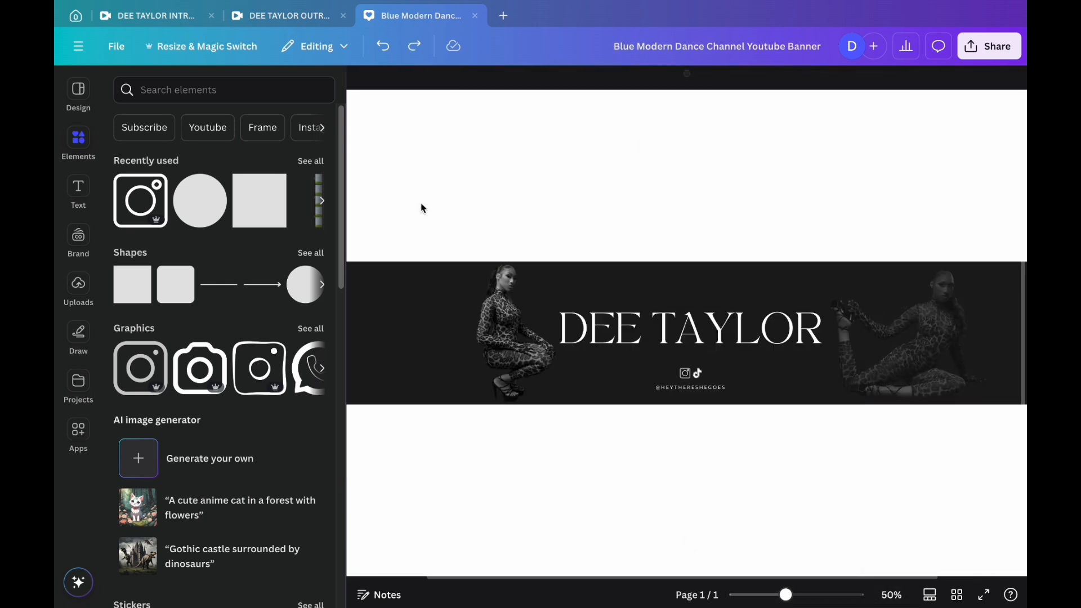
{"action": "left_click", "coordinate": [421, 205]}
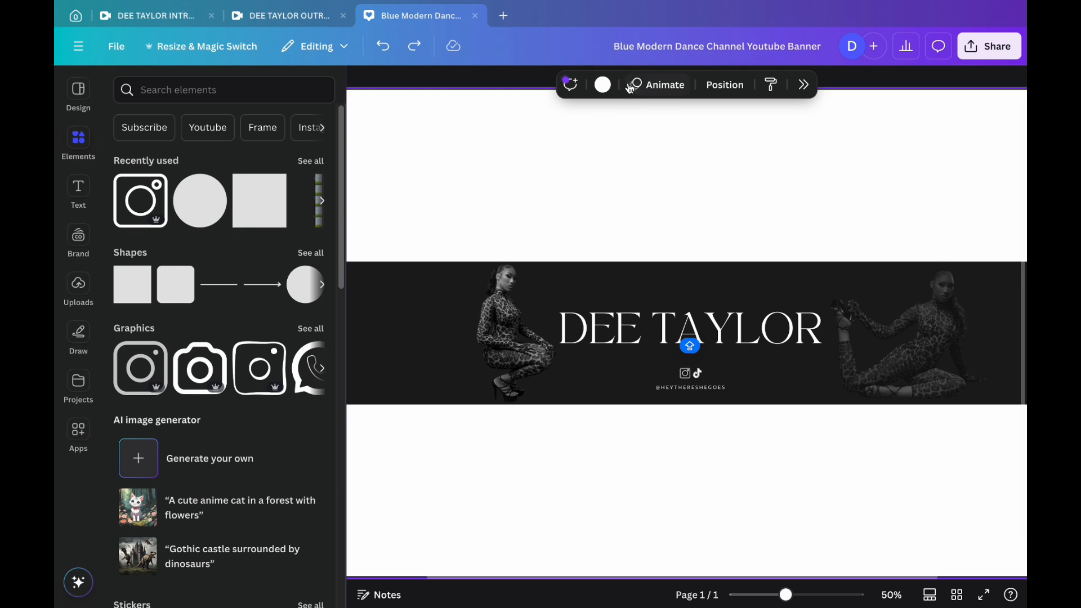
{"action": "left_click", "coordinate": [602, 85]}
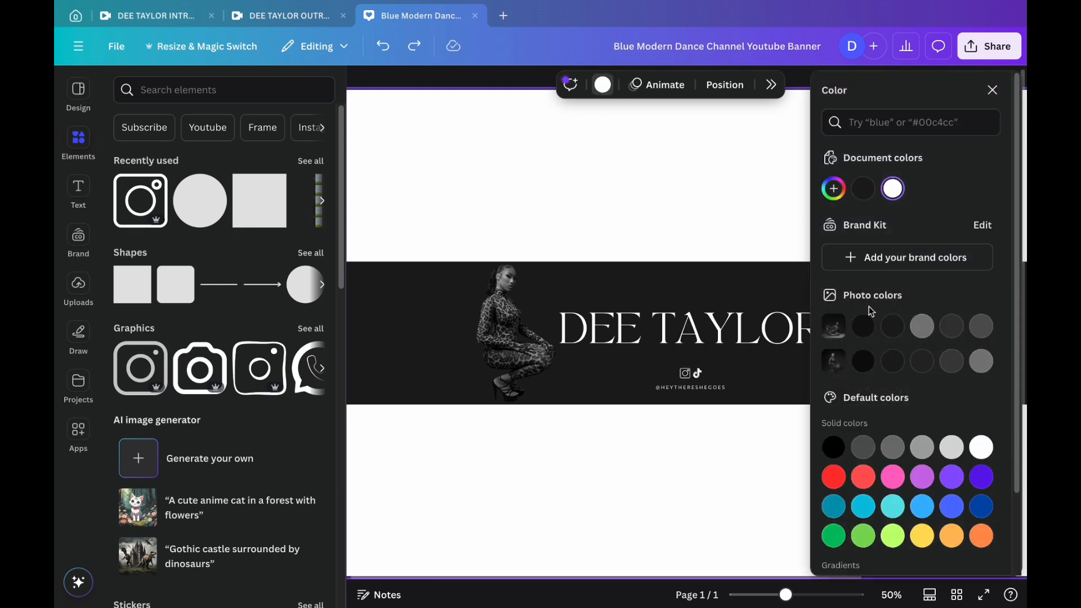
{"action": "left_click", "coordinate": [864, 326]}
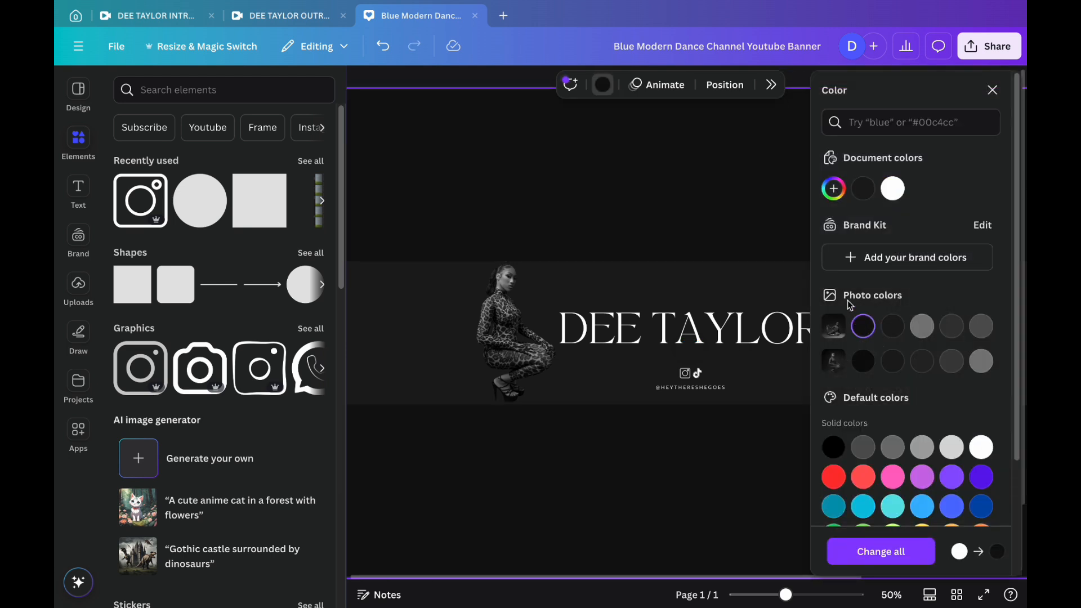
{"action": "left_click", "coordinate": [992, 90]}
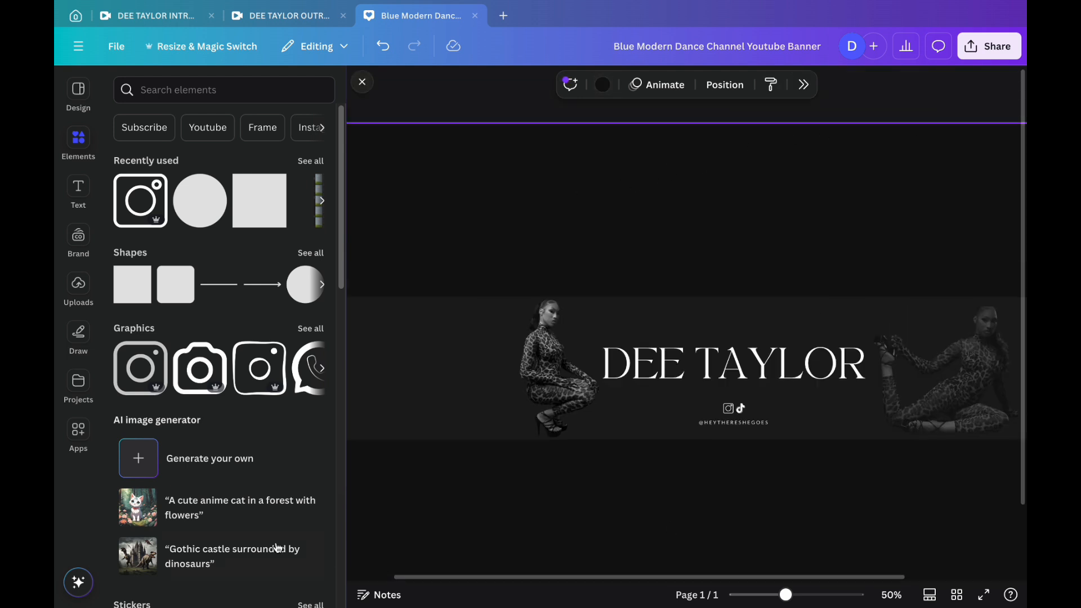
{"action": "left_click", "coordinate": [361, 83]}
{"action": "left_click", "coordinate": [357, 86]}
{"action": "scroll", "coordinate": [514, 144], "scroll_direction": "down", "scroll_amount": 1}
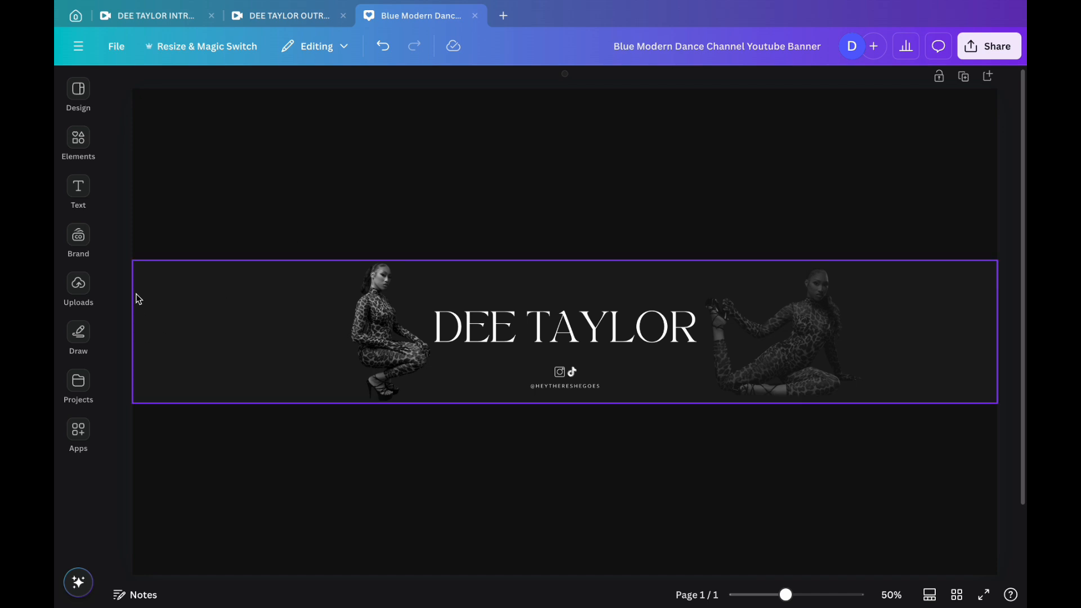
- Add the leopard-print photo from Uploads and stretch it to fill the whole page
{"action": "left_click", "coordinate": [79, 284]}
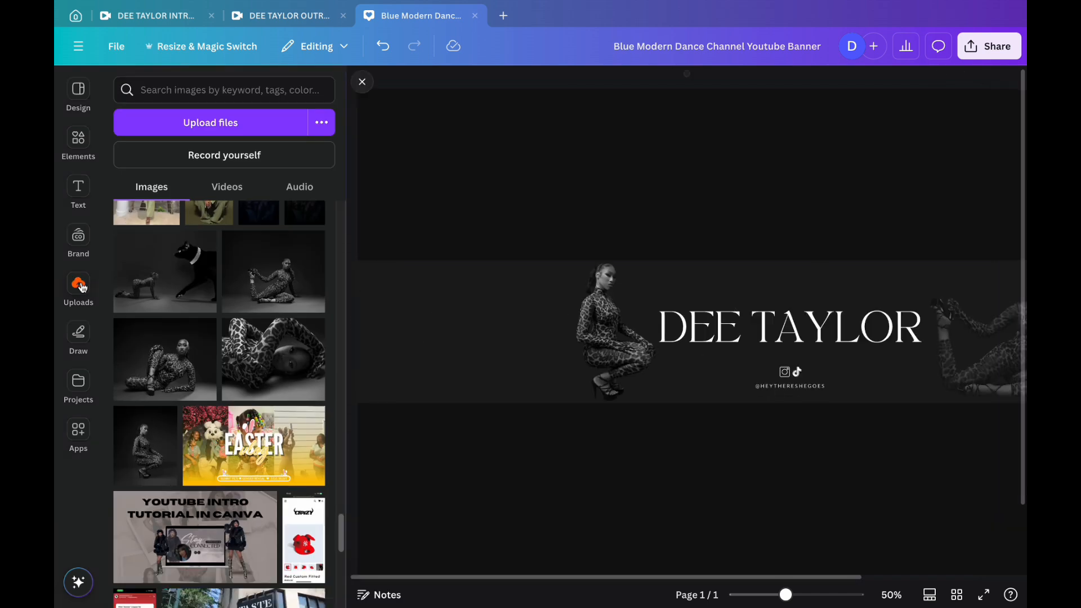
{"action": "left_click", "coordinate": [280, 374]}
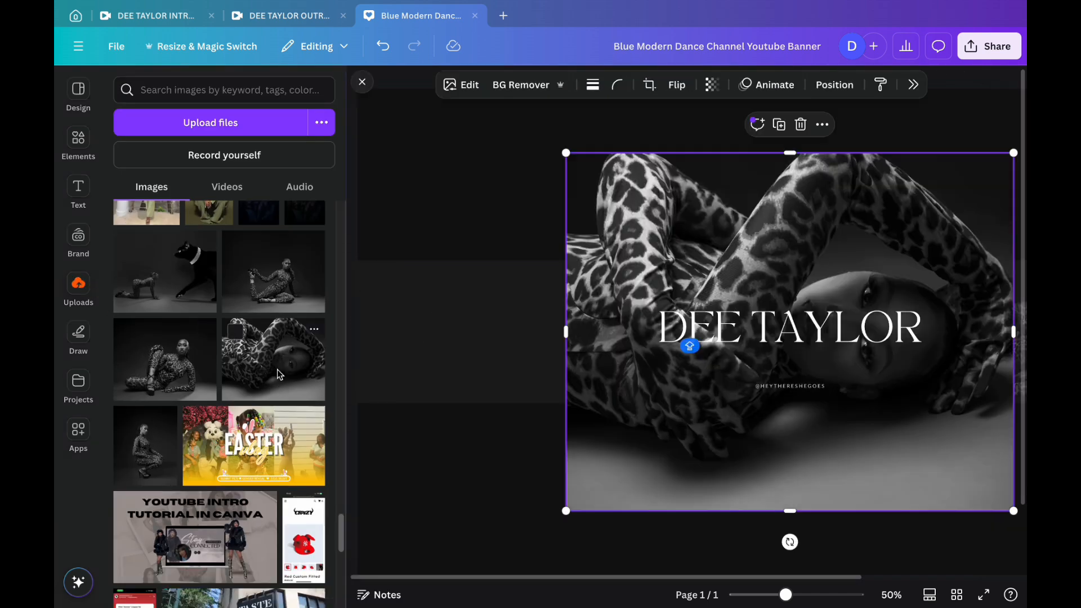
{"action": "left_click_drag", "start_coordinate": [683, 190], "coordinate": [552, 175]}
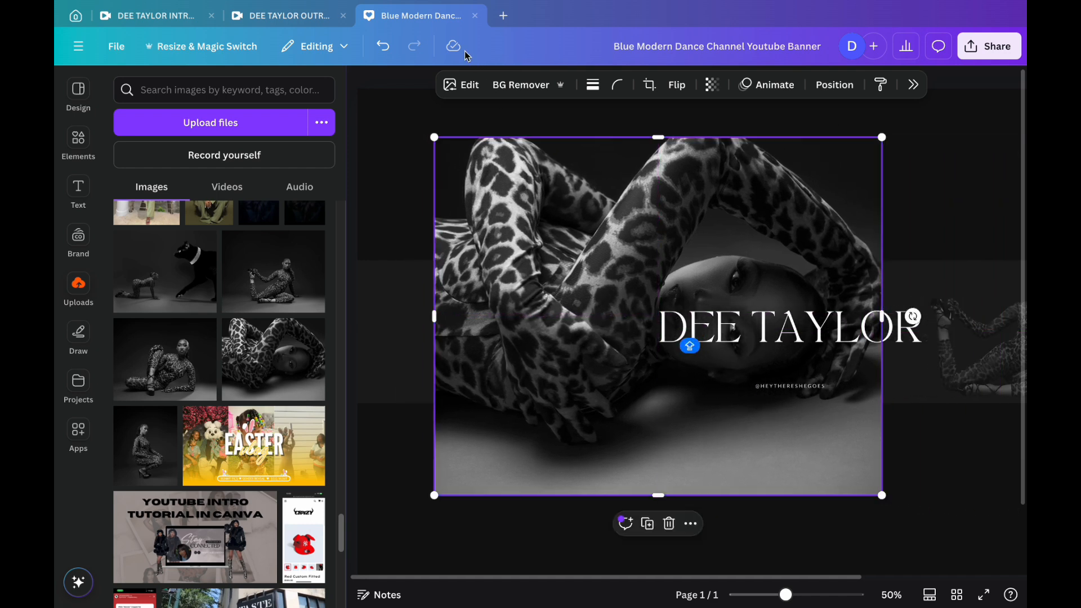
{"action": "left_click_drag", "start_coordinate": [433, 137], "coordinate": [359, 100]}
{"action": "left_click", "coordinate": [362, 82]}
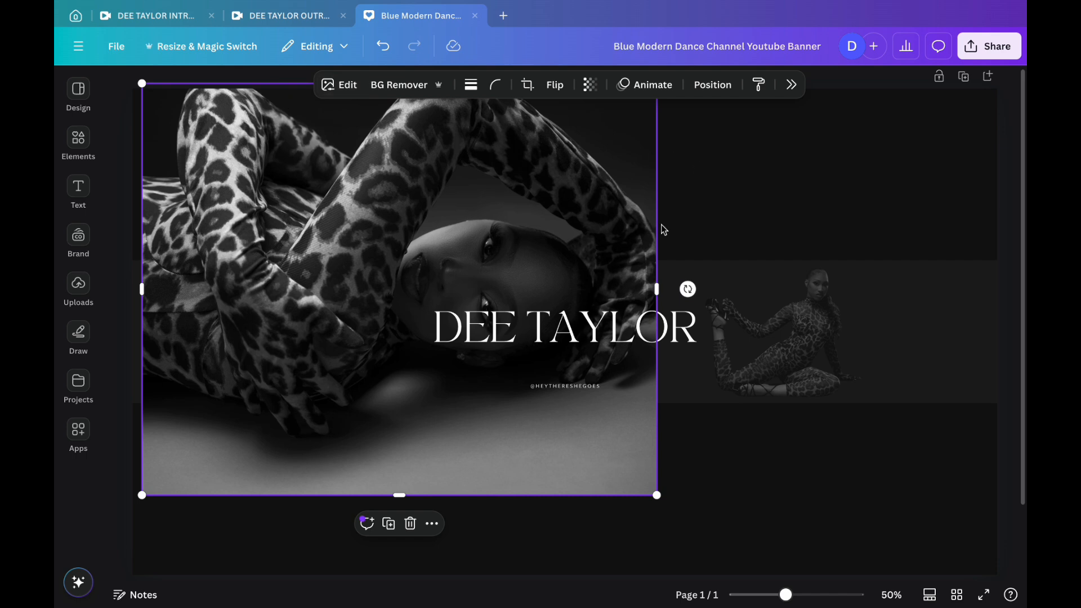
{"action": "left_click_drag", "start_coordinate": [437, 193], "coordinate": [636, 247]}
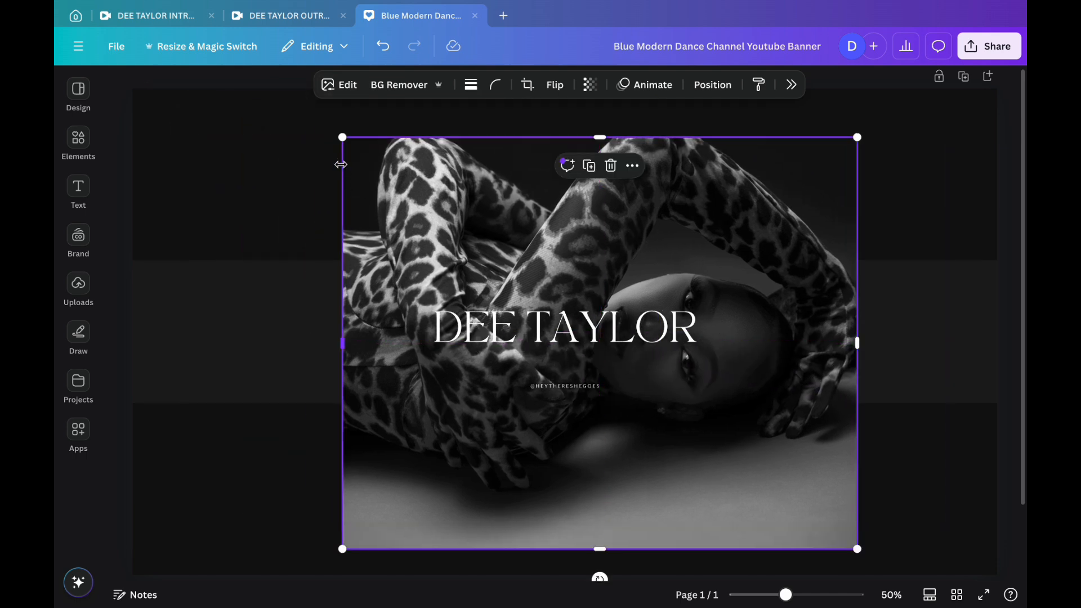
{"action": "left_click_drag", "start_coordinate": [344, 138], "coordinate": [289, 81]}
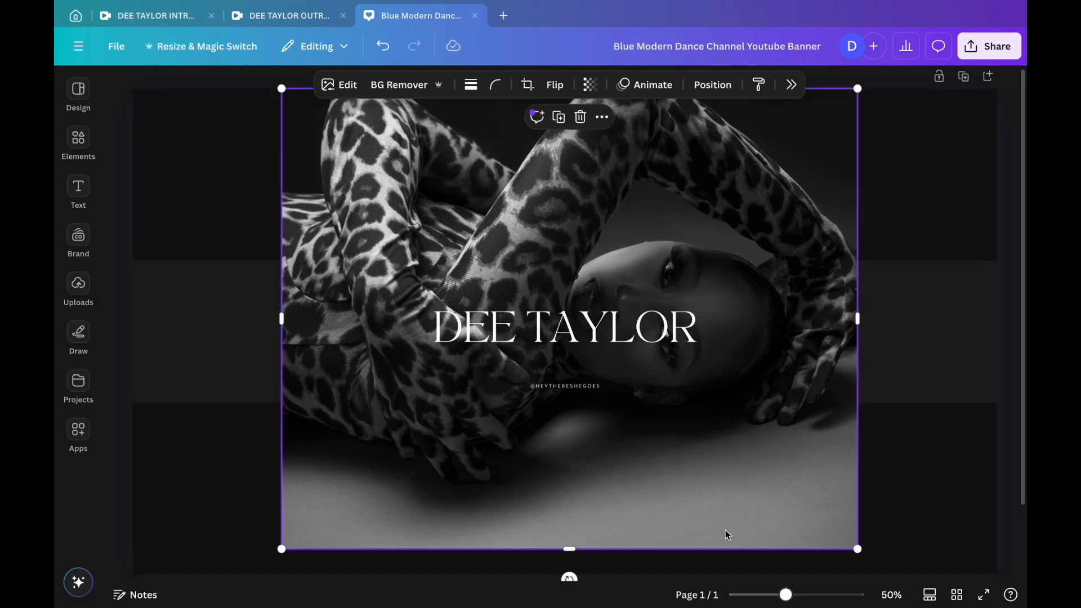
{"action": "left_click_drag", "start_coordinate": [857, 548], "coordinate": [889, 575]}
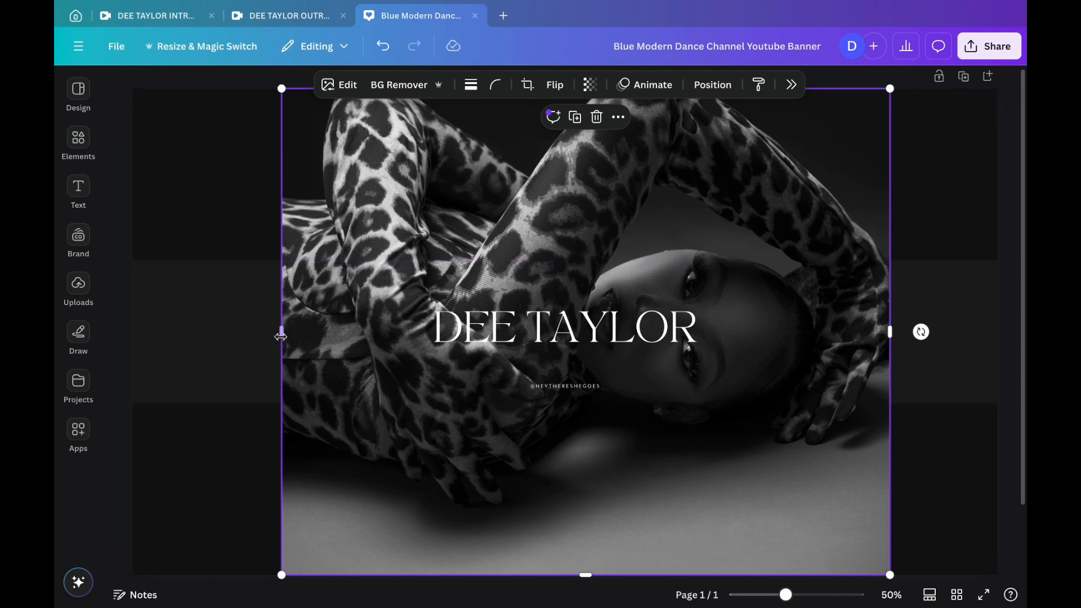
{"action": "left_click_drag", "start_coordinate": [273, 336], "coordinate": [133, 332]}
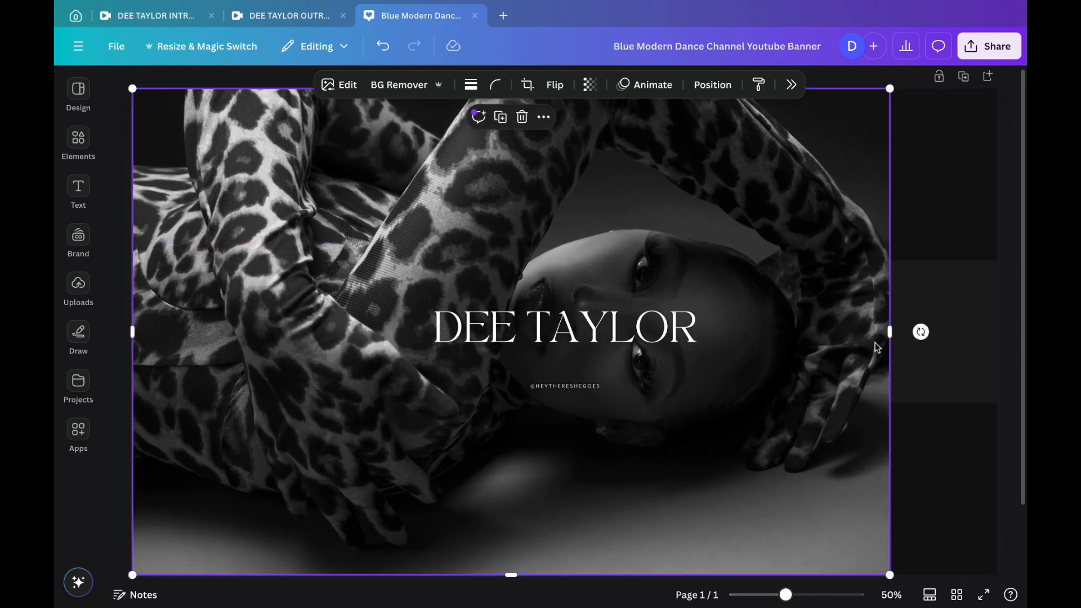
{"action": "left_click_drag", "start_coordinate": [890, 332], "coordinate": [999, 336]}
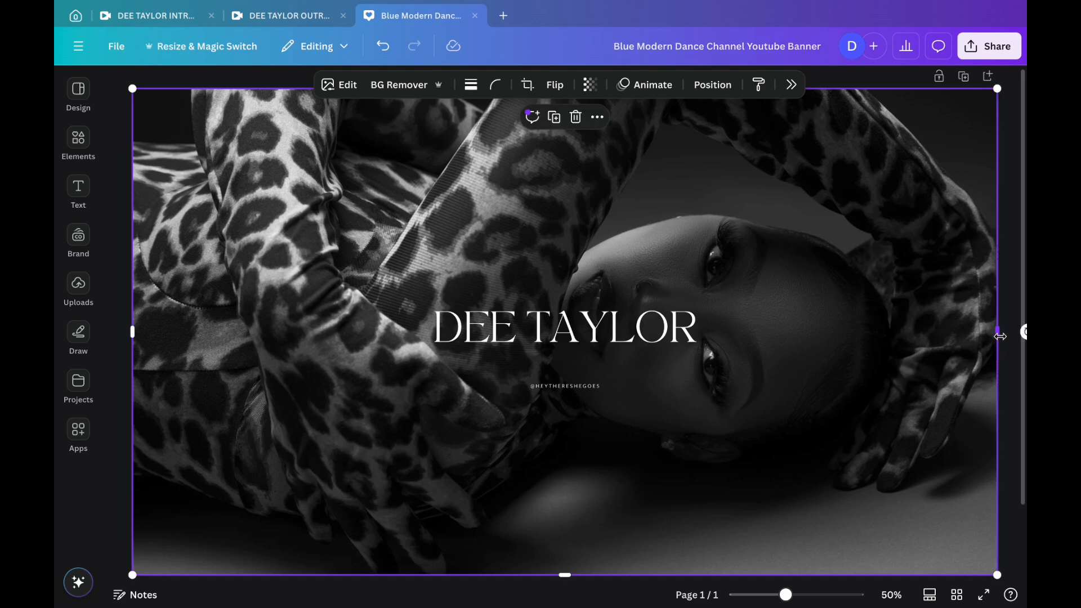
- Send the leopard photo behind everything else on the page
{"action": "left_click", "coordinate": [712, 84]}
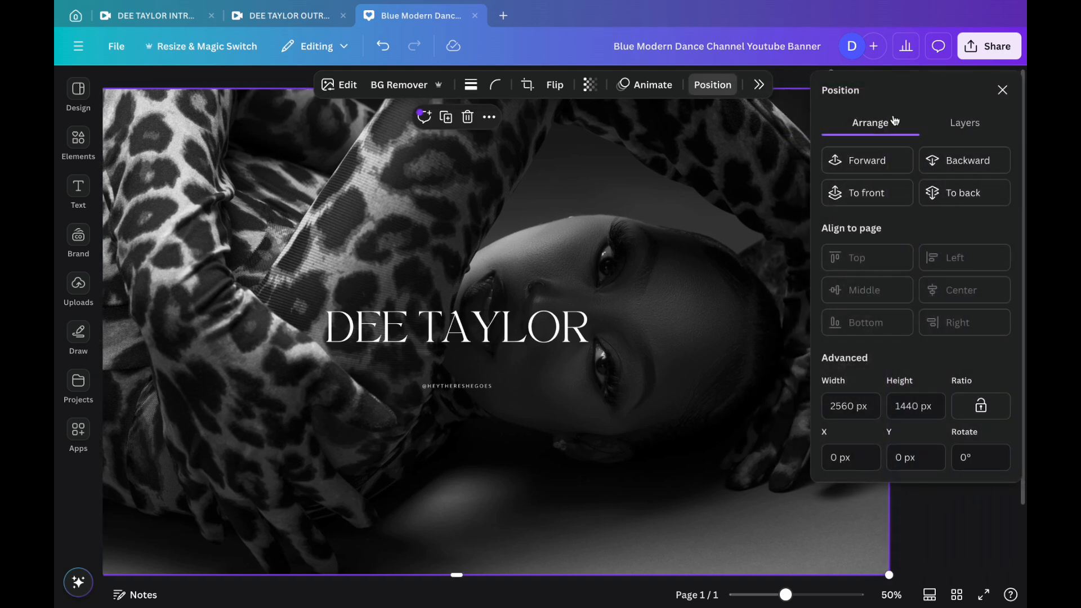
{"action": "left_click", "coordinate": [950, 164]}
{"action": "left_click", "coordinate": [950, 164]}
{"action": "left_click", "coordinate": [950, 164]}
{"action": "left_click", "coordinate": [950, 165]}
{"action": "left_click", "coordinate": [950, 166]}
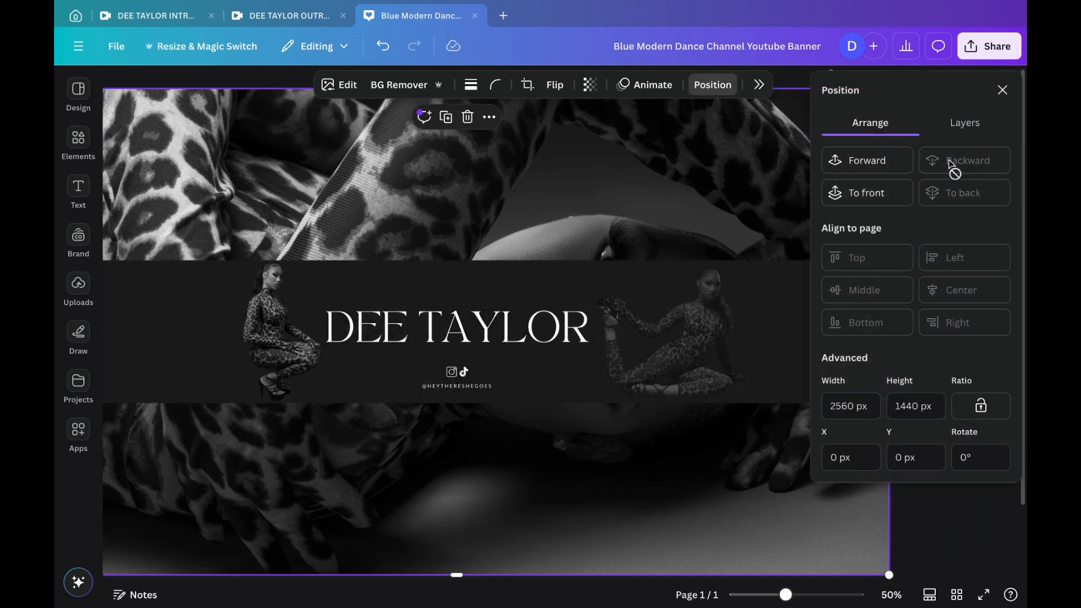
{"action": "left_click", "coordinate": [1002, 90]}
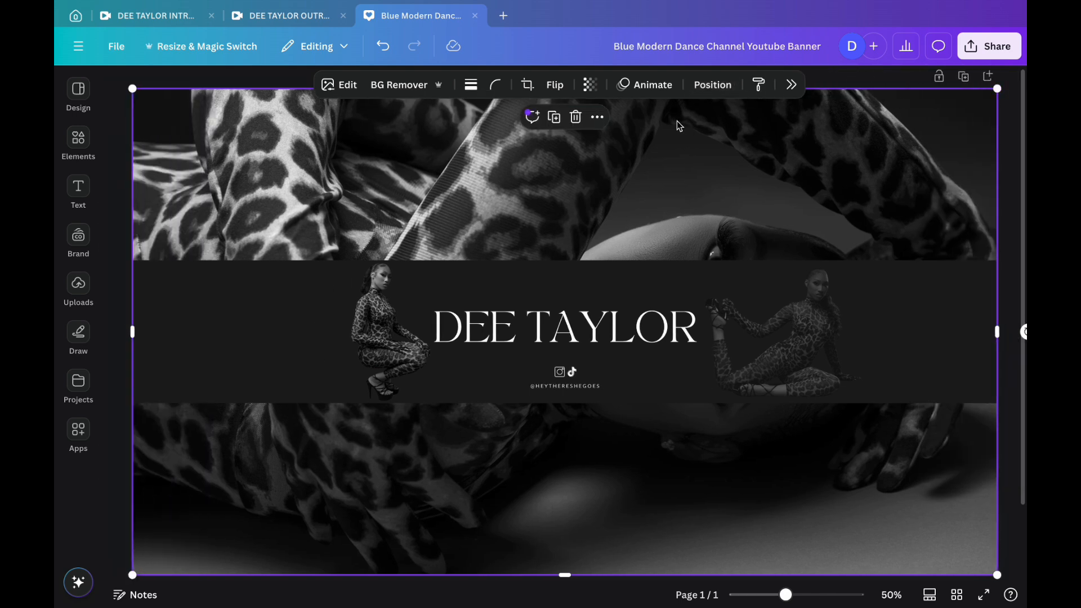
- Fade the leopard background photo to a transparency of 21
{"action": "left_click", "coordinate": [590, 85]}
{"action": "left_click_drag", "start_coordinate": [622, 140], "coordinate": [537, 148]}
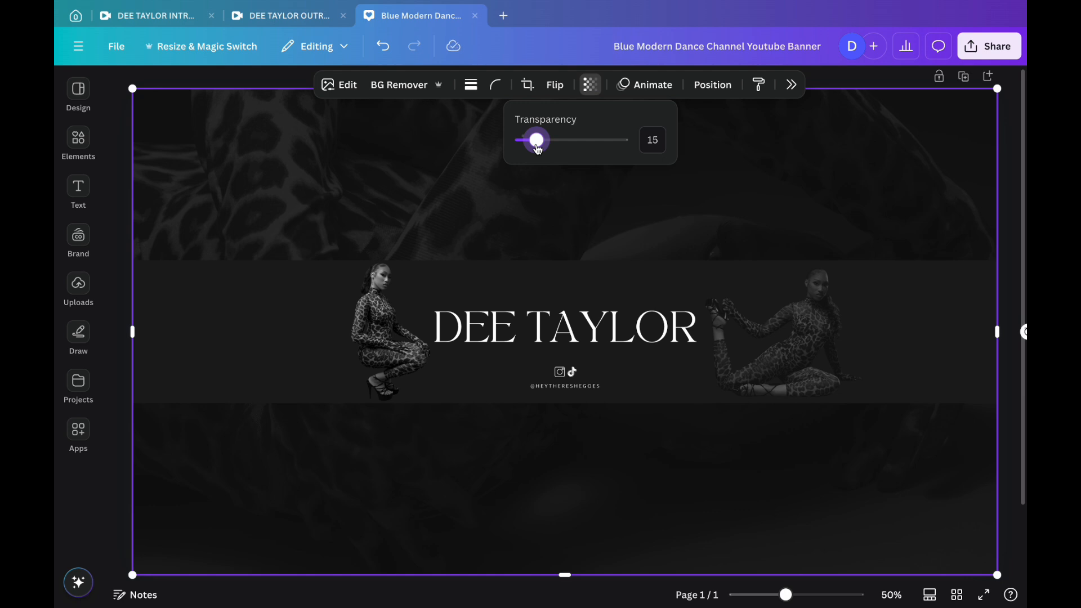
{"action": "left_click", "coordinate": [855, 79]}
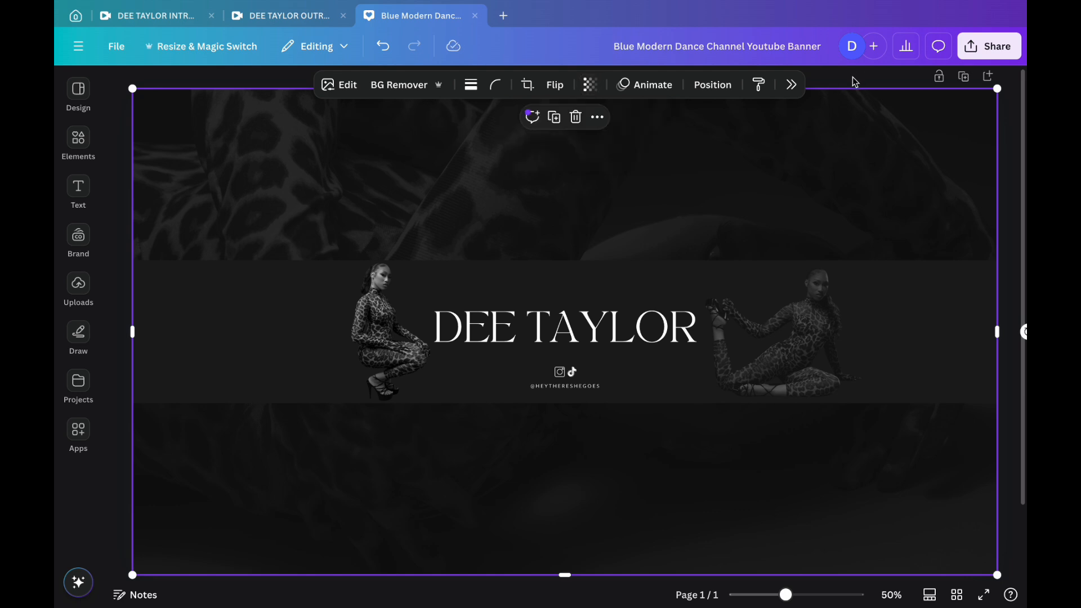
{"action": "left_click", "coordinate": [853, 79]}
{"action": "left_click", "coordinate": [544, 145]}
{"action": "left_click", "coordinate": [589, 85]}
{"action": "left_click_drag", "start_coordinate": [537, 141], "coordinate": [544, 147]}
{"action": "left_click", "coordinate": [820, 83]}
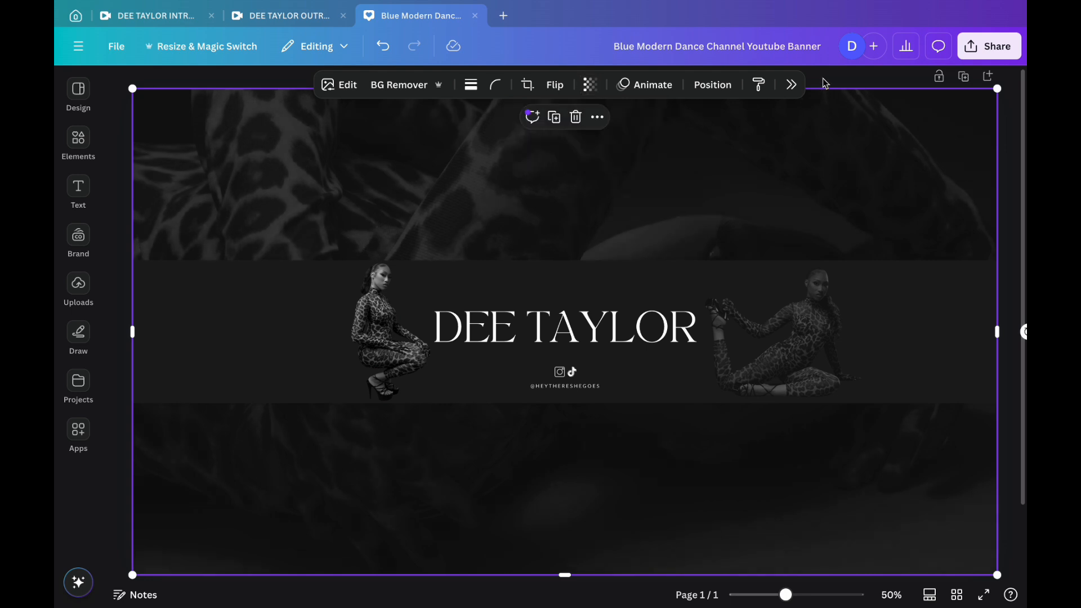
{"action": "left_click", "coordinate": [824, 83]}
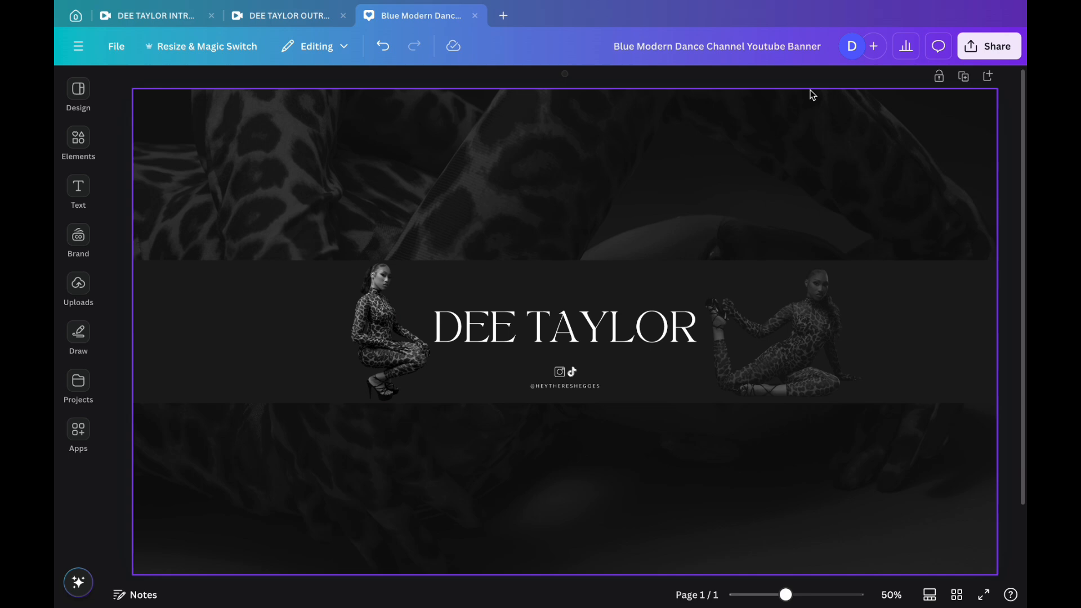
- Add the panther photo from Uploads, move it to the strip's right end, and narrow it
{"action": "left_click", "coordinate": [79, 283]}
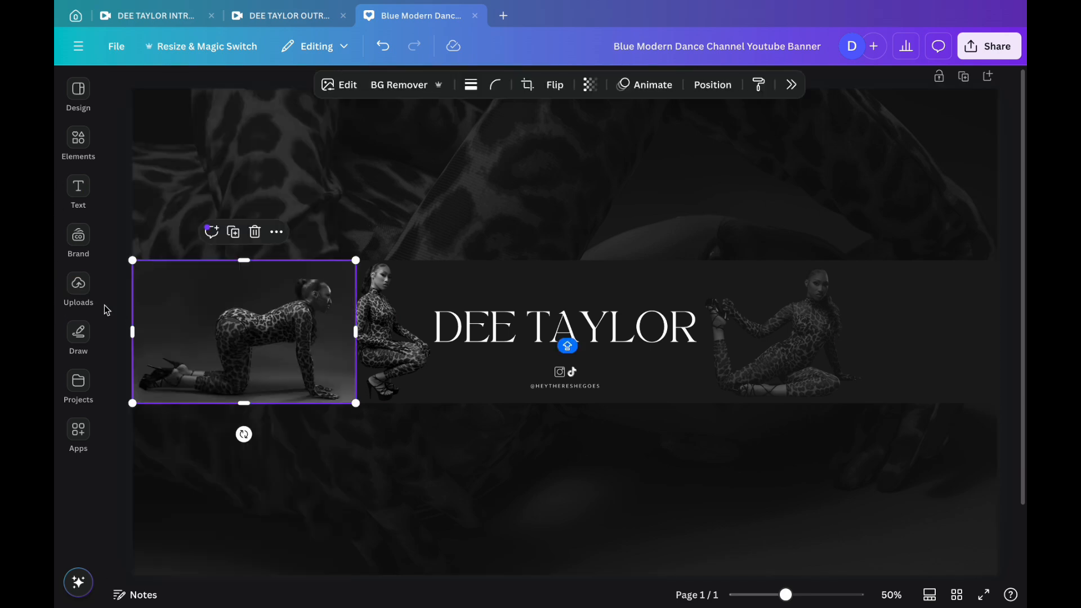
{"action": "mouse_move", "coordinate": [76, 293]}
{"action": "left_click", "coordinate": [161, 276]}
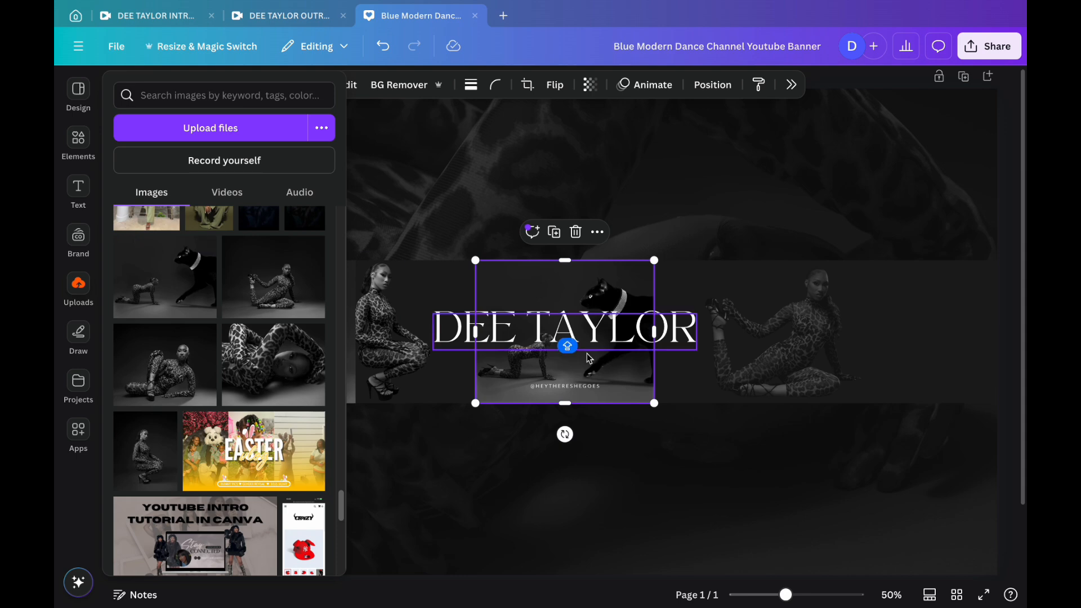
{"action": "left_click_drag", "start_coordinate": [534, 378], "coordinate": [850, 379]}
{"action": "left_click_drag", "start_coordinate": [816, 331], "coordinate": [916, 332]}
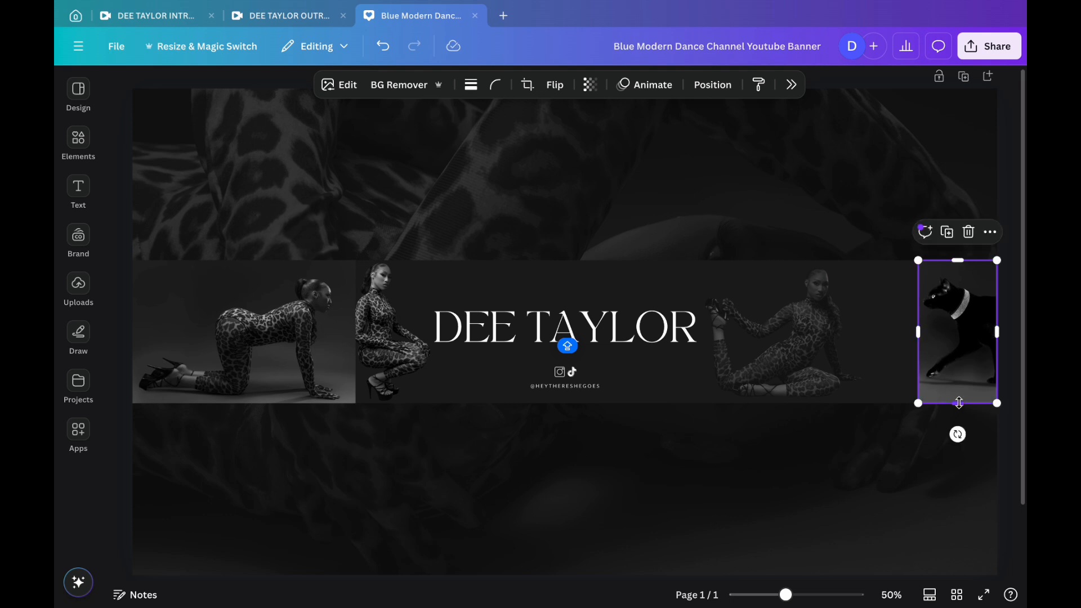
{"action": "left_click_drag", "start_coordinate": [958, 402], "coordinate": [959, 387]}
{"action": "left_click_drag", "start_coordinate": [963, 256], "coordinate": [958, 273]}
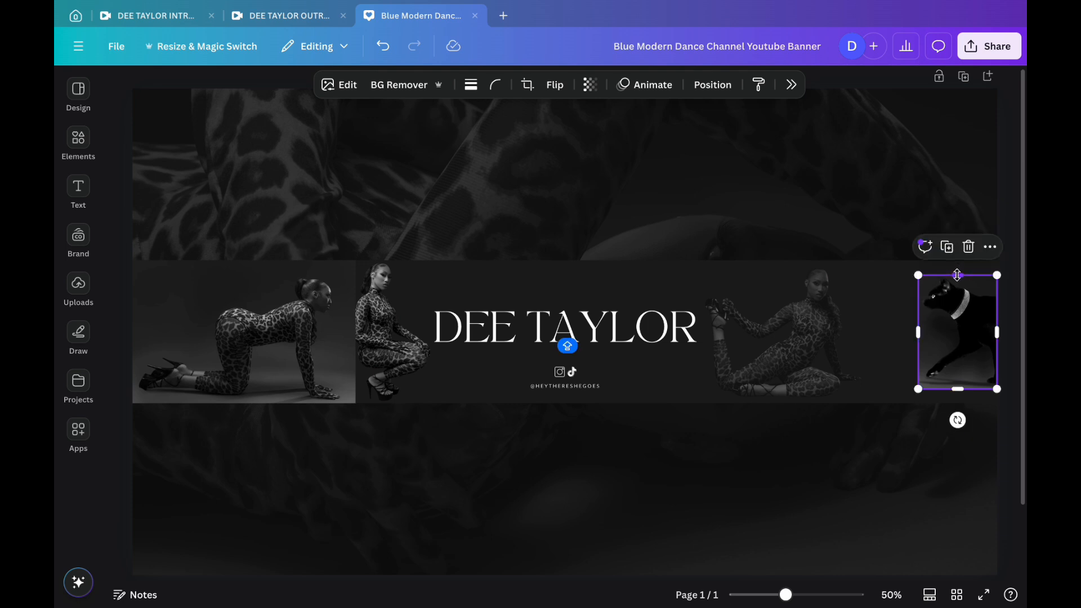
- Resize the panther photo to fill the full height of the strip's right end
{"action": "left_click_drag", "start_coordinate": [951, 339], "coordinate": [950, 348]}
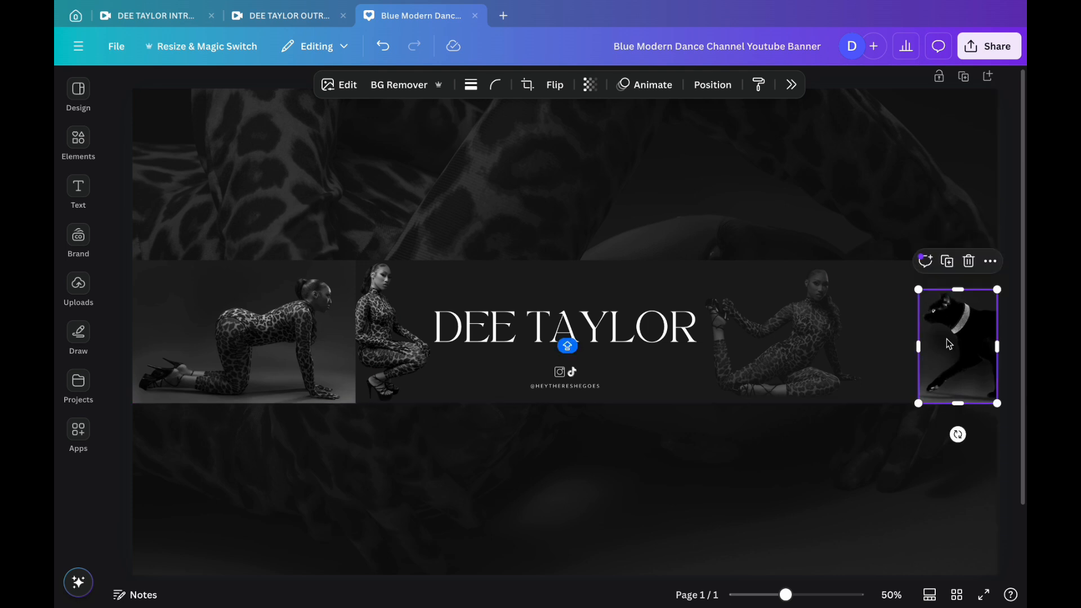
{"action": "left_click_drag", "start_coordinate": [918, 291], "coordinate": [888, 275]}
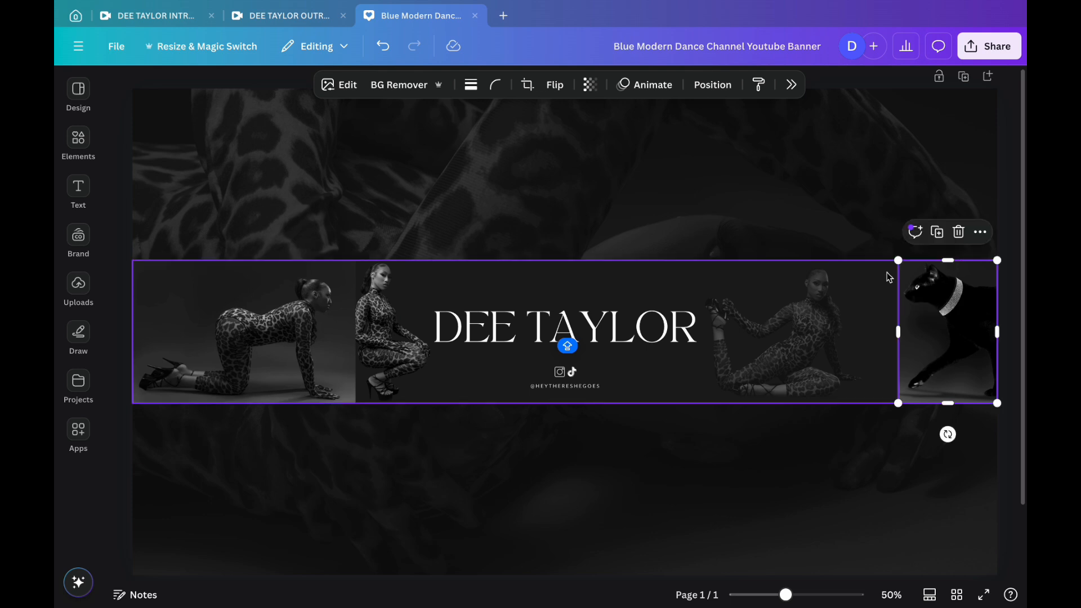
{"action": "left_click_drag", "start_coordinate": [940, 333], "coordinate": [941, 330]}
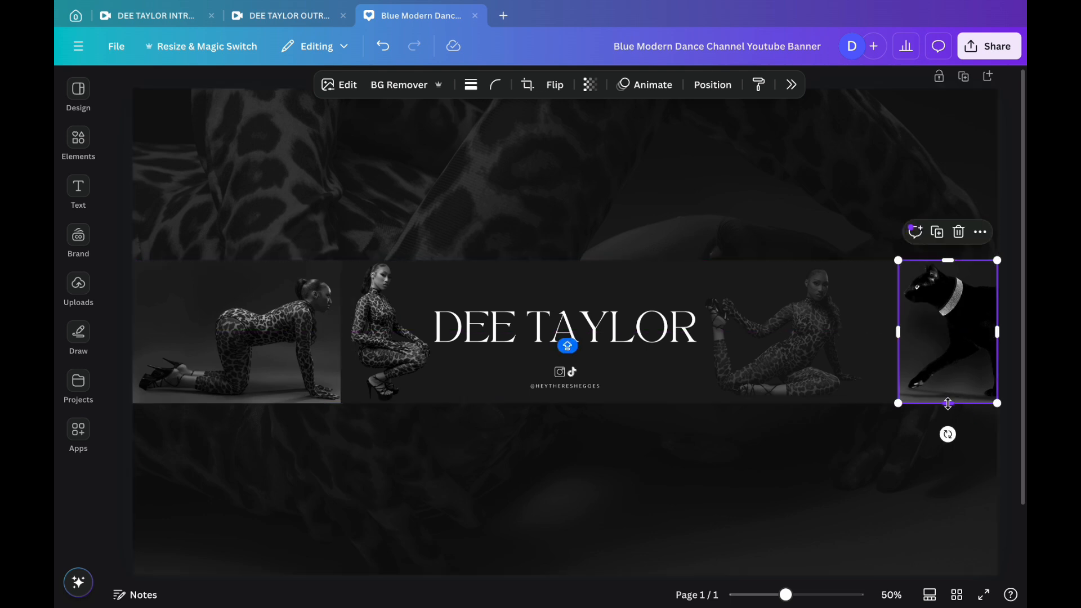
{"action": "left_click_drag", "start_coordinate": [947, 404], "coordinate": [952, 403]}
{"action": "left_click", "coordinate": [954, 358]}
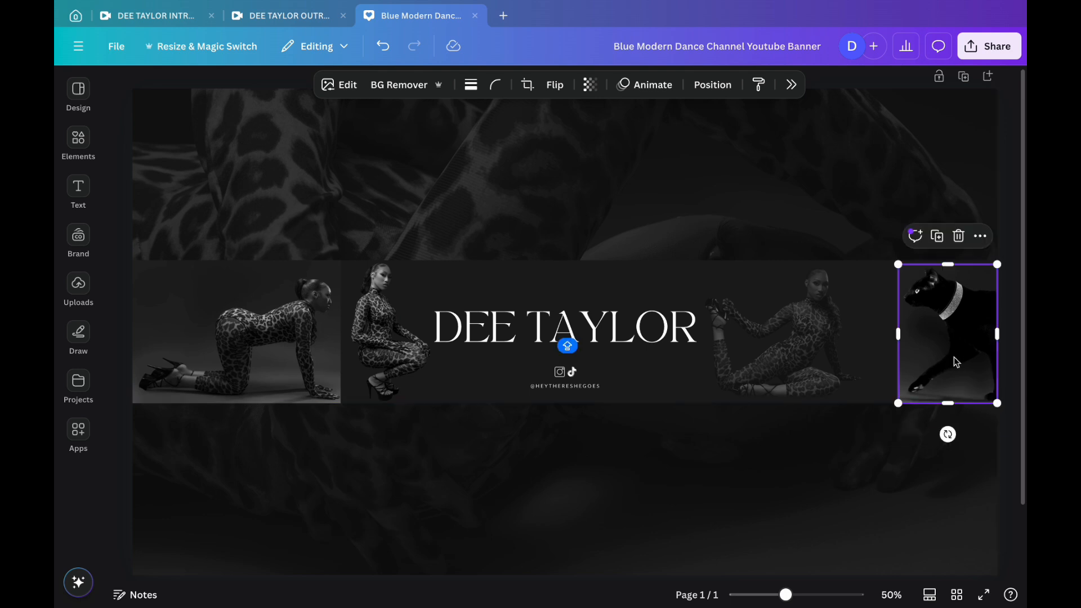
{"action": "left_click_drag", "start_coordinate": [898, 268], "coordinate": [895, 265]}
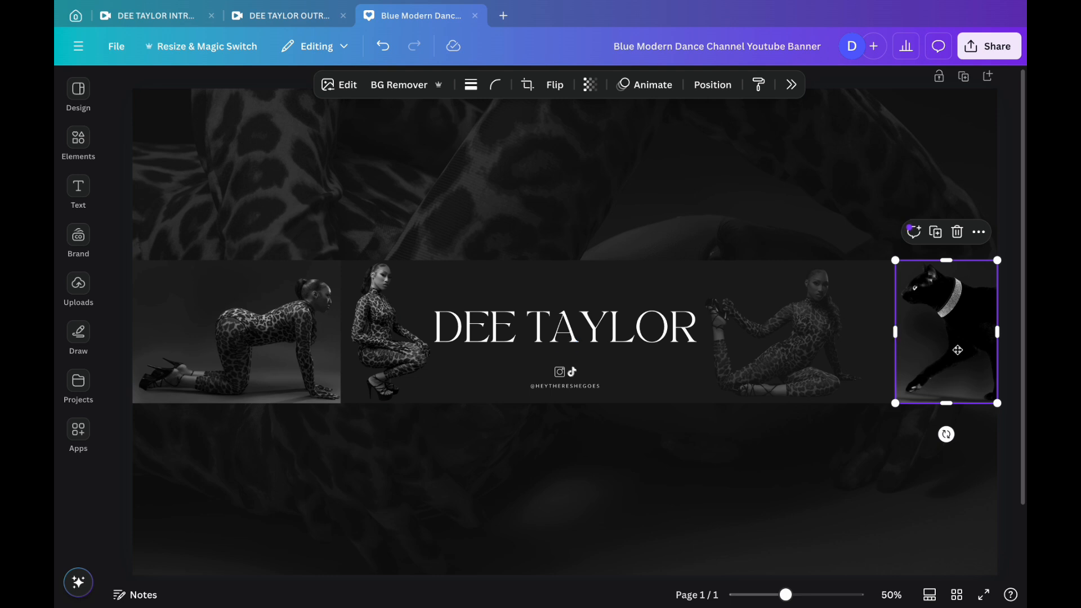
{"action": "mouse_move", "coordinate": [968, 354]}
{"action": "left_mouse_down"}
{"action": "mouse_move", "coordinate": [937, 352]}
{"action": "mouse_move", "coordinate": [966, 353]}
{"action": "left_mouse_up"}
{"action": "mouse_move", "coordinate": [893, 259]}
{"action": "left_mouse_down"}
{"action": "mouse_move", "coordinate": [872, 268]}
{"action": "mouse_move", "coordinate": [894, 261]}
{"action": "left_mouse_up"}
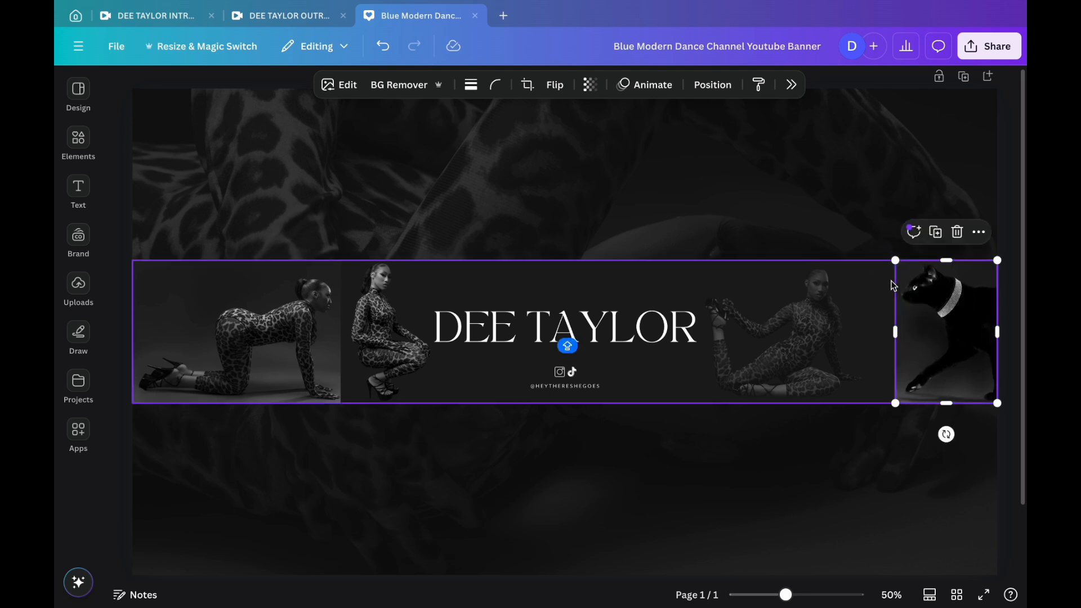
- Undo the last edit and fade the panther photo to transparency 16
{"action": "key", "text": "ctrl+z"}
{"action": "left_click", "coordinate": [589, 84]}
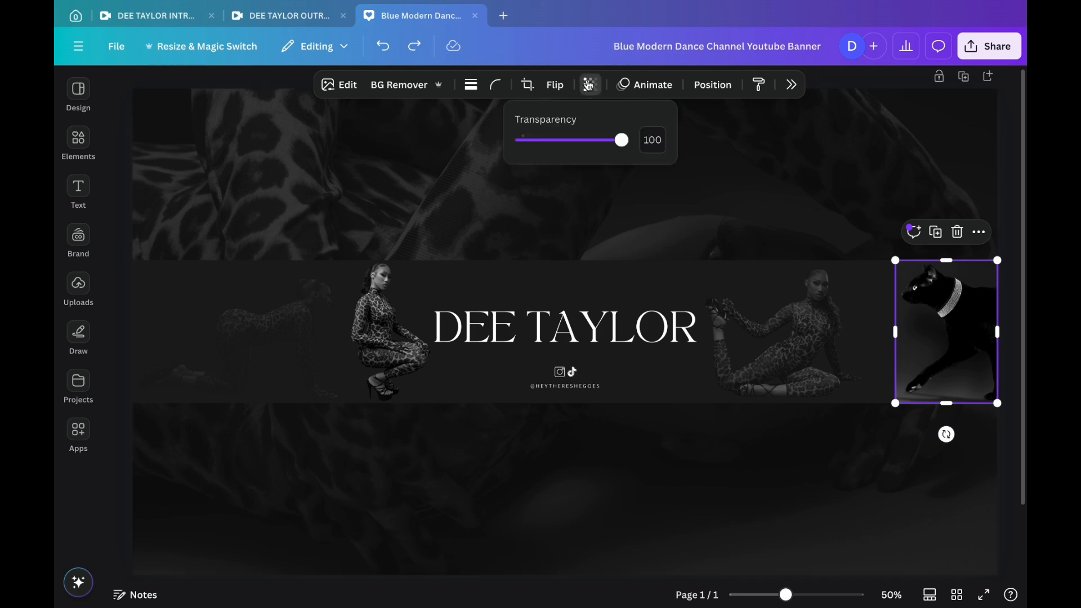
{"action": "left_click_drag", "start_coordinate": [625, 140], "coordinate": [538, 157]}
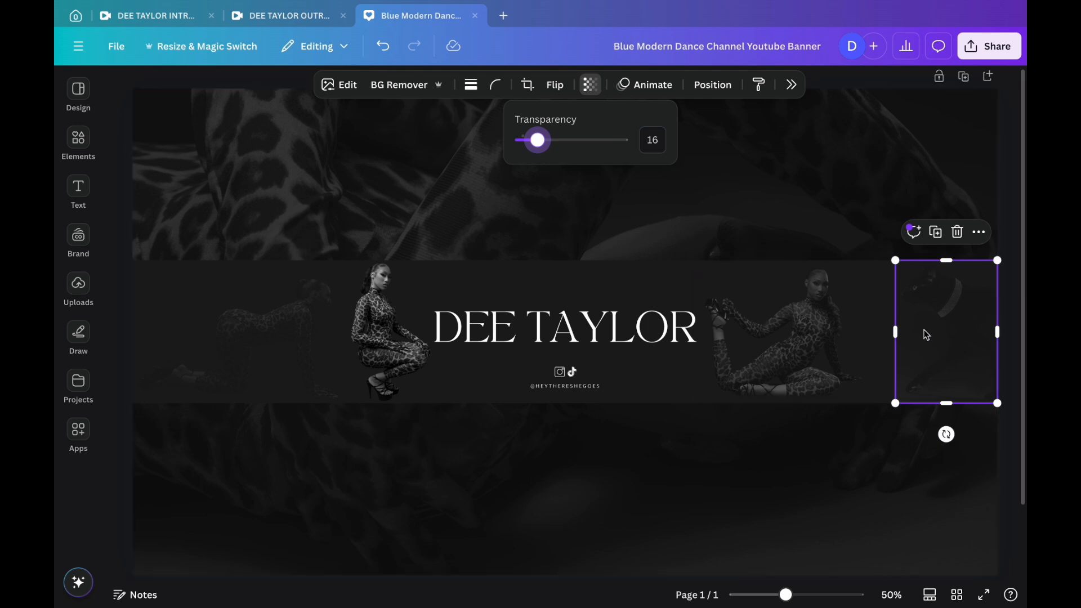
{"action": "left_click", "coordinate": [886, 333]}
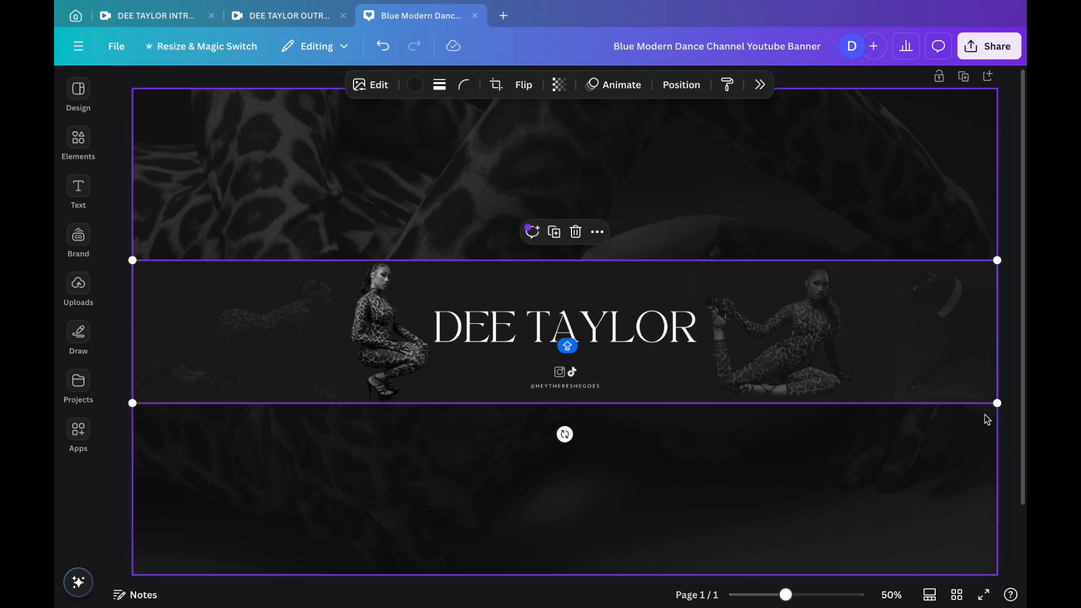
- Narrow the faded panther photo slightly from its left edge
{"action": "left_click", "coordinate": [942, 380]}
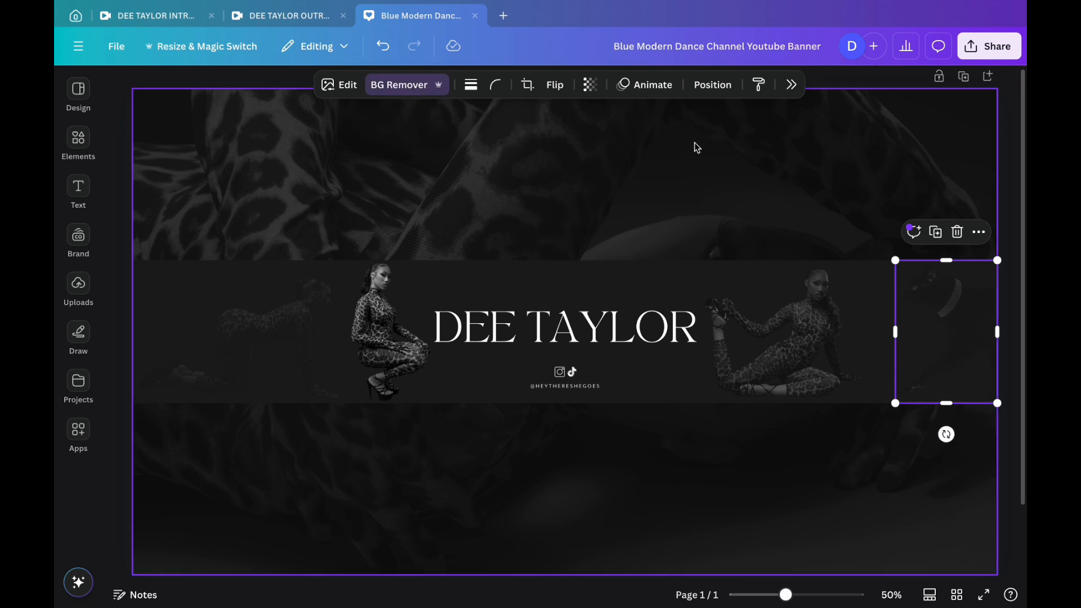
{"action": "left_click", "coordinate": [1008, 248]}
{"action": "left_click", "coordinate": [955, 292]}
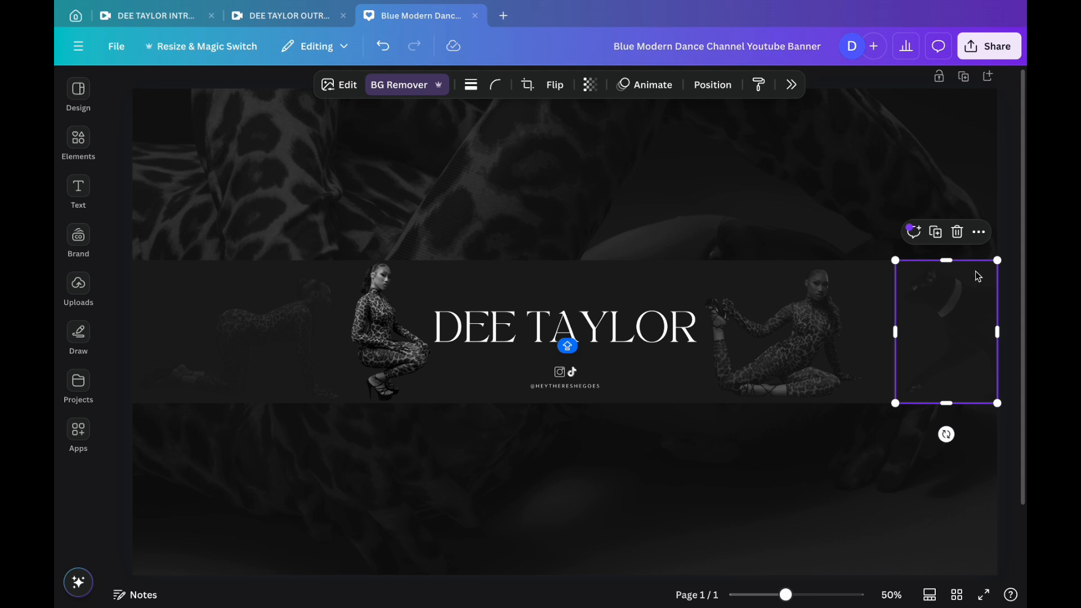
{"action": "left_click_drag", "start_coordinate": [894, 332], "coordinate": [866, 341]}
{"action": "left_click_drag", "start_coordinate": [867, 341], "coordinate": [870, 341]}
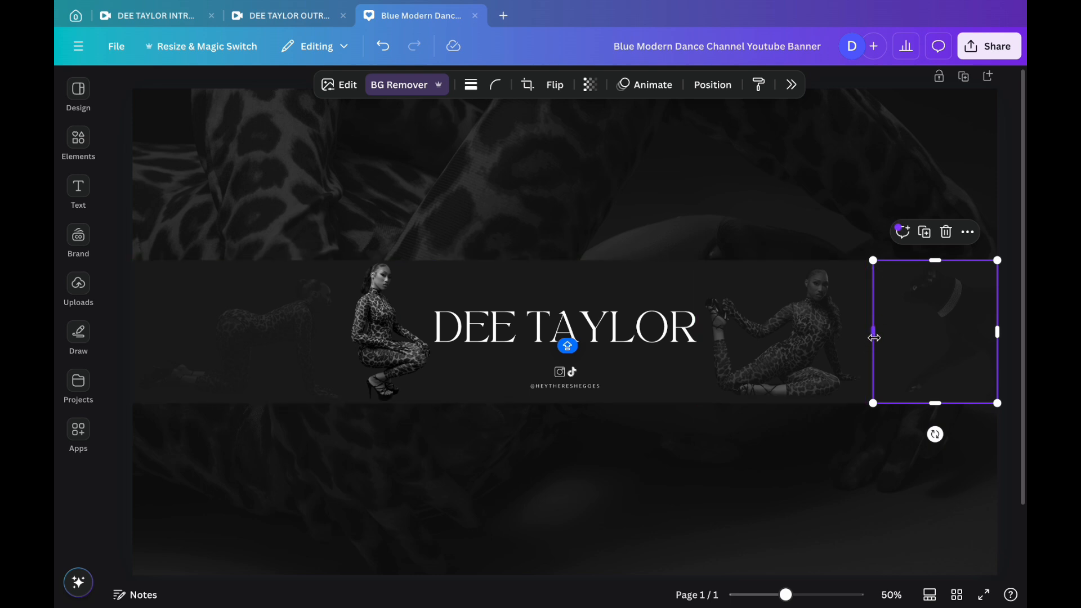
{"action": "left_click", "coordinate": [1015, 201]}
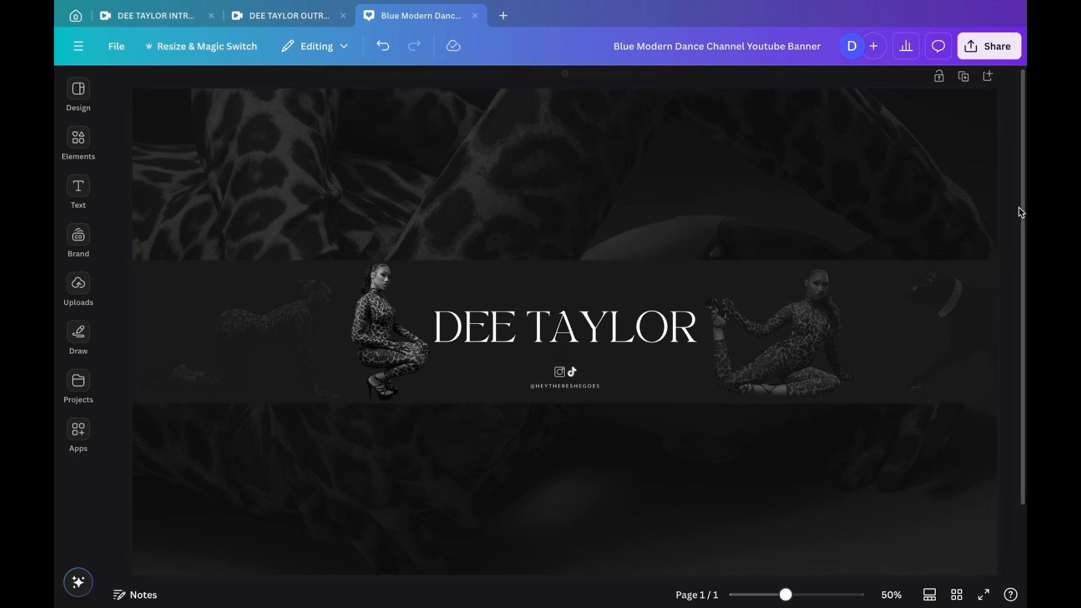
- Delete the faint left dancer photo, restore the accidentally deleted panther, and duplicate the panther
{"action": "left_click", "coordinate": [254, 326]}
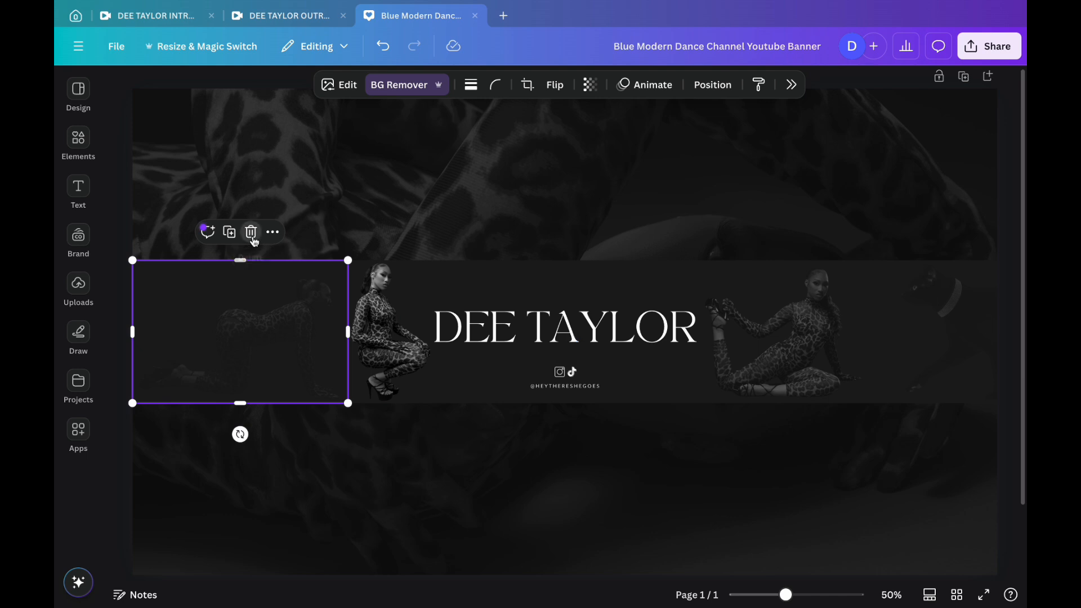
{"action": "left_click", "coordinate": [251, 233]}
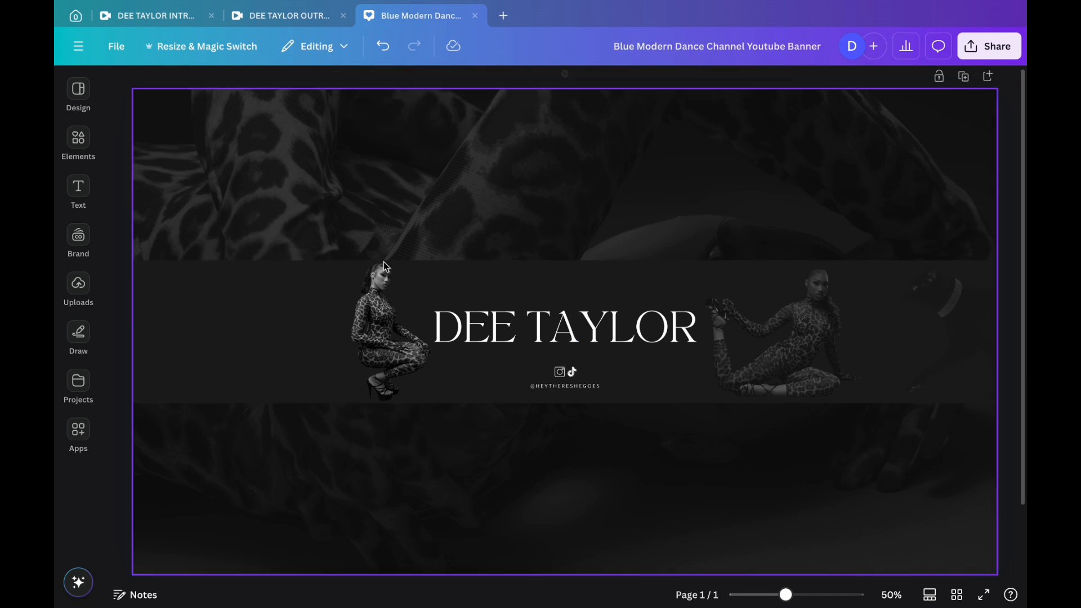
{"action": "left_click", "coordinate": [963, 311]}
{"action": "left_click", "coordinate": [943, 229]}
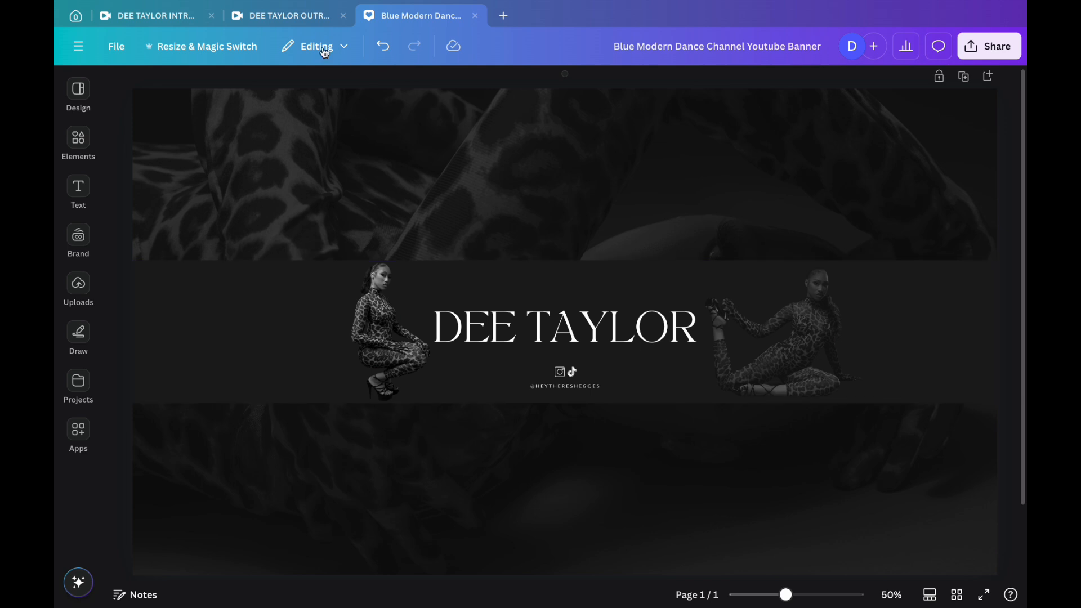
{"action": "left_click", "coordinate": [382, 46]}
{"action": "left_click", "coordinate": [946, 332]}
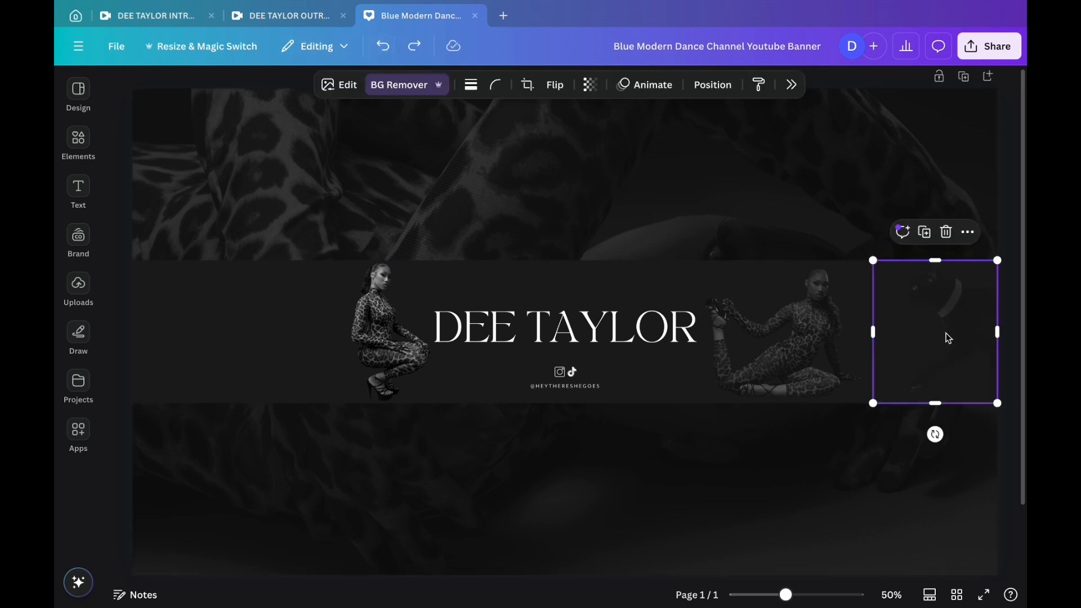
{"action": "left_click", "coordinate": [925, 232]}
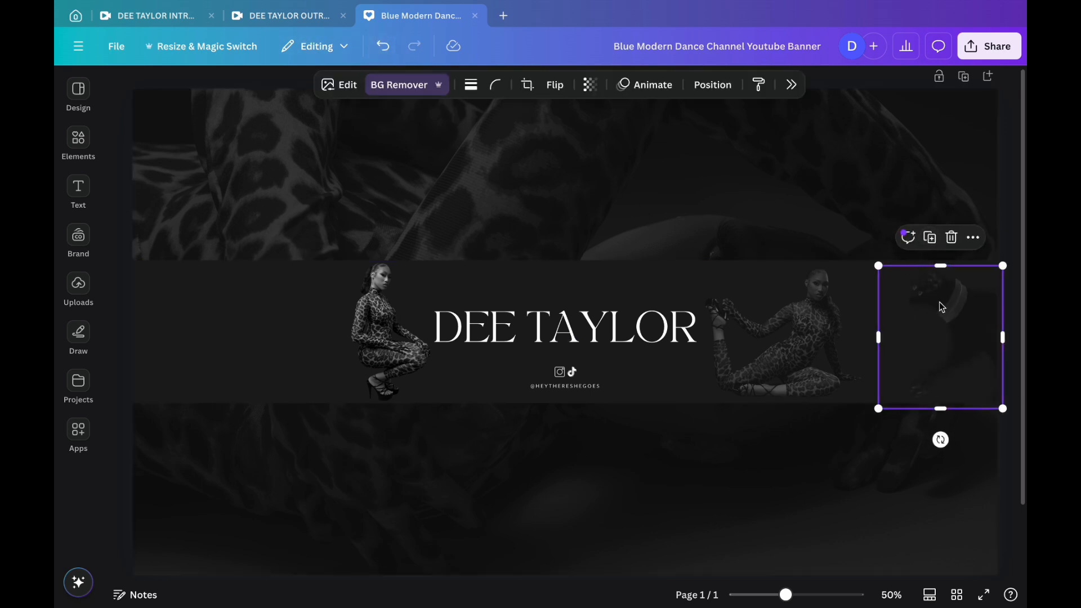
- Move a panther copy to the strip's left end and flip it horizontally
{"action": "left_click", "coordinate": [930, 238]}
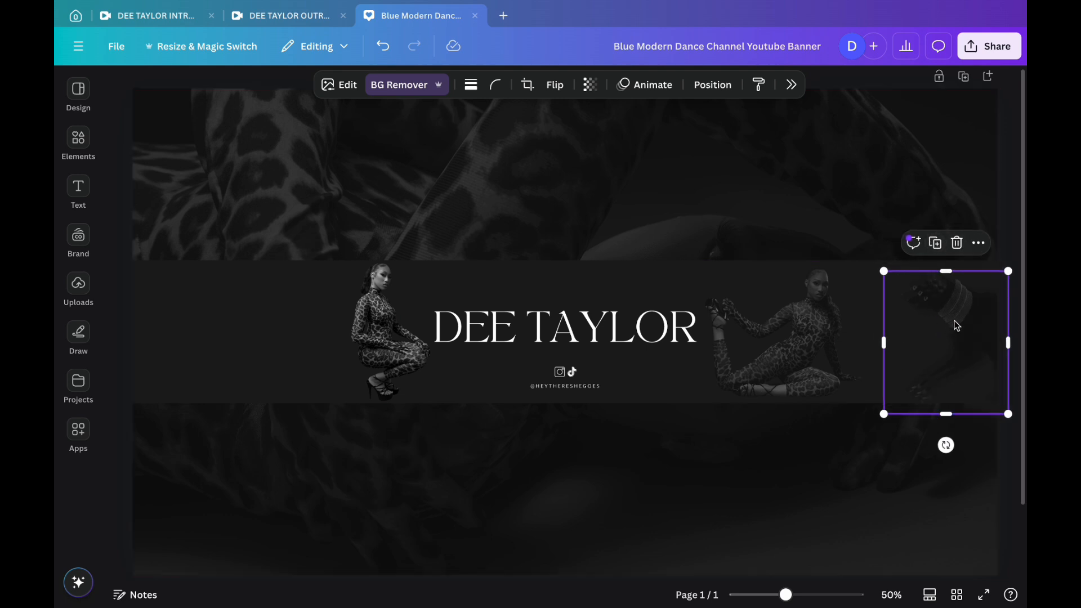
{"action": "left_click_drag", "start_coordinate": [956, 326], "coordinate": [203, 316]}
{"action": "left_click", "coordinate": [553, 91]}
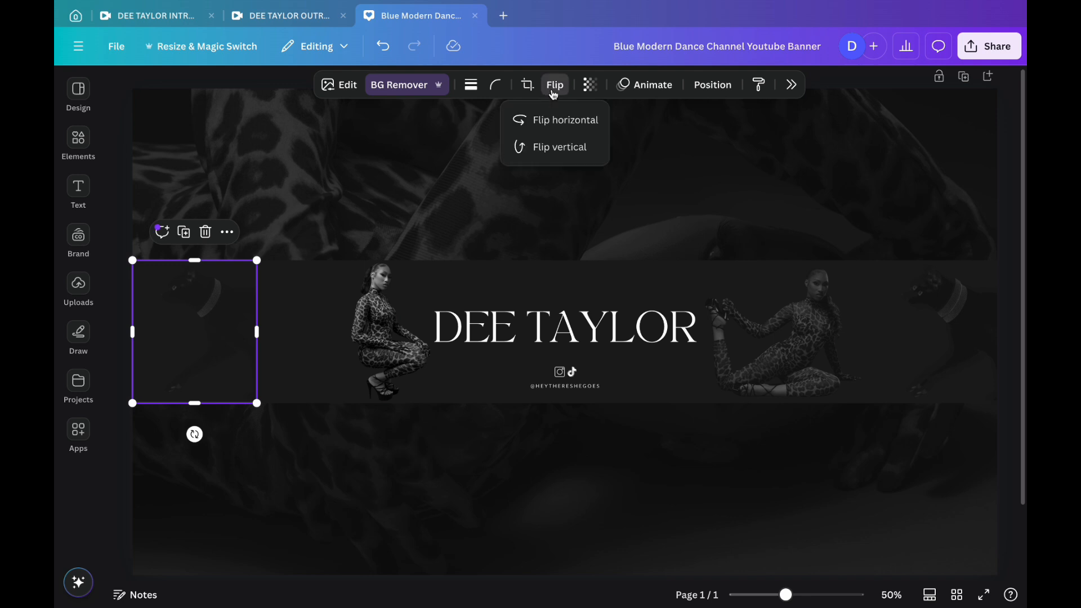
{"action": "left_click", "coordinate": [552, 124]}
- Settle the mirrored panther copy's position at the left end using undo and redo
{"action": "left_click_drag", "start_coordinate": [183, 329], "coordinate": [133, 333]}
{"action": "left_click", "coordinate": [382, 46]}
{"action": "left_click", "coordinate": [383, 46]}
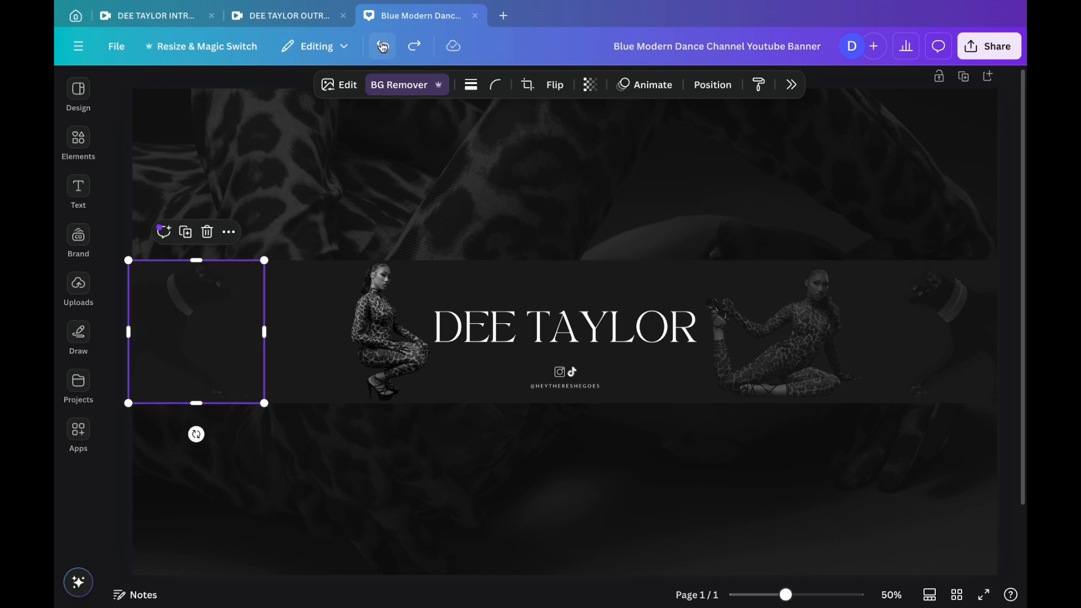
{"action": "left_click", "coordinate": [383, 47]}
{"action": "left_click", "coordinate": [383, 46]}
{"action": "left_click", "coordinate": [382, 47]}
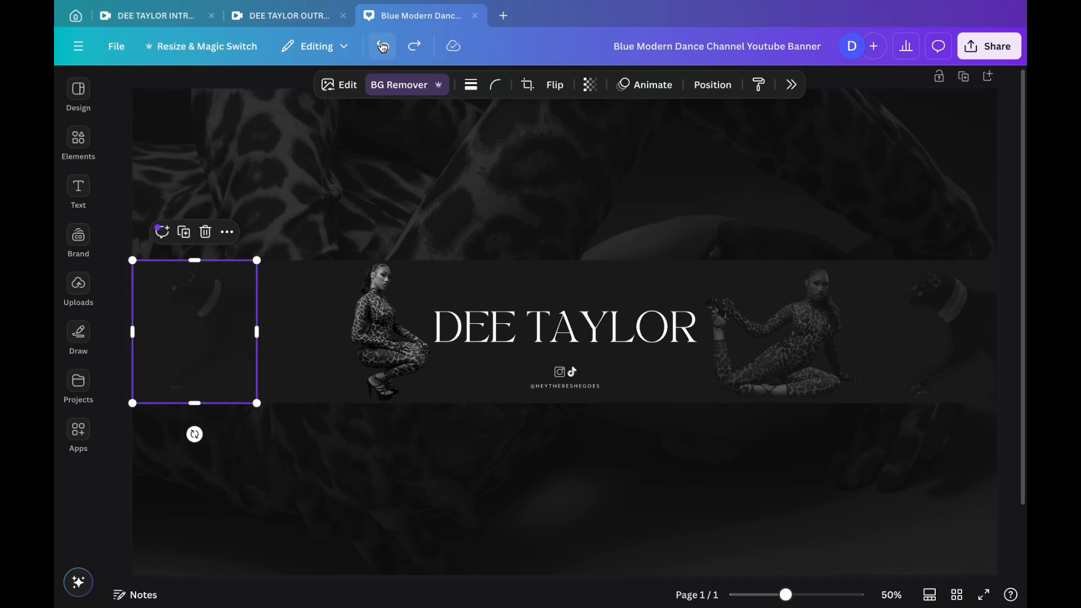
{"action": "left_click", "coordinate": [415, 50]}
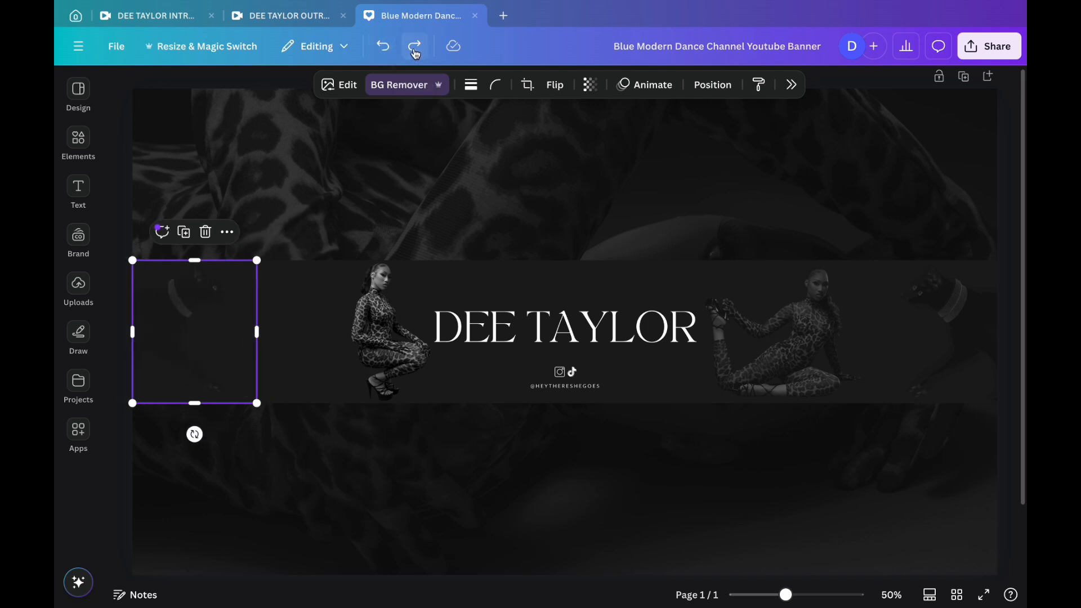
{"action": "left_click", "coordinate": [281, 307]}
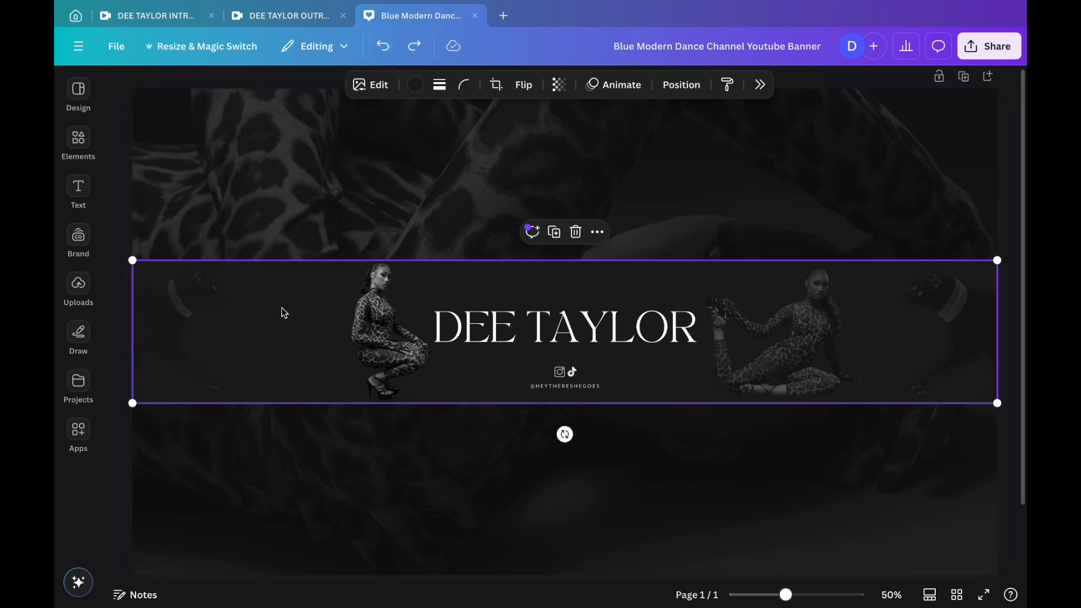
- Duplicate the mirrored panther copy on the left
{"action": "left_click", "coordinate": [307, 200]}
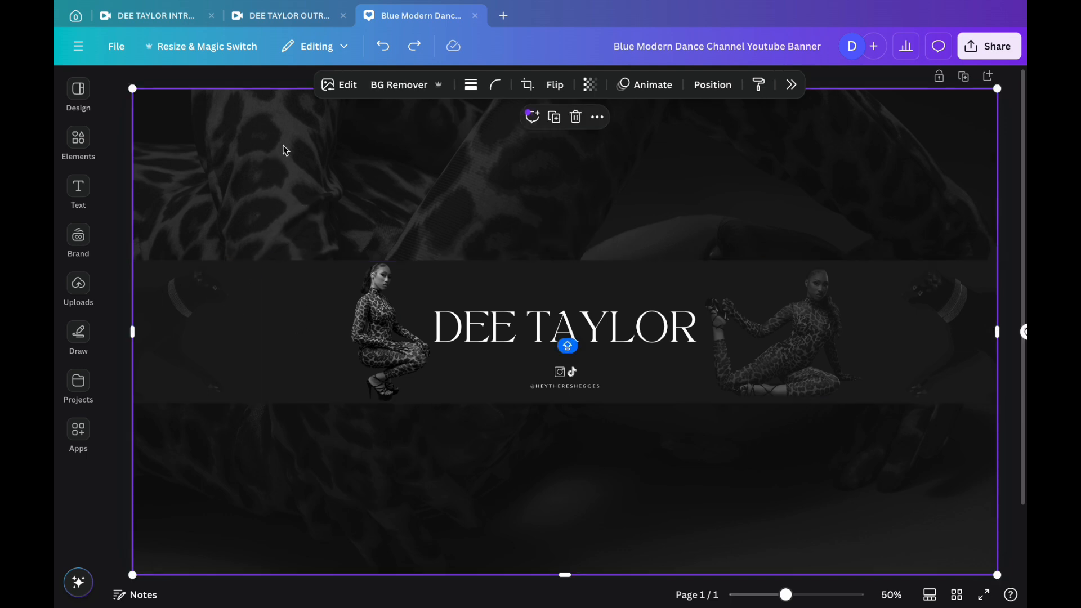
{"action": "left_click", "coordinate": [157, 322]}
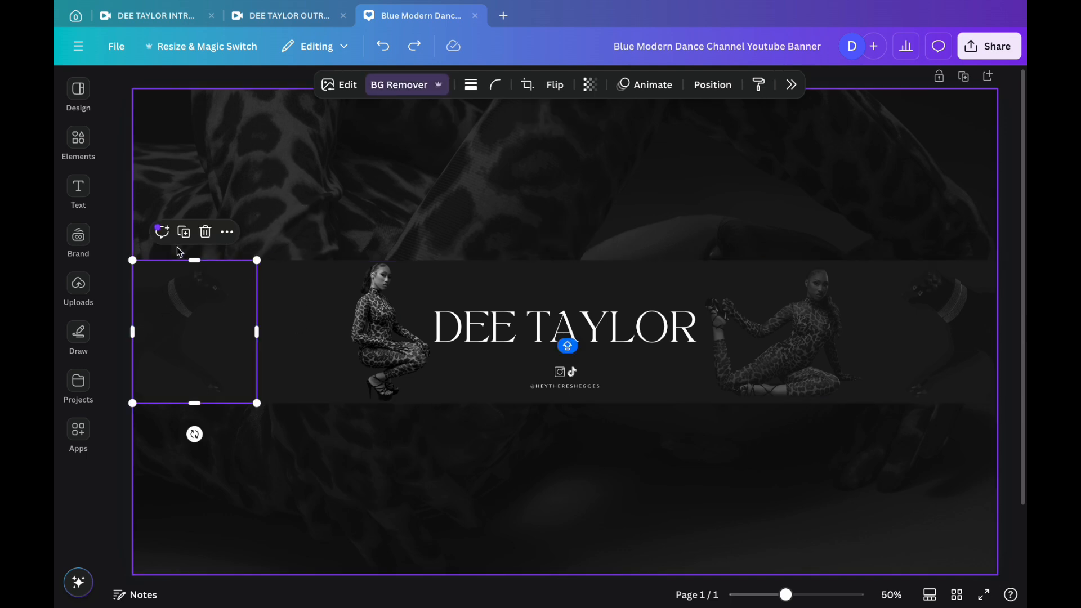
{"action": "left_click", "coordinate": [184, 232]}
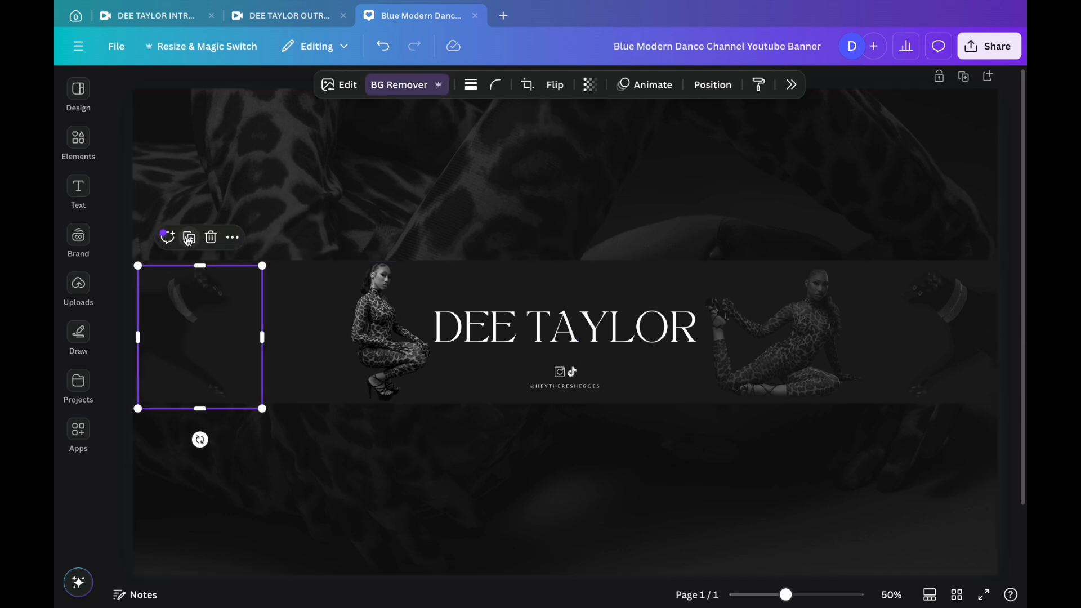
{"action": "left_click", "coordinate": [313, 221]}
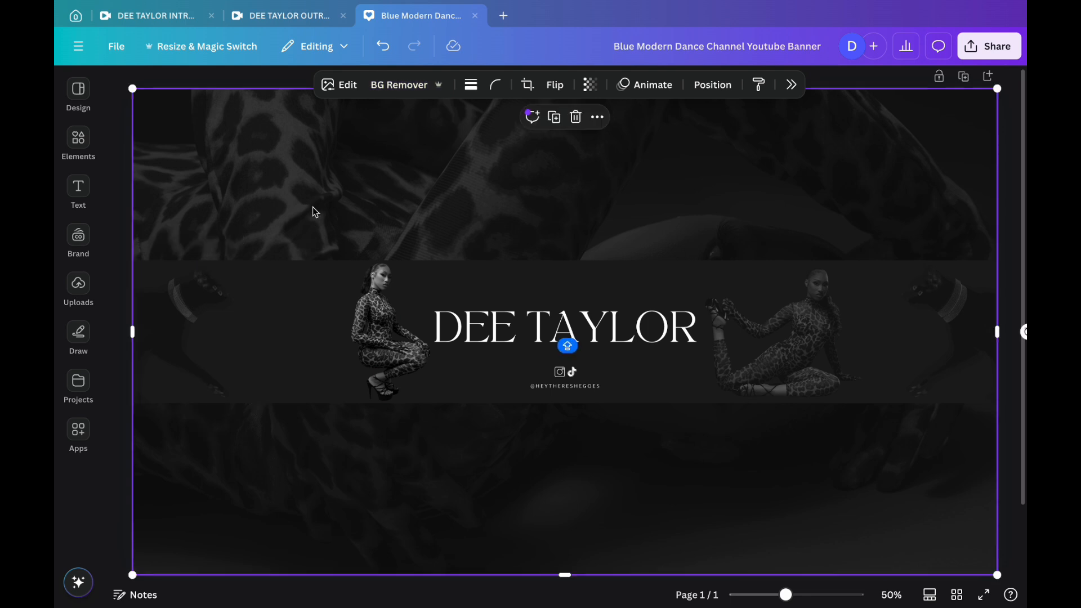
{"action": "left_click", "coordinate": [1009, 212]}
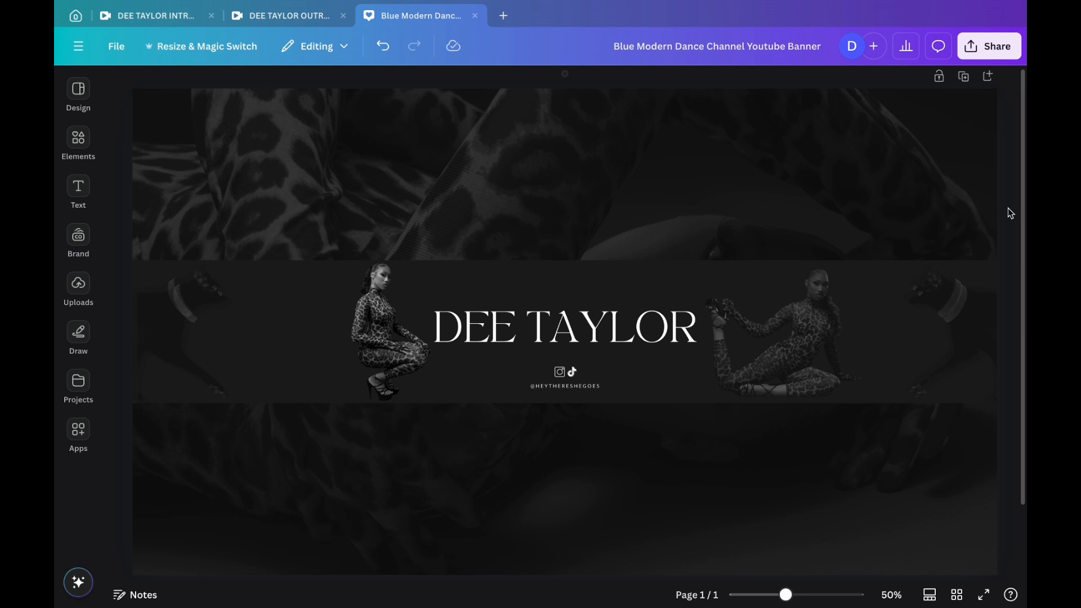
- Shift the right dancer photo left toward the DEE TAYLOR title
{"action": "left_click", "coordinate": [761, 336]}
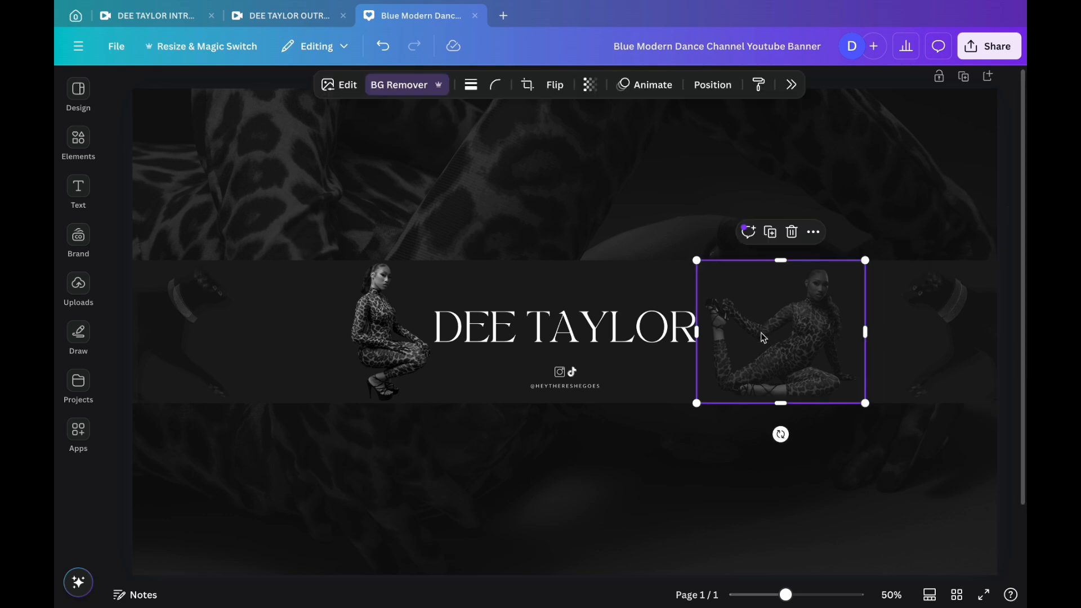
{"action": "left_click_drag", "start_coordinate": [761, 336], "coordinate": [748, 332]}
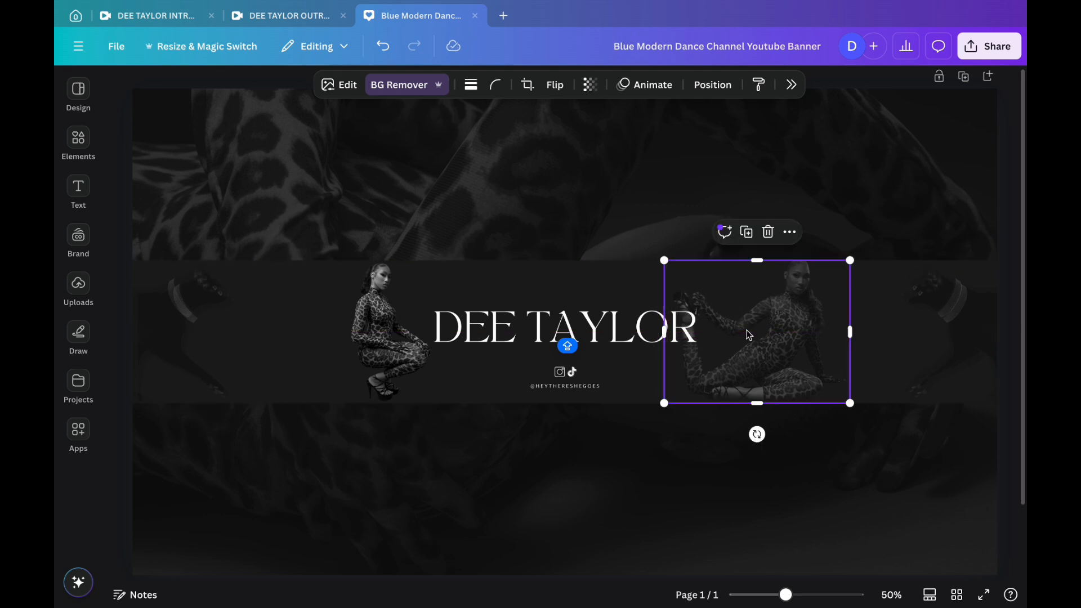
{"action": "left_click", "coordinate": [1012, 370]}
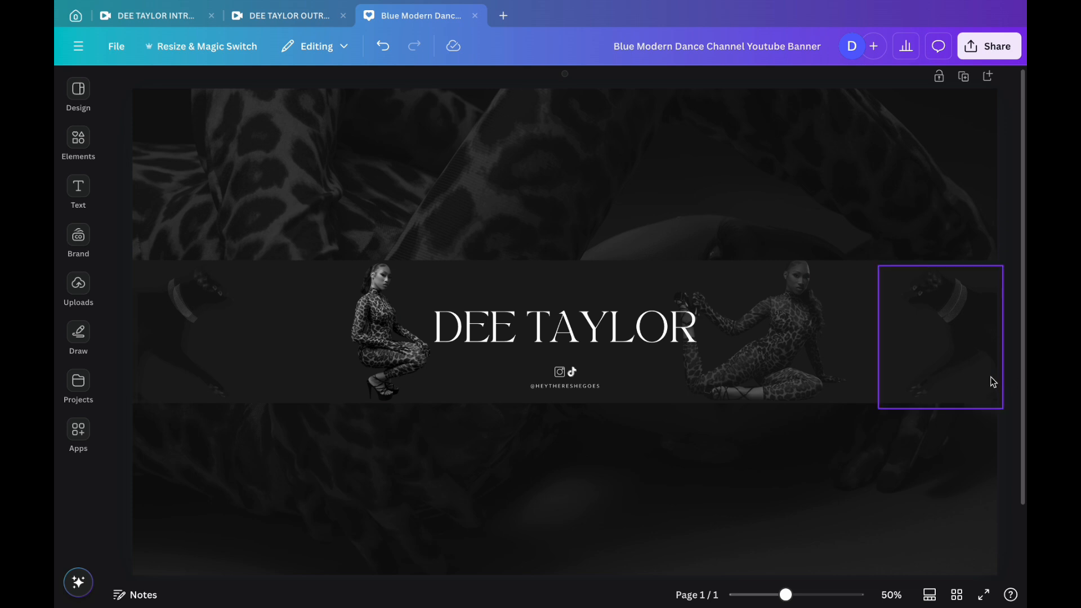
- Shift the left dancer photo slightly right and fade it to about 43 transparency
{"action": "left_click", "coordinate": [380, 335]}
{"action": "left_click_drag", "start_coordinate": [380, 336], "coordinate": [394, 336]}
{"action": "left_click", "coordinate": [589, 85]}
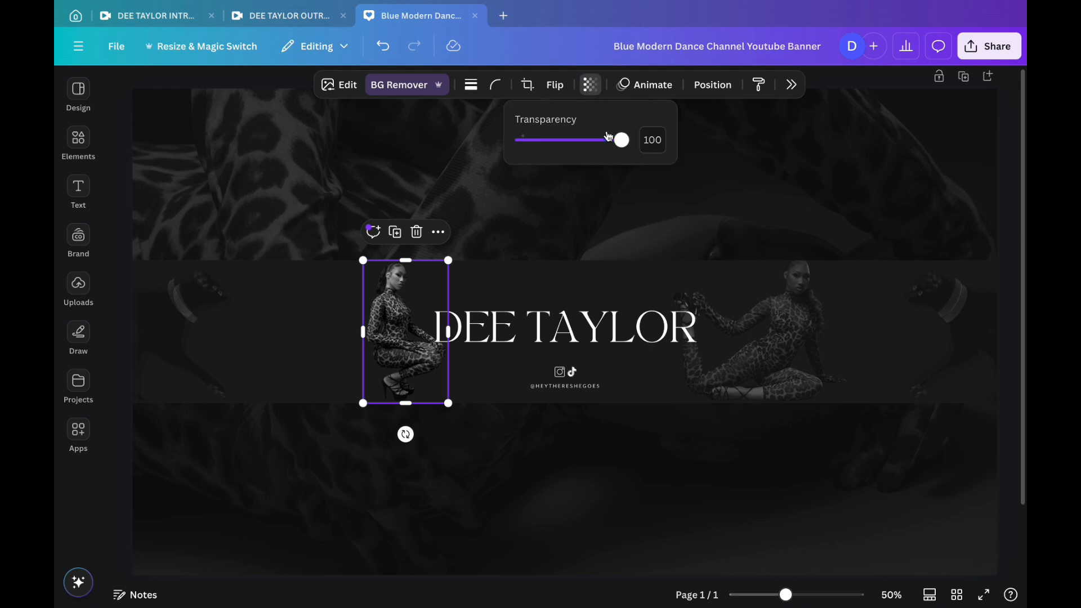
{"action": "left_click_drag", "start_coordinate": [621, 147], "coordinate": [563, 148]}
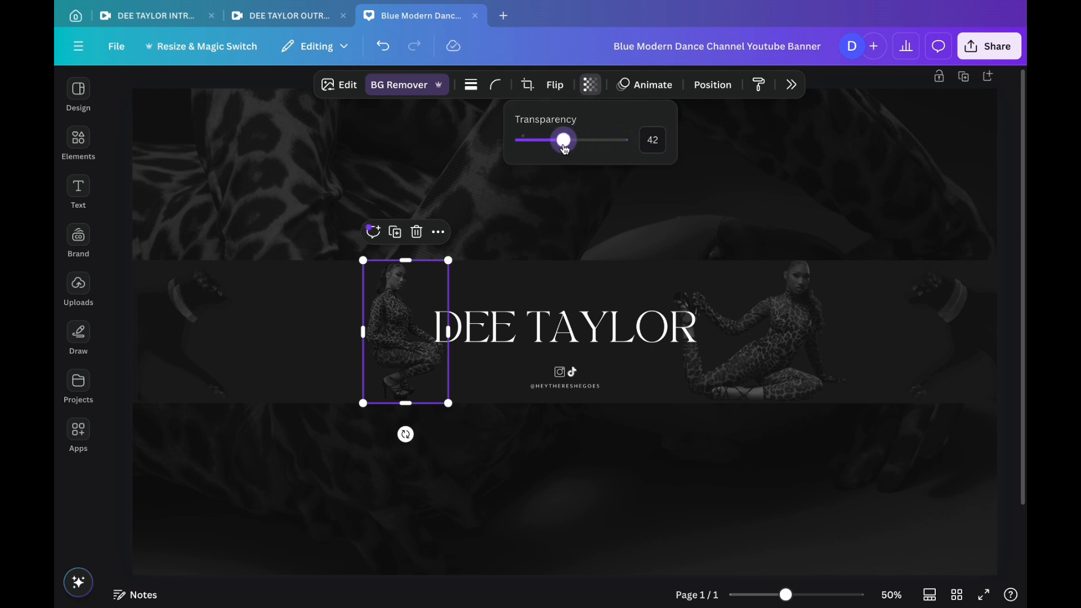
{"action": "left_click", "coordinate": [556, 206]}
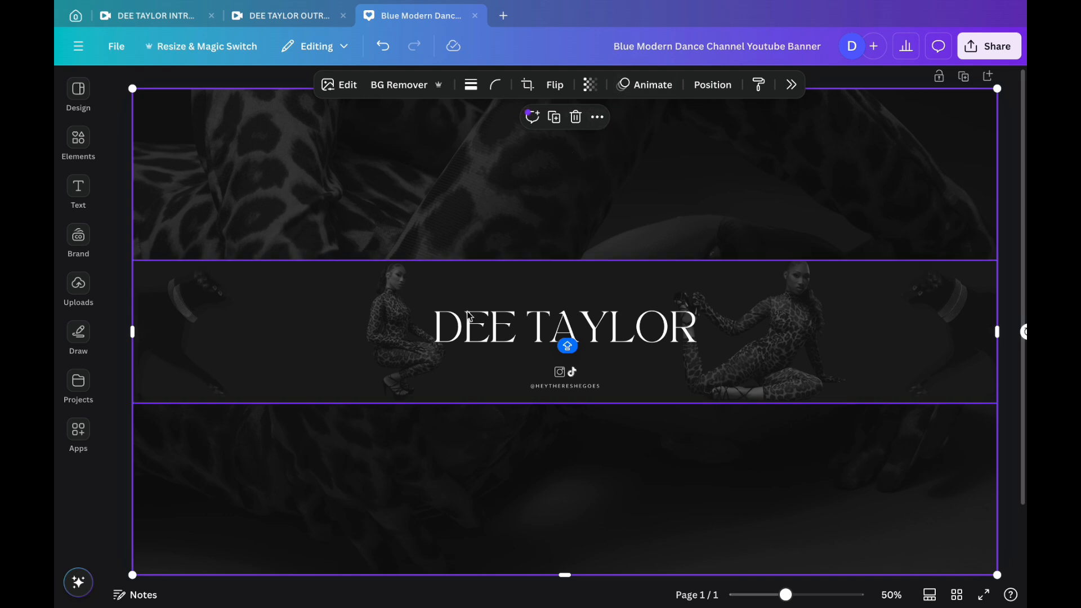
- Crop, enlarge and nudge the left dancer cutout to sit beside the title
{"action": "left_click", "coordinate": [389, 333]}
{"action": "mouse_move", "coordinate": [389, 333]}
{"action": "left_mouse_down"}
{"action": "mouse_move", "coordinate": [384, 355]}
{"action": "mouse_move", "coordinate": [386, 328]}
{"action": "left_mouse_up"}
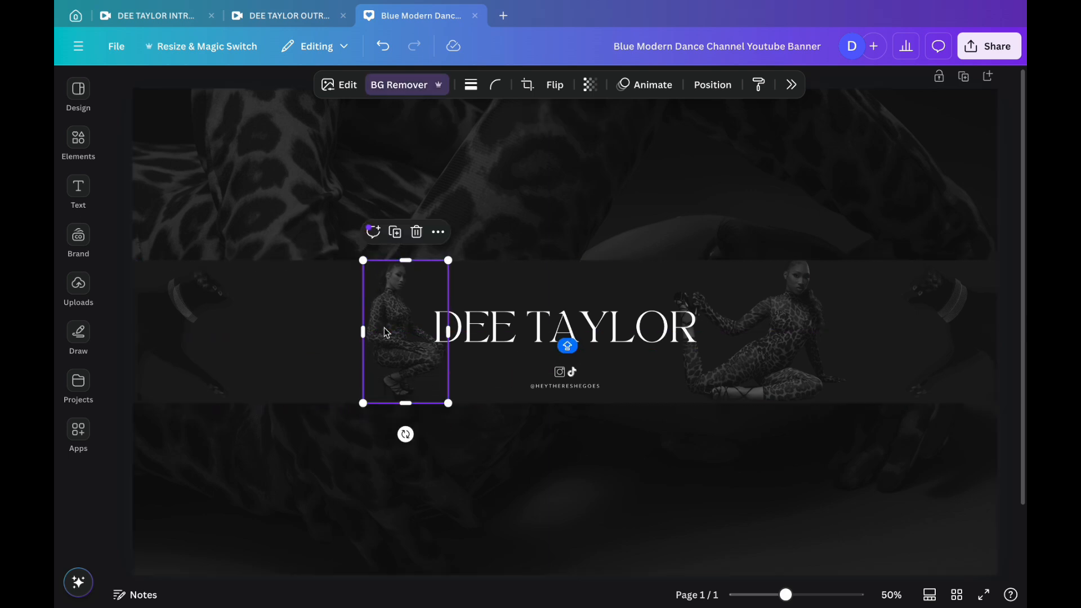
{"action": "left_click_drag", "start_coordinate": [405, 403], "coordinate": [405, 376]}
{"action": "left_click_drag", "start_coordinate": [391, 319], "coordinate": [390, 349]}
{"action": "left_click_drag", "start_coordinate": [363, 288], "coordinate": [345, 257]}
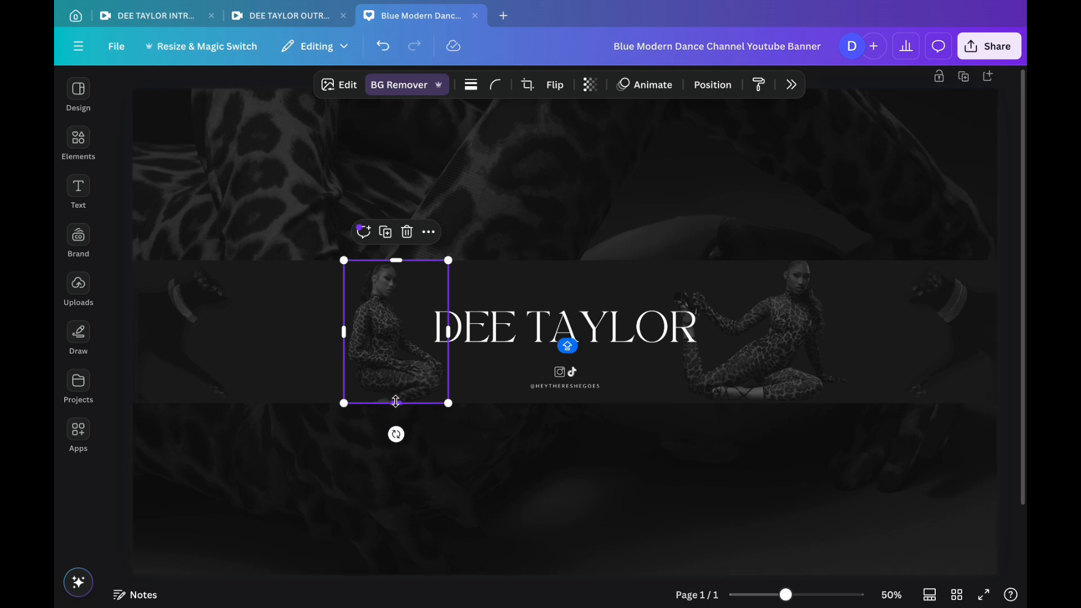
{"action": "left_click_drag", "start_coordinate": [396, 401], "coordinate": [395, 399]}
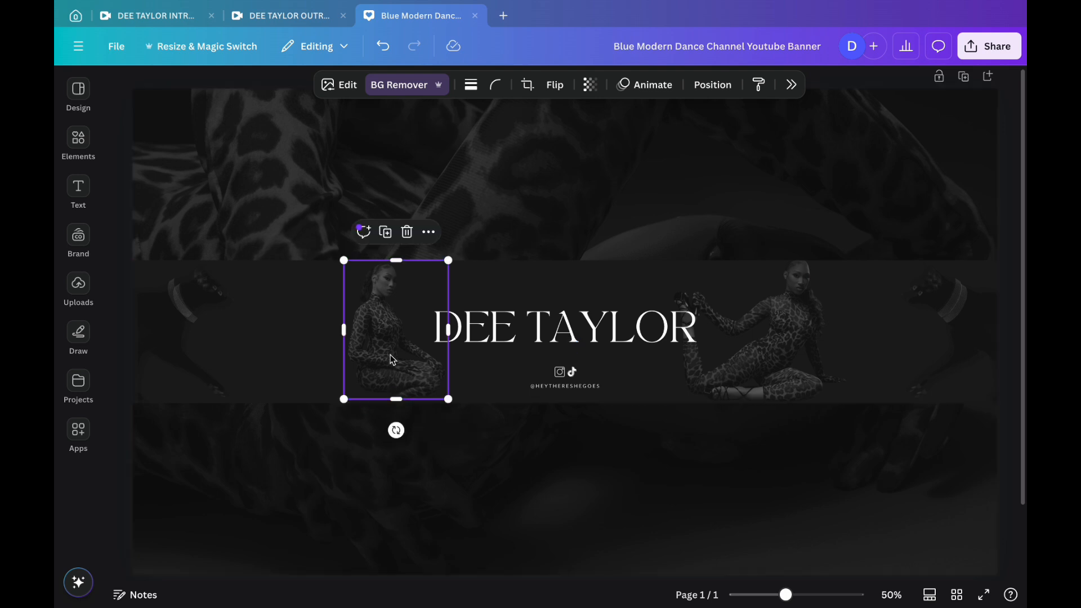
{"action": "left_click_drag", "start_coordinate": [393, 360], "coordinate": [388, 357]}
{"action": "left_click", "coordinate": [492, 229]}
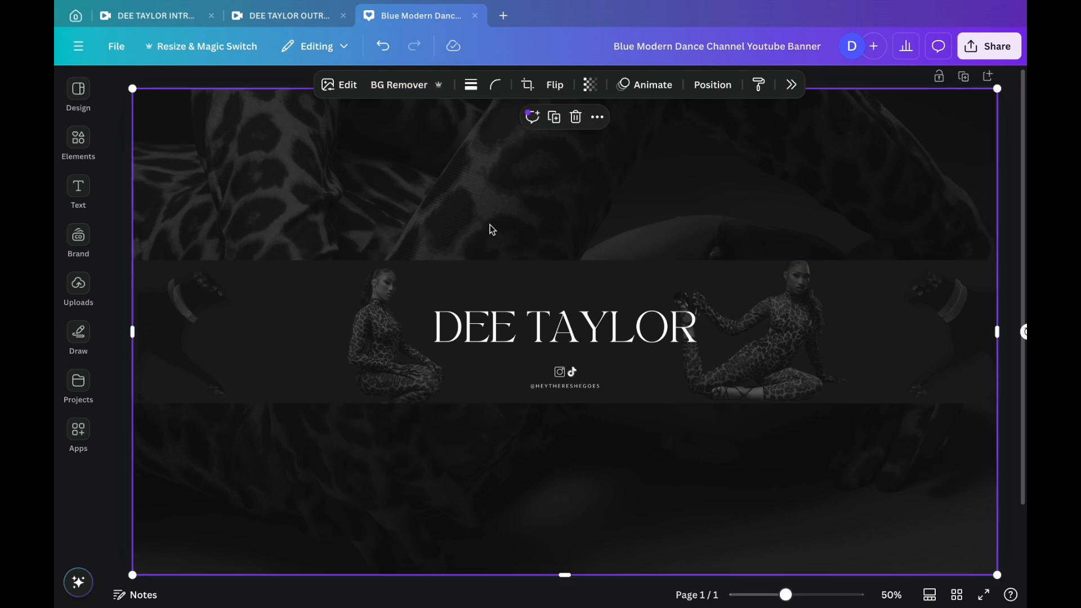
{"action": "left_click", "coordinate": [393, 299]}
{"action": "left_click_drag", "start_coordinate": [447, 265], "coordinate": [451, 260]}
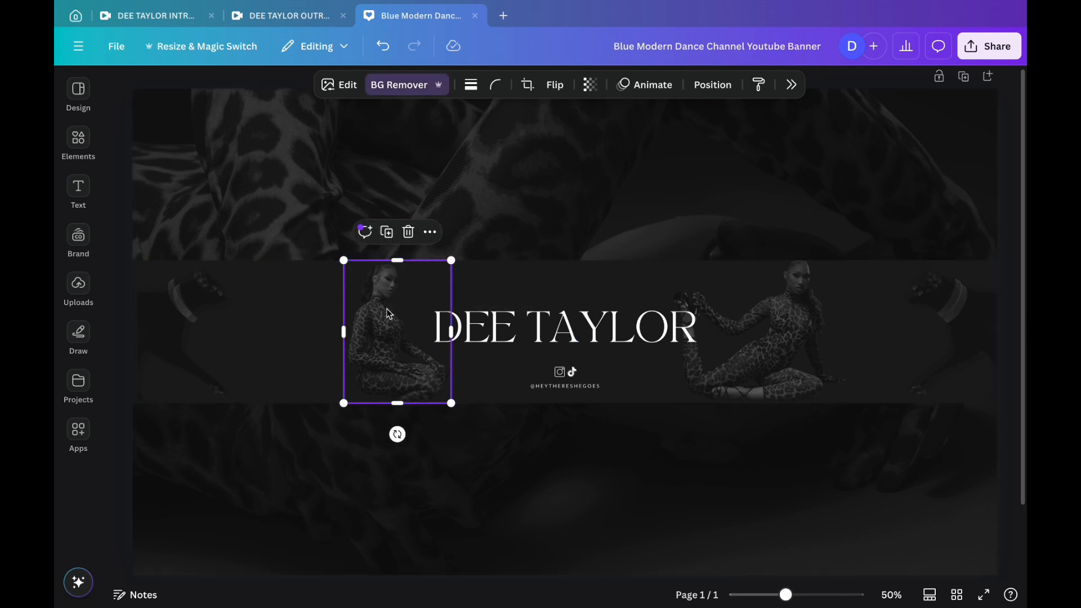
{"action": "left_click_drag", "start_coordinate": [386, 313], "coordinate": [394, 313]}
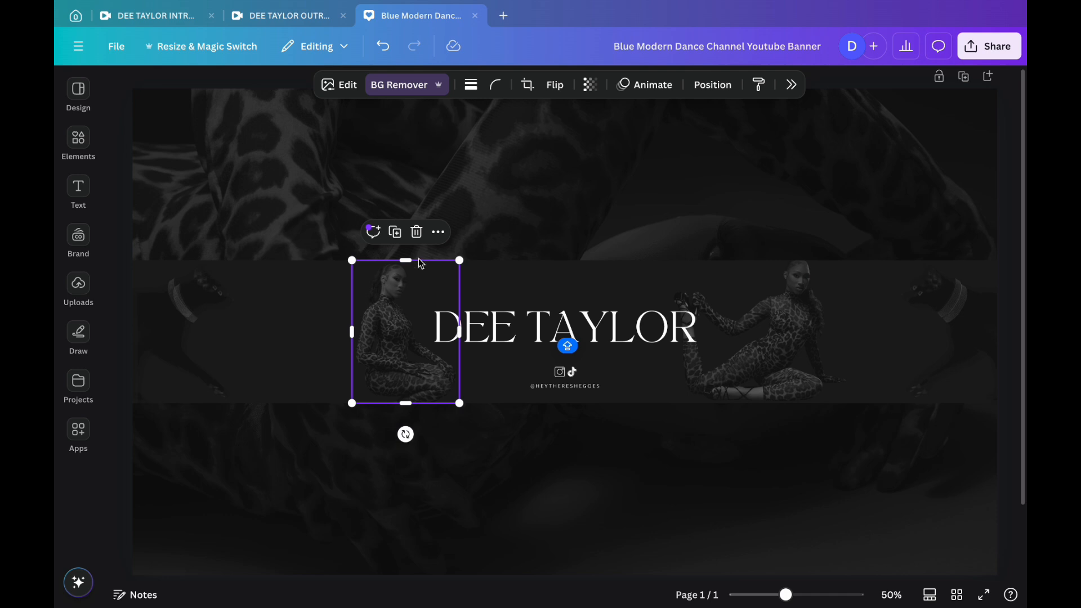
{"action": "key", "text": "Escape"}
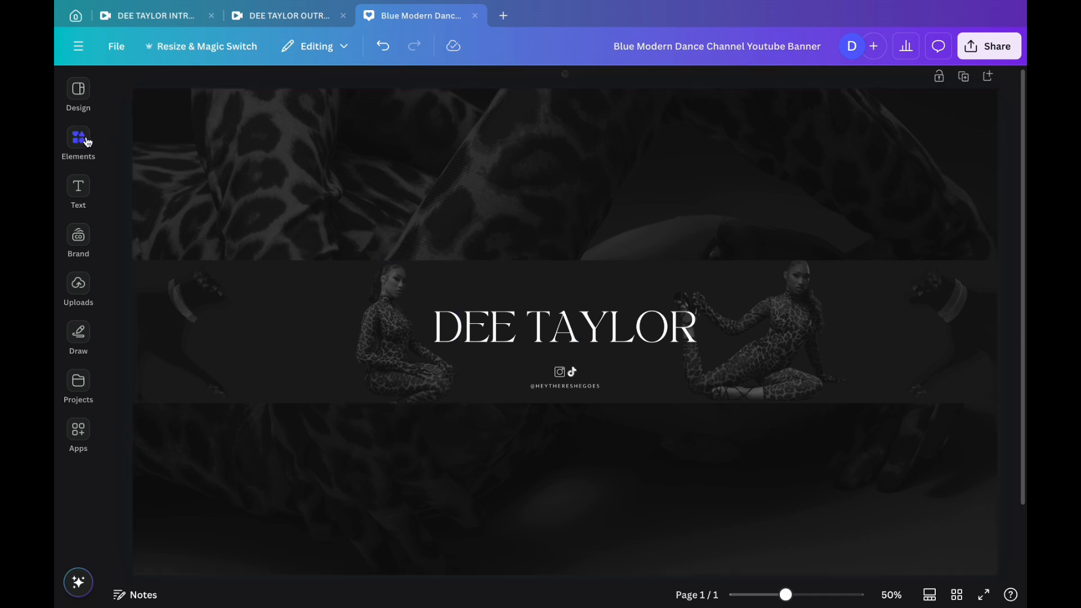
- Search the elements library for 'SMOKE' and browse the photo results
{"action": "left_click", "coordinate": [78, 139]}
{"action": "left_click", "coordinate": [192, 94]}
{"action": "type", "text": "SMOKE"}
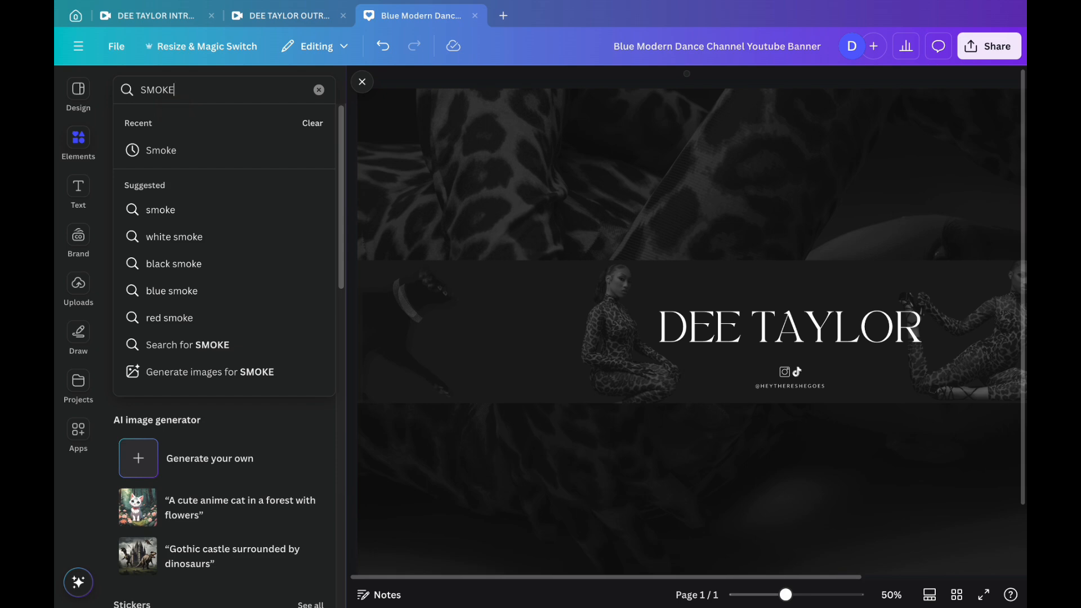
{"action": "key", "text": "Return"}
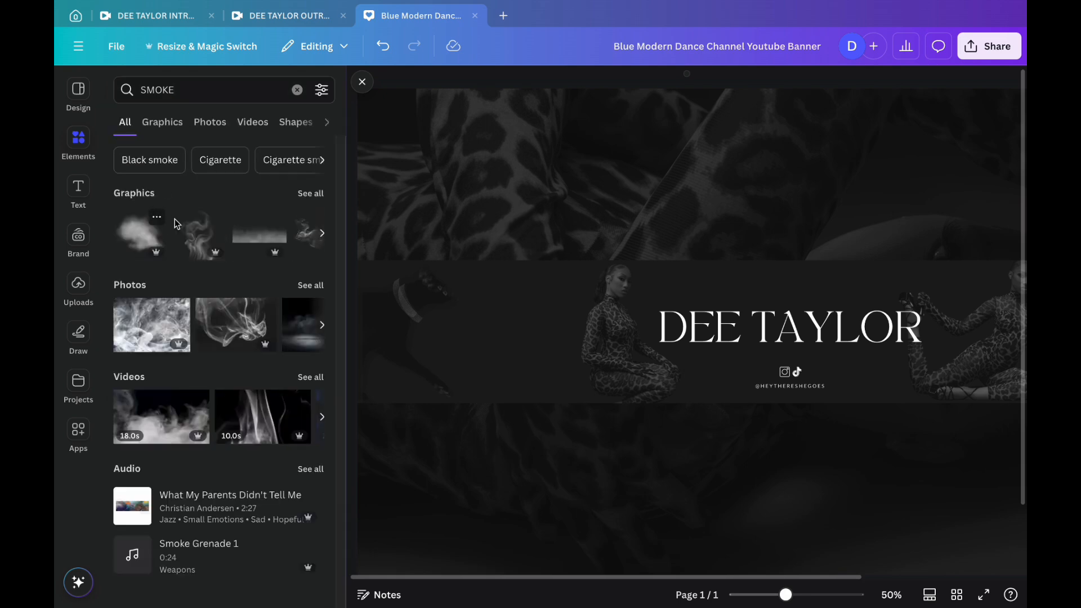
{"action": "left_click", "coordinate": [309, 286]}
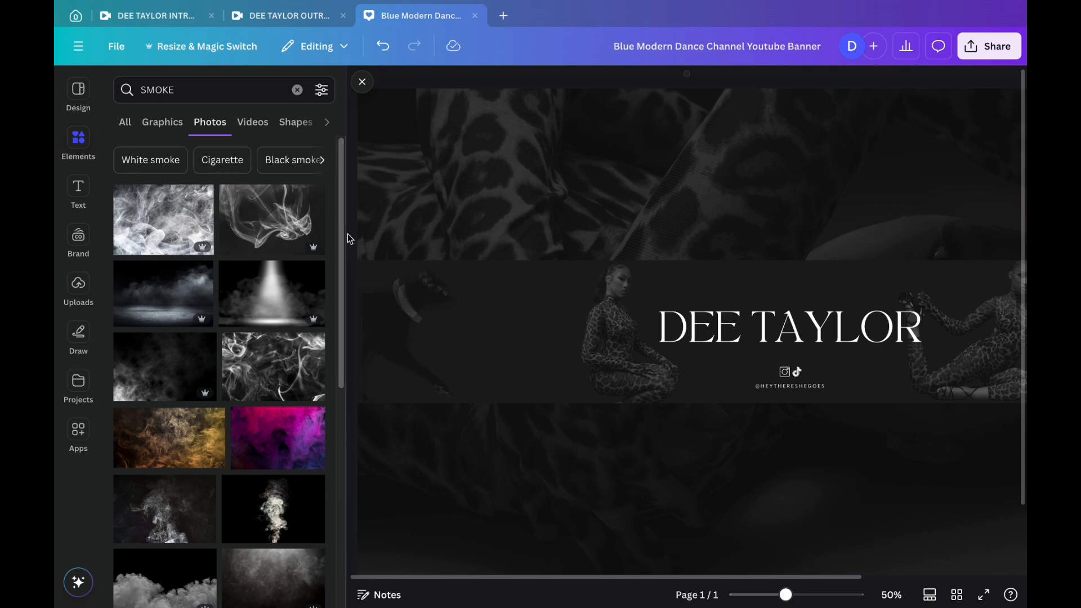
{"action": "left_click_drag", "start_coordinate": [341, 233], "coordinate": [338, 268]}
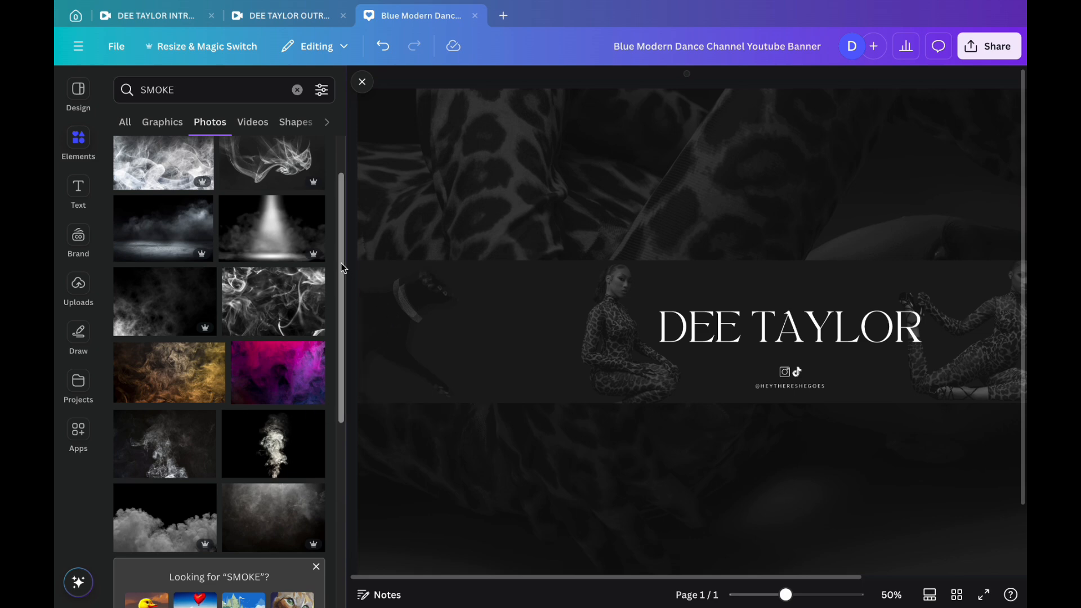
{"action": "left_click_drag", "start_coordinate": [341, 262], "coordinate": [344, 147]}
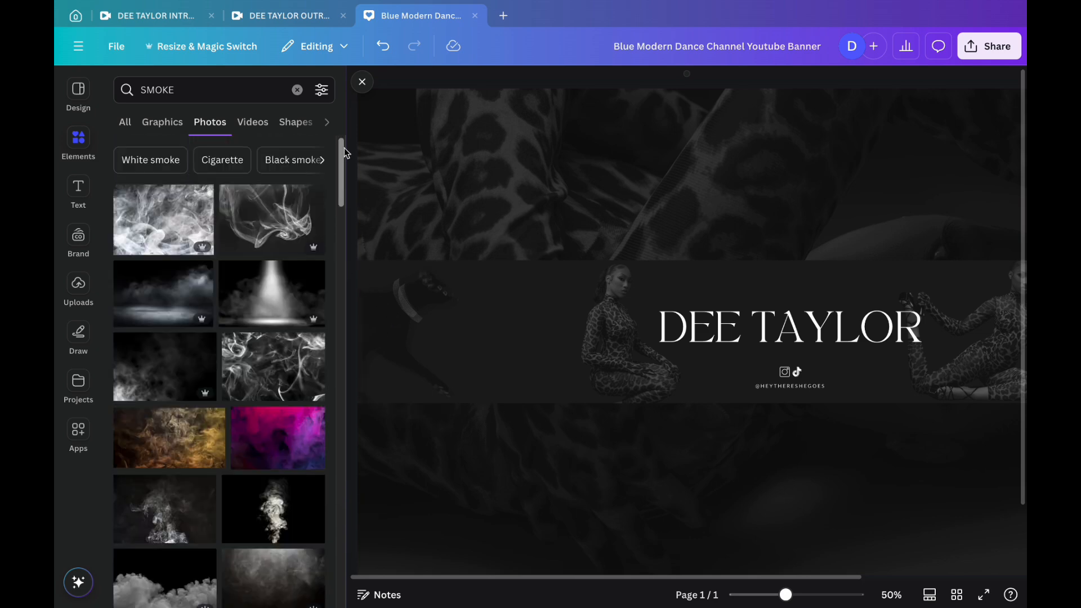
- Add the smoky floor photo and roughly size and position it on the page
{"action": "left_click", "coordinate": [163, 294]}
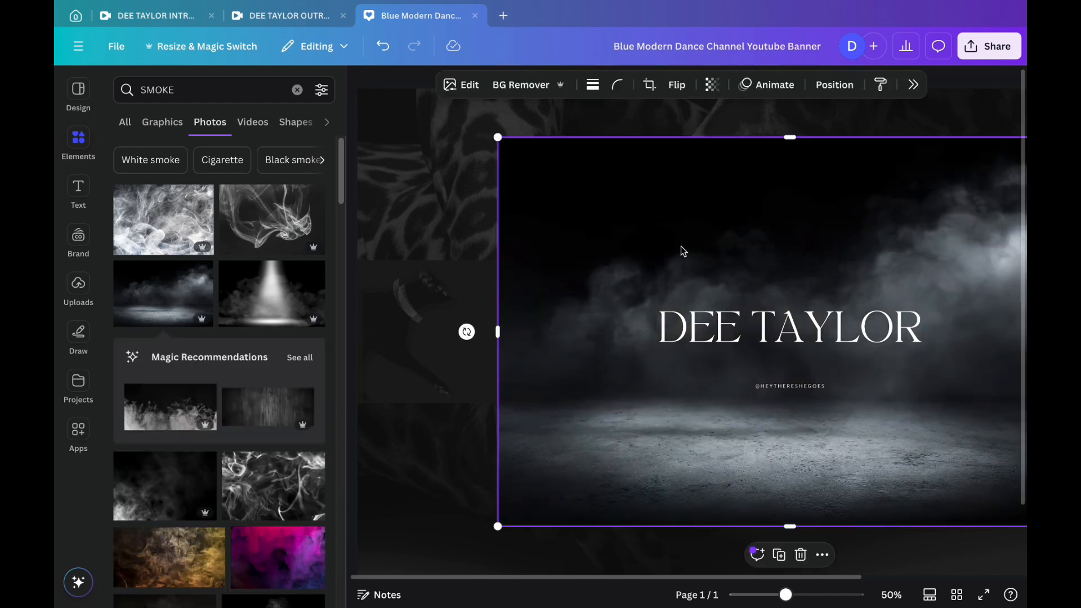
{"action": "left_click_drag", "start_coordinate": [682, 252], "coordinate": [551, 140]}
{"action": "left_click_drag", "start_coordinate": [572, 201], "coordinate": [638, 271]}
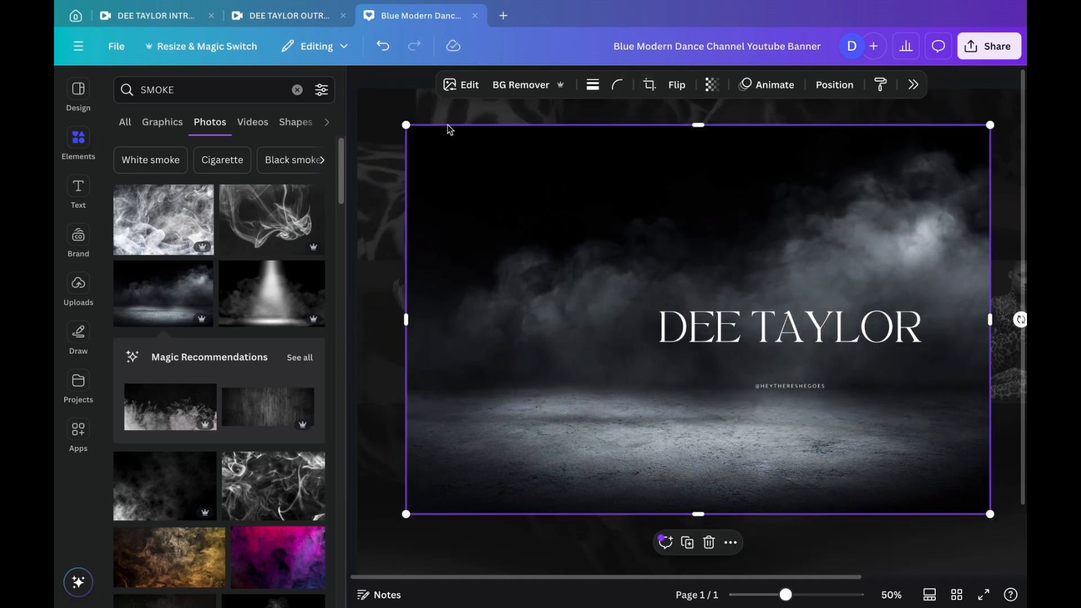
{"action": "left_click_drag", "start_coordinate": [406, 125], "coordinate": [647, 285]}
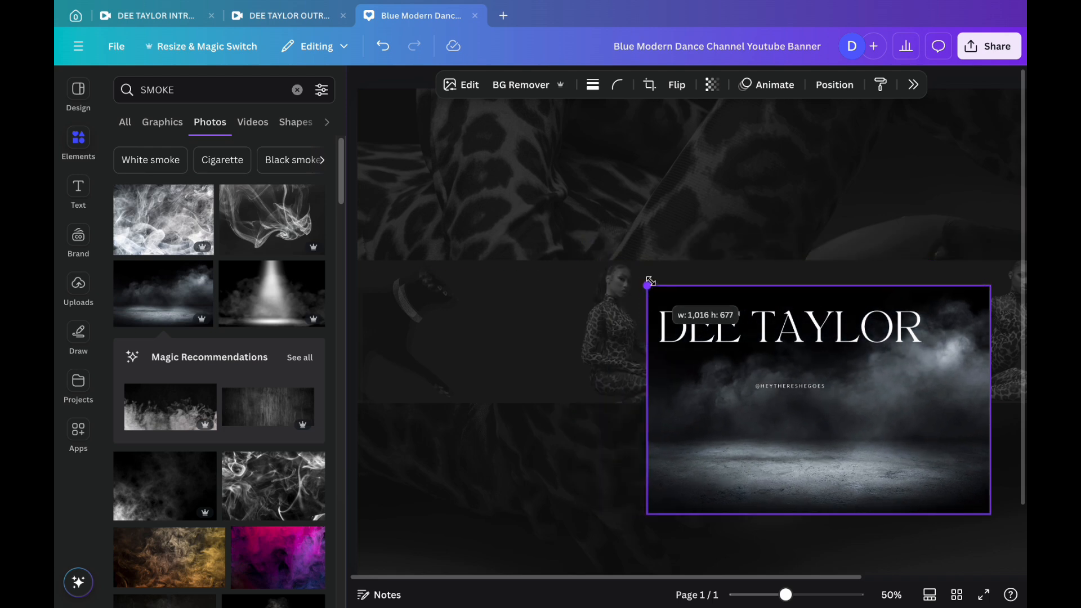
{"action": "left_click_drag", "start_coordinate": [762, 405], "coordinate": [633, 364]}
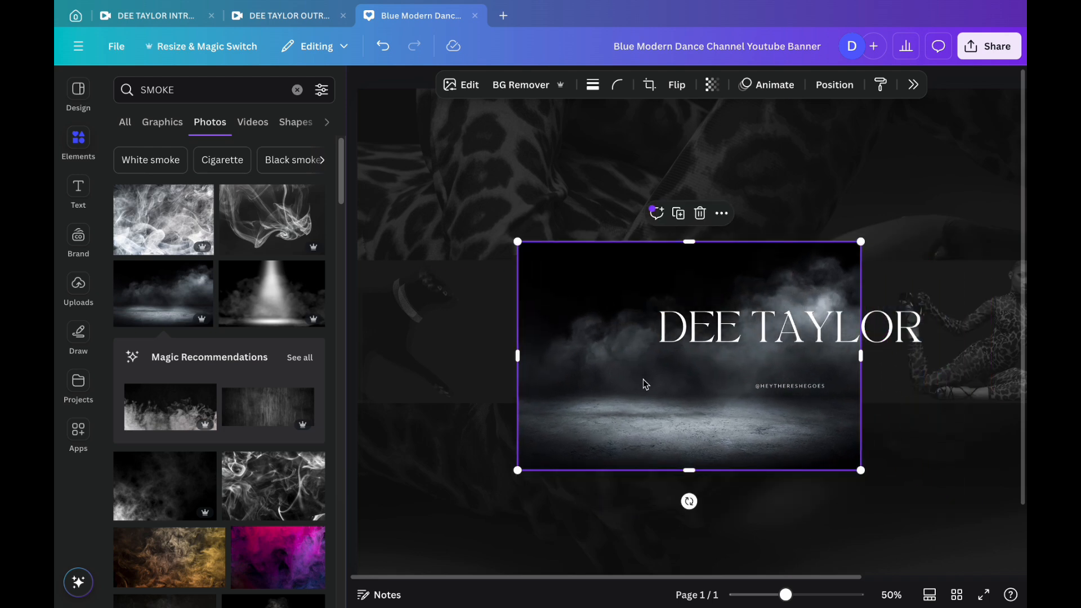
{"action": "left_click", "coordinate": [360, 85]}
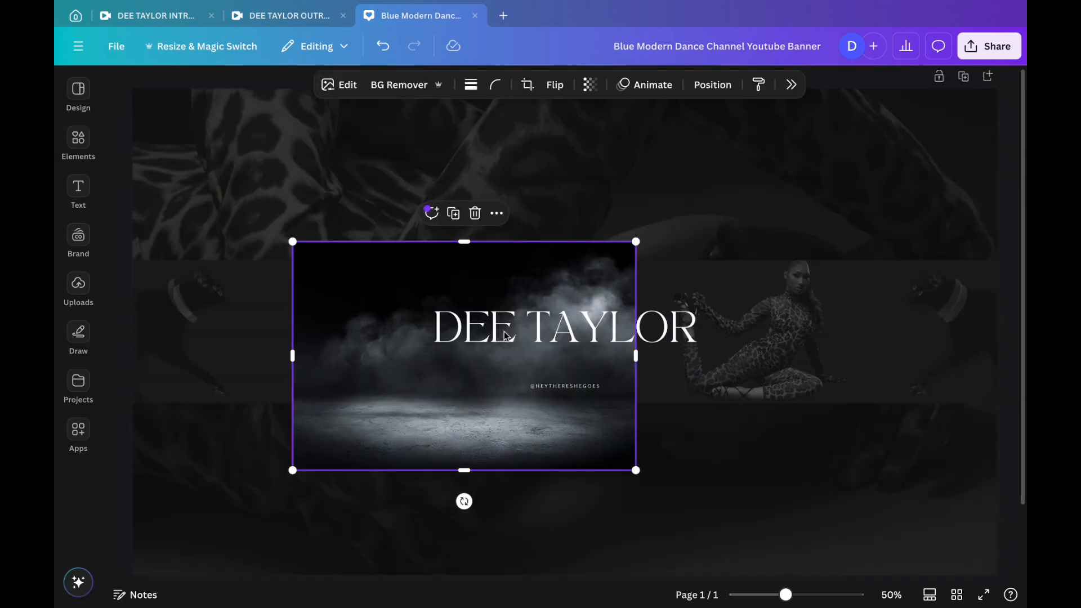
- Fit the smoke photo to the title strip, stretching it full width to 2,560 × 423
{"action": "left_click_drag", "start_coordinate": [480, 397], "coordinate": [608, 332]}
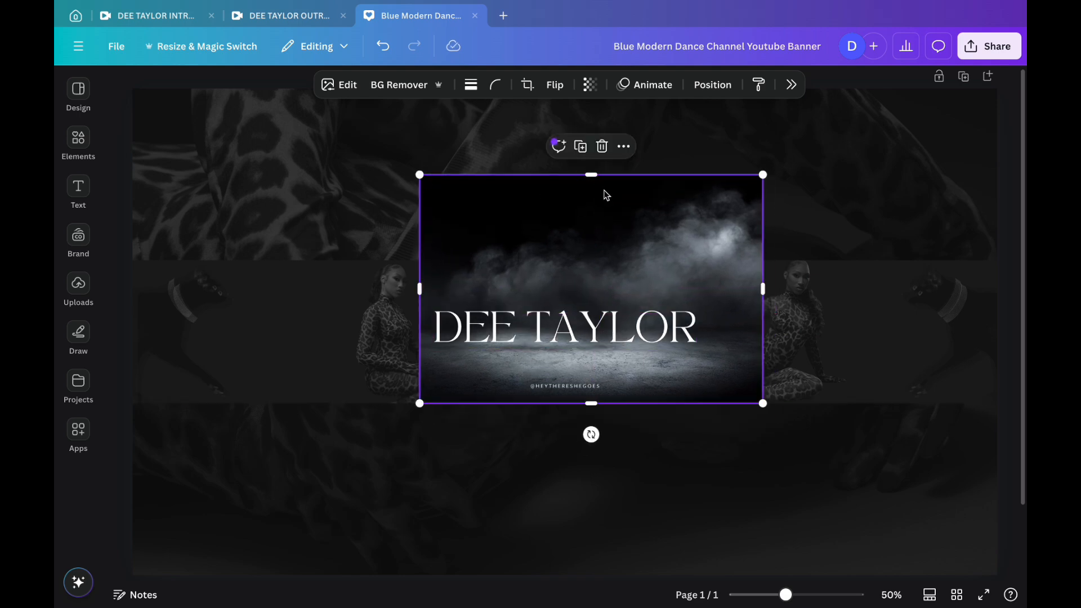
{"action": "left_click_drag", "start_coordinate": [591, 175], "coordinate": [580, 254]}
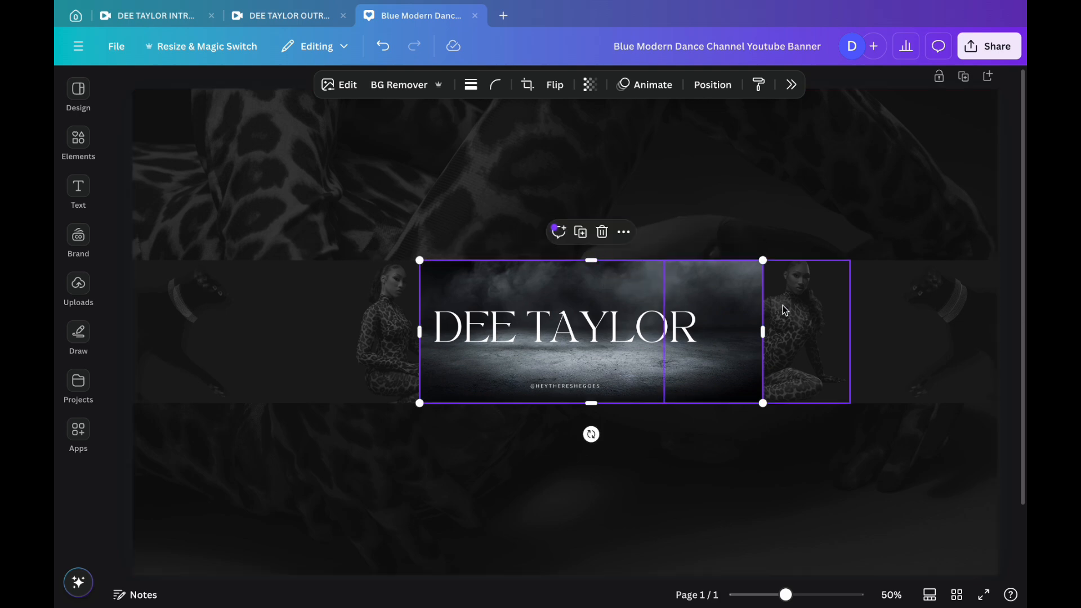
{"action": "left_click_drag", "start_coordinate": [766, 334], "coordinate": [997, 335]}
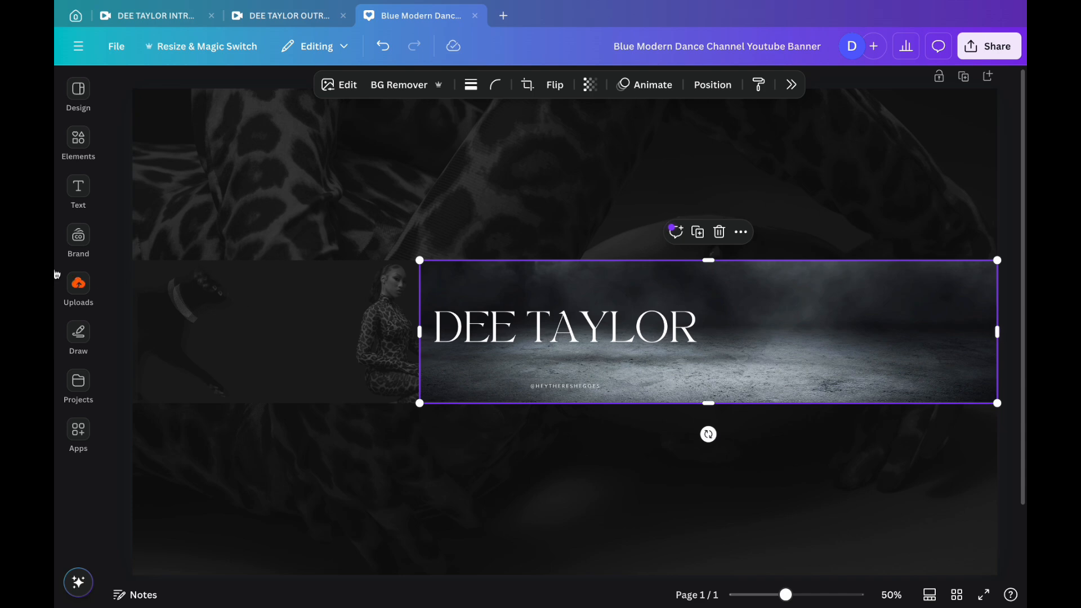
{"action": "left_click_drag", "start_coordinate": [421, 332], "coordinate": [131, 322]}
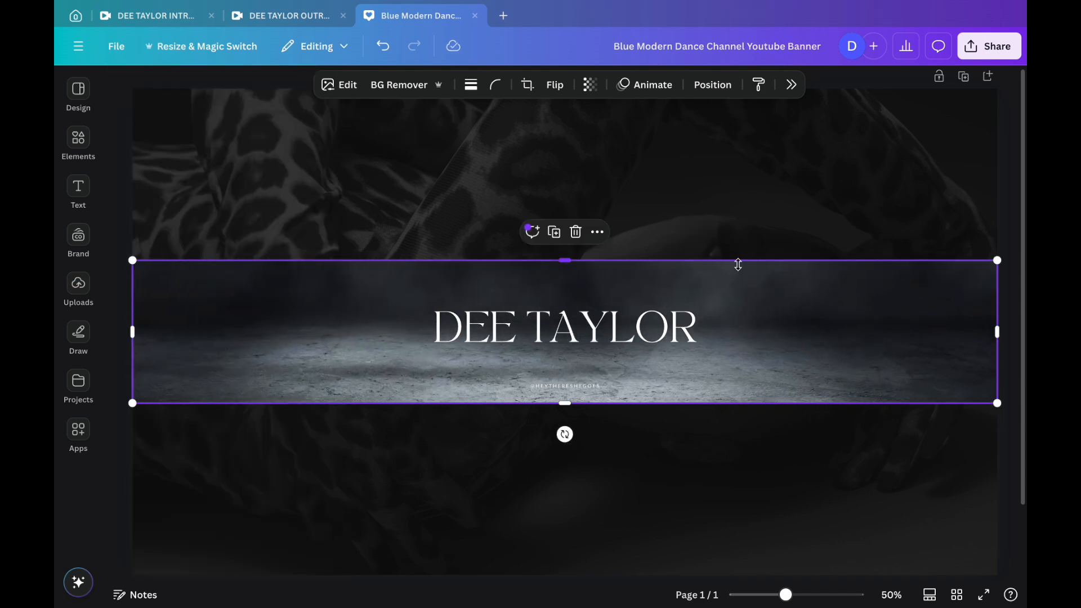
- Reframe the smoke photo within its crop frame
{"action": "double_click", "coordinate": [734, 346]}
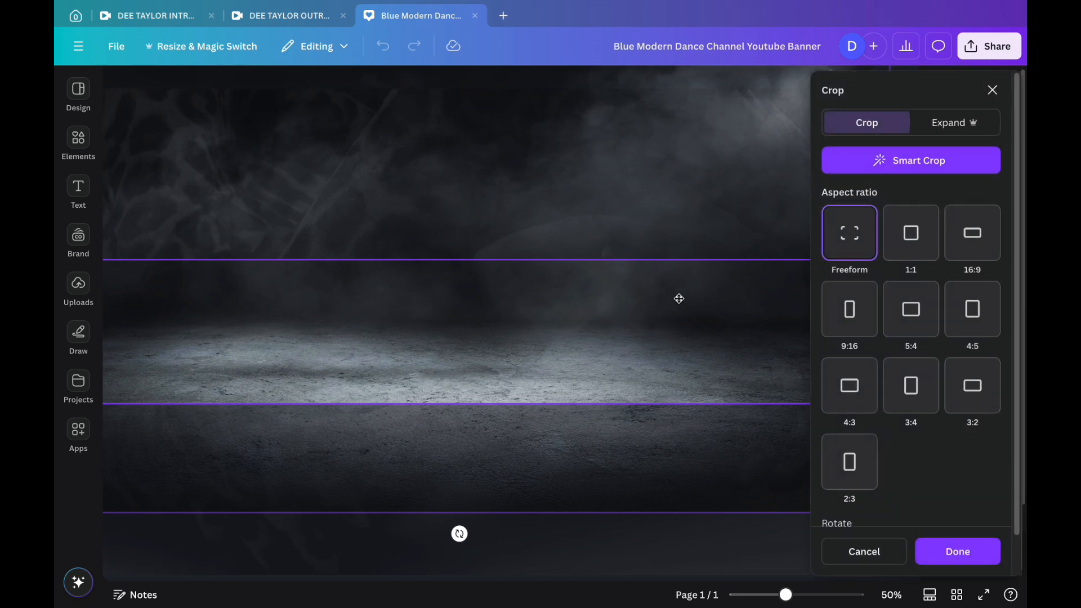
{"action": "left_click_drag", "start_coordinate": [677, 296], "coordinate": [693, 369]}
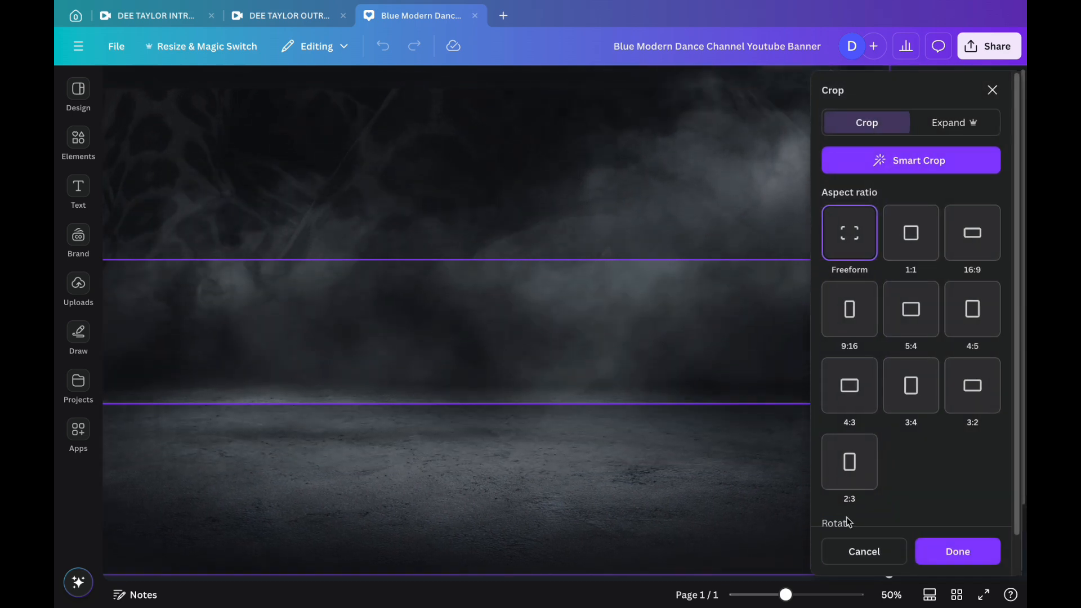
{"action": "left_click", "coordinate": [957, 550]}
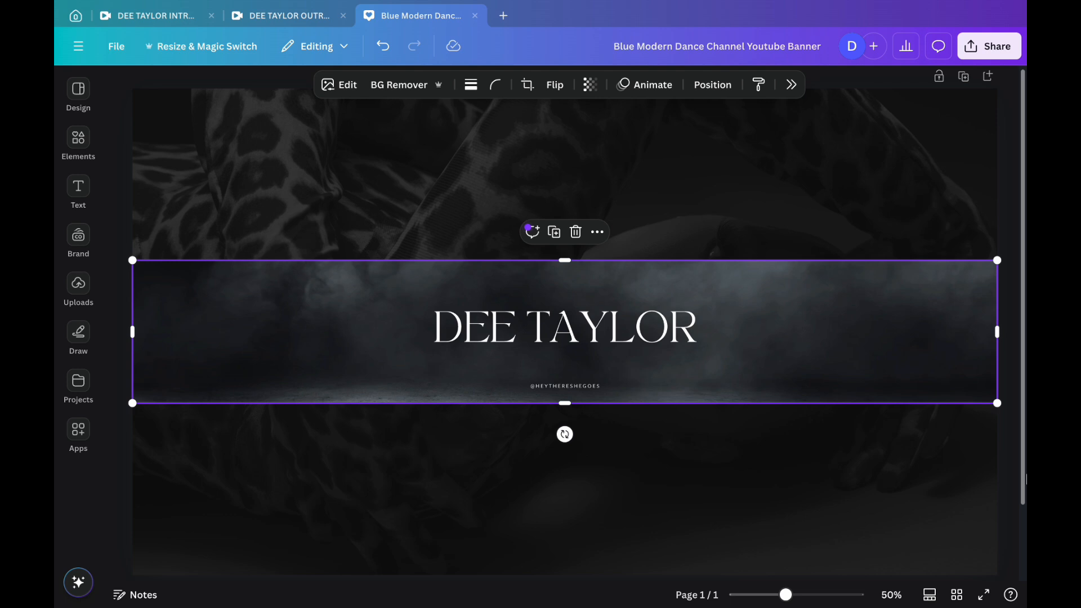
- Layer the smoke photo above the dark band but beneath the dancers and icons
{"action": "left_click", "coordinate": [713, 85]}
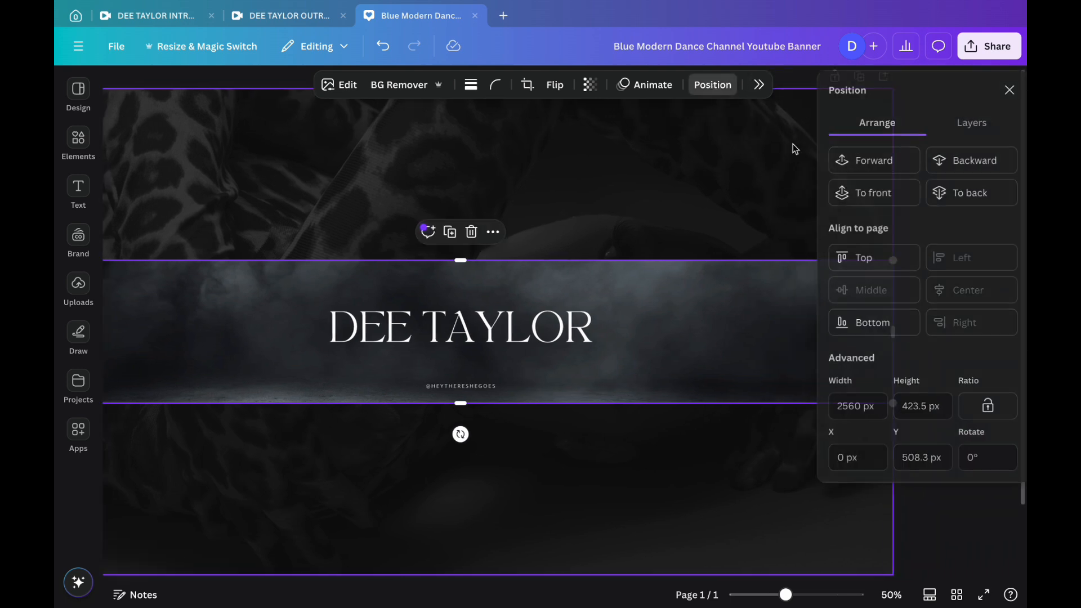
{"action": "left_click", "coordinate": [954, 164]}
{"action": "left_click", "coordinate": [954, 164]}
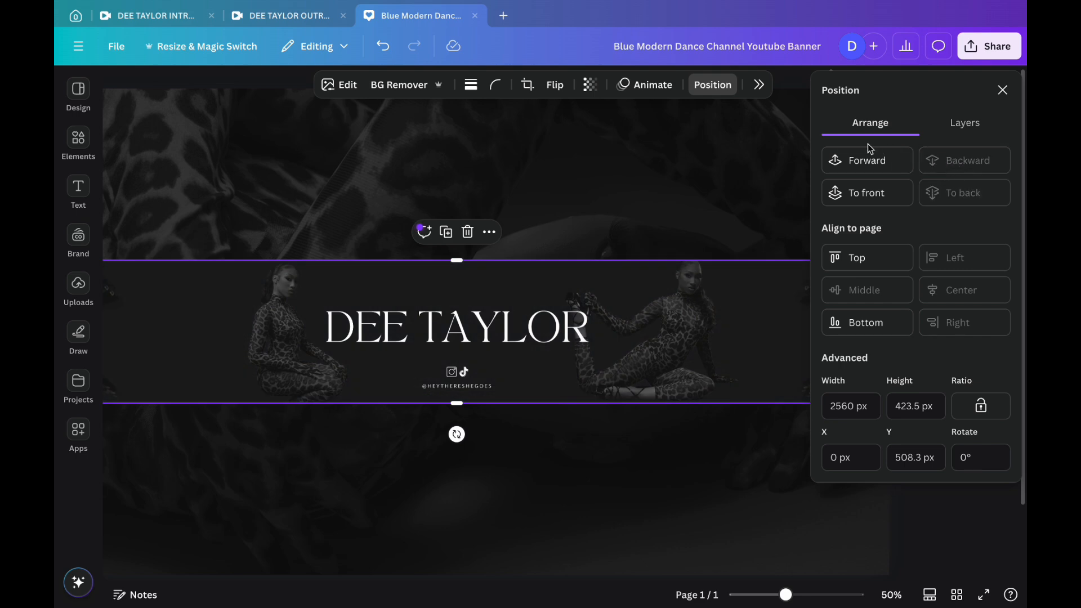
{"action": "left_click", "coordinate": [869, 165]}
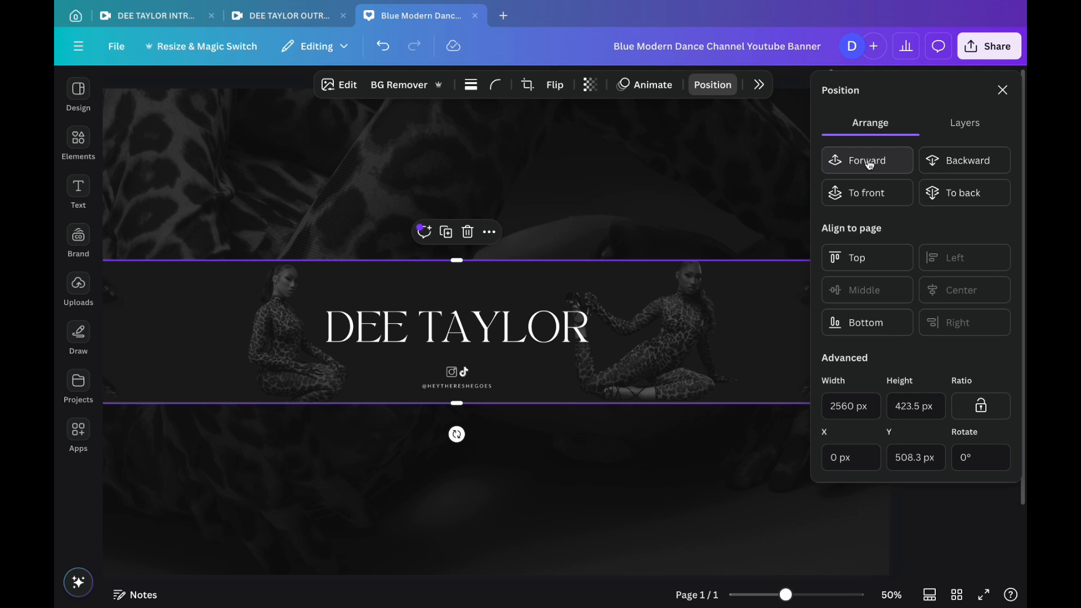
{"action": "left_click", "coordinate": [870, 164]}
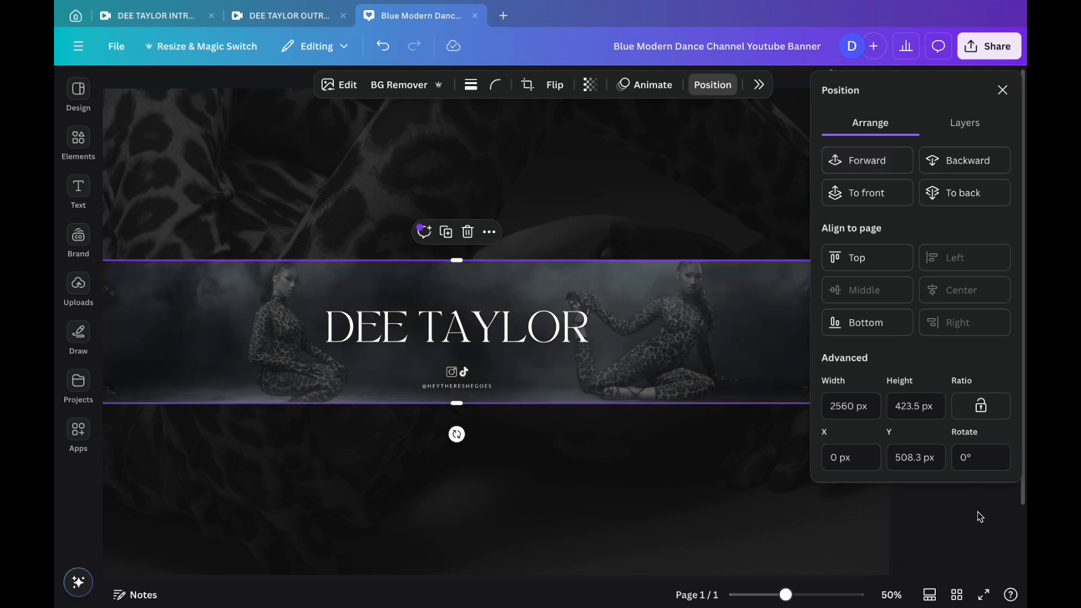
{"action": "left_click", "coordinate": [982, 533]}
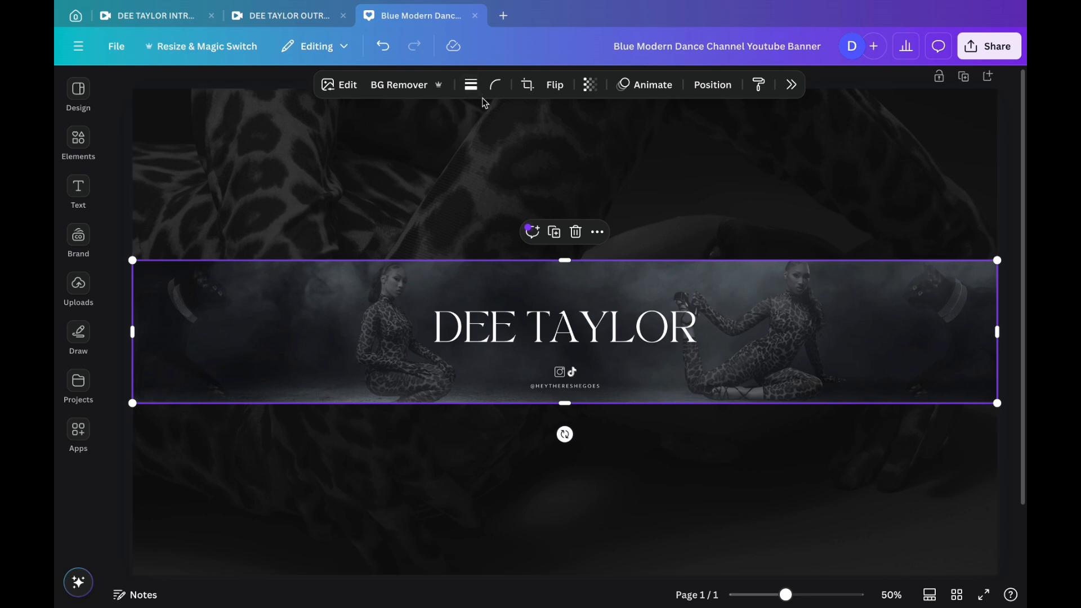
{"action": "left_click", "coordinate": [589, 86]}
- Fade the smoke strip behind the dancers to transparency 63, then deselect it
{"action": "left_click_drag", "start_coordinate": [622, 139], "coordinate": [587, 145]}
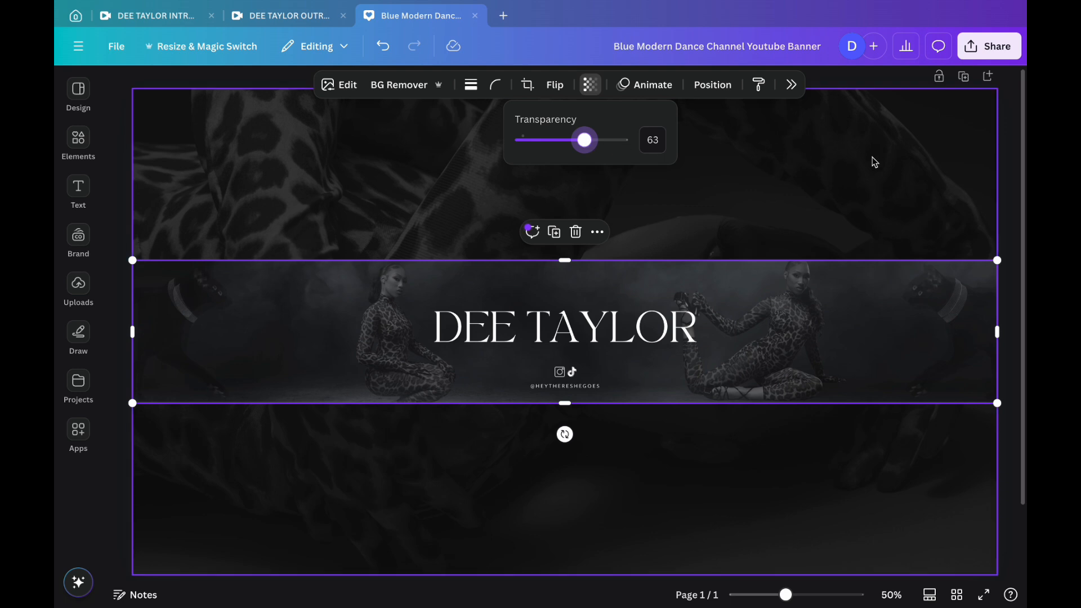
{"action": "left_click", "coordinate": [1019, 171]}
{"action": "left_click", "coordinate": [1014, 172]}
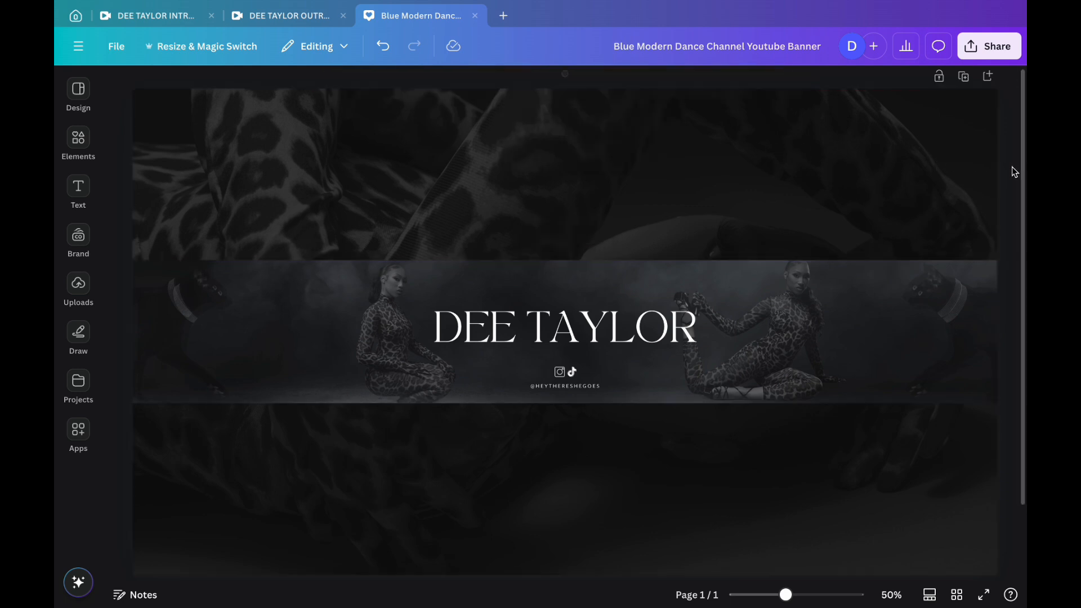
{"action": "scroll", "coordinate": [471, 279], "scroll_direction": "down", "scroll_amount": 1}
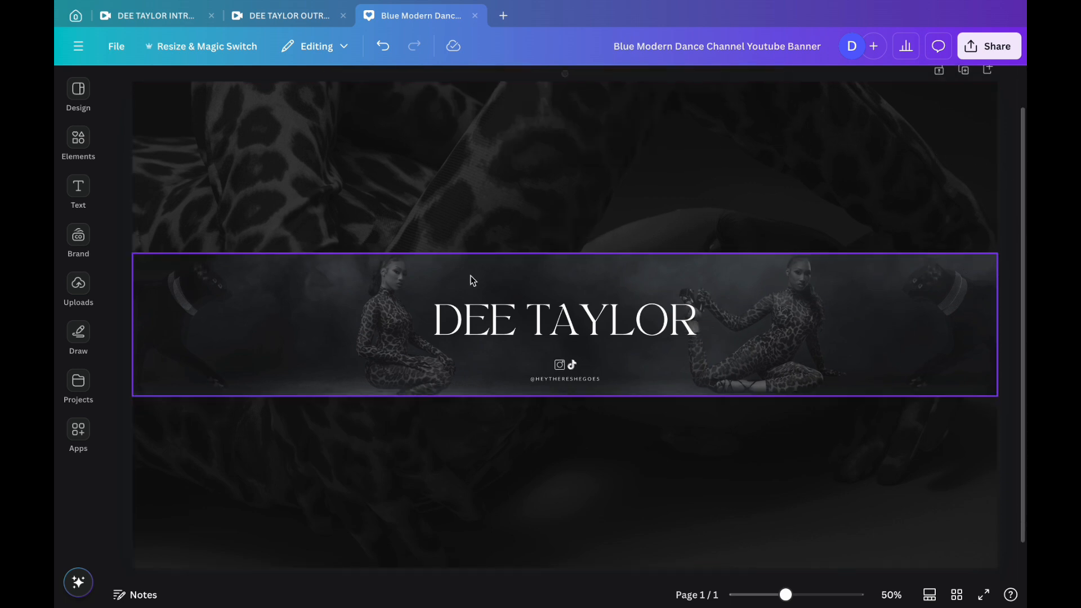
- Duplicate the DEE TAYLOR title and retype the copy as 'BEAUTY&LIFESTYLE VLOGS'
{"action": "left_click", "coordinate": [490, 329]}
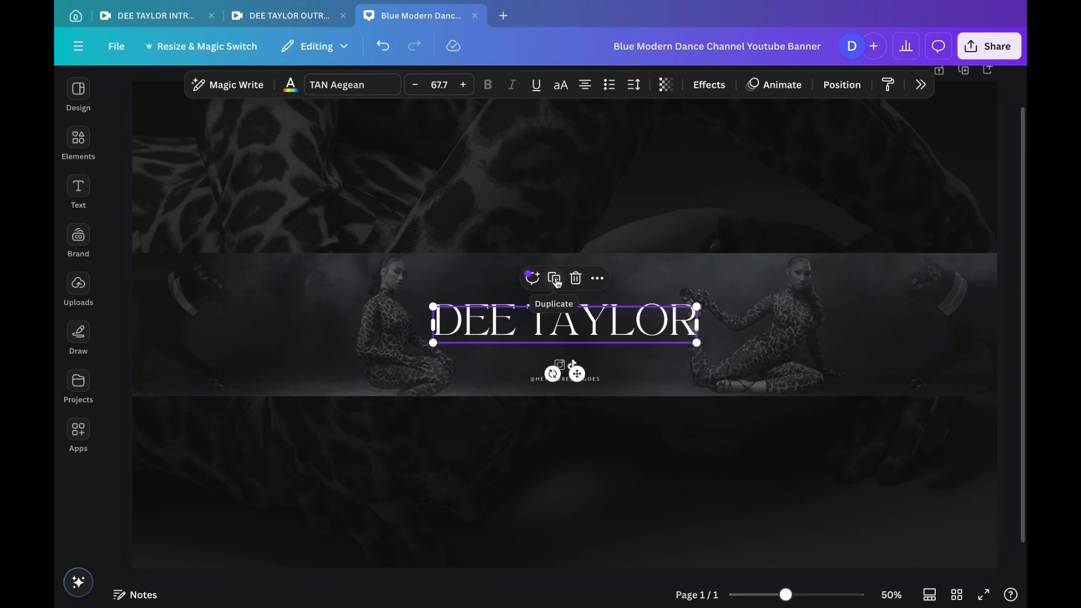
{"action": "left_click_drag", "start_coordinate": [532, 319], "coordinate": [551, 322]}
{"action": "double_click", "coordinate": [541, 328]}
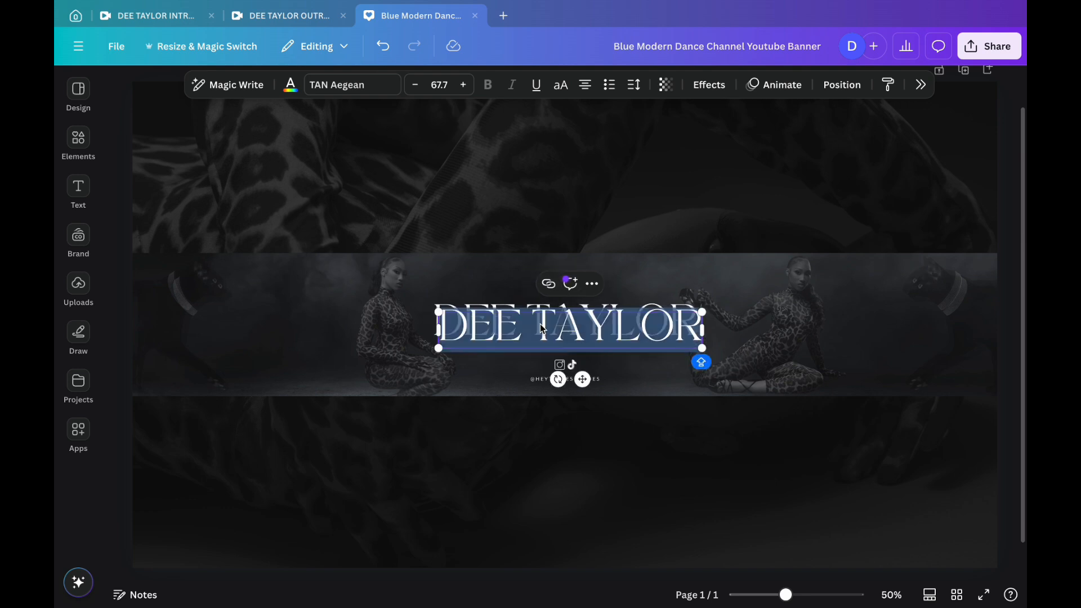
{"action": "type", "text": "BEAUTY"}
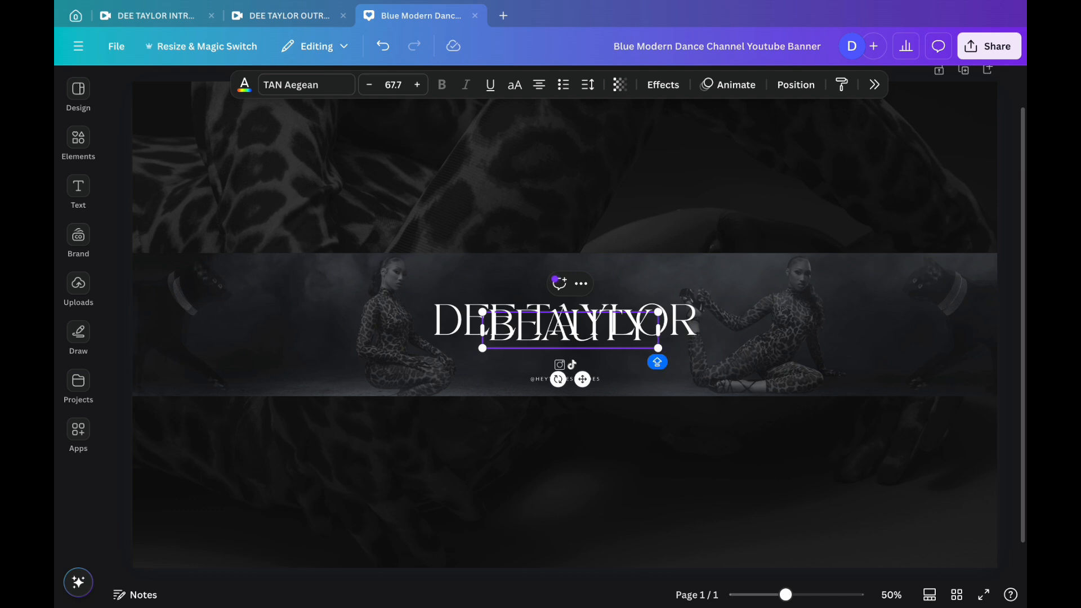
{"action": "key", "text": "BackSpace"}
{"action": "type", "text": "& D"}
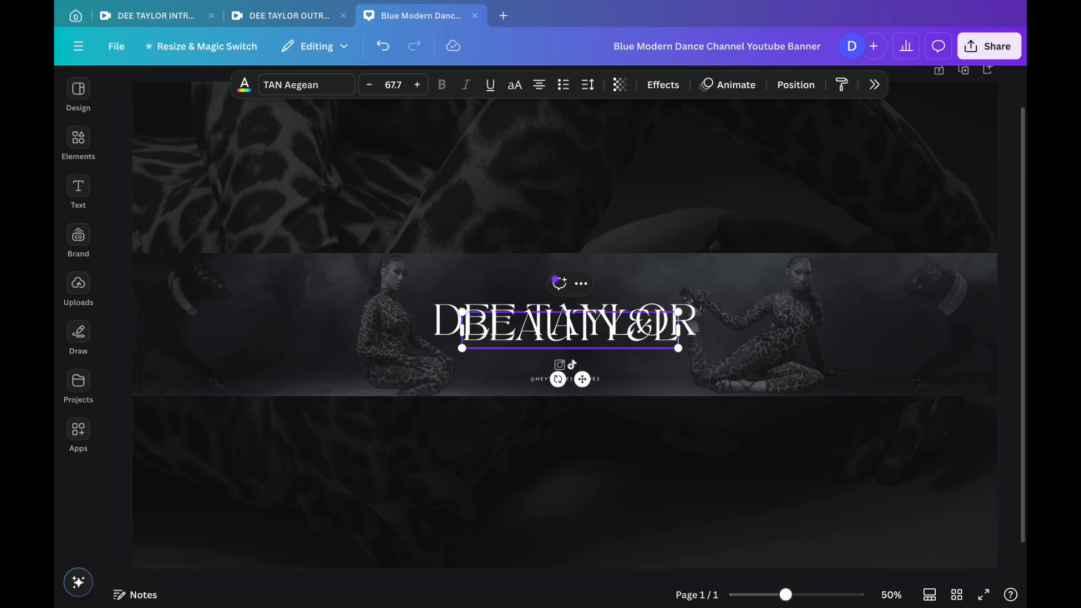
{"action": "type", "text": "FESTYLE "}
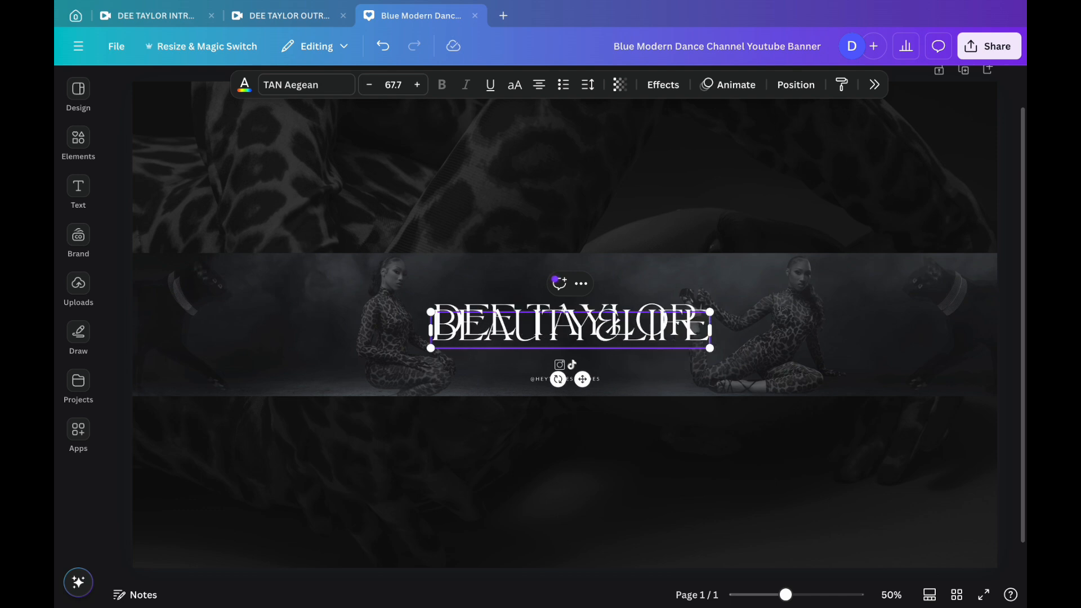
{"action": "type", "text": "VLOGS"}
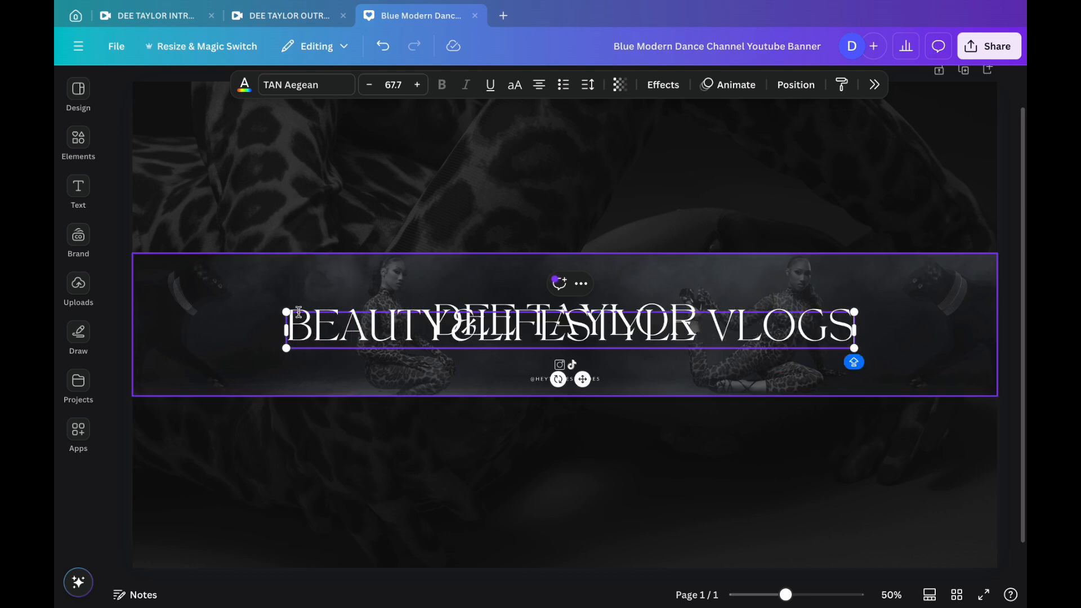
- Shrink the subtitle to size 24.3 and centre it horizontally beneath DEE TAYLOR
{"action": "left_click_drag", "start_coordinate": [286, 312], "coordinate": [658, 347]}
{"action": "left_click_drag", "start_coordinate": [764, 382], "coordinate": [574, 389]}
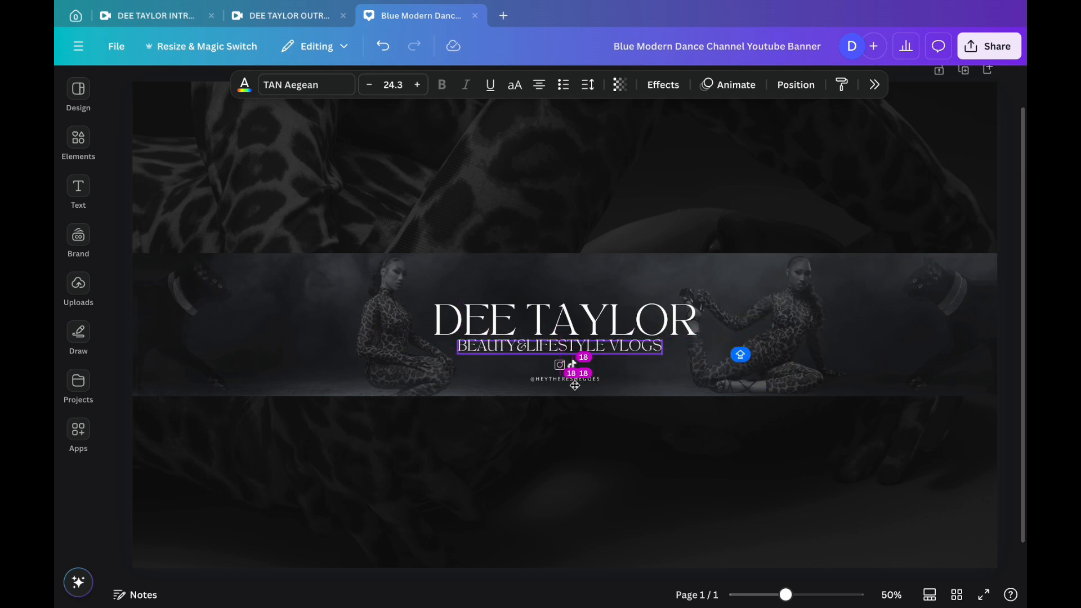
{"action": "left_click", "coordinate": [795, 84]}
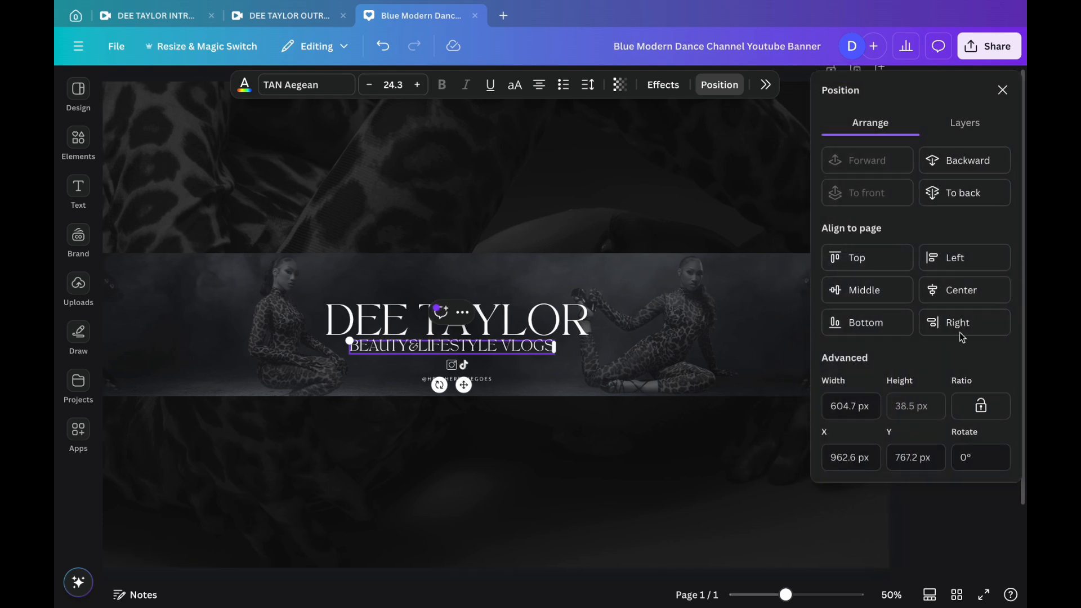
{"action": "left_click", "coordinate": [964, 290]}
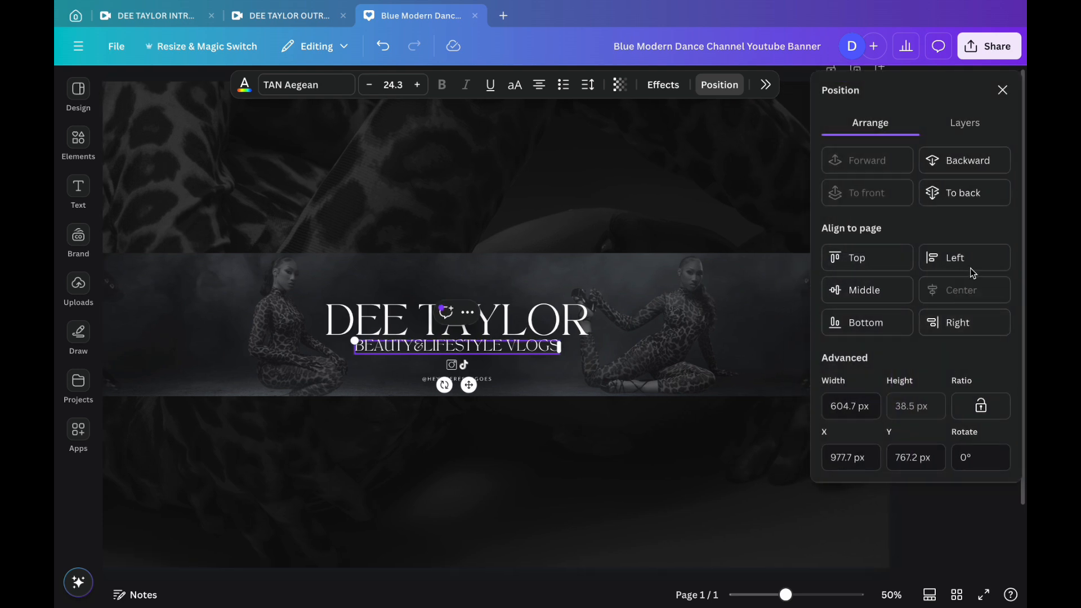
{"action": "left_click", "coordinate": [1002, 90]}
{"action": "left_click", "coordinate": [1007, 234]}
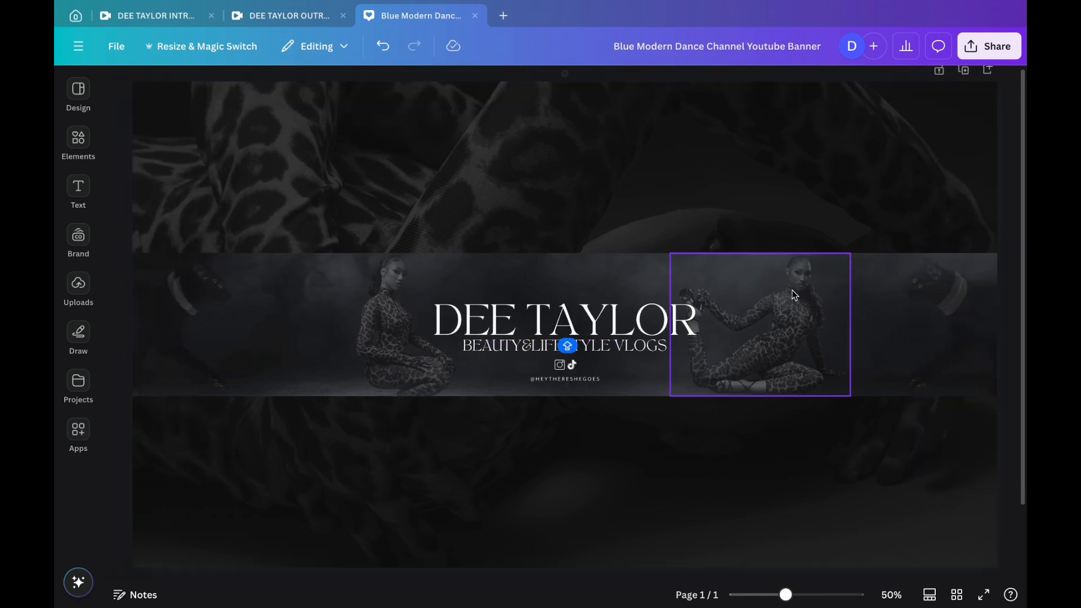
{"action": "left_click", "coordinate": [481, 357]}
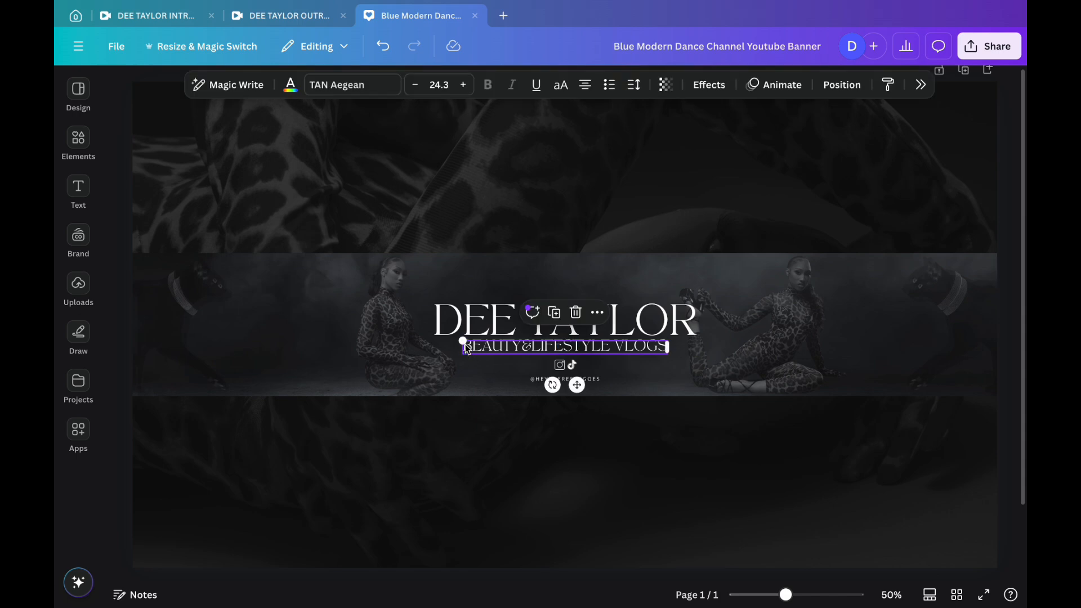
{"action": "left_click", "coordinate": [1008, 195]}
{"action": "scroll", "coordinate": [1007, 140], "scroll_direction": "up", "scroll_amount": 1}
- Download the banner as a PNG saved to the Desktop as 'DEE TAYLOR BANNER.png'
{"action": "left_click", "coordinate": [989, 47]}
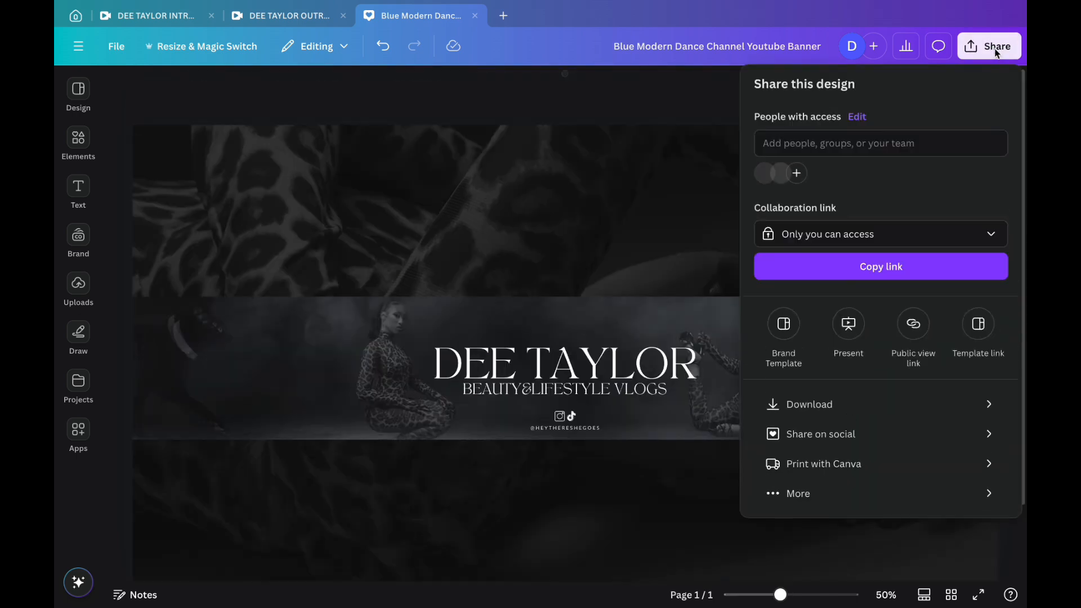
{"action": "left_click", "coordinate": [844, 416]}
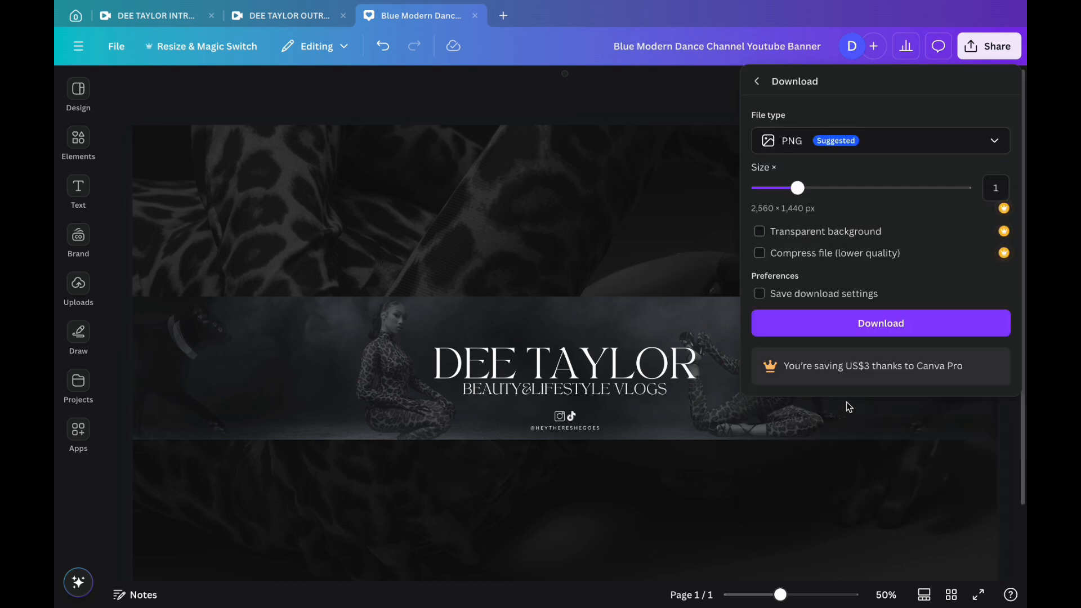
{"action": "left_click", "coordinate": [879, 329]}
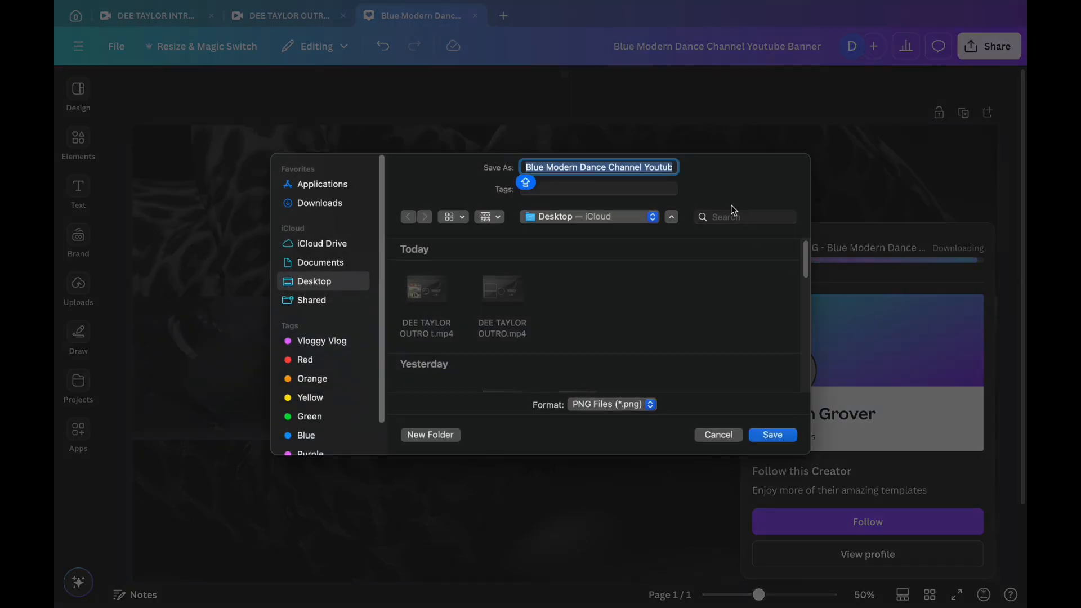
{"action": "type", "text": "DEE TAY"}
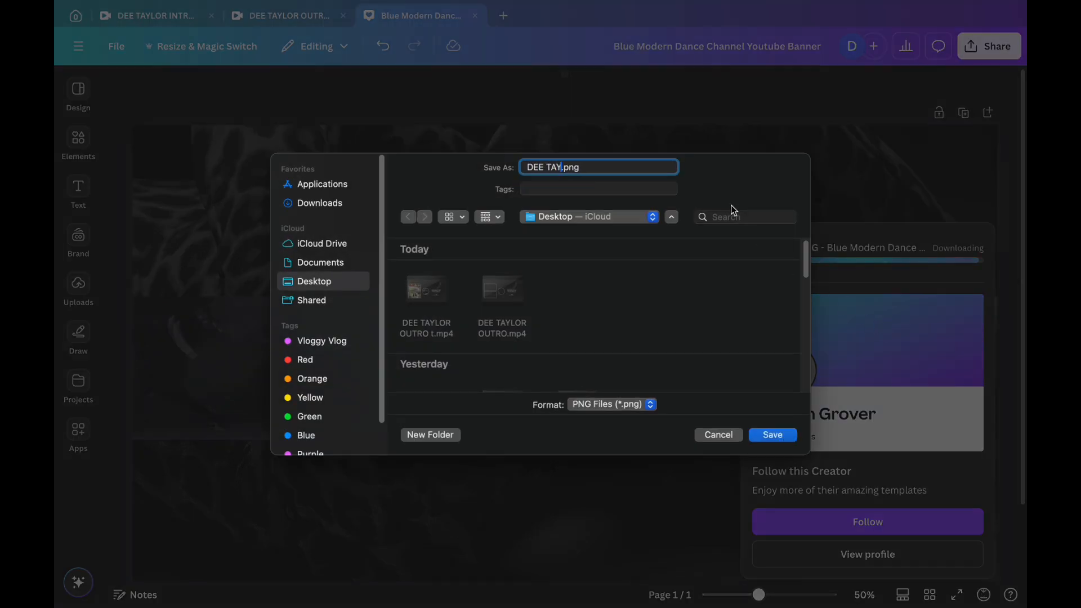
{"action": "type", "text": "LOR BANNER"}
{"action": "key", "text": "Caps_Lock"}
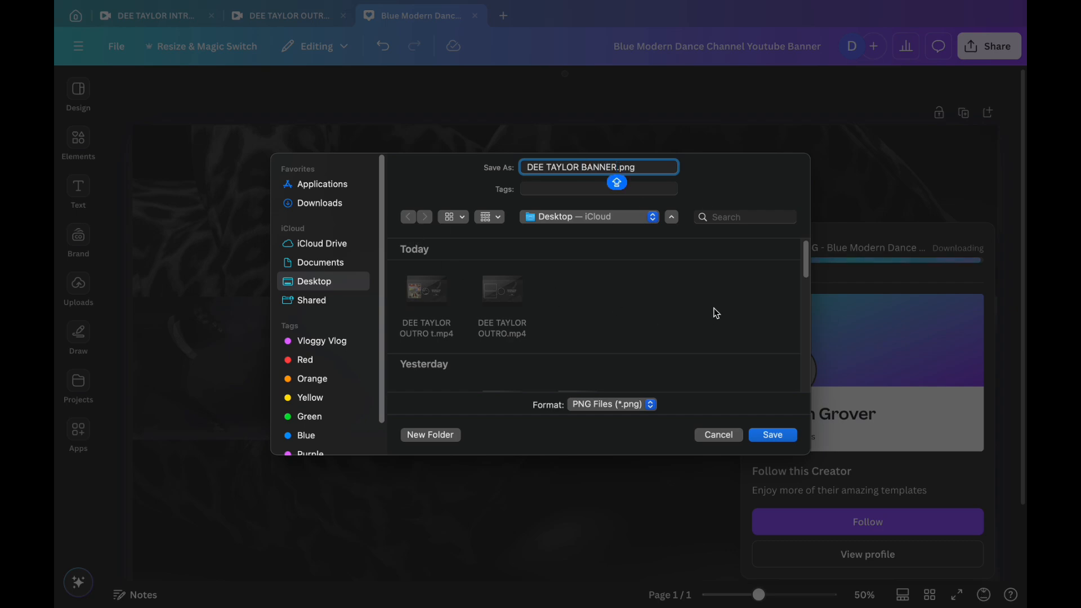
{"action": "key", "text": "Return"}
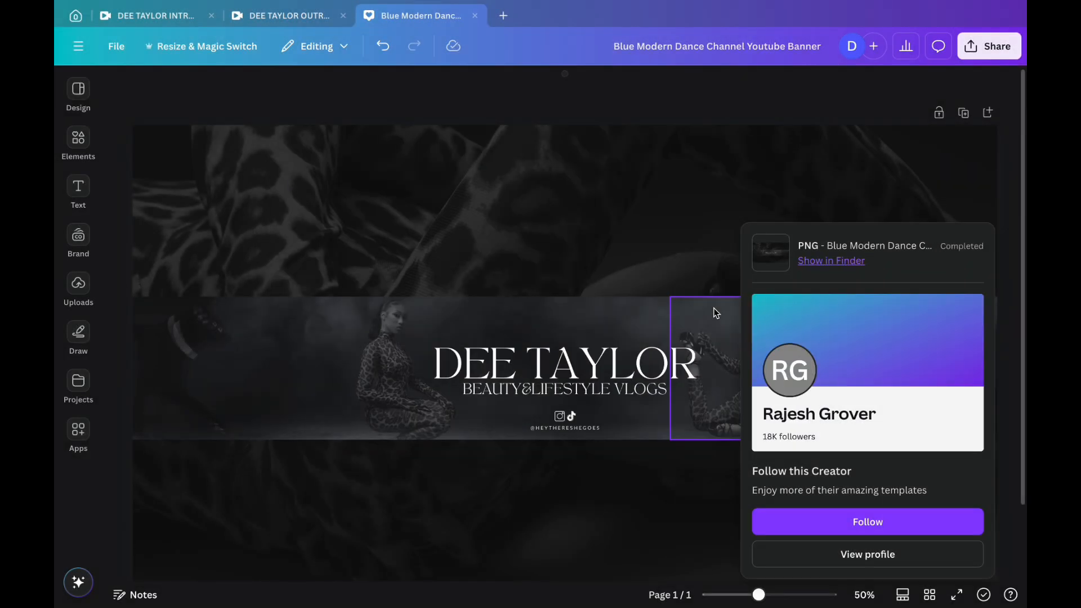
- Create a new YouTube Intro design and add the crouching leopard-print dancer photo from Uploads
{"action": "left_click", "coordinate": [707, 100]}
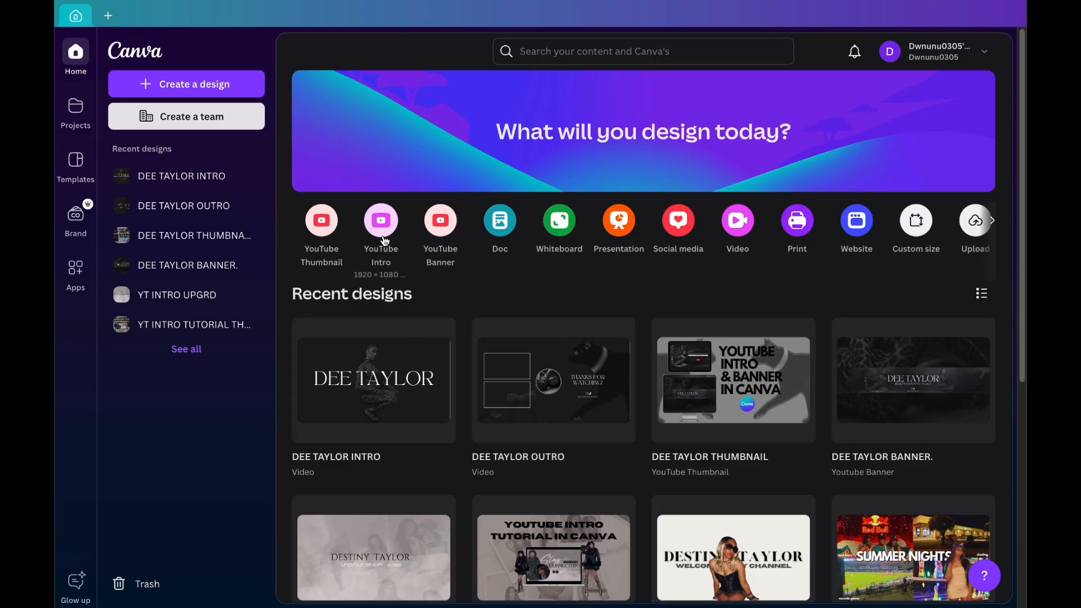
{"action": "left_click", "coordinate": [383, 238]}
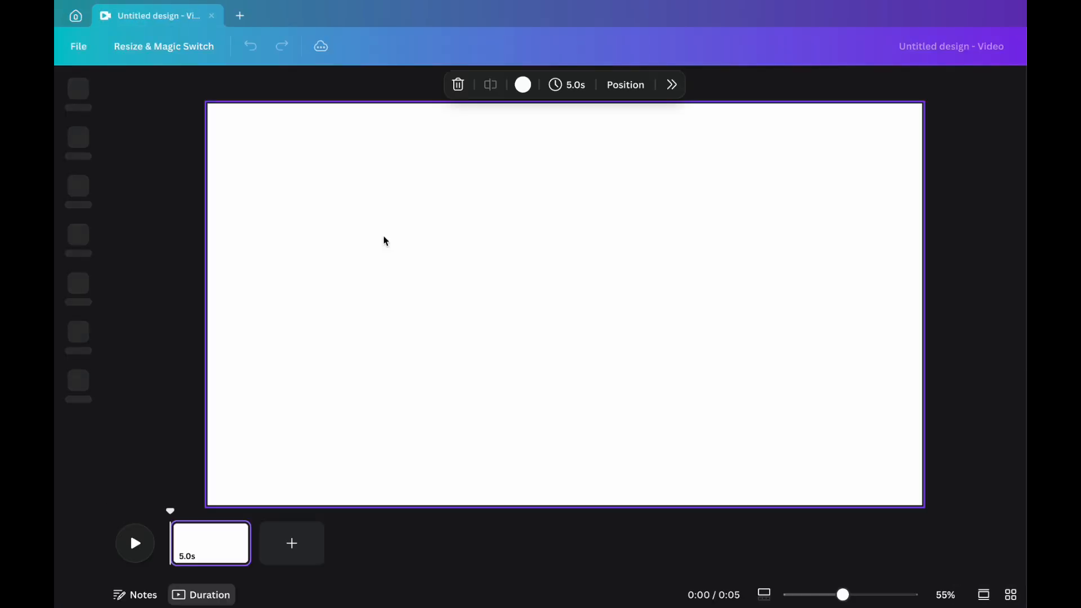
{"action": "left_click", "coordinate": [85, 287]}
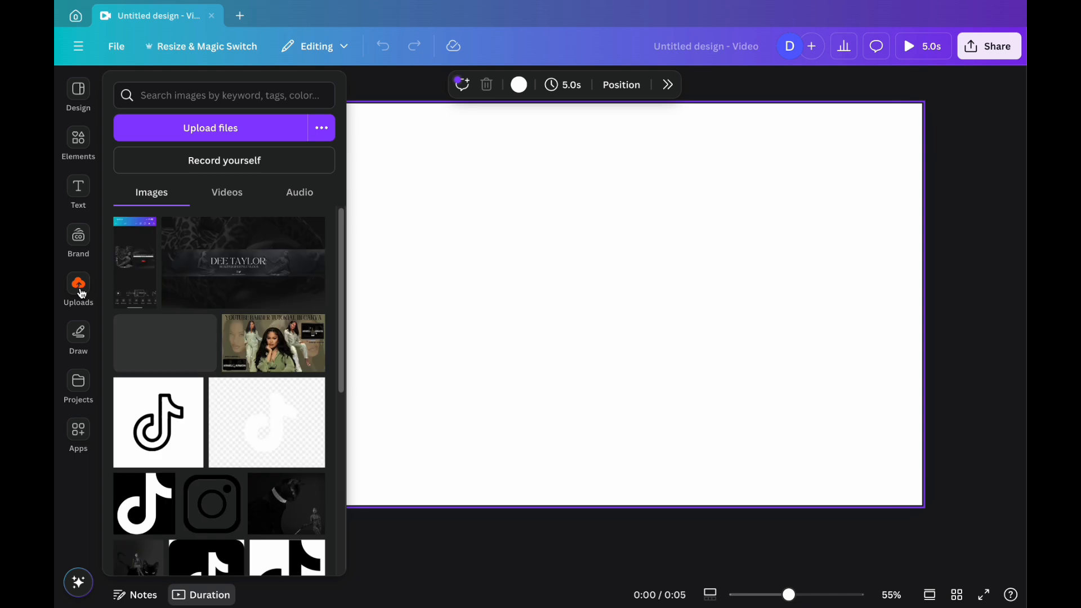
{"action": "left_click_drag", "start_coordinate": [342, 259], "coordinate": [341, 561]}
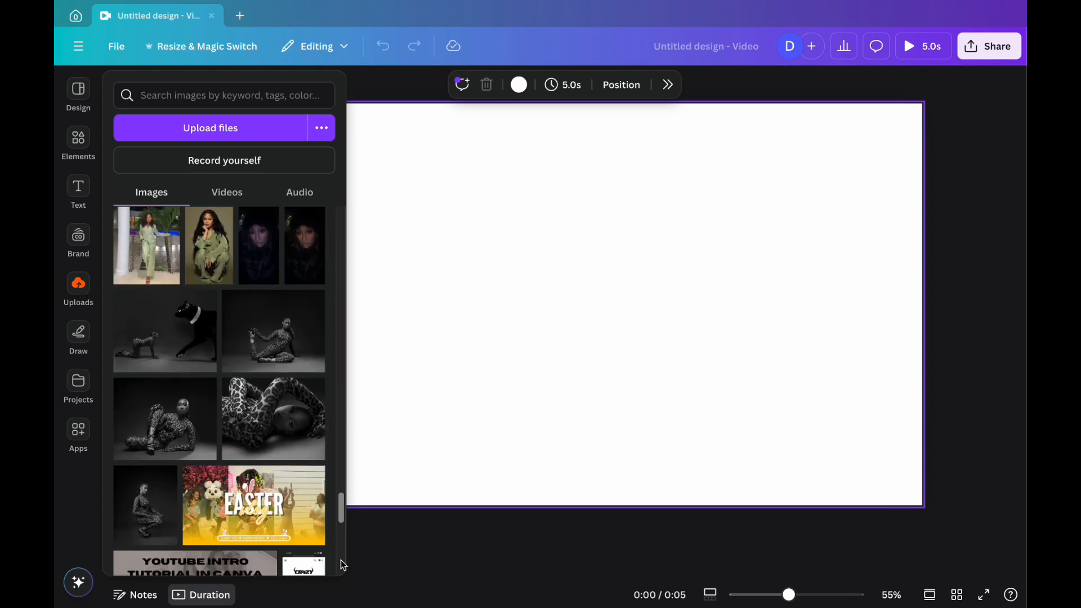
{"action": "left_click", "coordinate": [146, 518]}
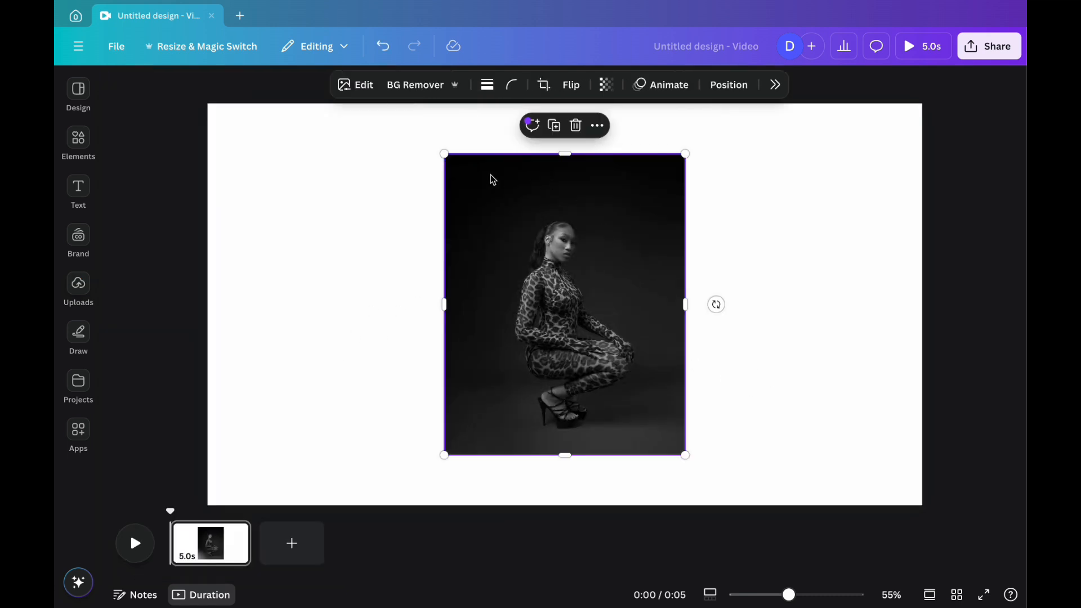
- Set the intro page background colour to dark grey
{"action": "left_click", "coordinate": [358, 186]}
{"action": "left_click", "coordinate": [484, 89]}
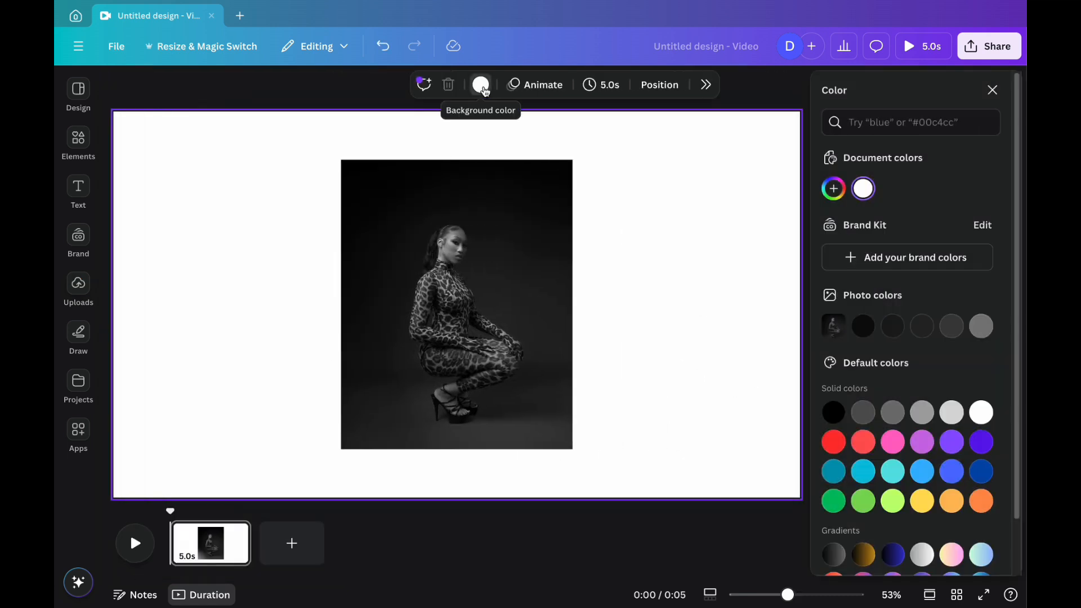
{"action": "left_click", "coordinate": [893, 328]}
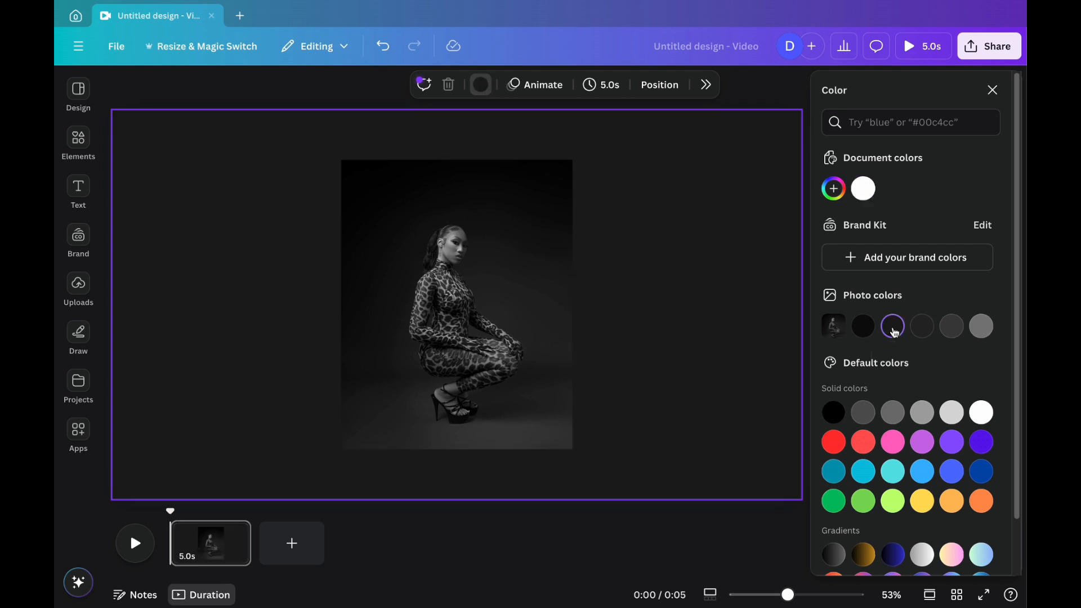
{"action": "left_click", "coordinate": [992, 90]}
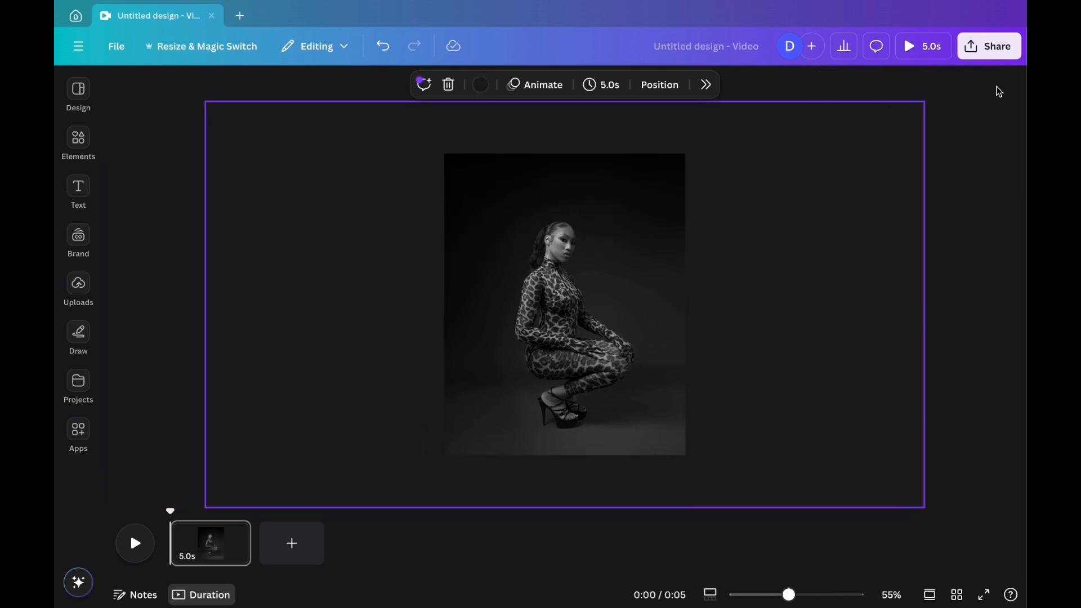
- Remove the dancer photo's background and enlarge the cutout, centred at 563 × 972
{"action": "left_click", "coordinate": [600, 199]}
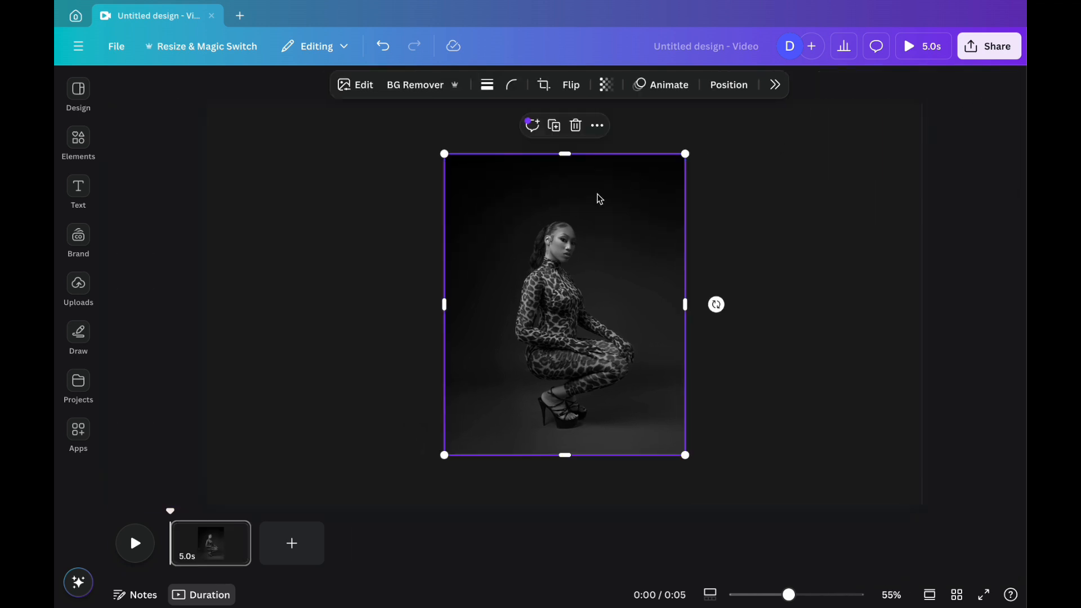
{"action": "left_click", "coordinate": [410, 89]}
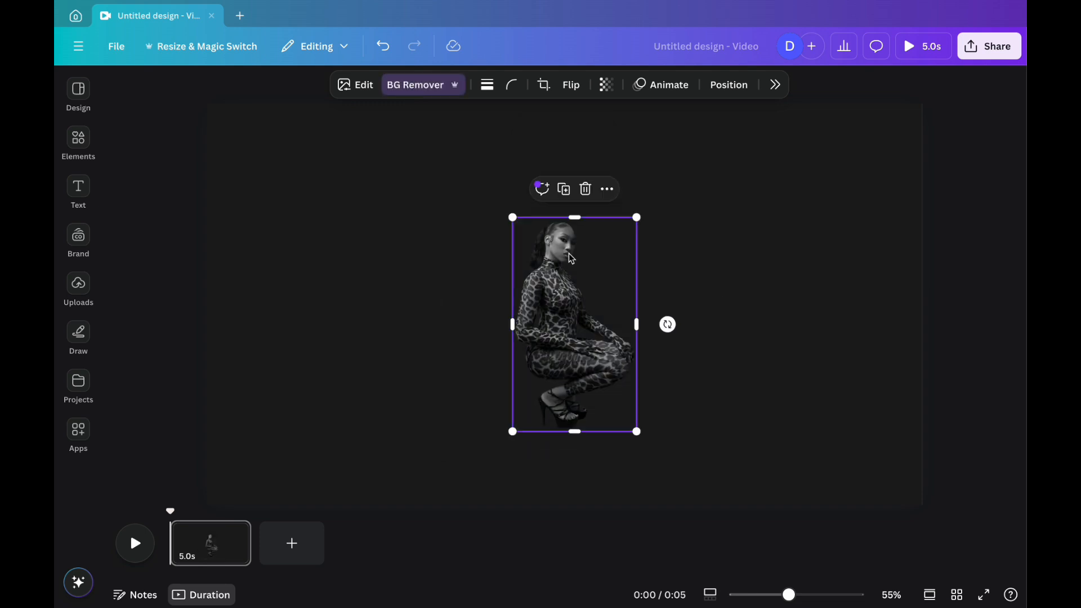
{"action": "left_click_drag", "start_coordinate": [571, 259], "coordinate": [539, 328]}
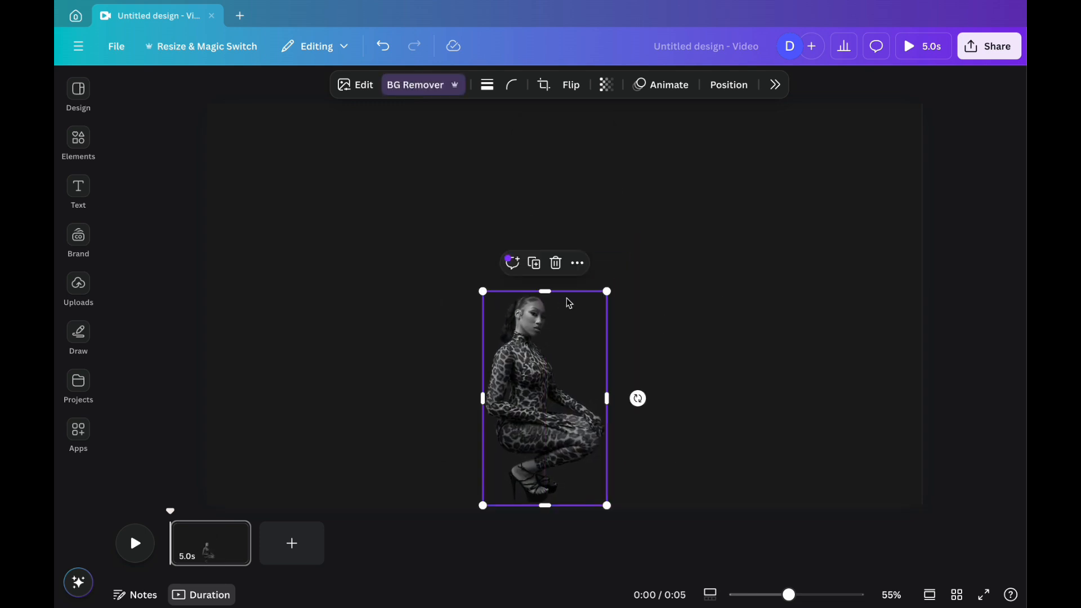
{"action": "left_click_drag", "start_coordinate": [605, 291], "coordinate": [703, 186]}
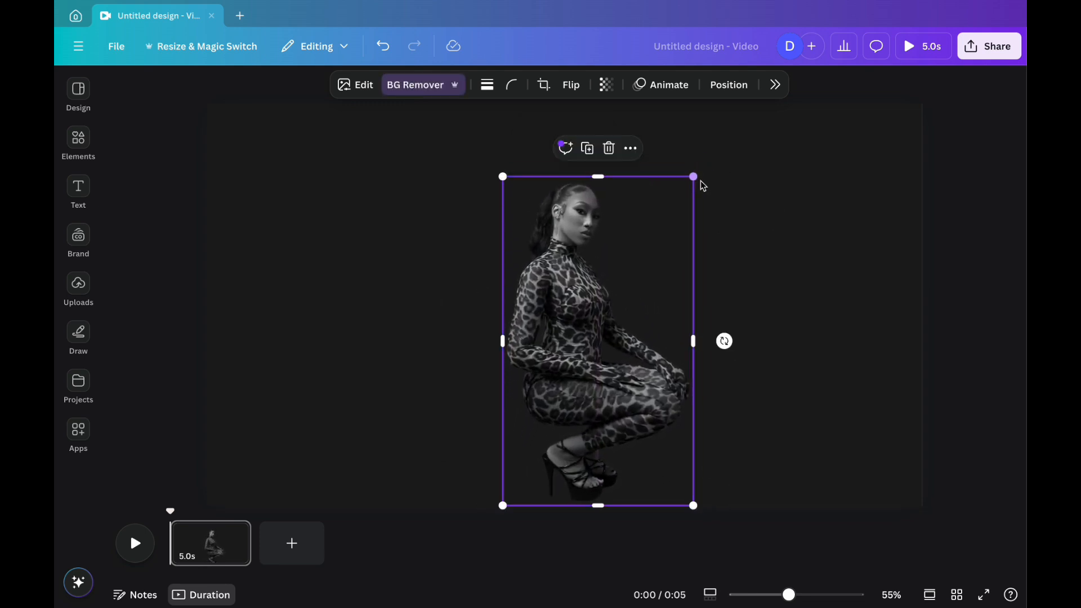
{"action": "left_click", "coordinate": [729, 86]}
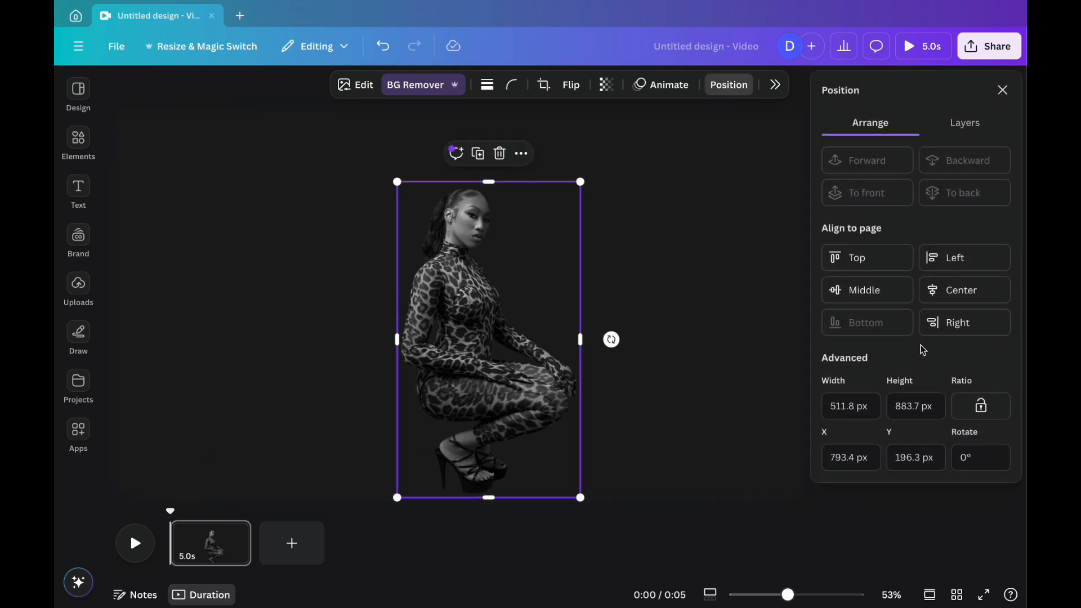
{"action": "left_click", "coordinate": [1003, 90]}
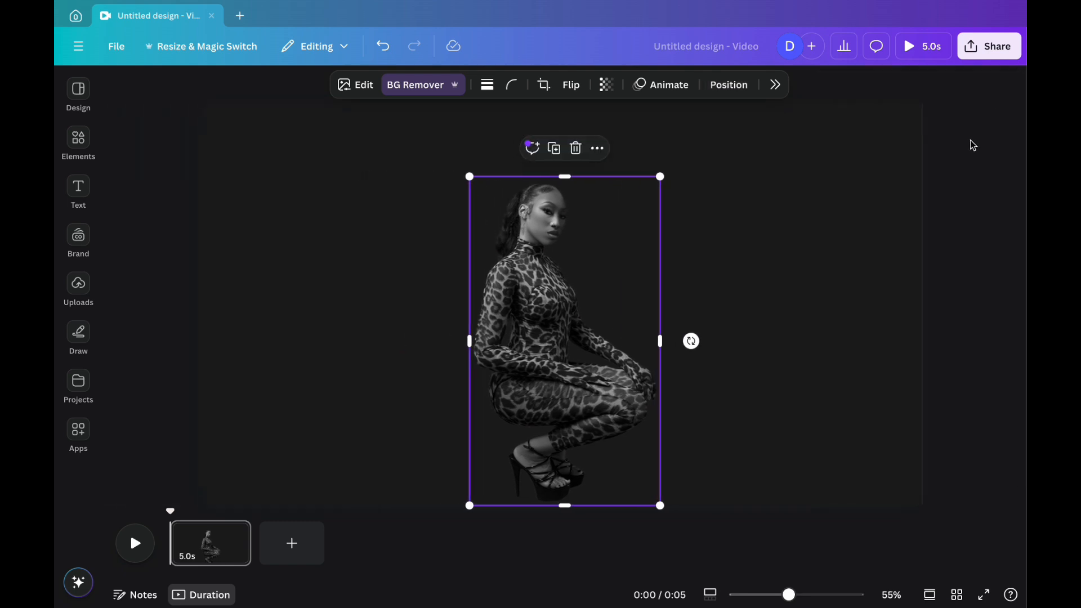
{"action": "left_click", "coordinate": [966, 163]}
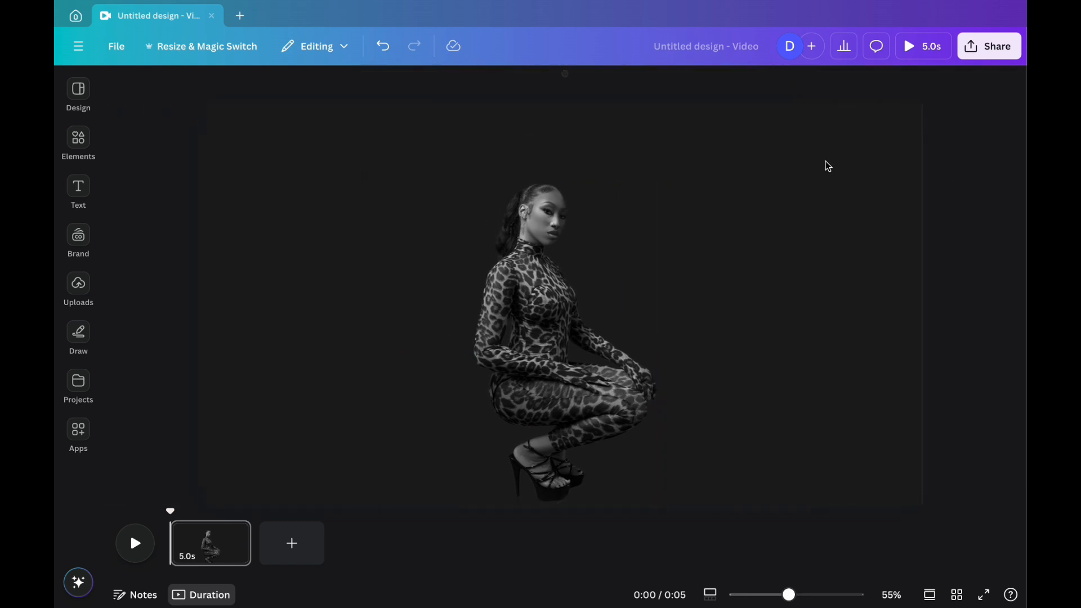
{"action": "left_click", "coordinate": [631, 200]}
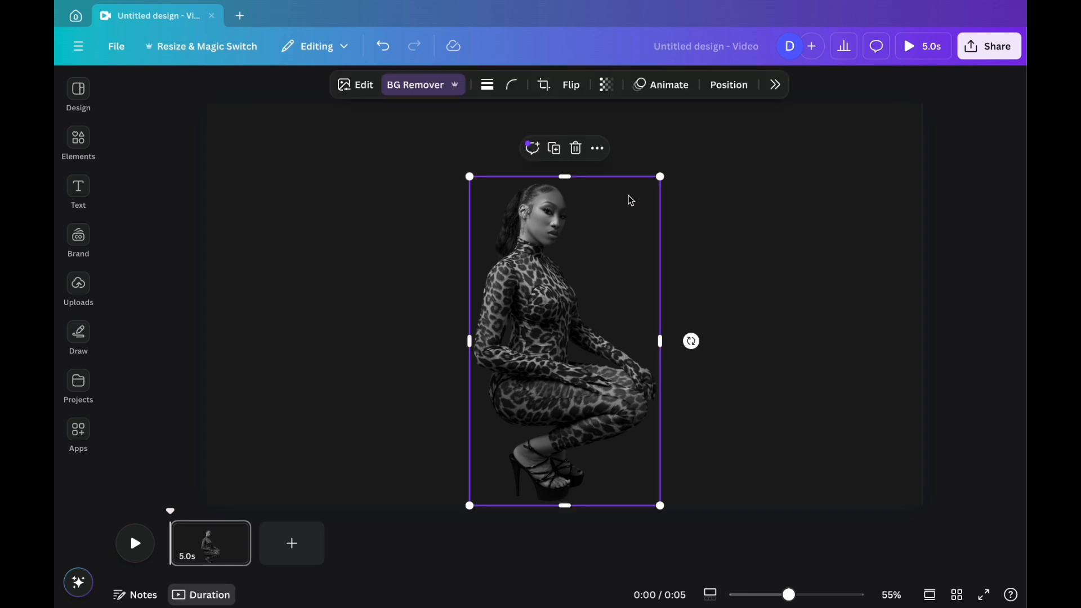
{"action": "left_click_drag", "start_coordinate": [661, 178], "coordinate": [670, 143]}
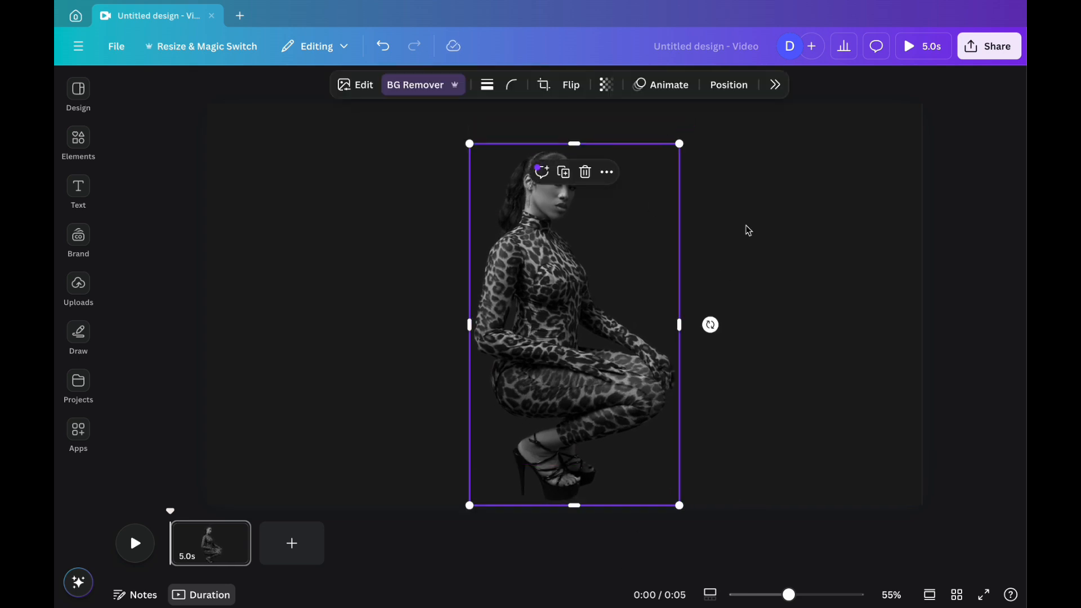
{"action": "left_click", "coordinate": [736, 85]}
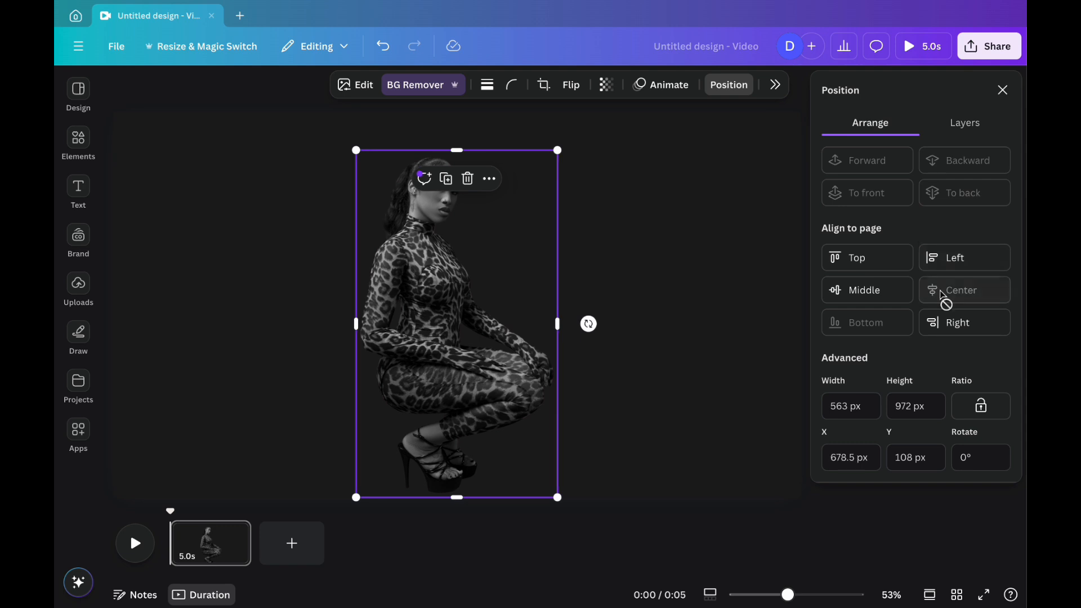
{"action": "left_click", "coordinate": [1001, 91]}
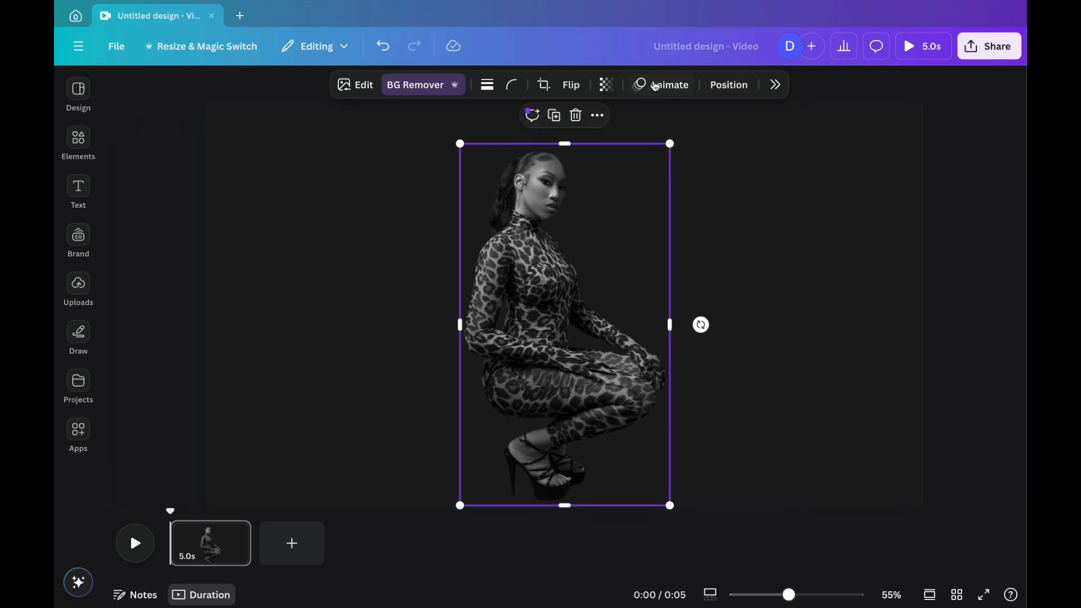
- Fade the dancer cutout to transparency 43
{"action": "left_click", "coordinate": [606, 85]}
{"action": "left_click_drag", "start_coordinate": [642, 139], "coordinate": [581, 141]}
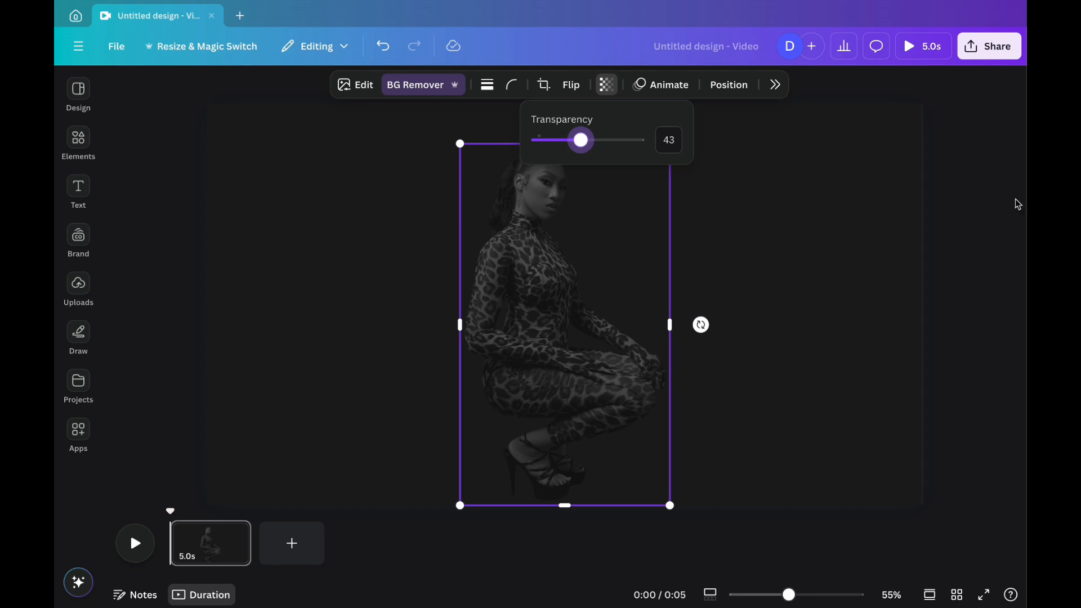
{"action": "left_click", "coordinate": [1017, 203]}
{"action": "left_click", "coordinate": [991, 201]}
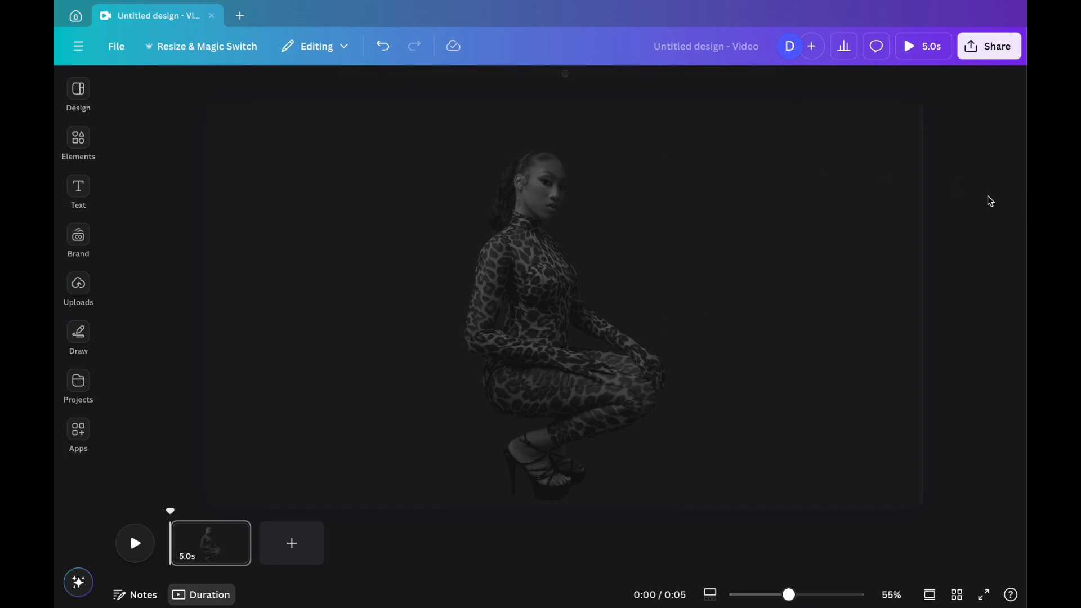
{"action": "left_click", "coordinate": [79, 190]}
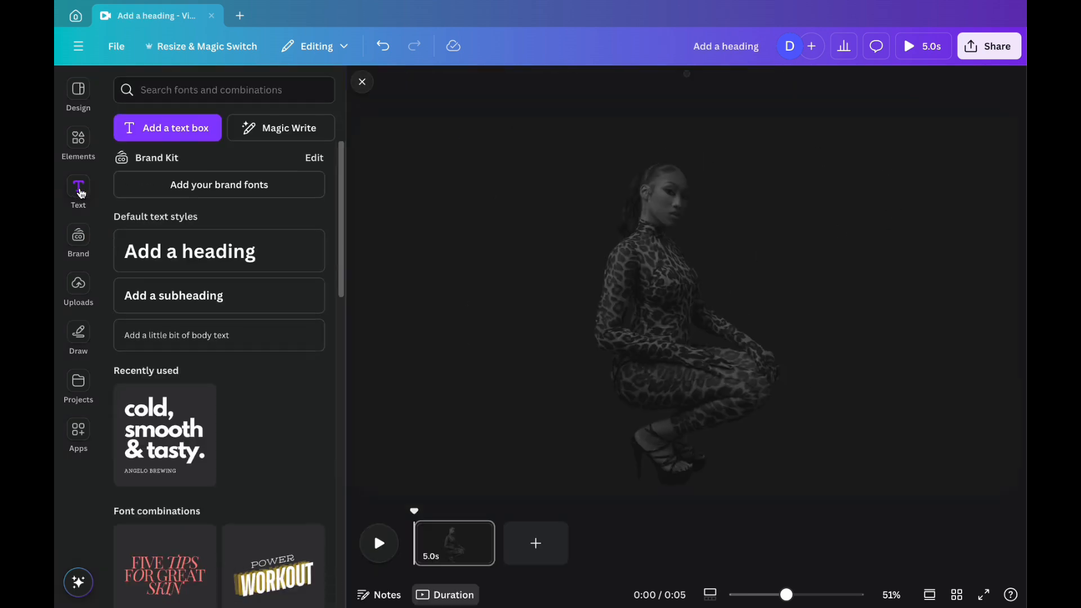
- Add a 'DEE TAYLOR' heading and set it in the TAN Aegean font
{"action": "left_click", "coordinate": [177, 257]}
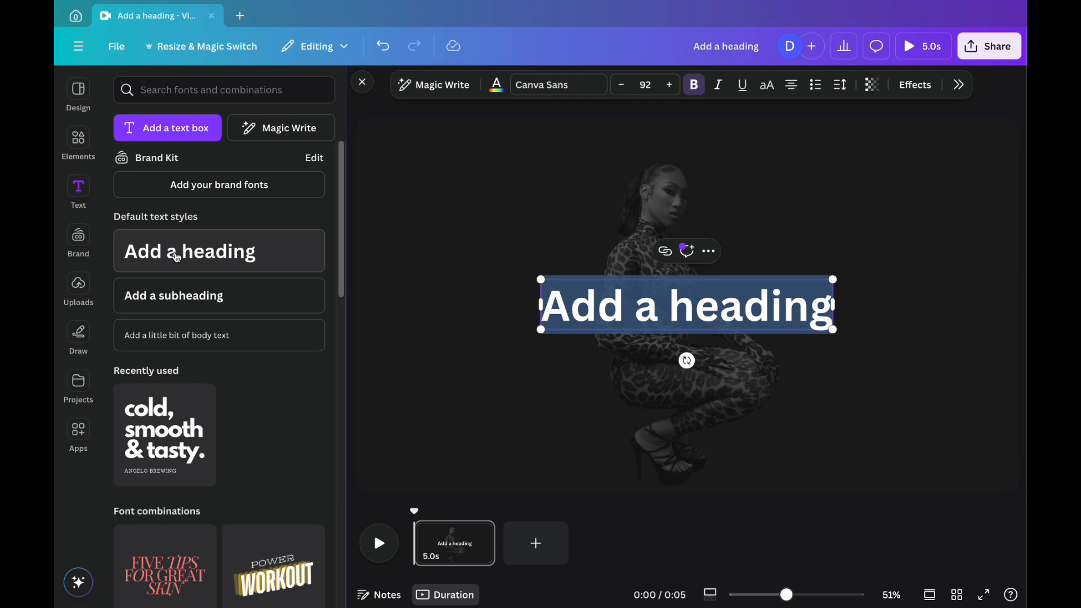
{"action": "type", "text": "DEE"}
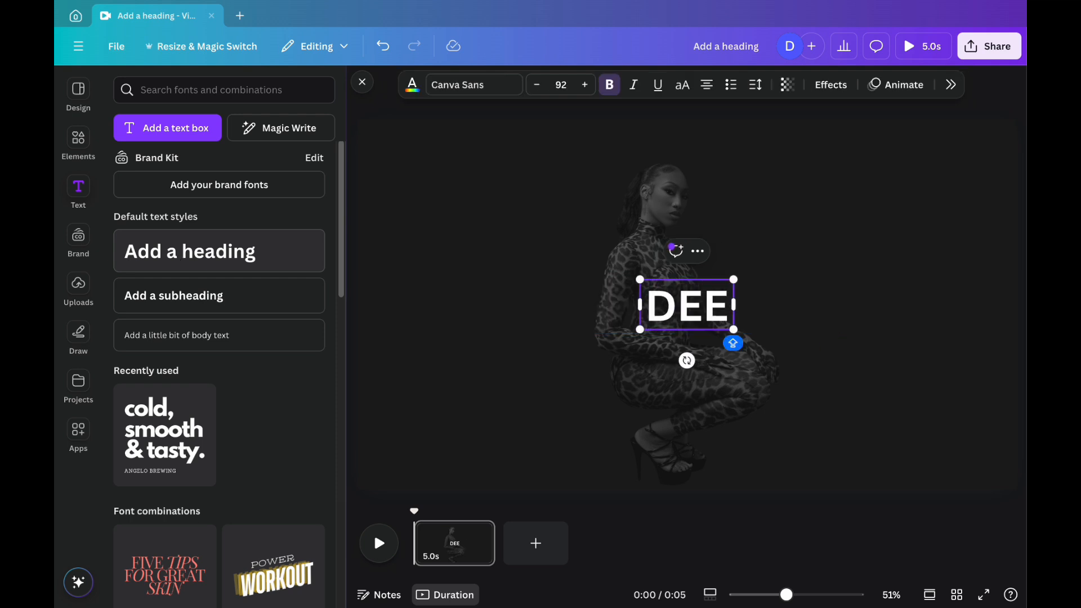
{"action": "type", "text": " TAYLOR"}
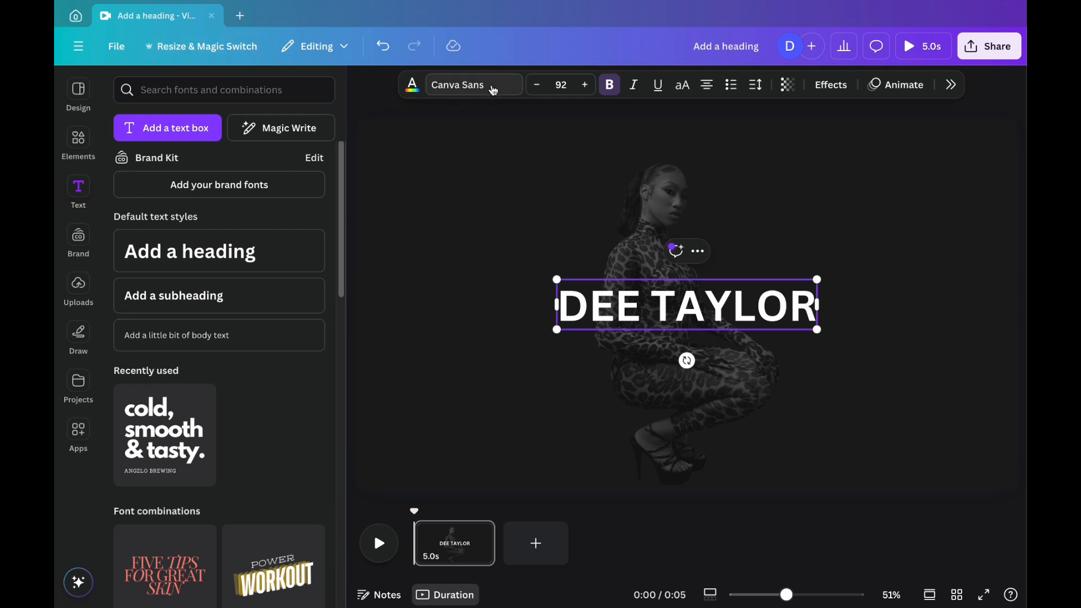
{"action": "left_click", "coordinate": [494, 90]}
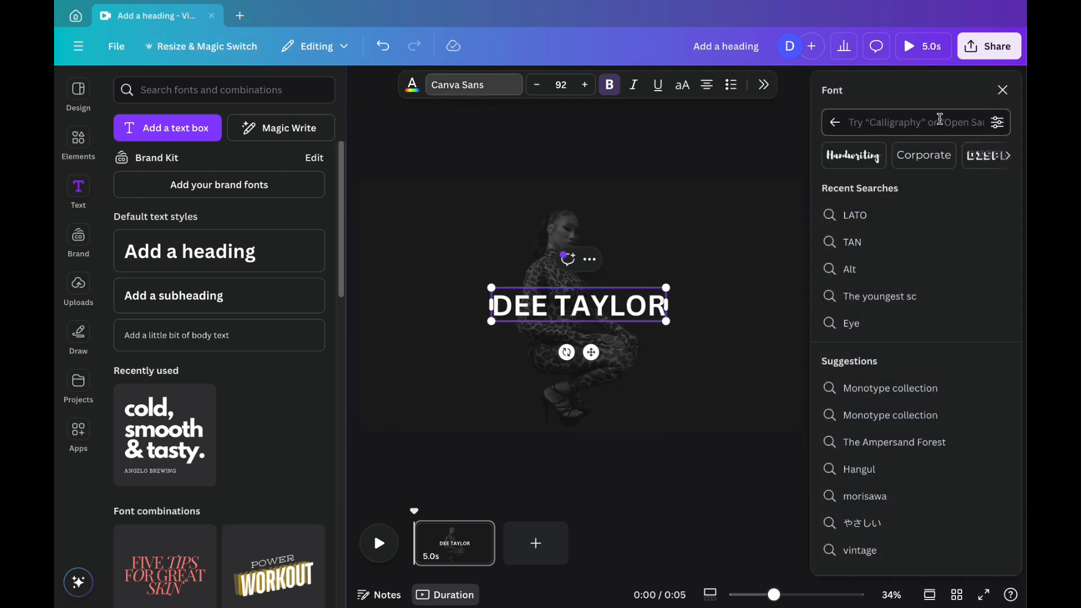
{"action": "type", "text": "tan"}
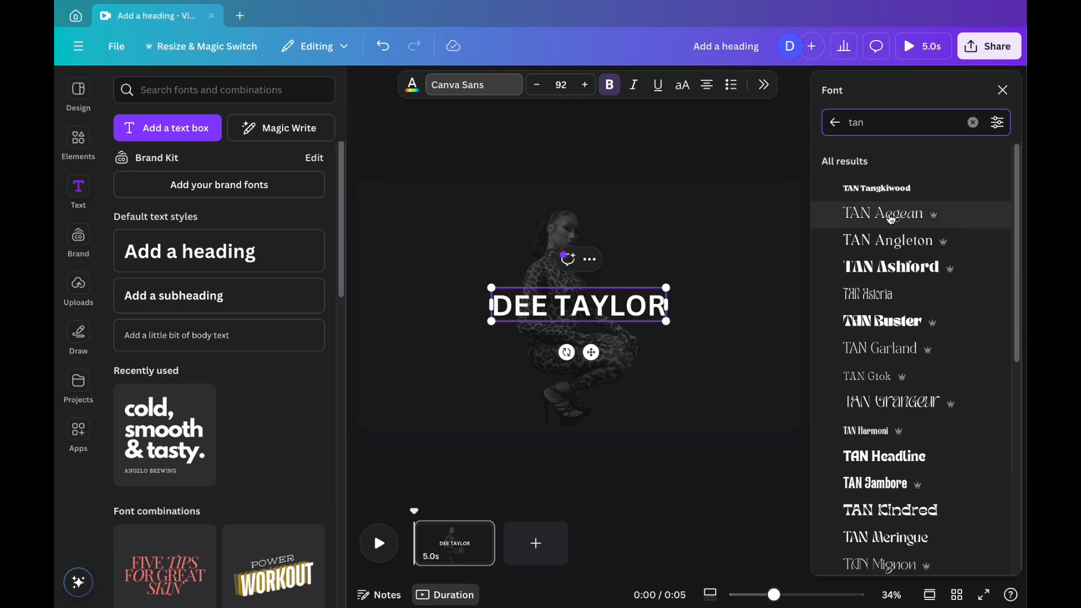
{"action": "left_click", "coordinate": [891, 218]}
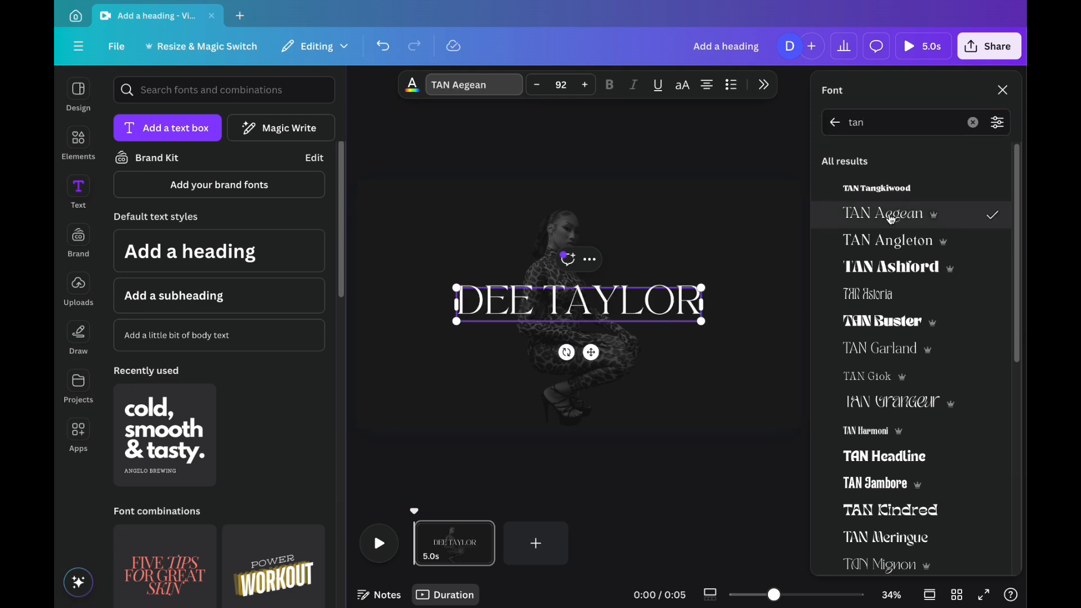
{"action": "left_click", "coordinate": [1002, 90]}
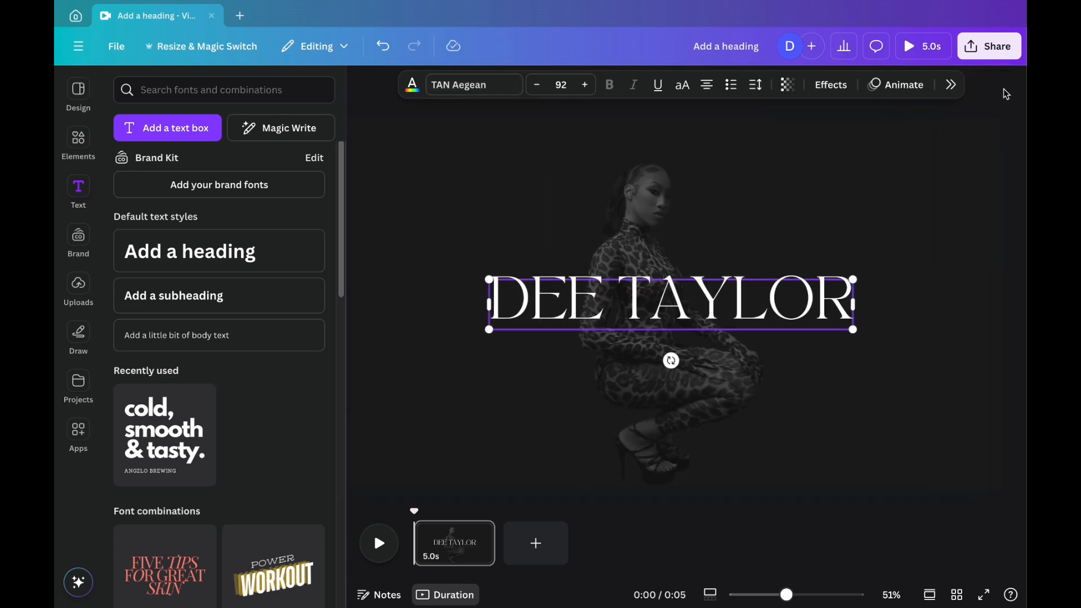
{"action": "left_click", "coordinate": [367, 87]}
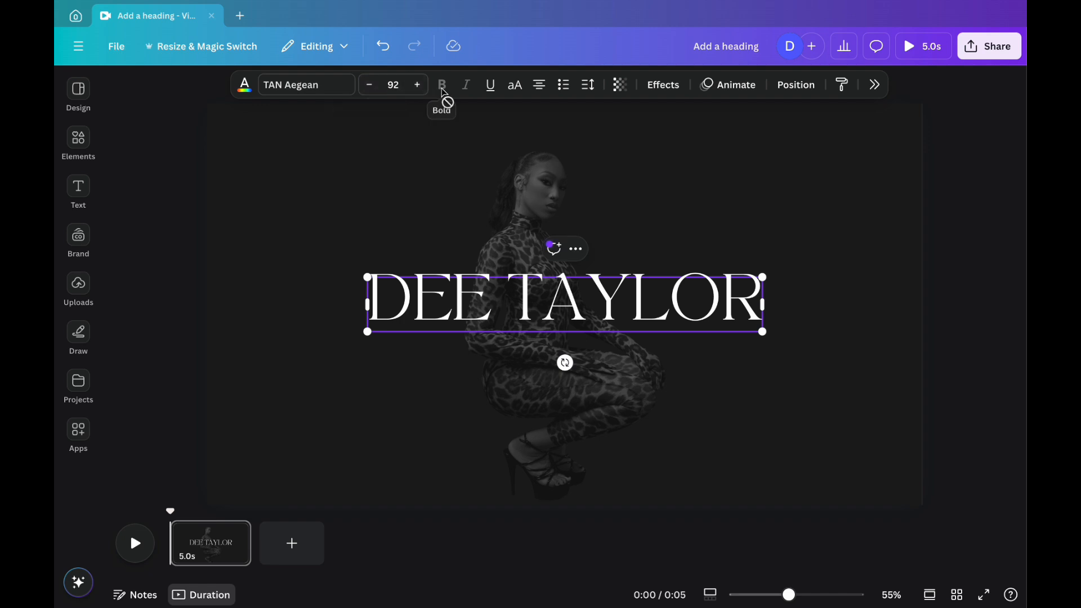
- Enlarge the DEE TAYLOR heading to font size 130
{"action": "left_click", "coordinate": [397, 83]}
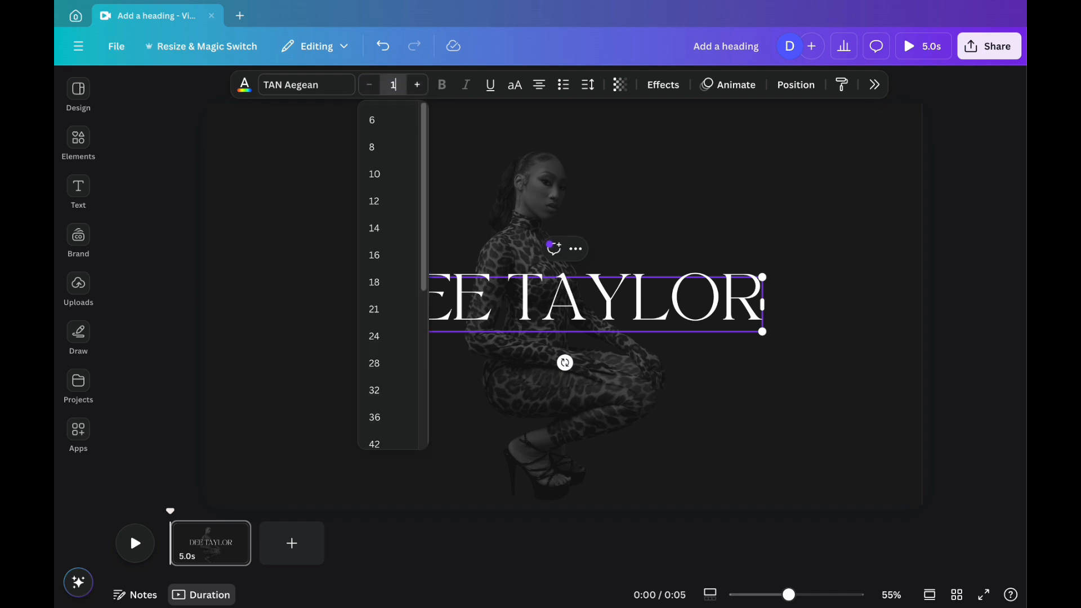
{"action": "type", "text": "130"}
{"action": "key", "text": "Return"}
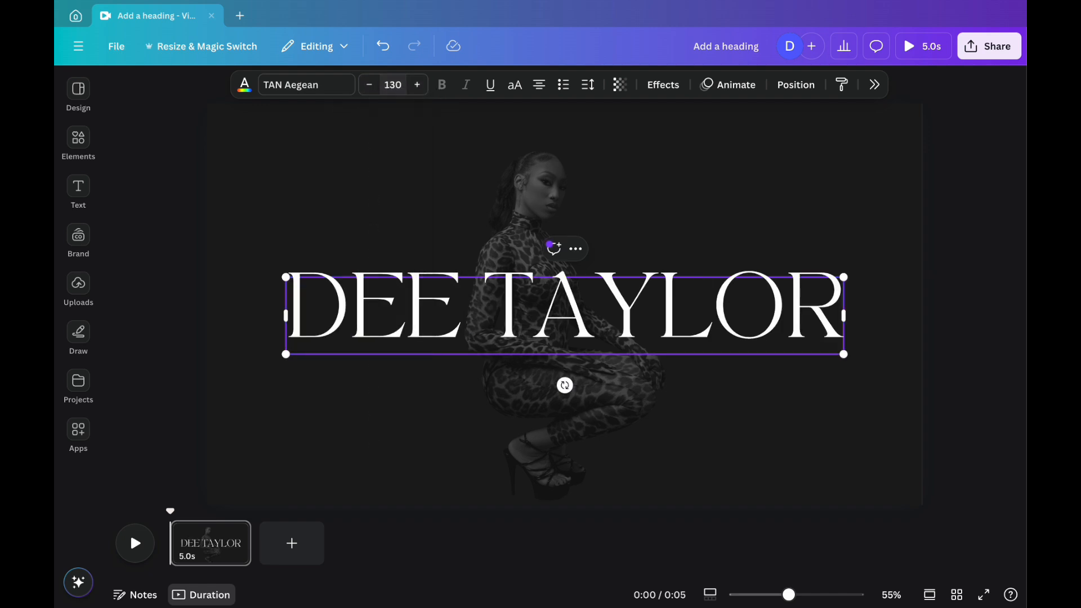
{"action": "left_click", "coordinate": [800, 86]}
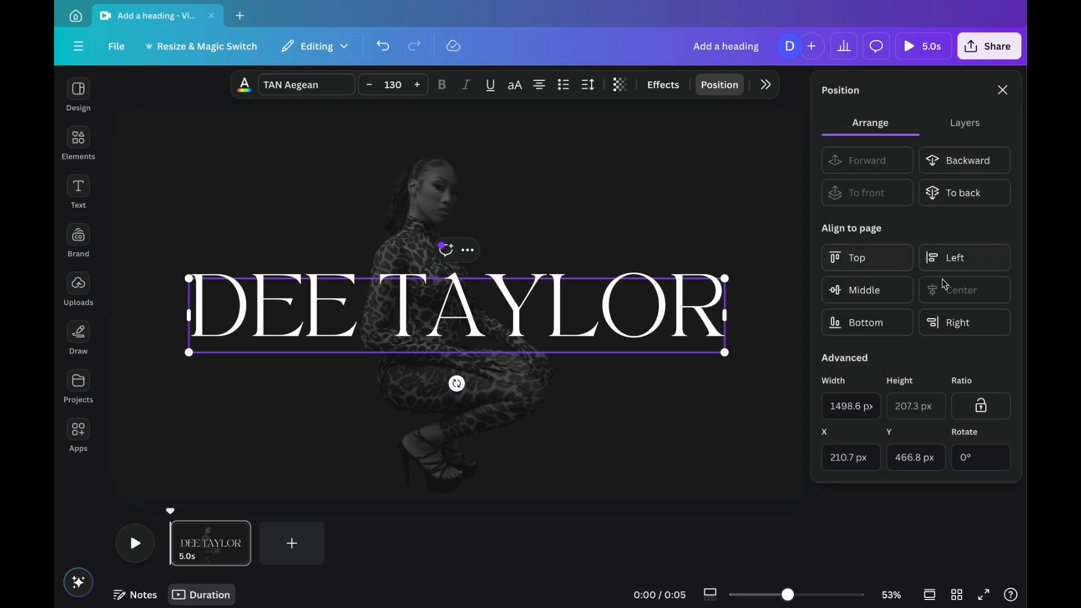
{"action": "left_click", "coordinate": [1008, 94]}
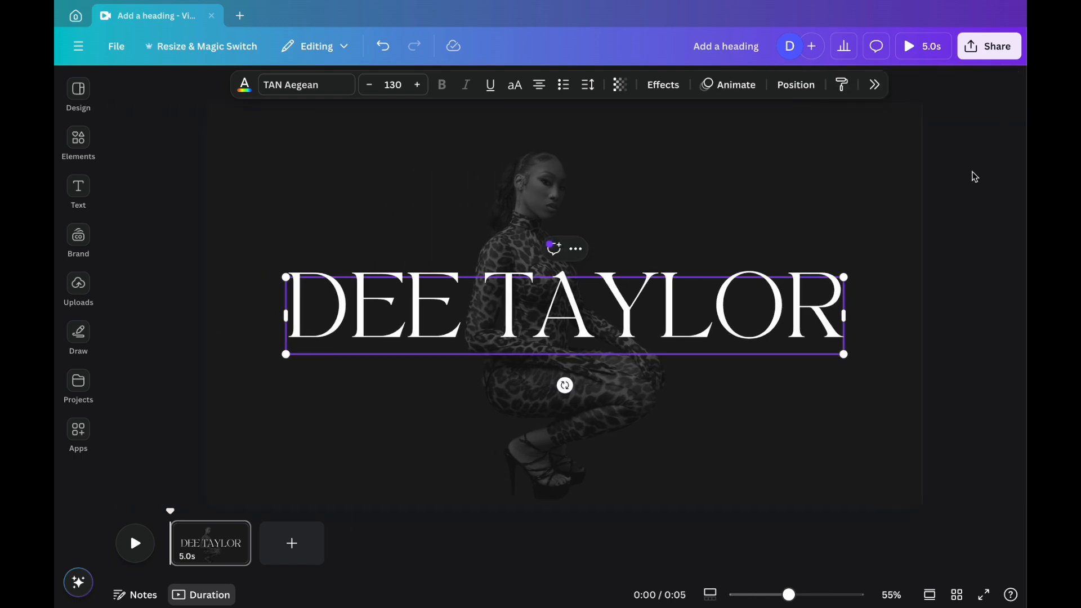
{"action": "left_click", "coordinate": [974, 177]}
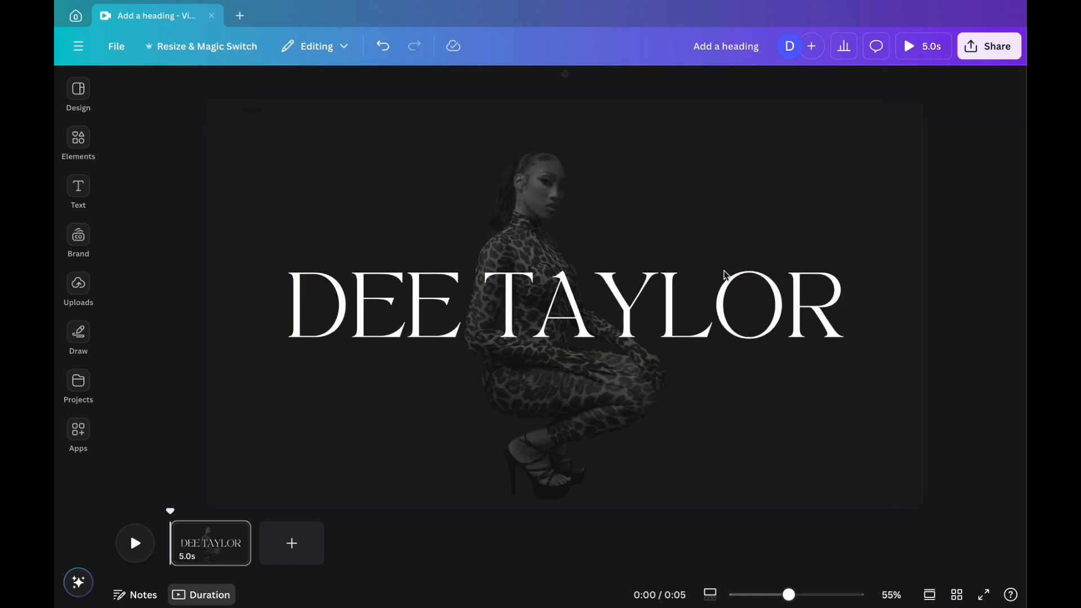
{"action": "left_click", "coordinate": [623, 309]}
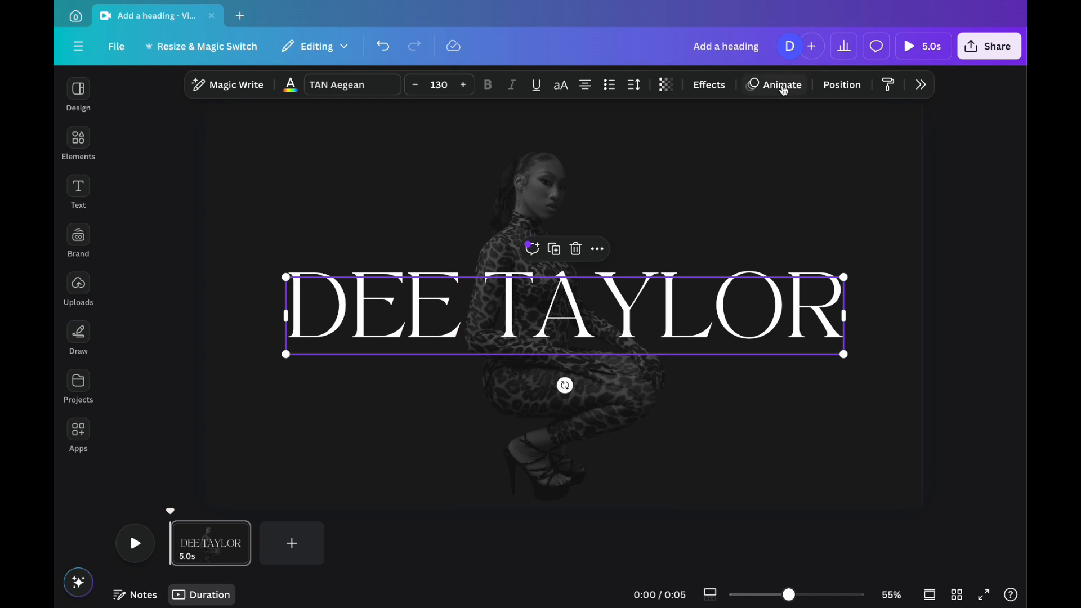
- Apply a slowed Typewriter animation to DEE TAYLOR and trim page 1 to 3.0 seconds
{"action": "left_click", "coordinate": [780, 85]}
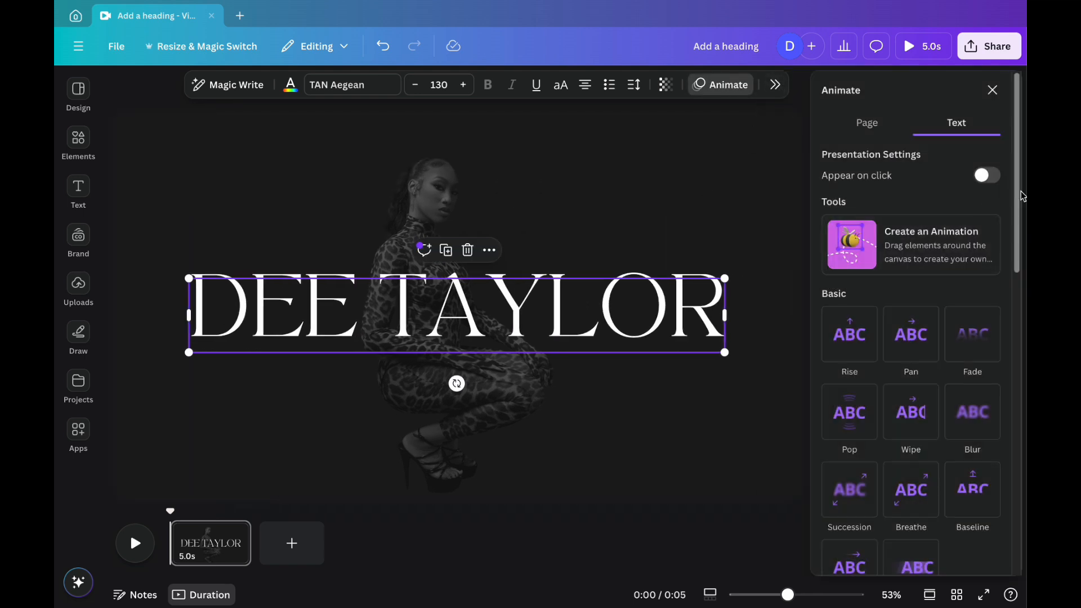
{"action": "left_click_drag", "start_coordinate": [1021, 193], "coordinate": [1018, 326]}
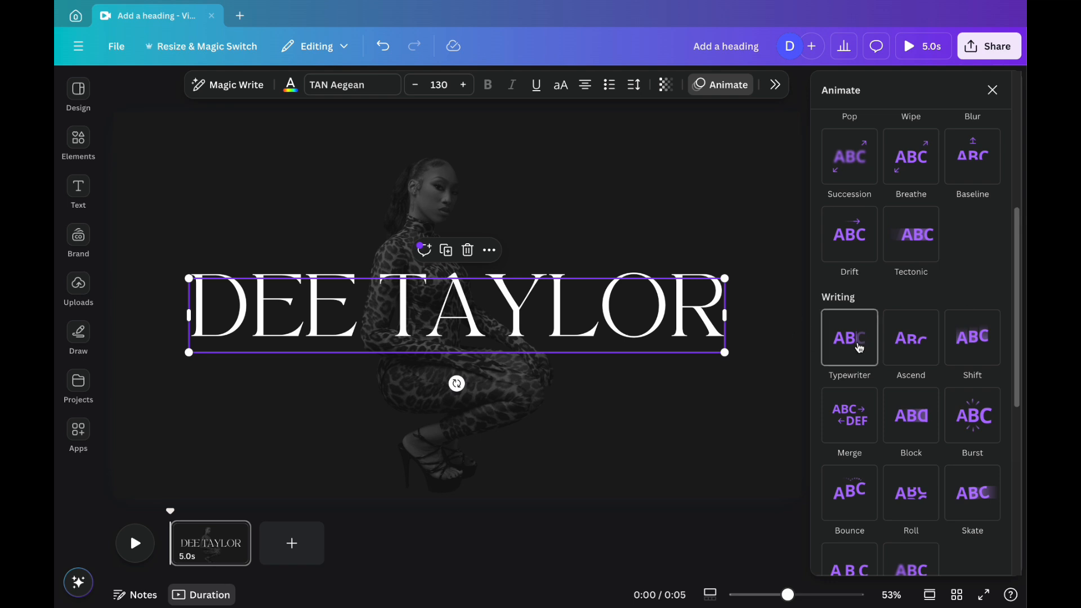
{"action": "left_click", "coordinate": [859, 348]}
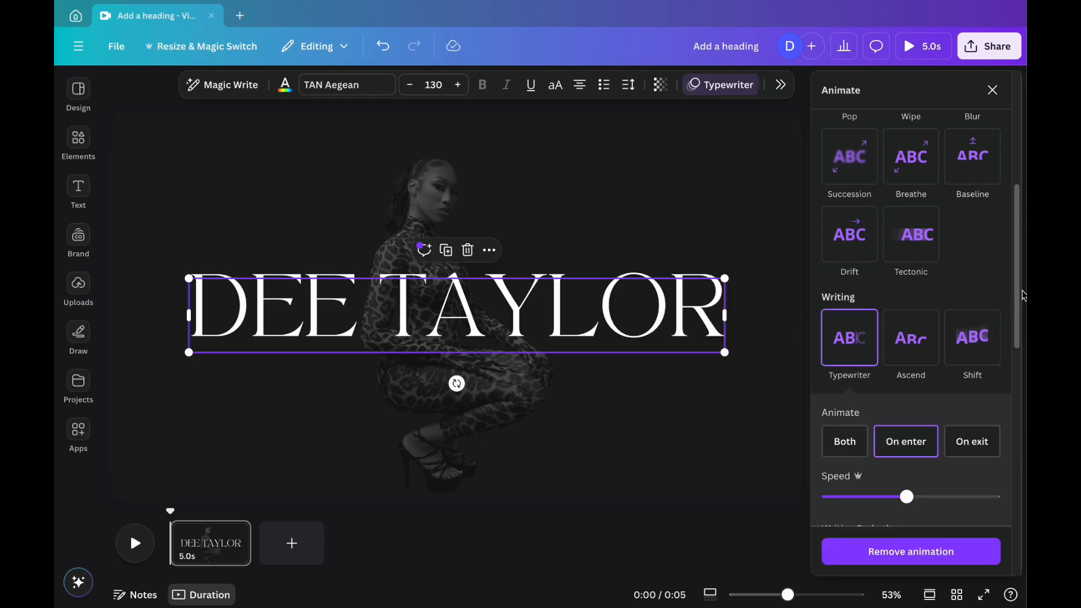
{"action": "left_click_drag", "start_coordinate": [1020, 298], "coordinate": [1024, 376]}
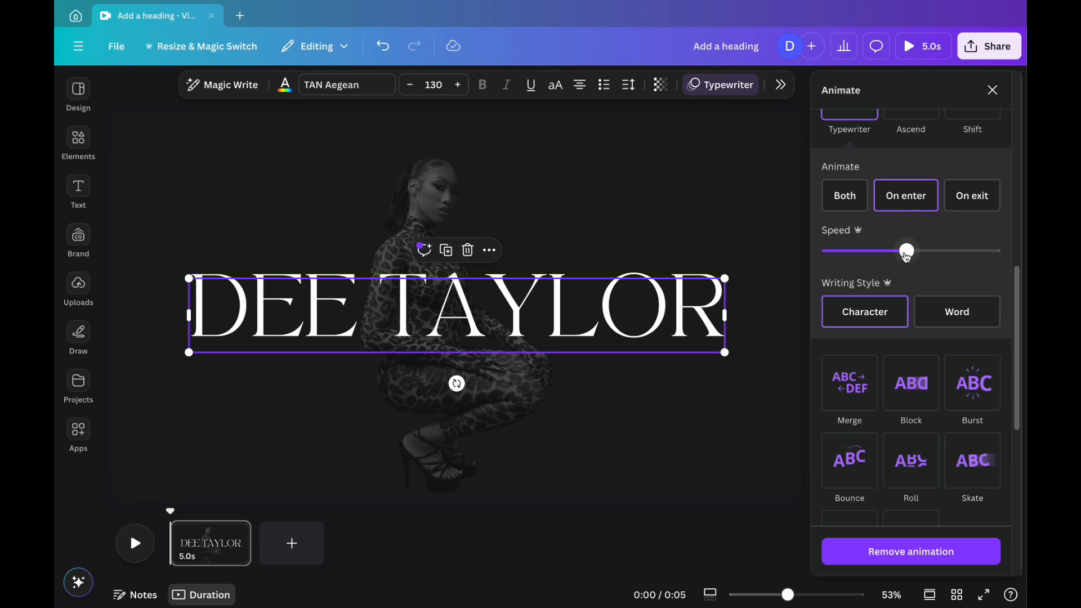
{"action": "left_click_drag", "start_coordinate": [906, 251], "coordinate": [872, 258]}
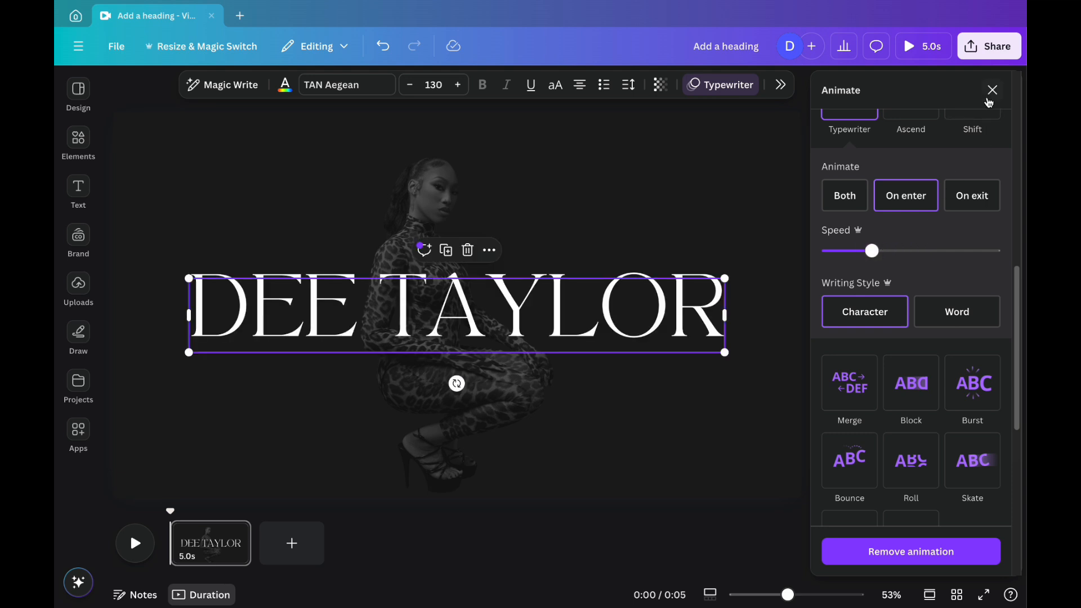
{"action": "left_click", "coordinate": [992, 91]}
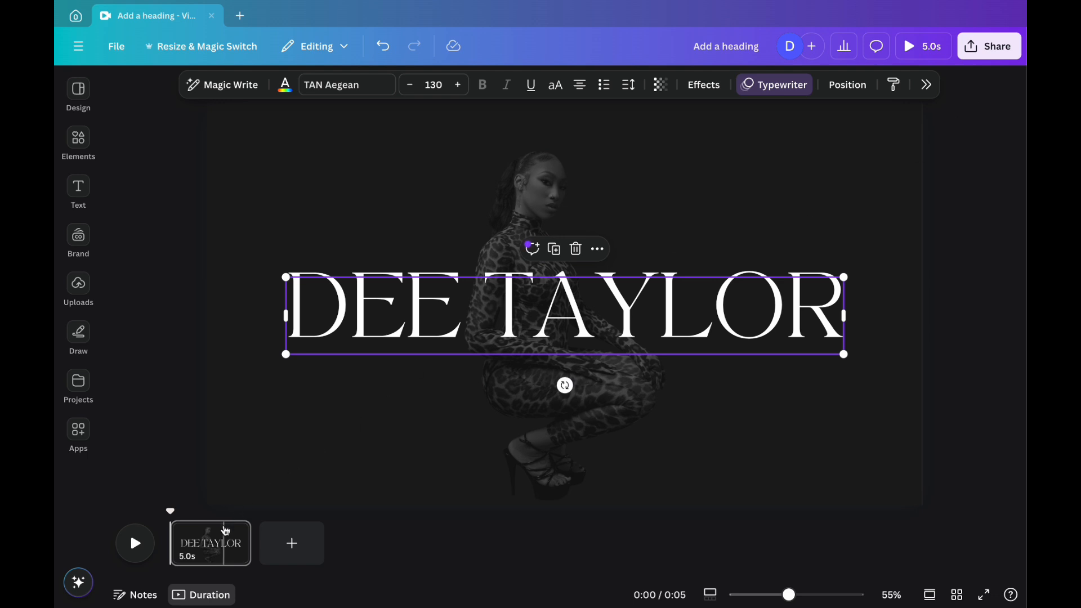
{"action": "left_click_drag", "start_coordinate": [250, 542], "coordinate": [218, 541]}
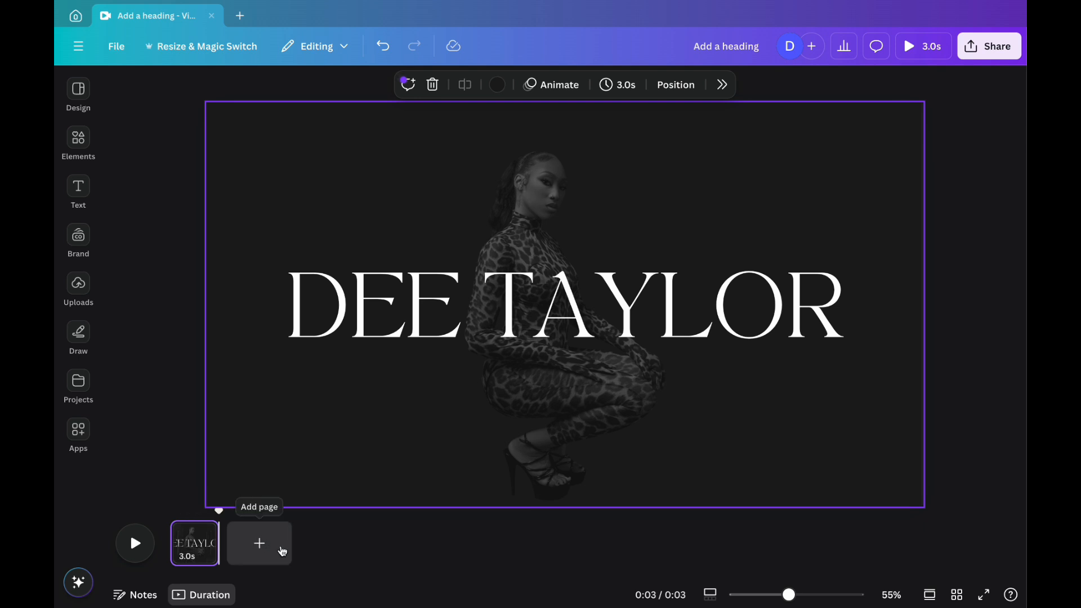
- Add a second page and place the reclining leopard-print photo from Uploads on it
{"action": "left_click", "coordinate": [259, 549]}
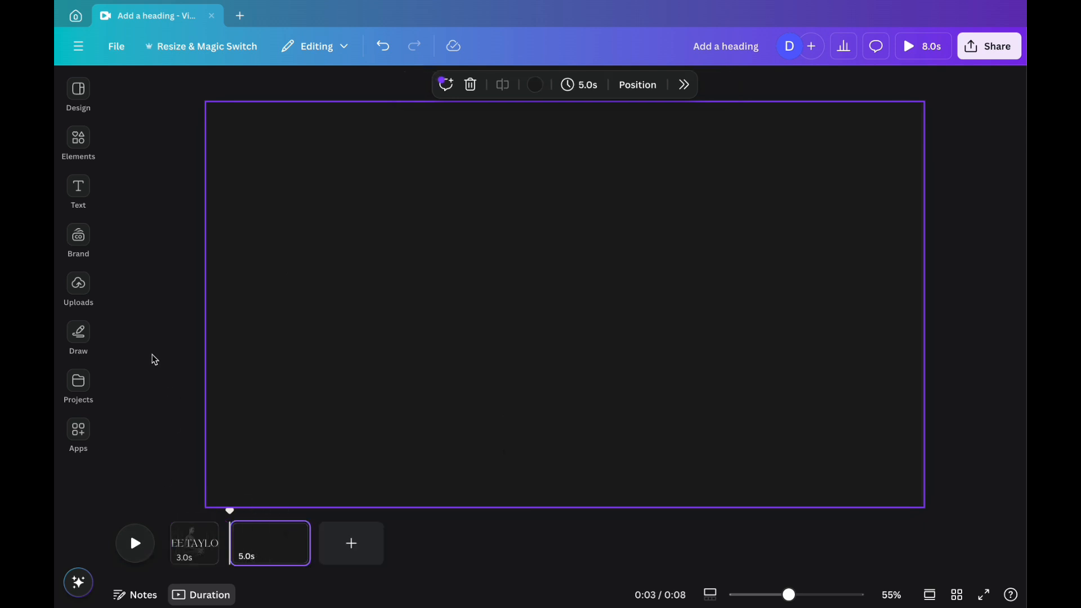
{"action": "left_click", "coordinate": [80, 287]}
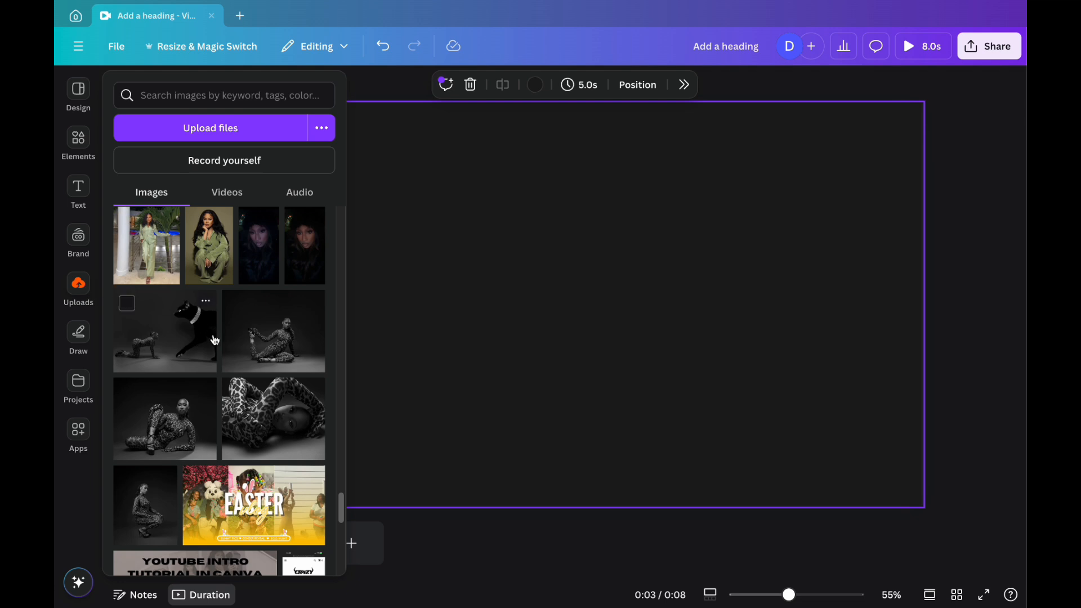
{"action": "left_click", "coordinate": [255, 412]}
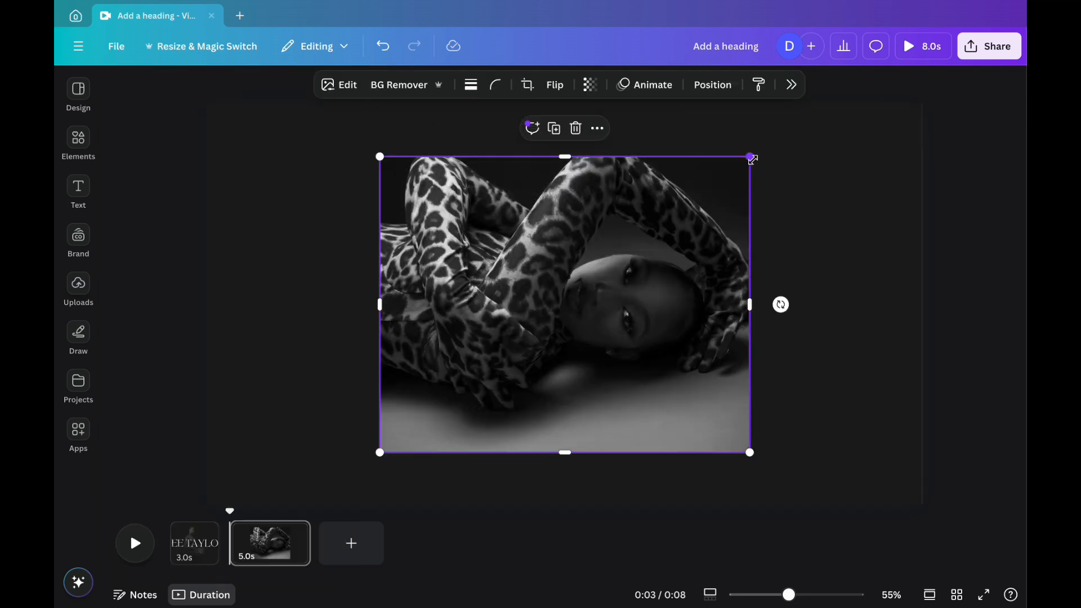
- Stretch the leopard photo to about 1,865 × 1,080 so it fills the whole frame
{"action": "left_click_drag", "start_coordinate": [756, 159], "coordinate": [818, 107]}
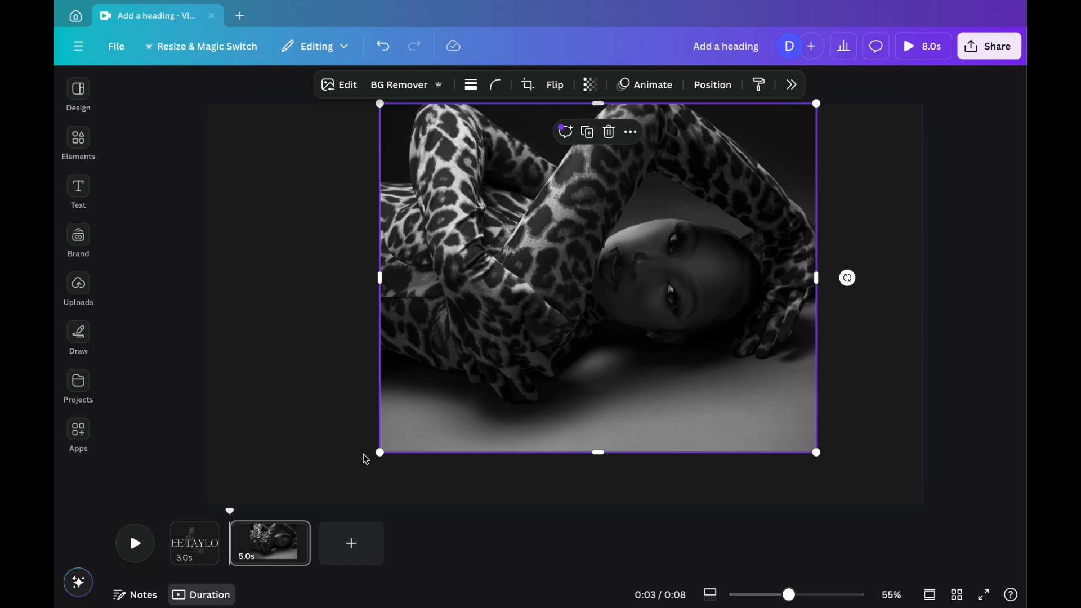
{"action": "left_click_drag", "start_coordinate": [379, 452], "coordinate": [316, 502]}
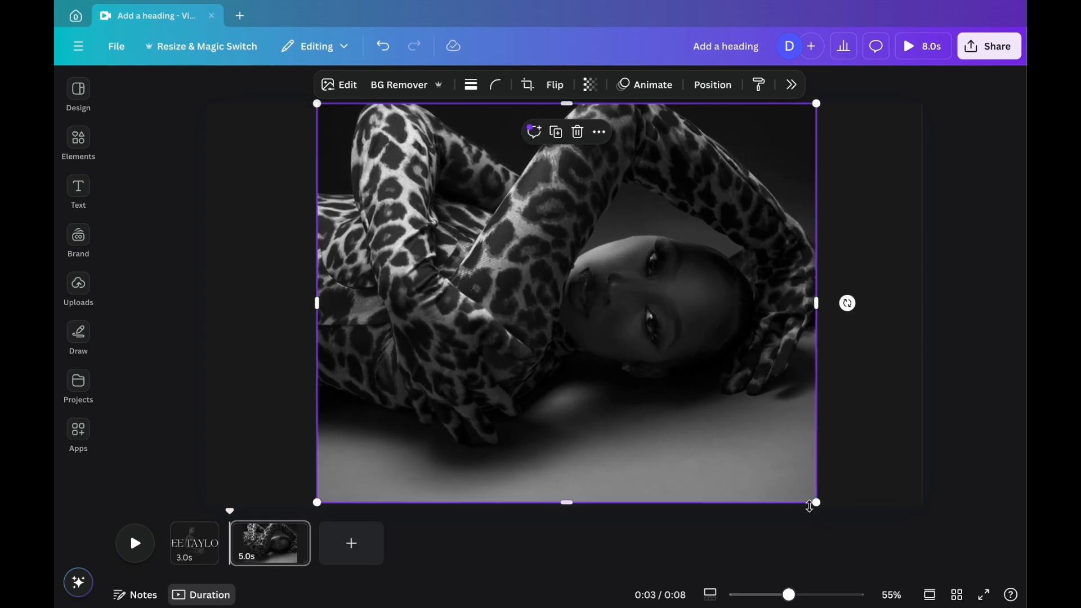
{"action": "left_click_drag", "start_coordinate": [816, 502], "coordinate": [824, 515]}
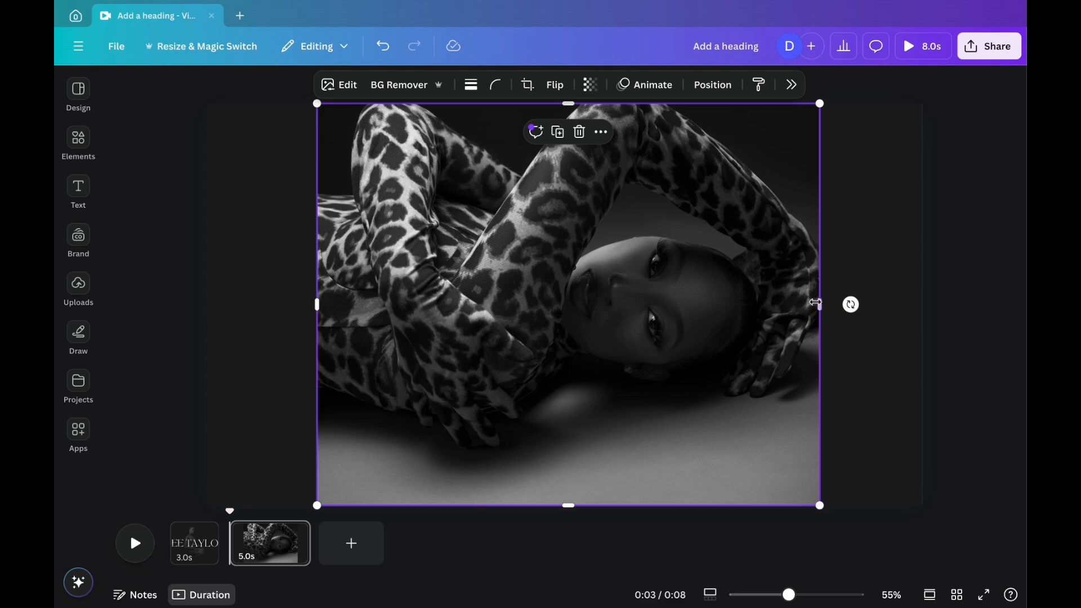
{"action": "left_click_drag", "start_coordinate": [819, 305], "coordinate": [921, 307]}
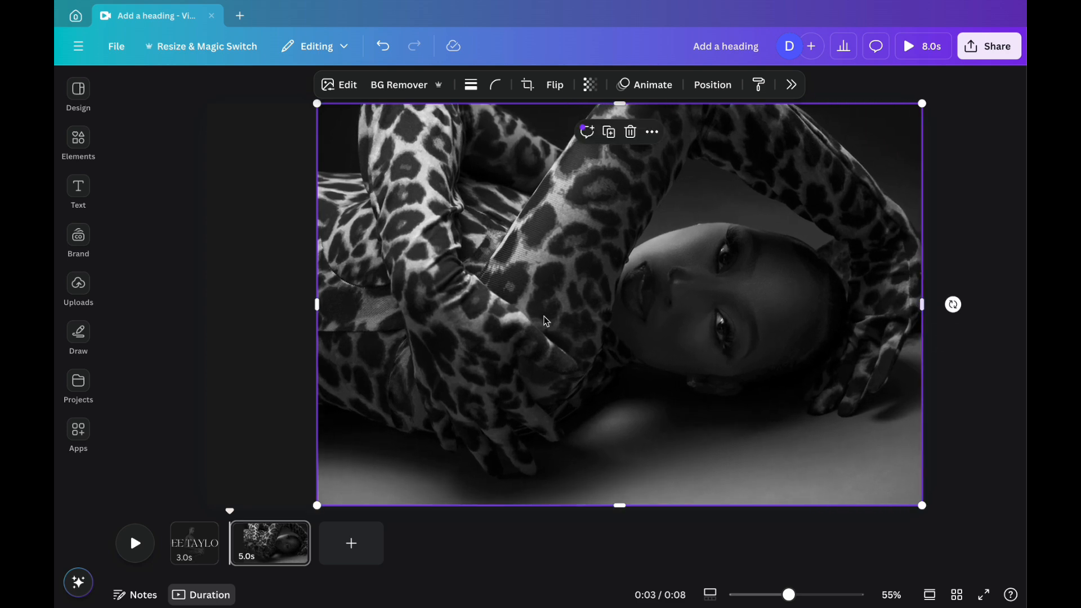
{"action": "left_click_drag", "start_coordinate": [317, 304], "coordinate": [207, 304]}
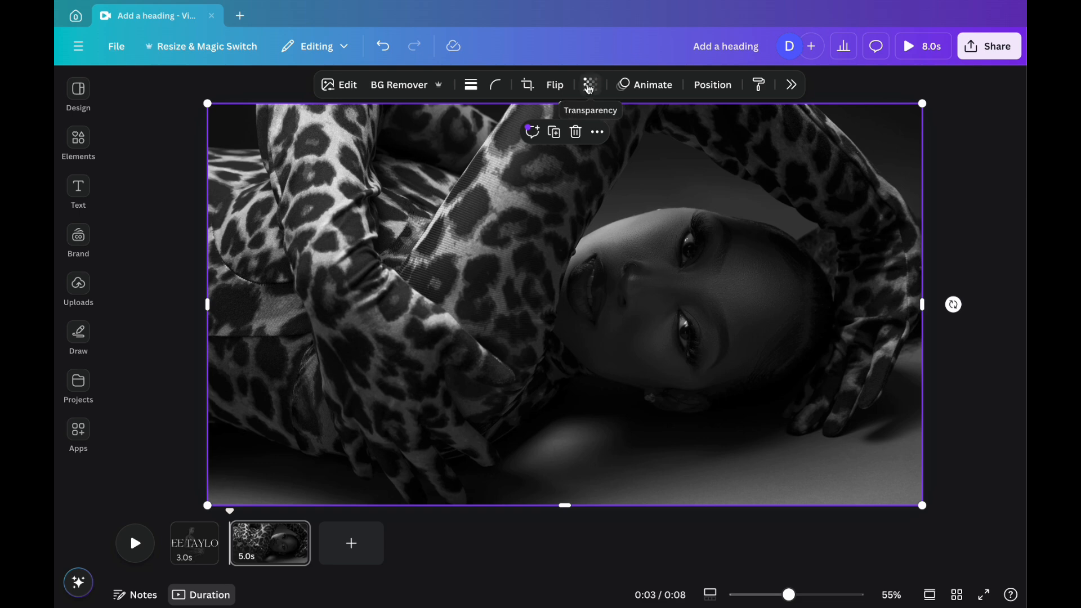
- Fade the page-2 leopard-print photo to transparency 30
{"action": "left_click", "coordinate": [589, 85]}
{"action": "left_click_drag", "start_coordinate": [625, 140], "coordinate": [553, 139]}
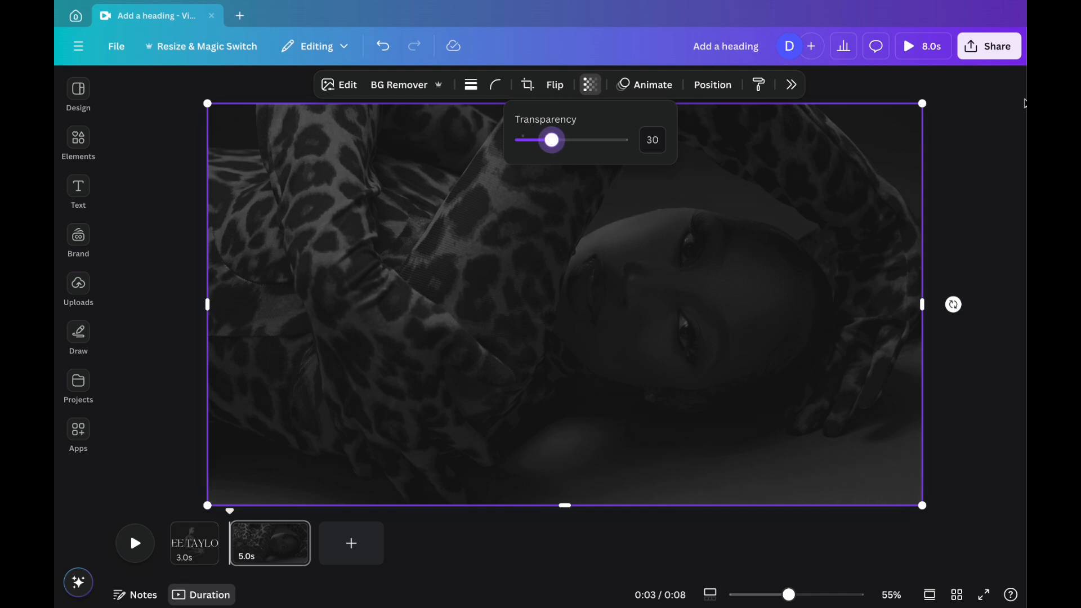
{"action": "left_click", "coordinate": [963, 124]}
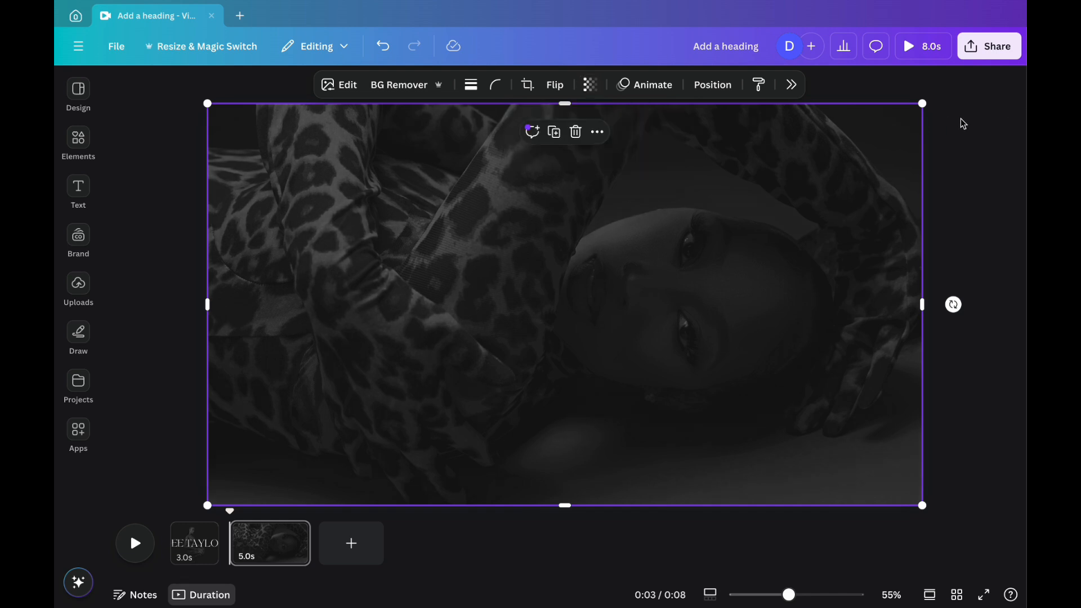
{"action": "left_click", "coordinate": [960, 121]}
{"action": "left_click", "coordinate": [78, 284]}
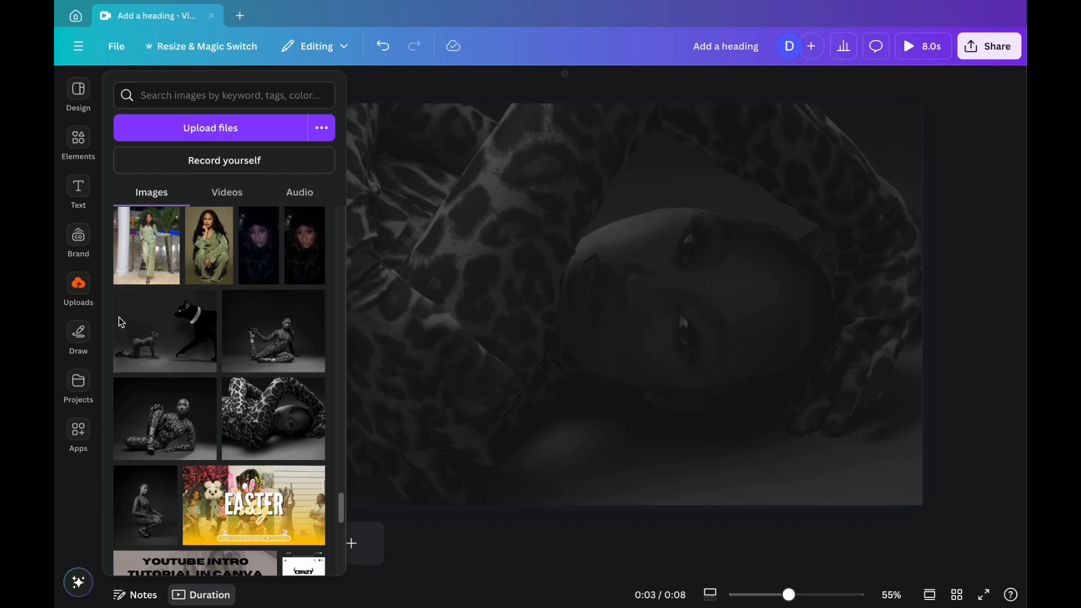
- Add the seated leopard-catsuit dancer, remove its background, and enlarge it to 960 × 799 at lower left
{"action": "left_click", "coordinate": [275, 336]}
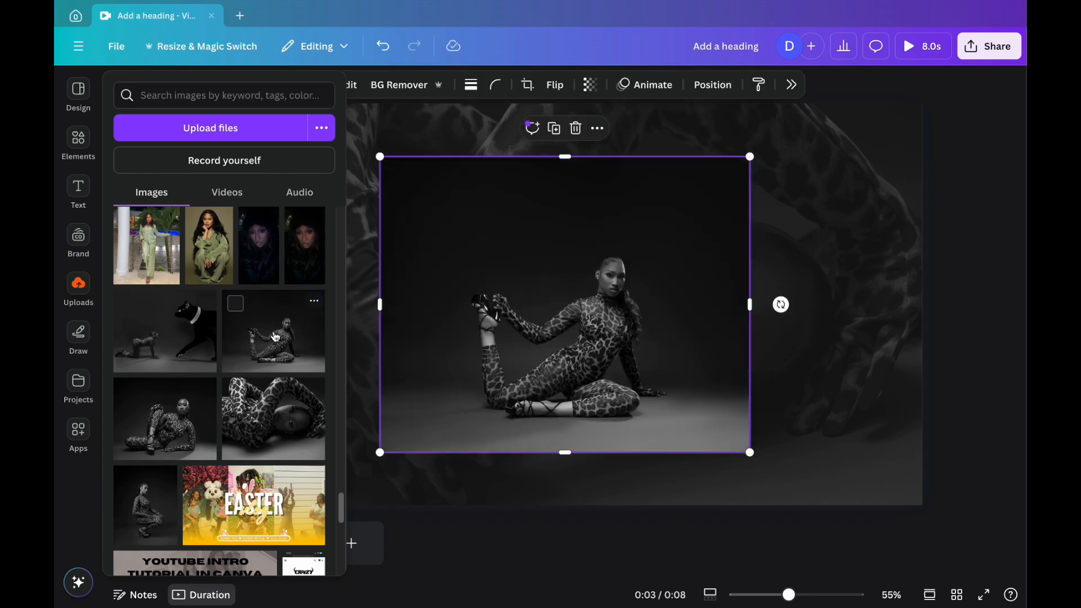
{"action": "left_click", "coordinate": [415, 84]}
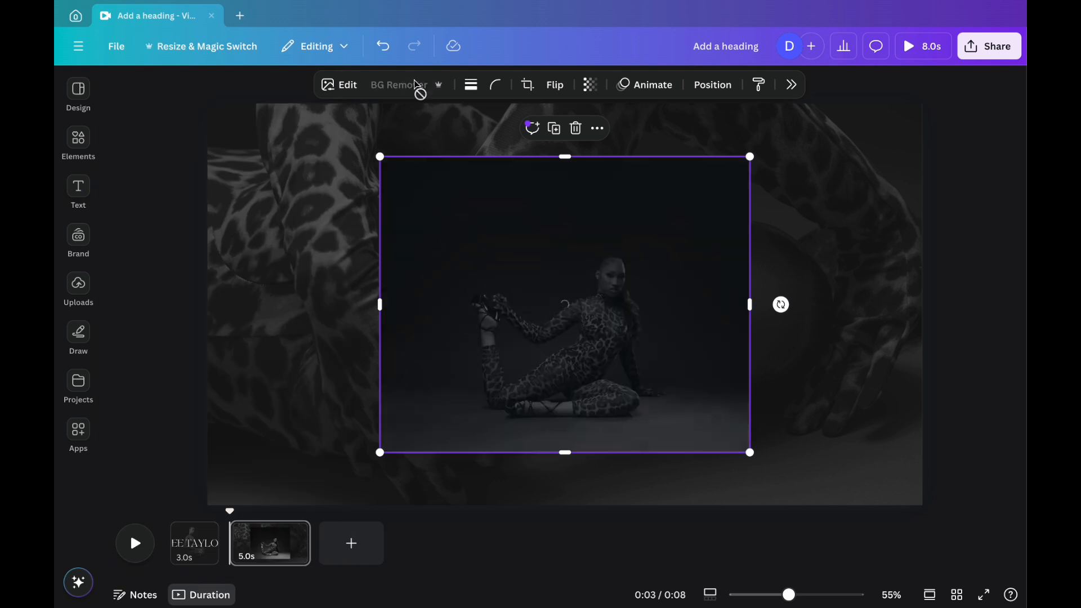
{"action": "left_click_drag", "start_coordinate": [589, 358], "coordinate": [326, 439]}
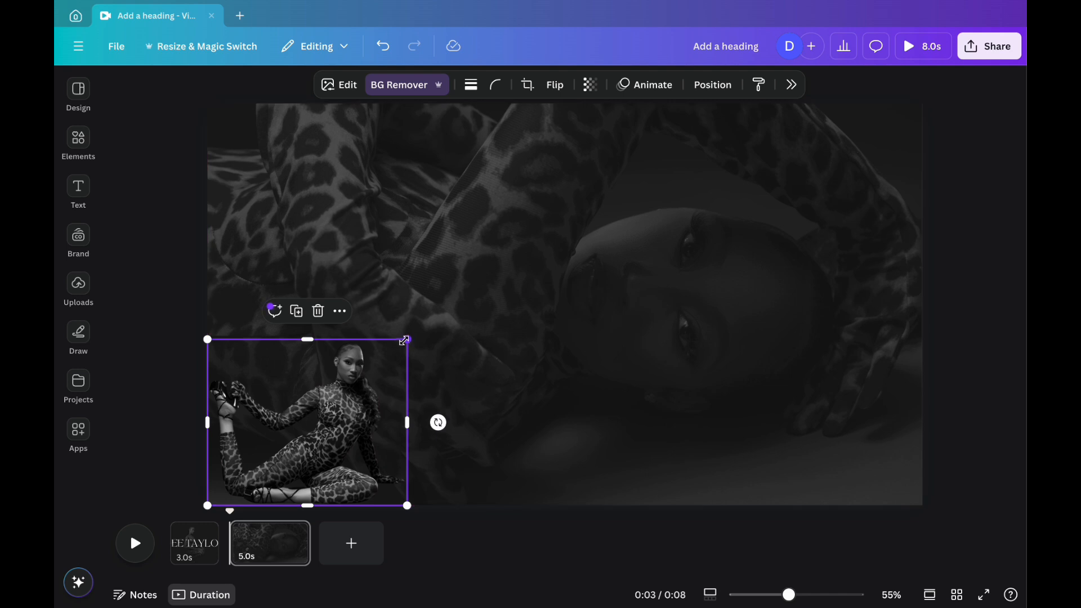
{"action": "left_click_drag", "start_coordinate": [404, 337], "coordinate": [577, 225]}
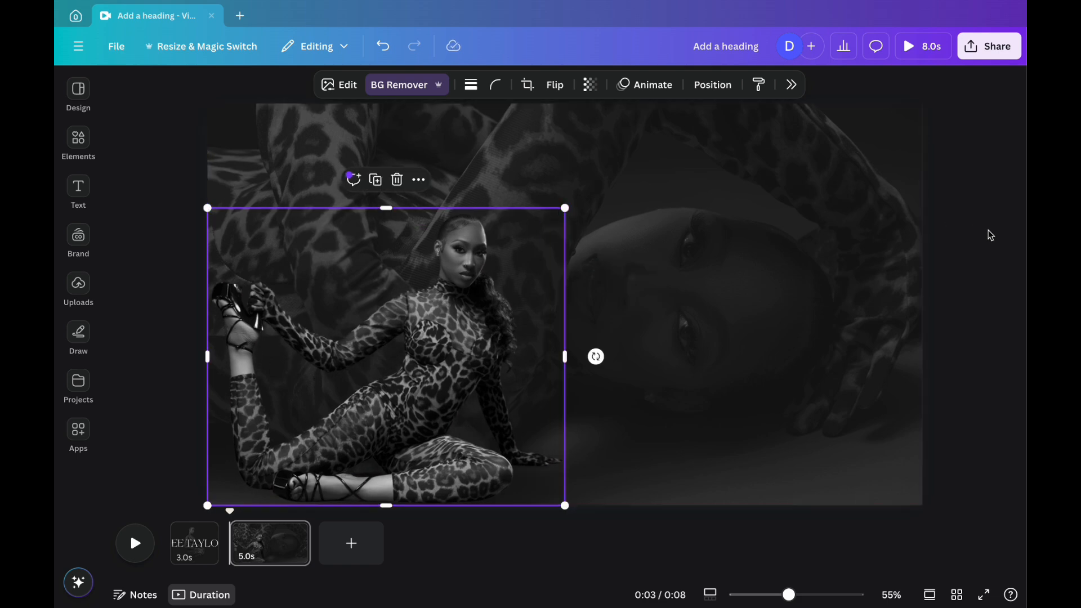
{"action": "left_click", "coordinate": [973, 278]}
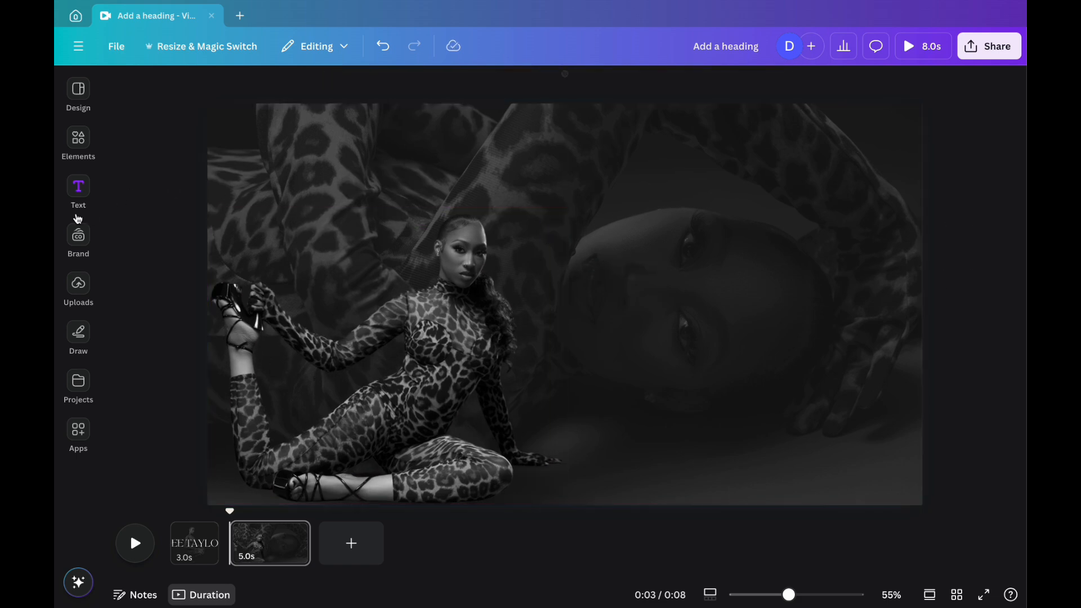
{"action": "left_click", "coordinate": [78, 195]}
- Add a new heading on page 2 reading 'BEAUTY&LIFESTYLE VLOGS'
{"action": "left_click", "coordinate": [171, 254]}
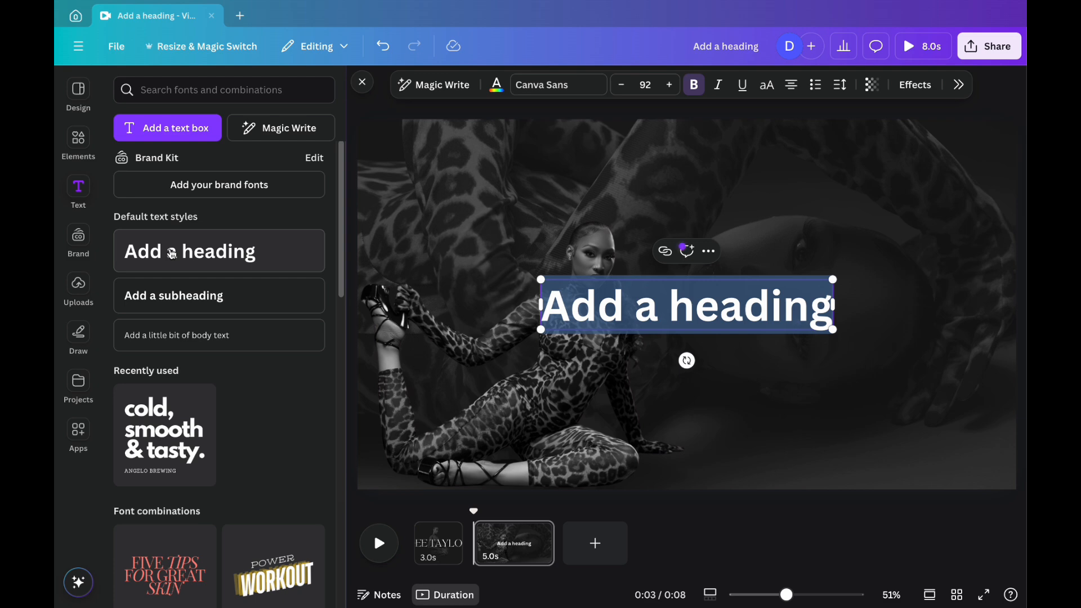
{"action": "type", "text": "BEAUTY"}
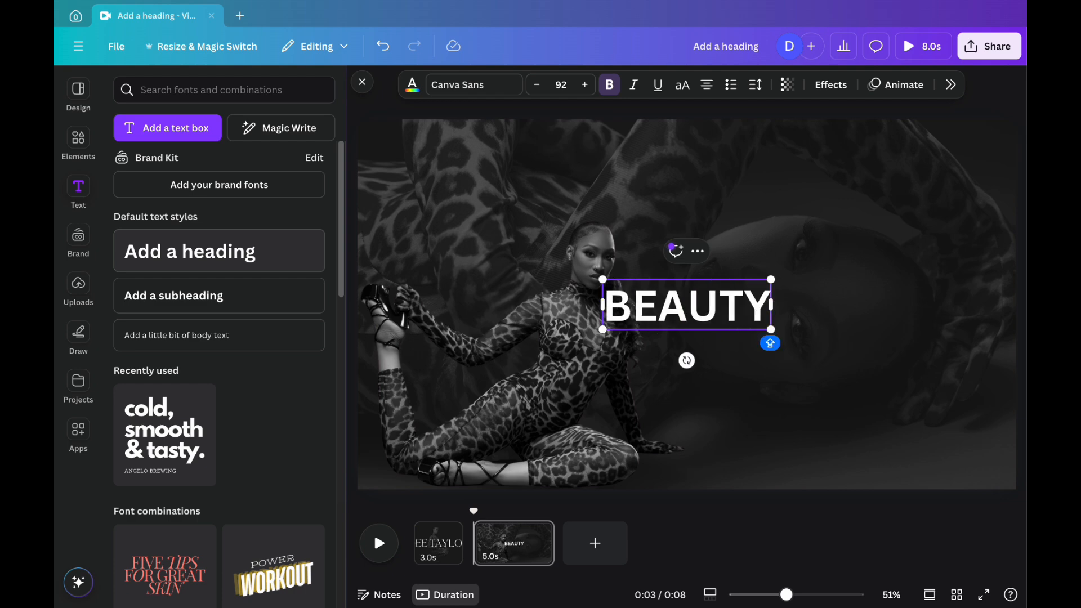
{"action": "type", "text": "&"}
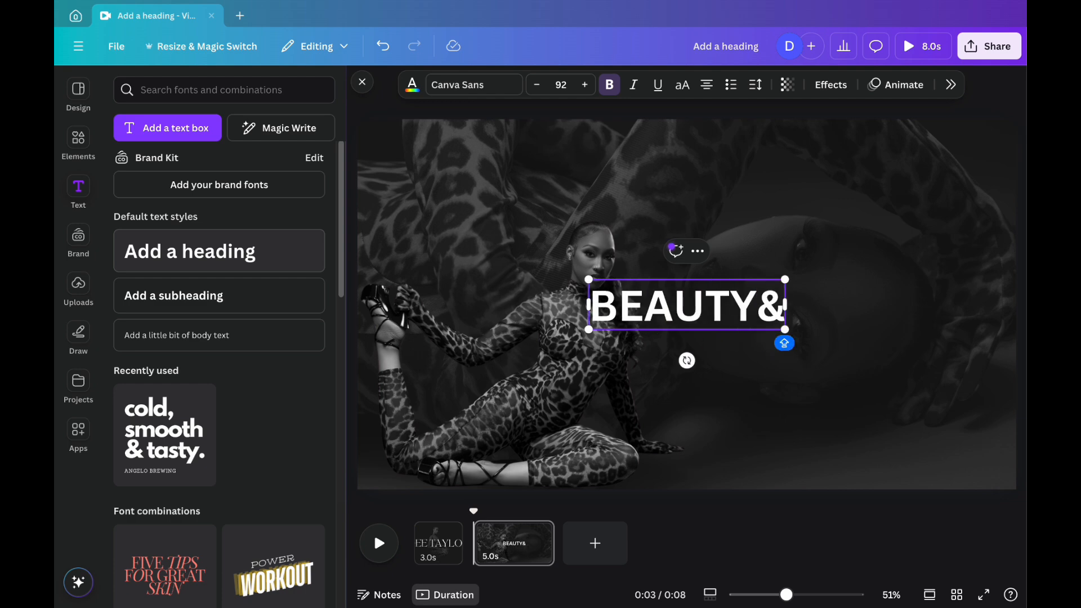
{"action": "type", "text": "LIFESTYLE"}
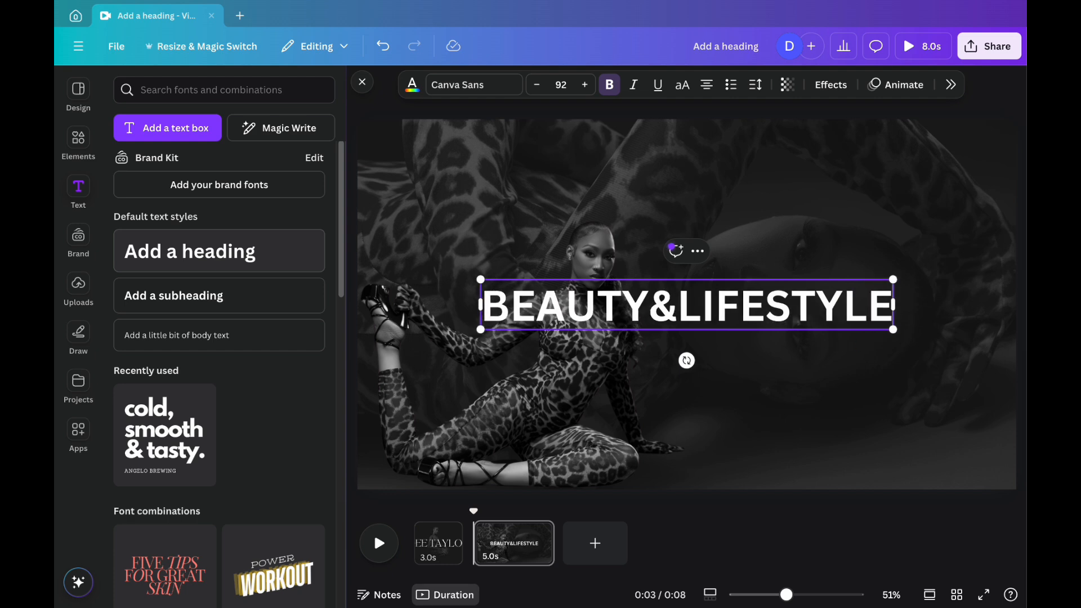
{"action": "type", "text": " V"}
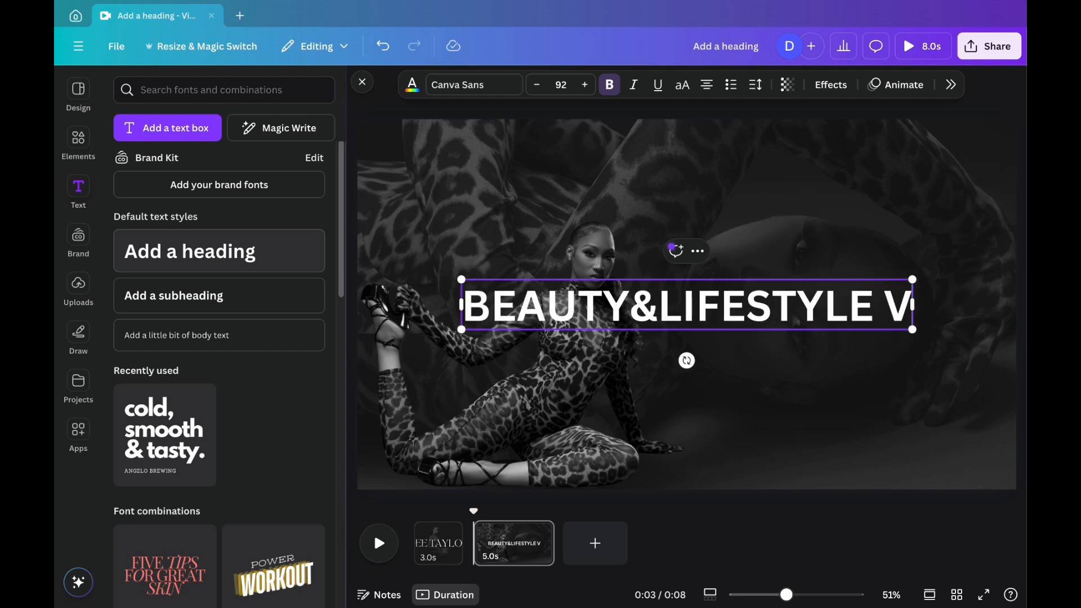
{"action": "type", "text": "LOGS"}
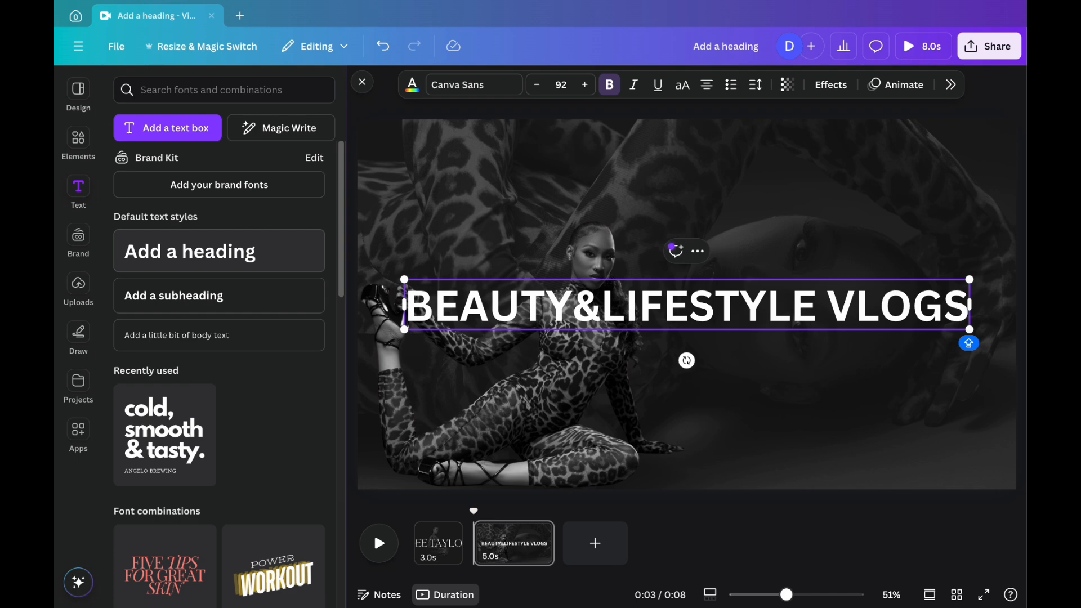
- Set the heading to TAN Aegean at size 39 and move it up beside the seated dancer
{"action": "left_click", "coordinate": [500, 87]}
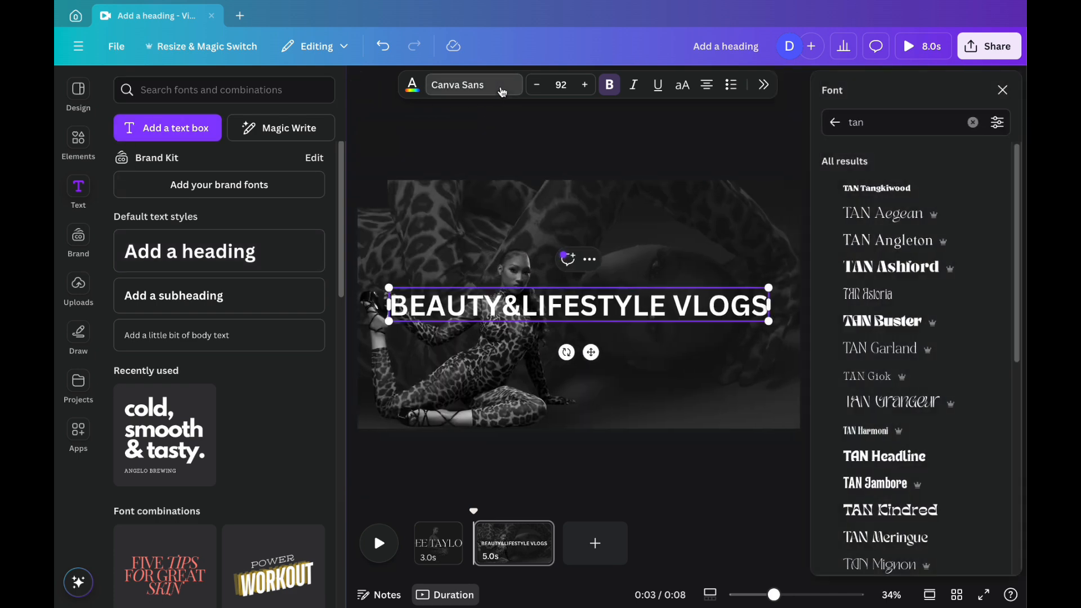
{"action": "left_click", "coordinate": [883, 213]}
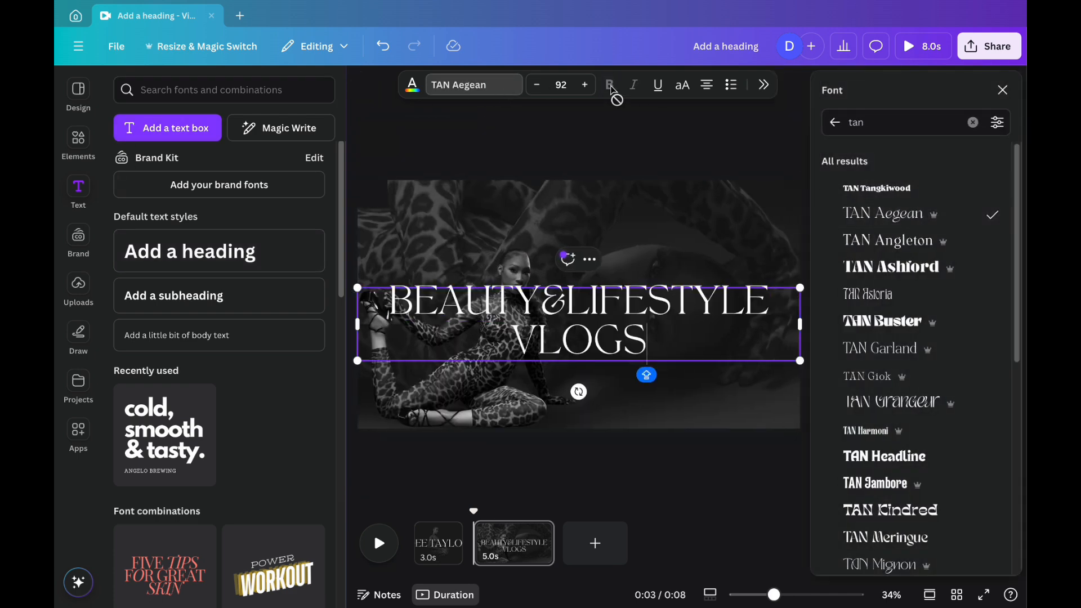
{"action": "left_click", "coordinate": [560, 84]}
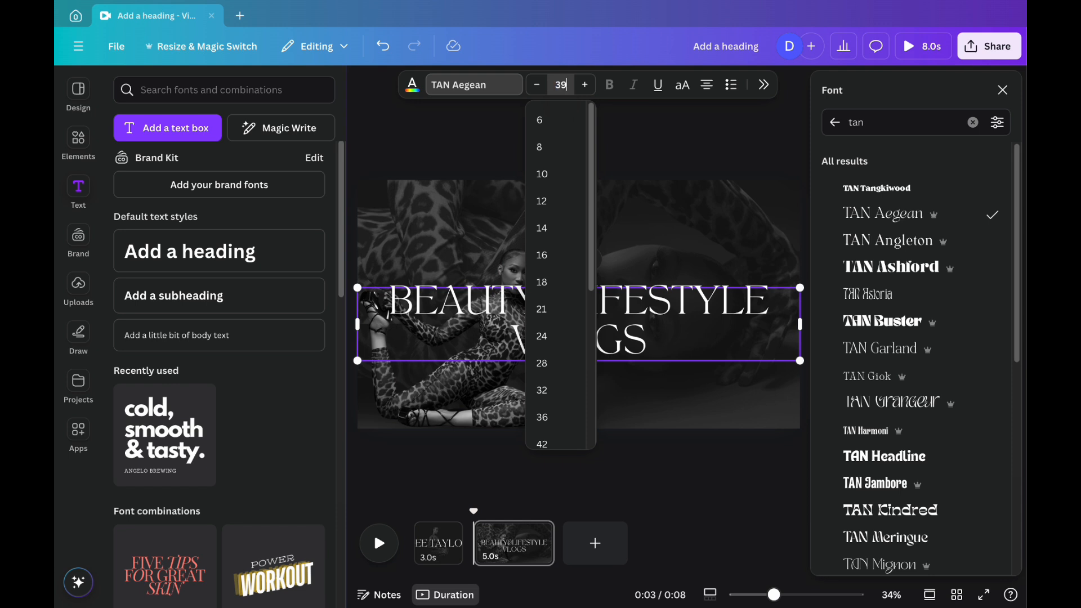
{"action": "key", "text": "Return"}
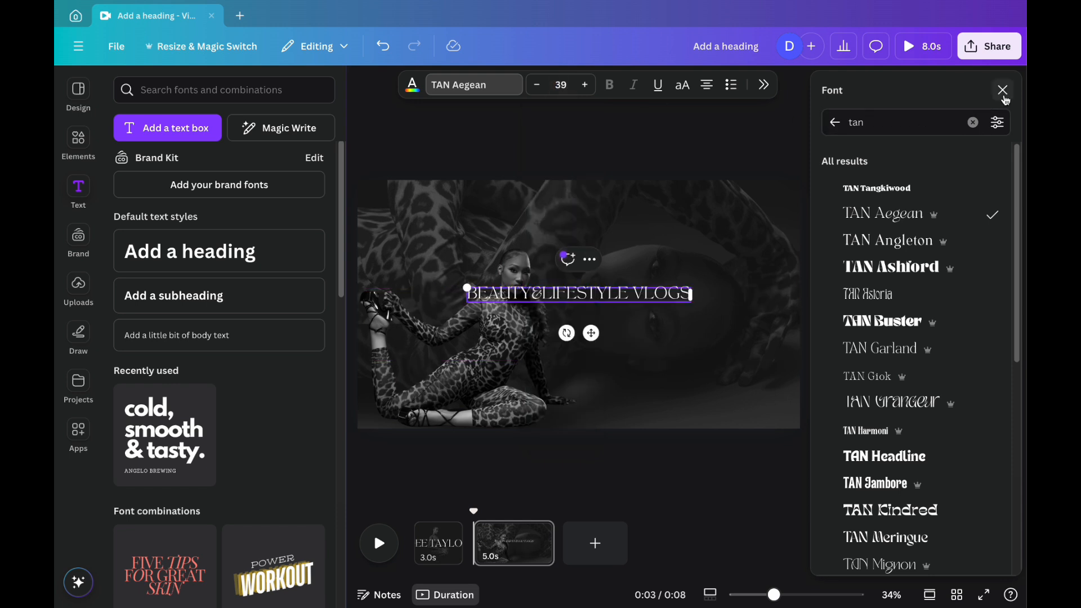
{"action": "left_click", "coordinate": [1003, 93]}
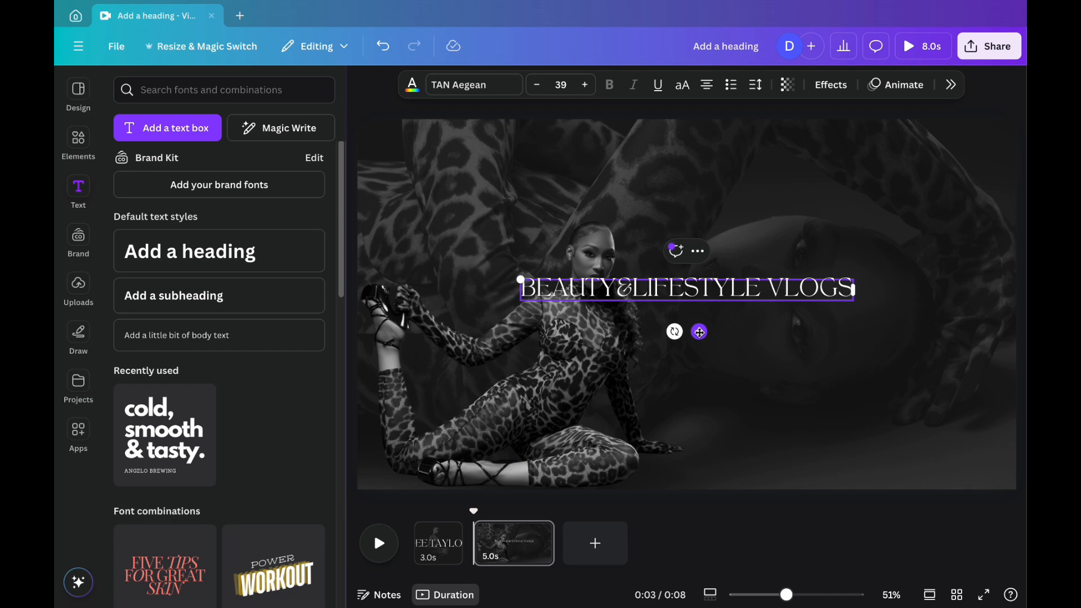
{"action": "left_click_drag", "start_coordinate": [699, 333], "coordinate": [842, 308]}
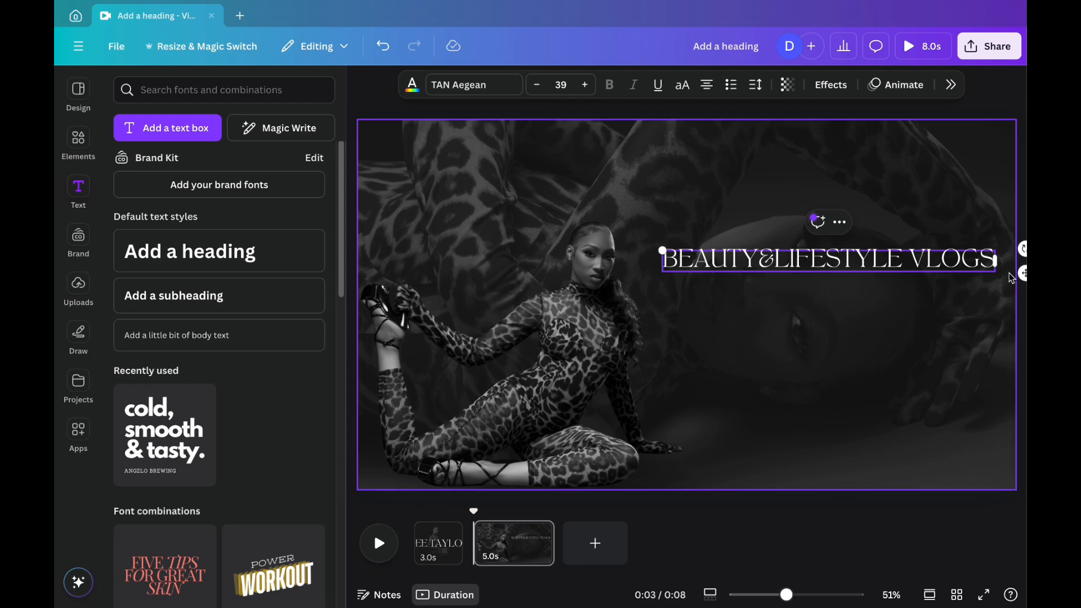
- Nudge the BEAUTY&LIFESTYLE VLOGS heading slightly down and left, then deselect it
{"action": "left_click_drag", "start_coordinate": [1021, 273], "coordinate": [1016, 298]}
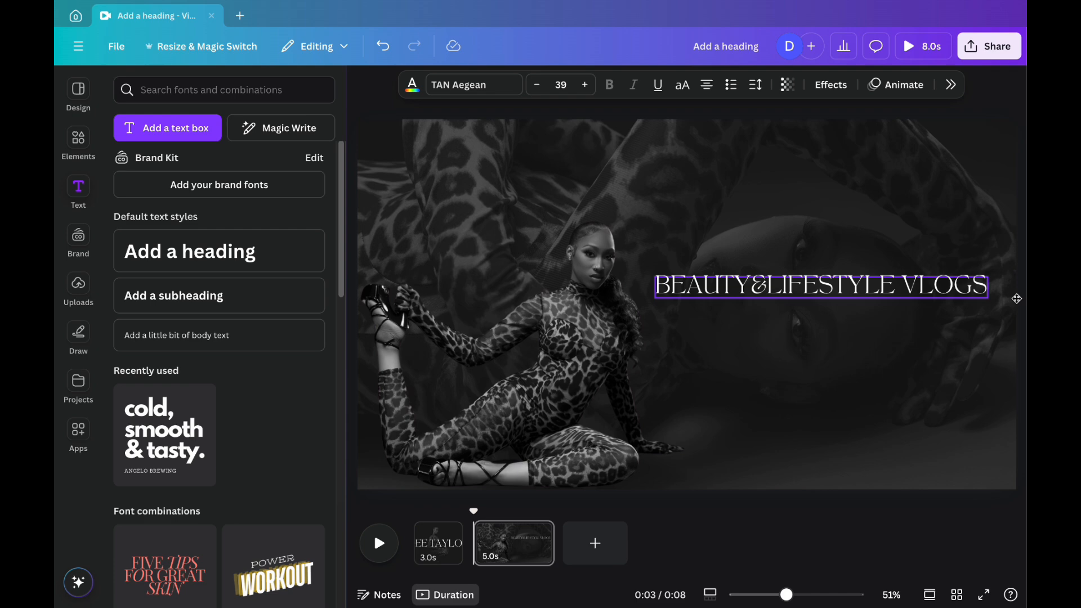
{"action": "left_click_drag", "start_coordinate": [1016, 298], "coordinate": [1016, 299]}
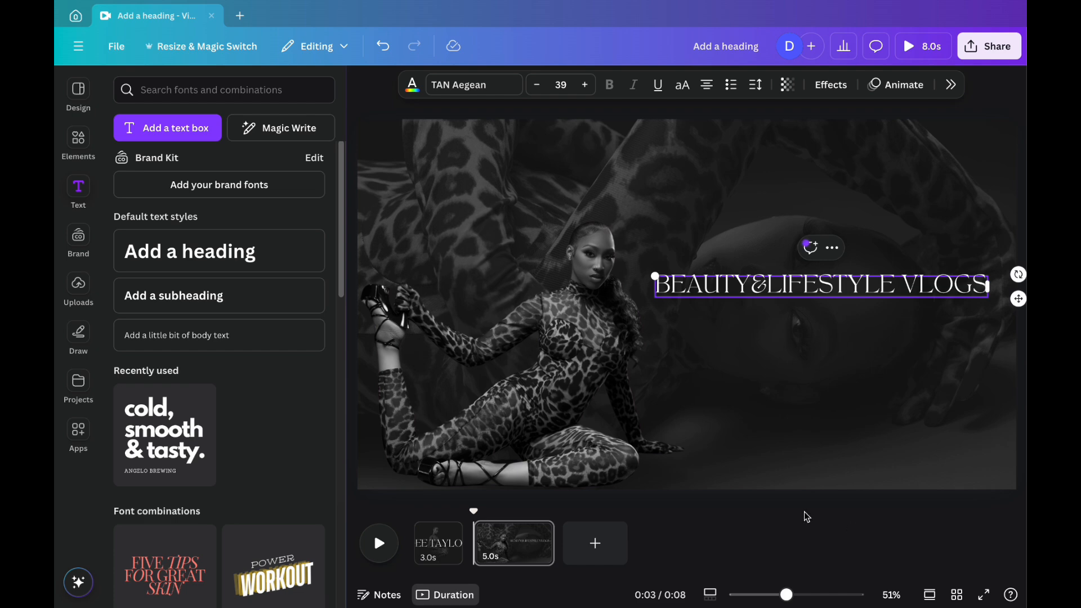
{"action": "left_click", "coordinate": [1004, 101]}
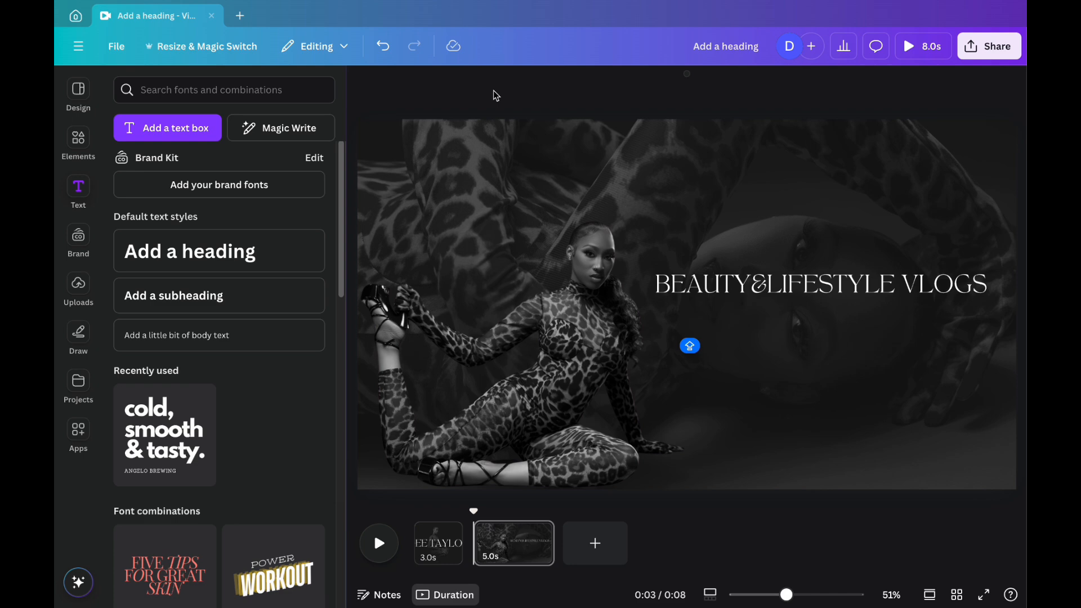
- Search Elements for 'square' and place a square shape beneath the heading
{"action": "left_click", "coordinate": [82, 143]}
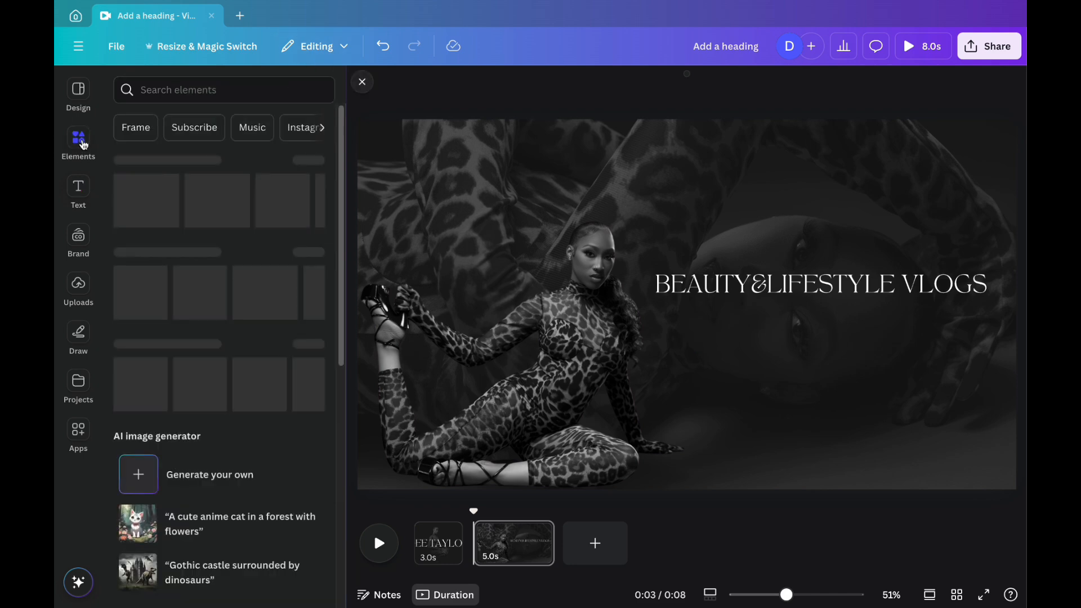
{"action": "left_click", "coordinate": [167, 91]}
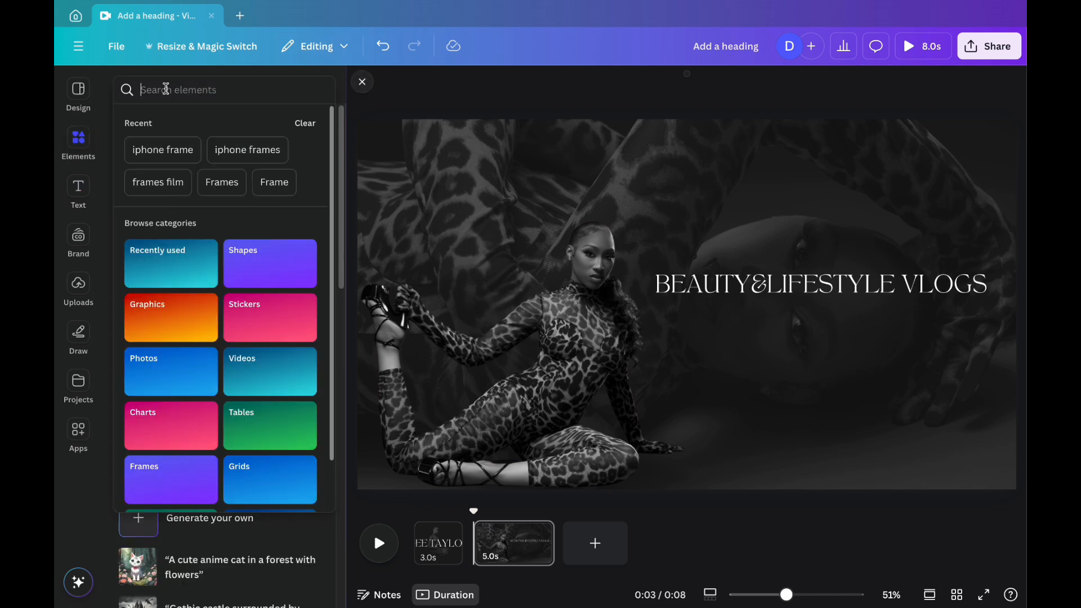
{"action": "type", "text": "s"}
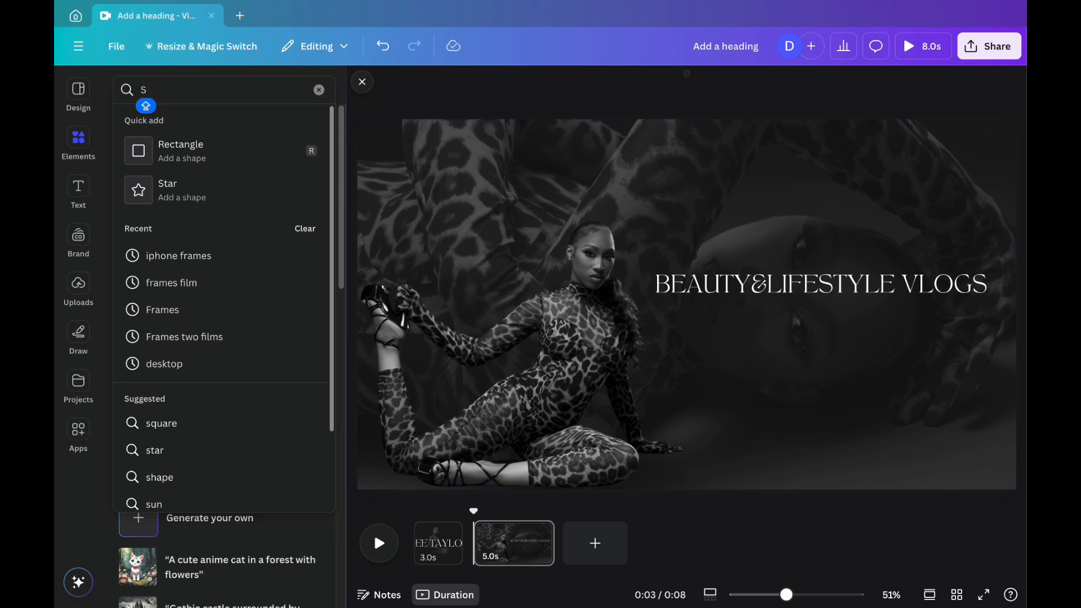
{"action": "key", "text": "BackSpace"}
{"action": "type", "text": "squ"}
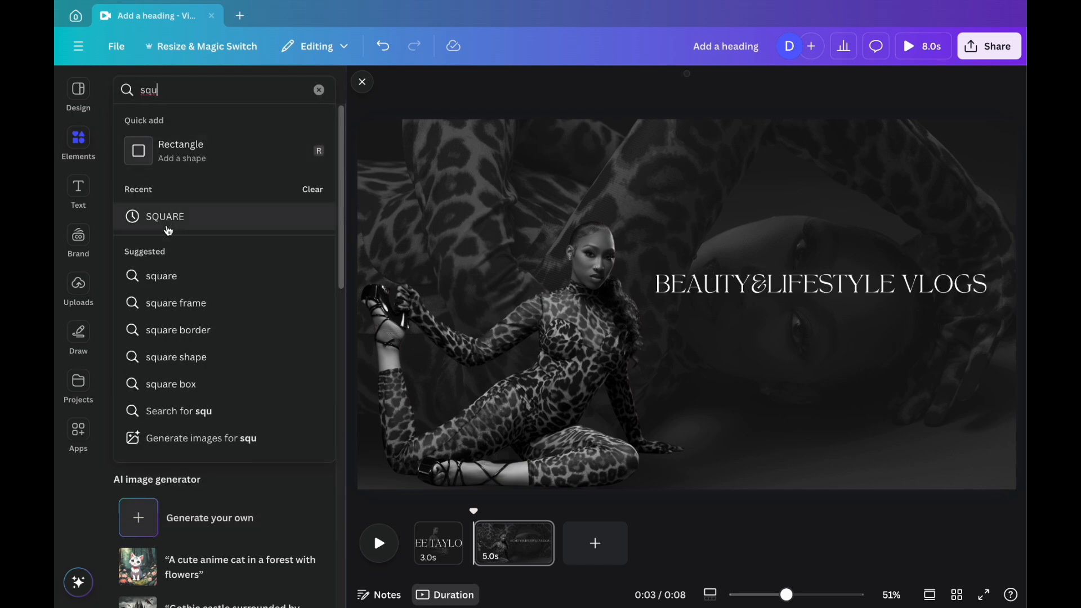
{"action": "left_click", "coordinate": [169, 217]}
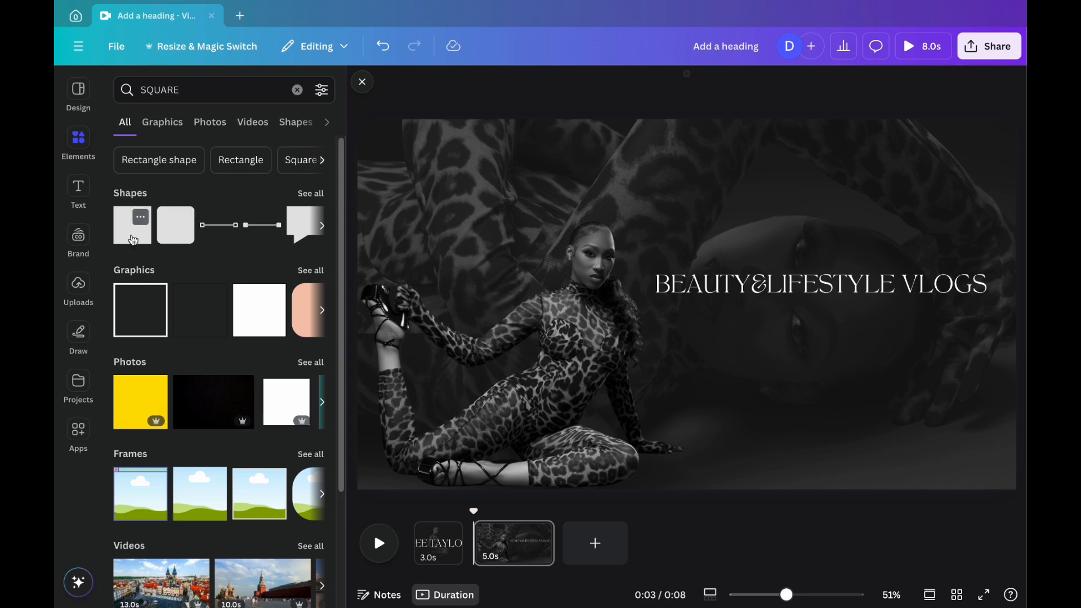
{"action": "left_click", "coordinate": [134, 238]}
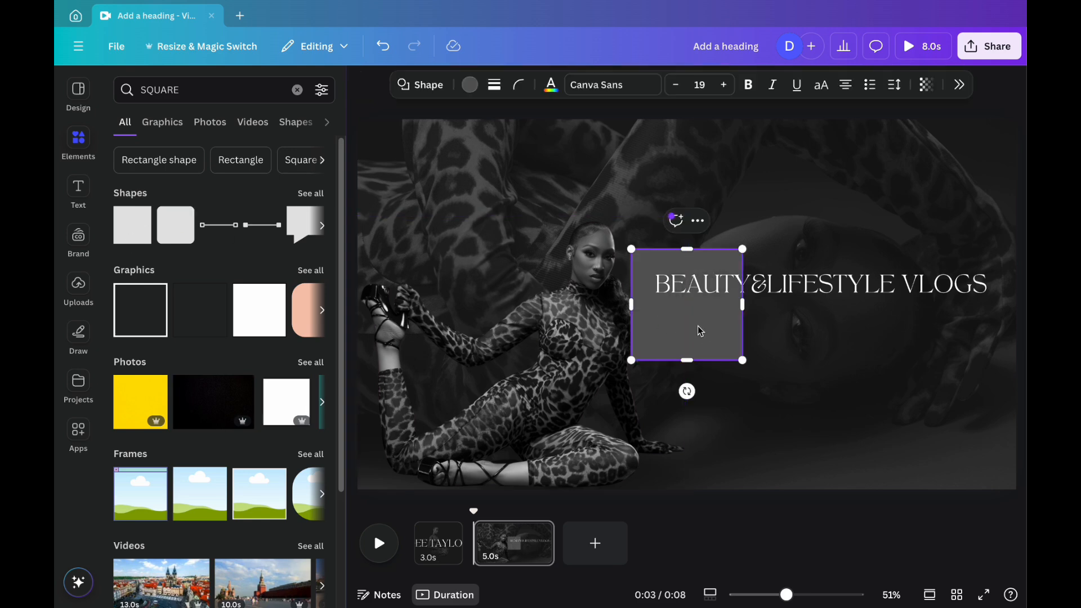
{"action": "left_click_drag", "start_coordinate": [700, 331], "coordinate": [773, 396]}
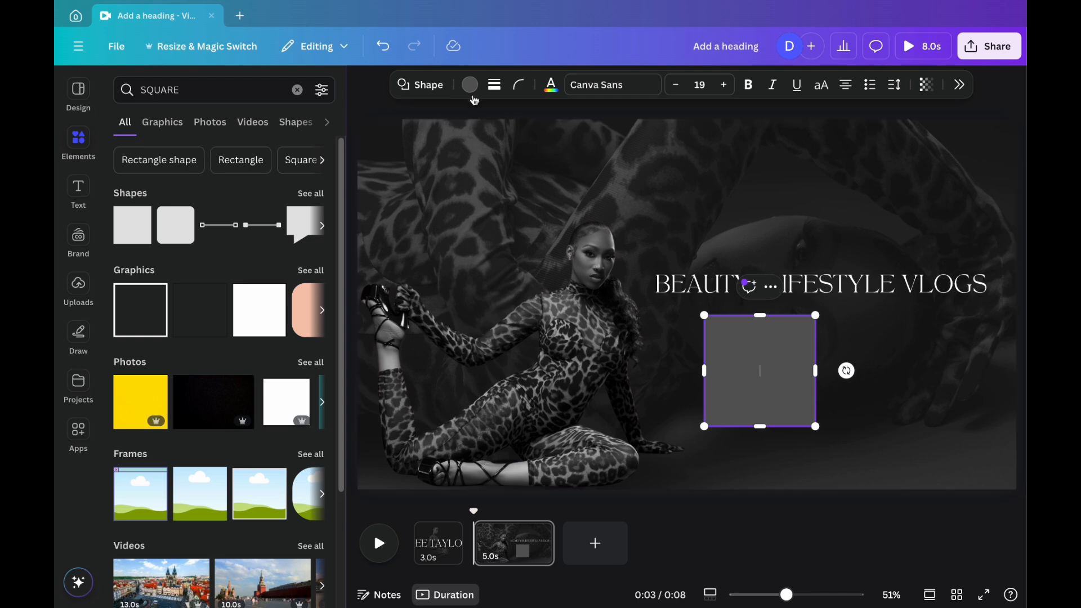
- Colour the square white and type 'WEEKLY VIDEOS!' inside it
{"action": "left_click", "coordinate": [472, 87]}
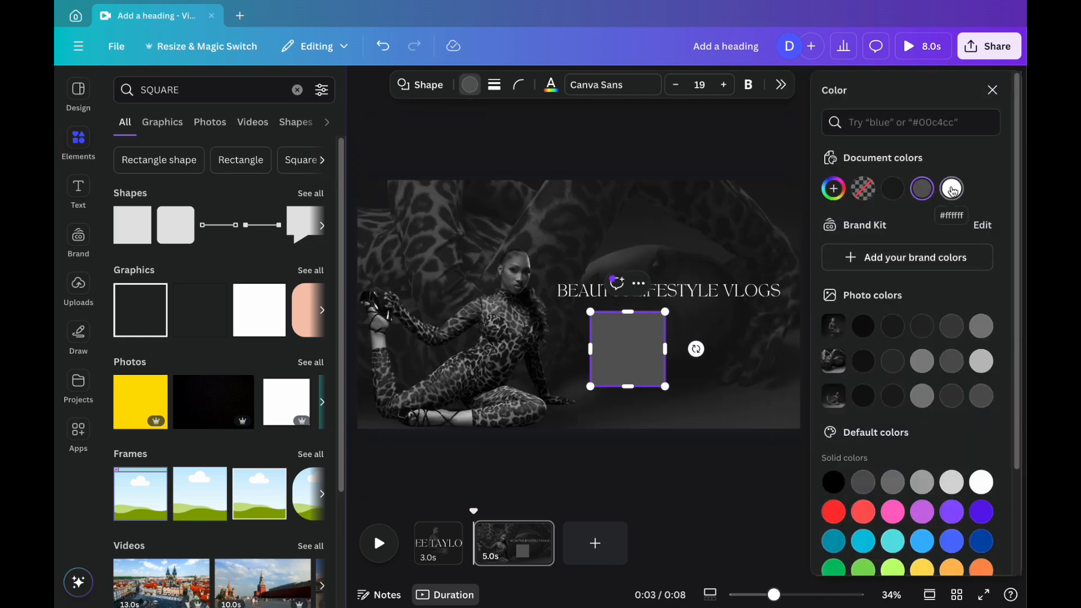
{"action": "left_click", "coordinate": [951, 189]}
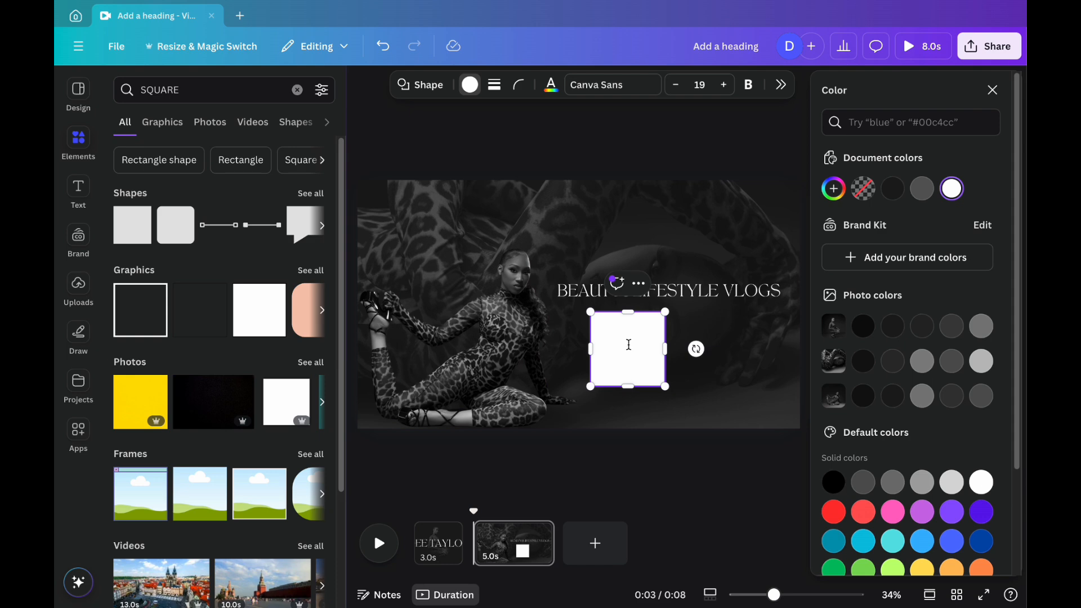
{"action": "left_click", "coordinate": [550, 89]}
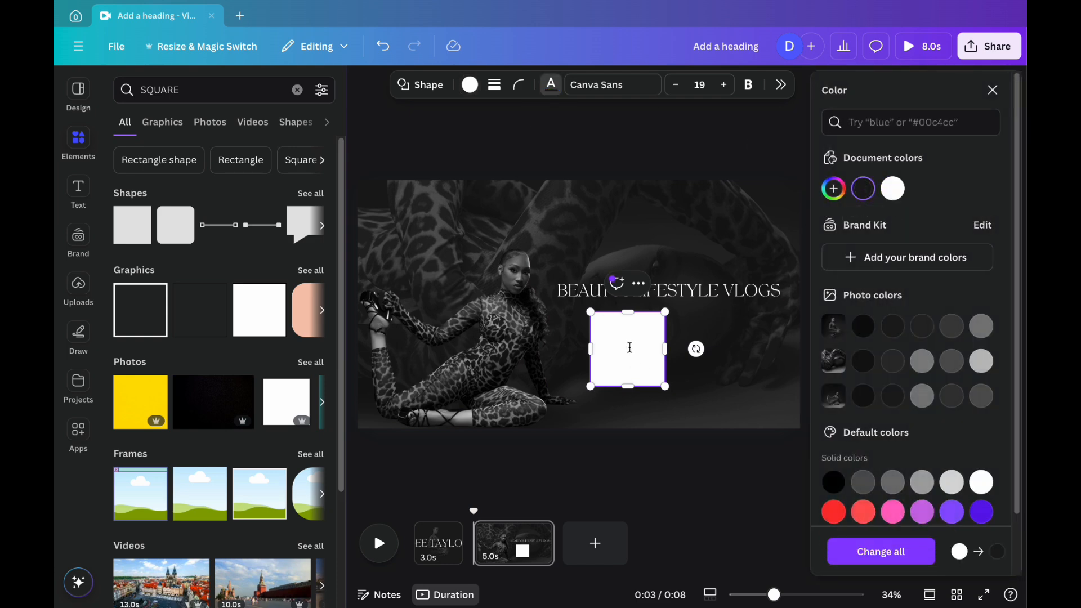
{"action": "type", "text": "w"}
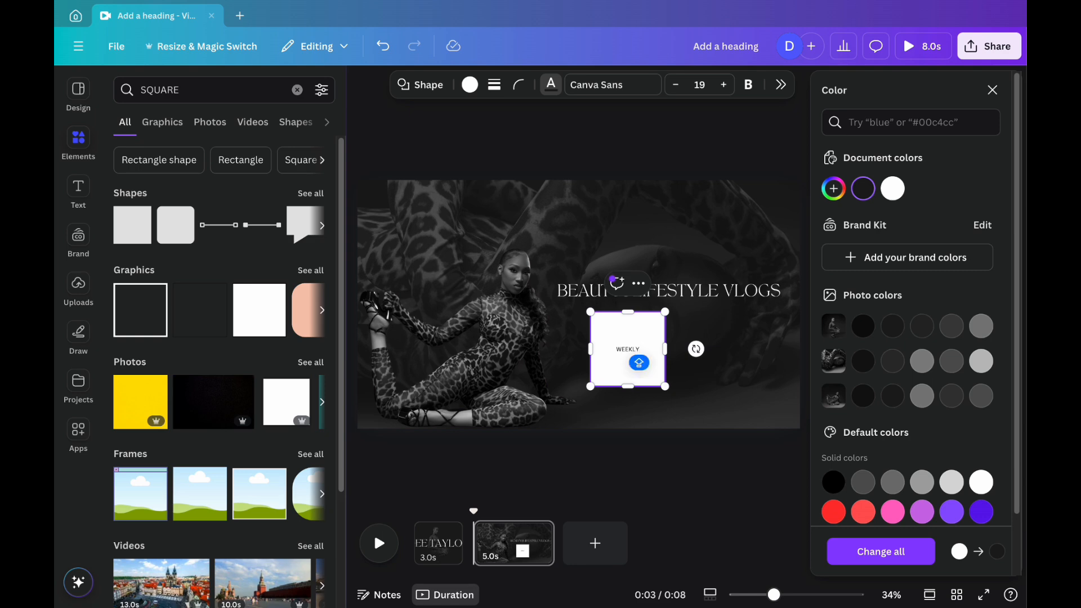
{"action": "type", "text": "EEKLY VIDEOS!"}
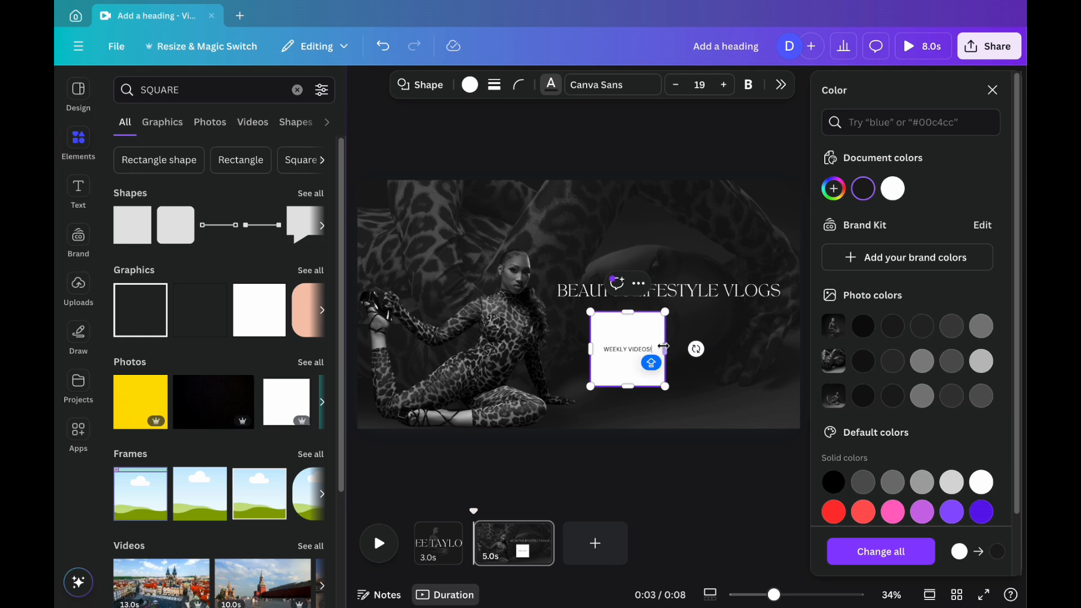
- Stretch the white box into a thin full-width bar directly under the heading
{"action": "left_click_drag", "start_coordinate": [667, 350], "coordinate": [783, 339]}
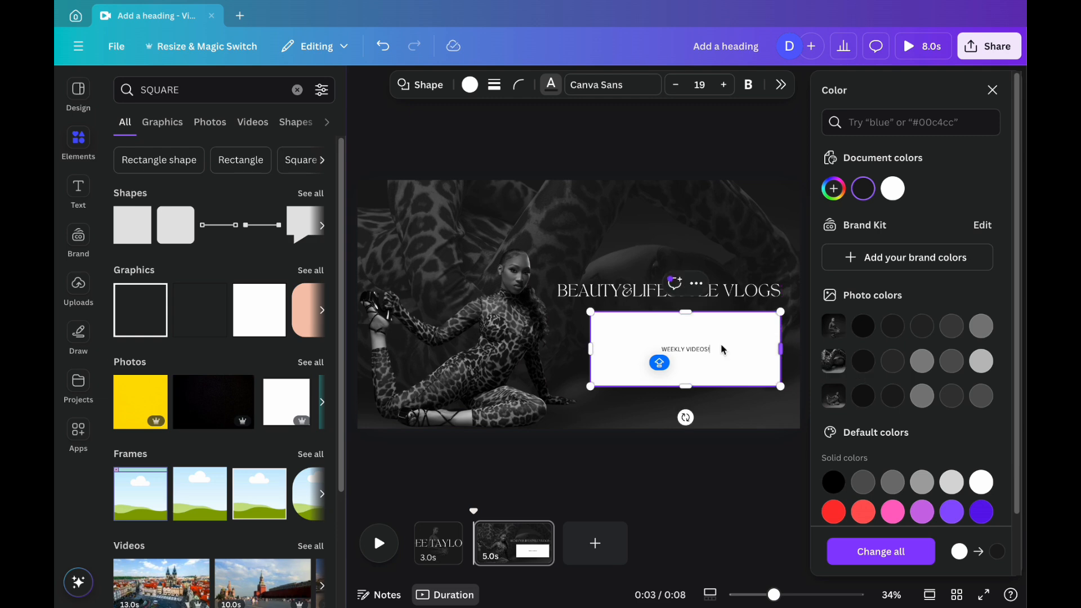
{"action": "left_click_drag", "start_coordinate": [590, 349], "coordinate": [557, 350]}
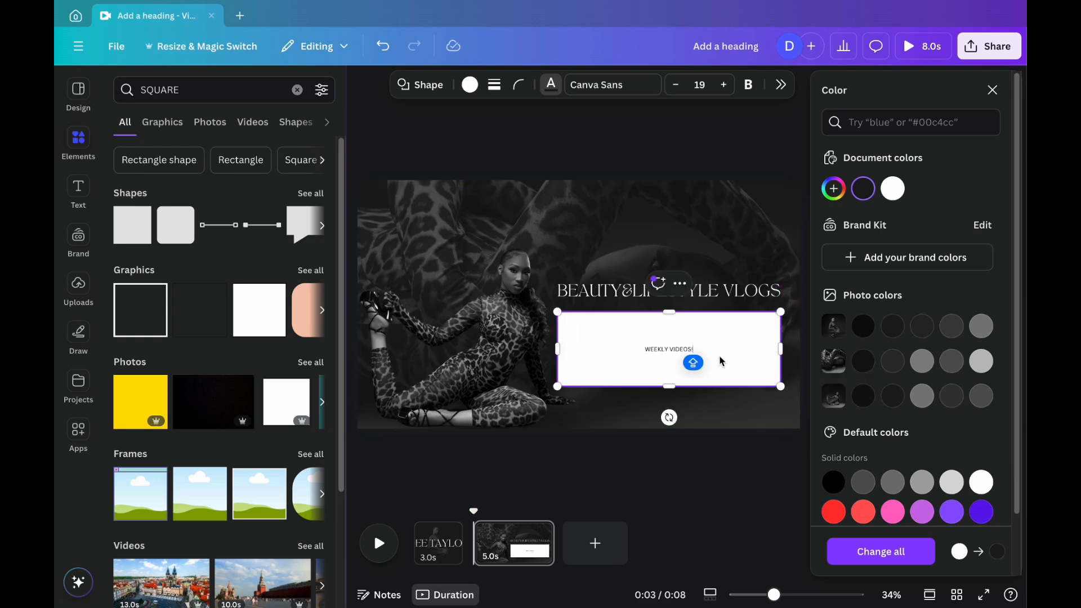
{"action": "left_click_drag", "start_coordinate": [721, 361], "coordinate": [722, 349]}
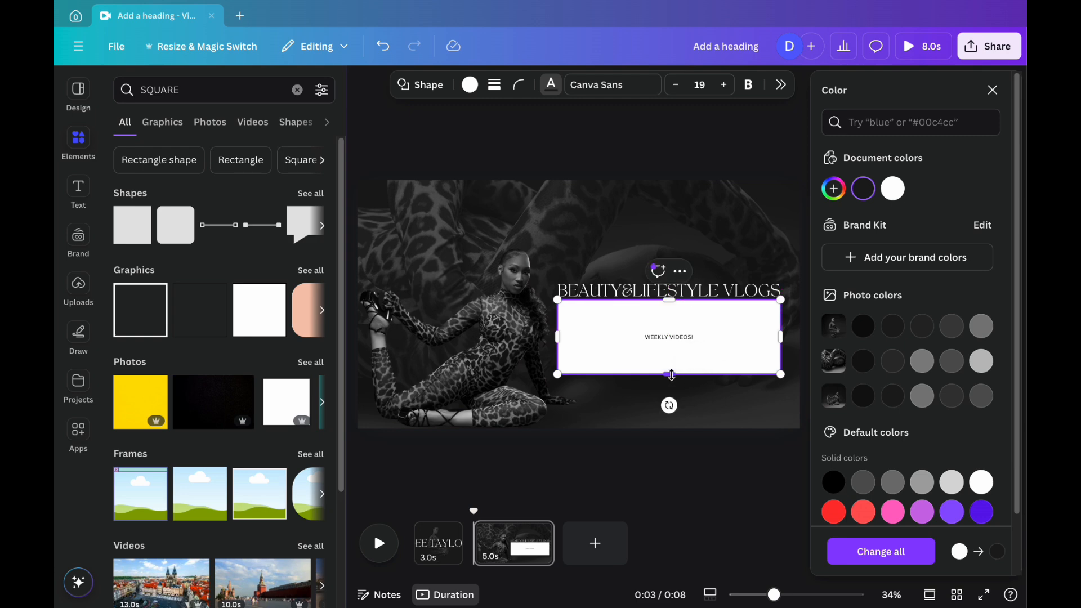
{"action": "left_click_drag", "start_coordinate": [669, 374], "coordinate": [678, 310]}
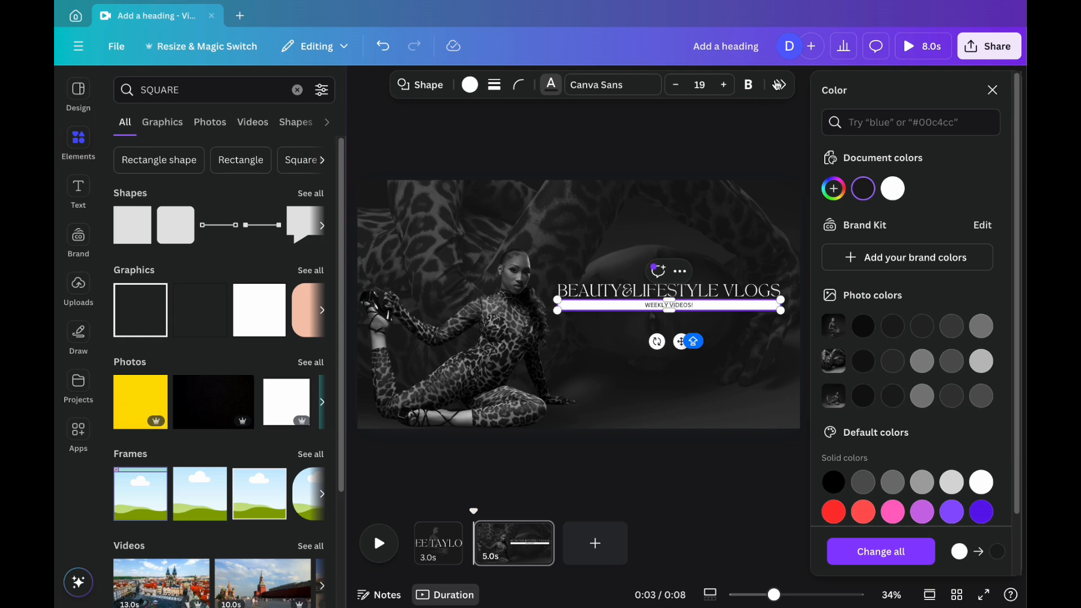
- Set the WEEKLY VIDEOS! text's letter spacing to 175
{"action": "left_click", "coordinate": [782, 85]}
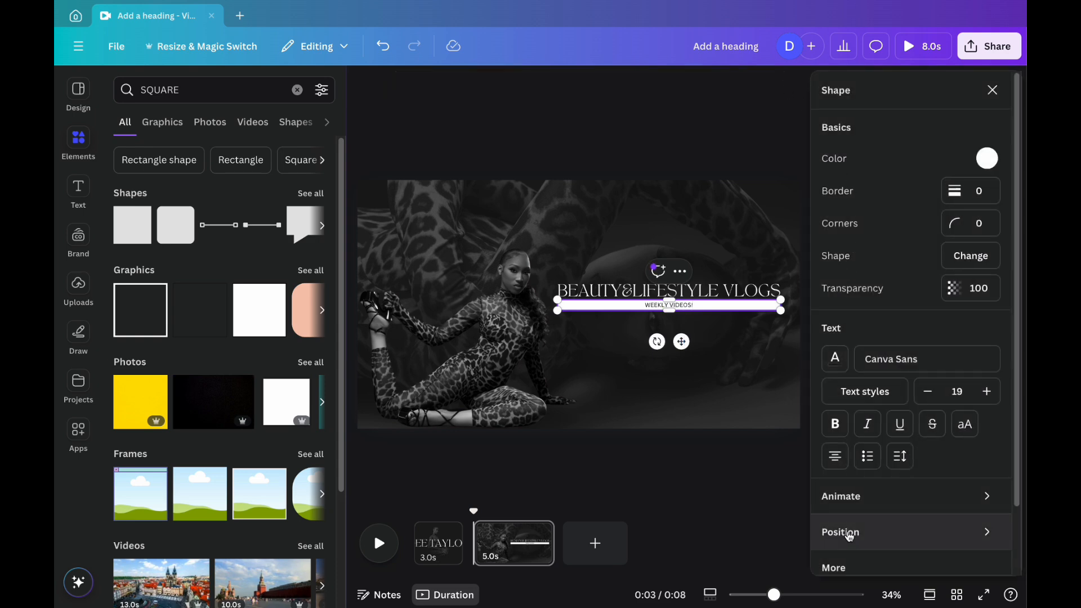
{"action": "left_click", "coordinate": [901, 460]}
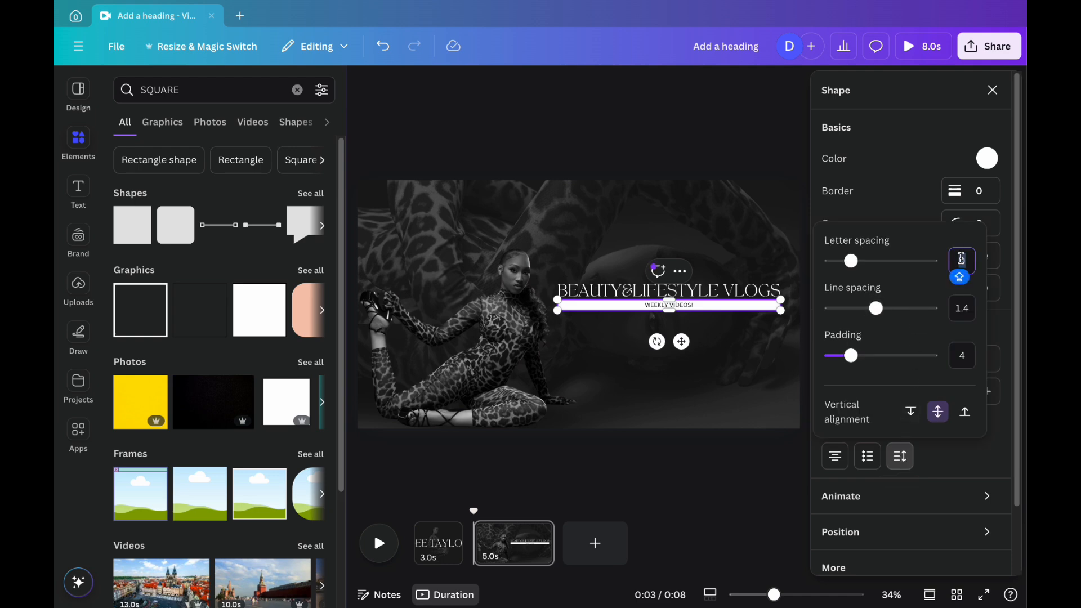
{"action": "type", "text": "175"}
{"action": "key", "text": "Return"}
{"action": "left_click", "coordinate": [992, 91]}
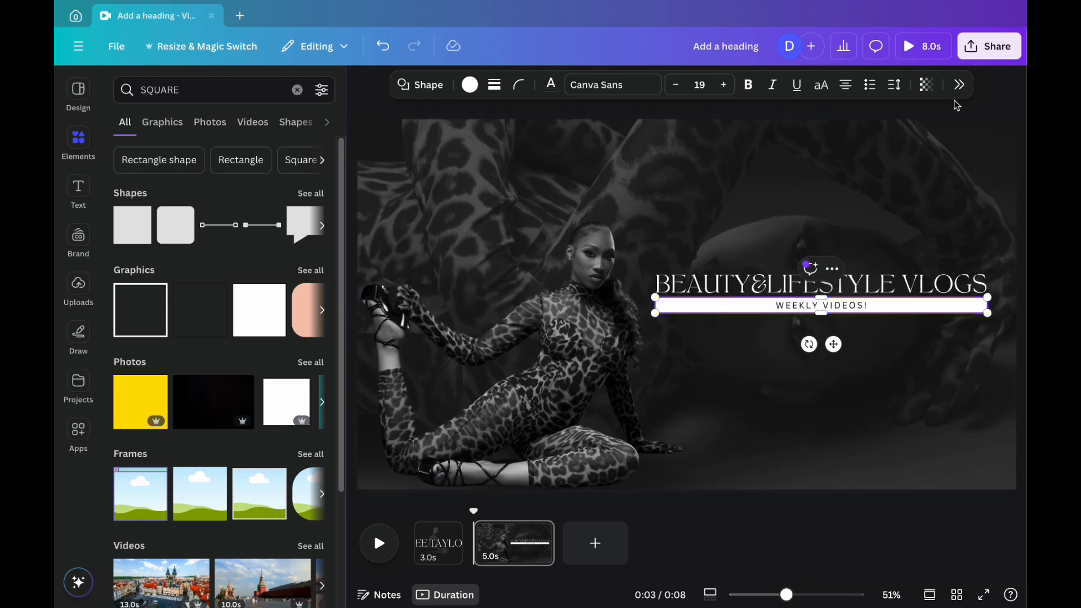
{"action": "left_click", "coordinate": [945, 121]}
- Add the red SUBSCRIBE graphic from recently used elements, shrink it, and centre it under the WEEKLY VIDEOS! bar
{"action": "left_click", "coordinate": [312, 168]}
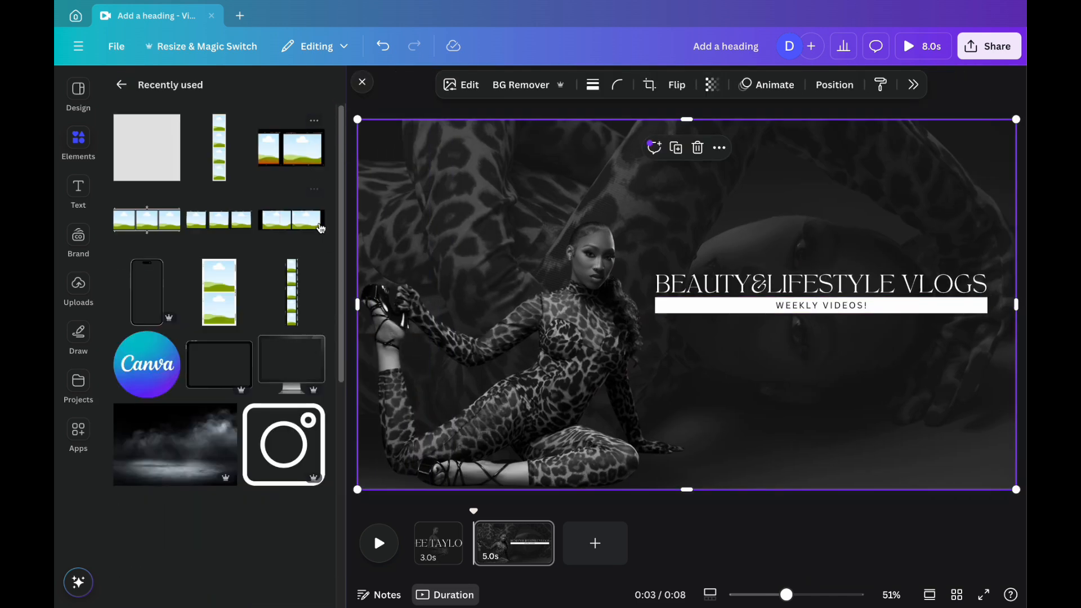
{"action": "scroll", "coordinate": [265, 404], "scroll_direction": "down", "scroll_amount": 2}
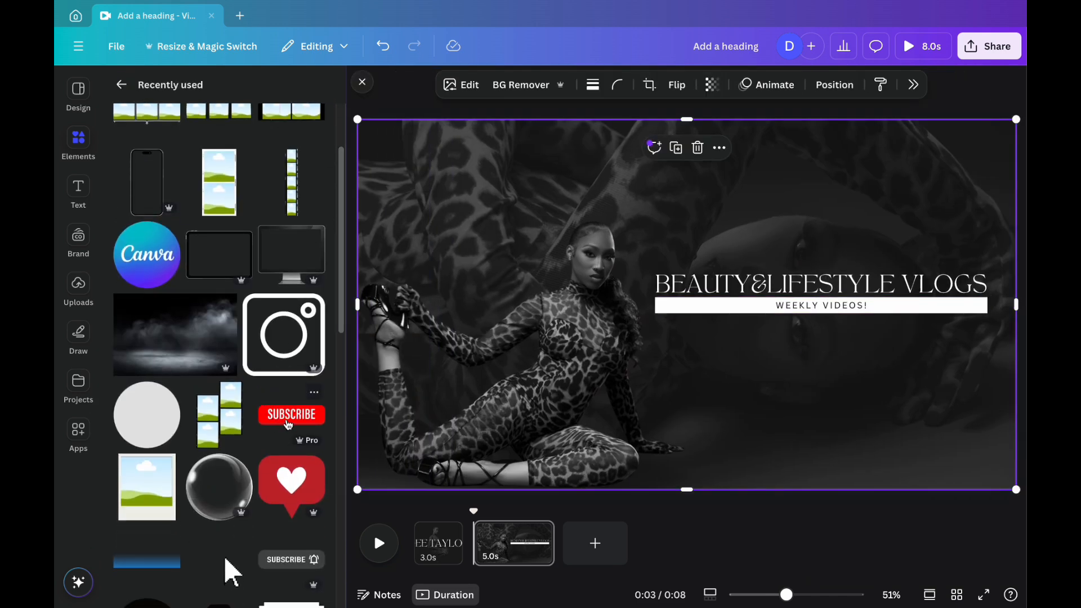
{"action": "left_click", "coordinate": [289, 418]}
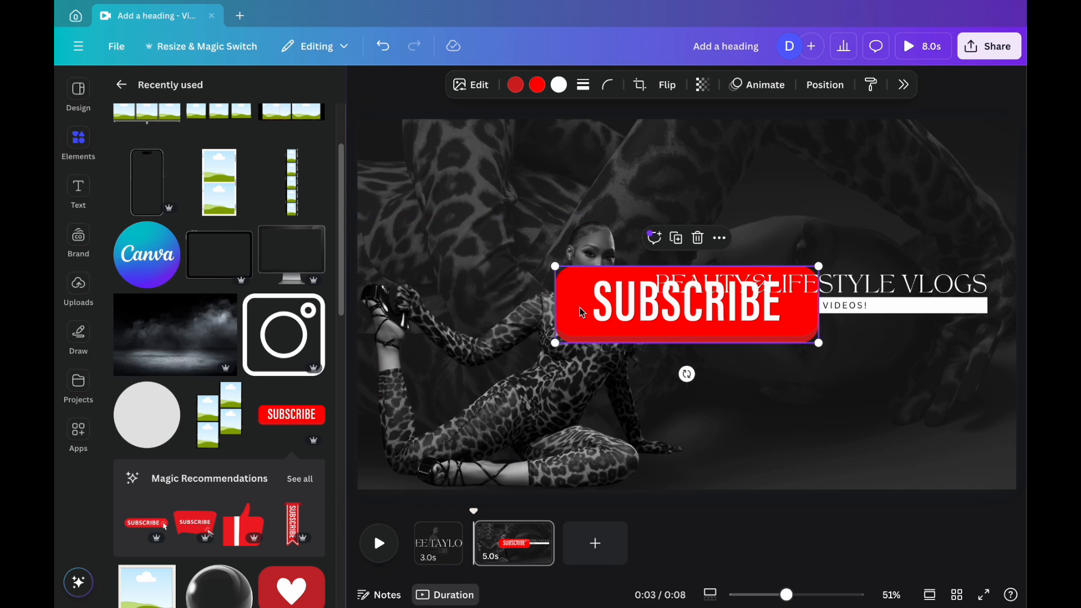
{"action": "left_click_drag", "start_coordinate": [582, 312], "coordinate": [725, 389]}
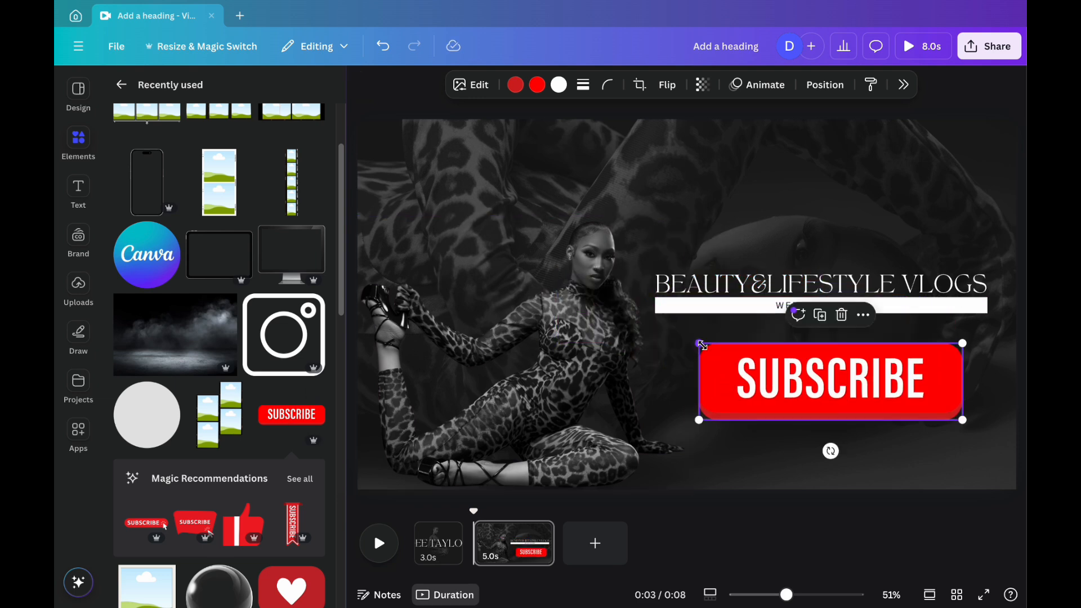
{"action": "left_click_drag", "start_coordinate": [699, 343], "coordinate": [906, 404]}
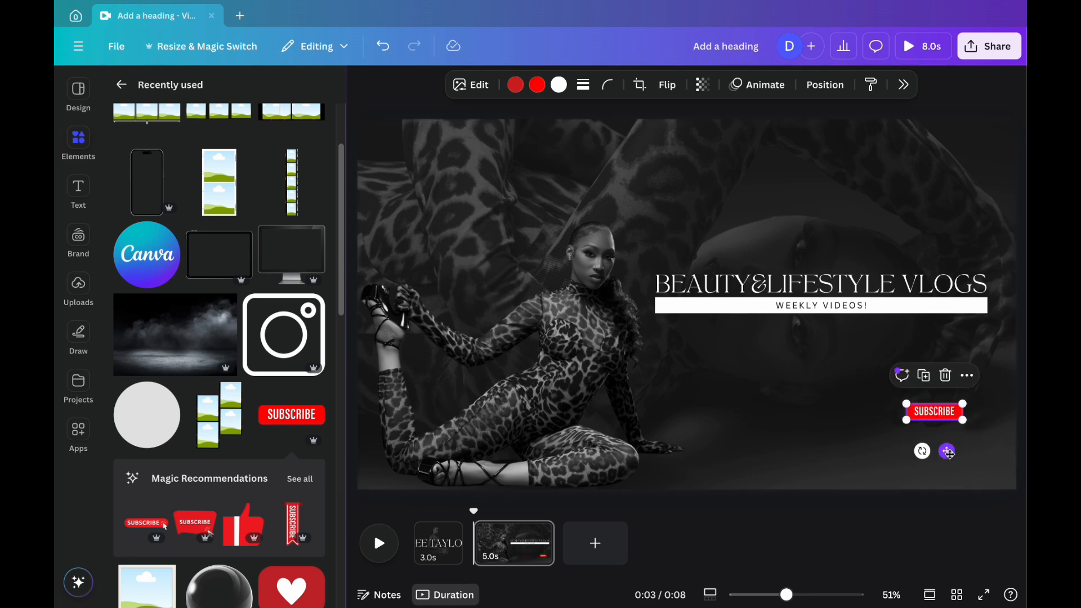
{"action": "left_click_drag", "start_coordinate": [947, 450], "coordinate": [825, 426]}
{"action": "left_click_drag", "start_coordinate": [808, 439], "coordinate": [839, 440]}
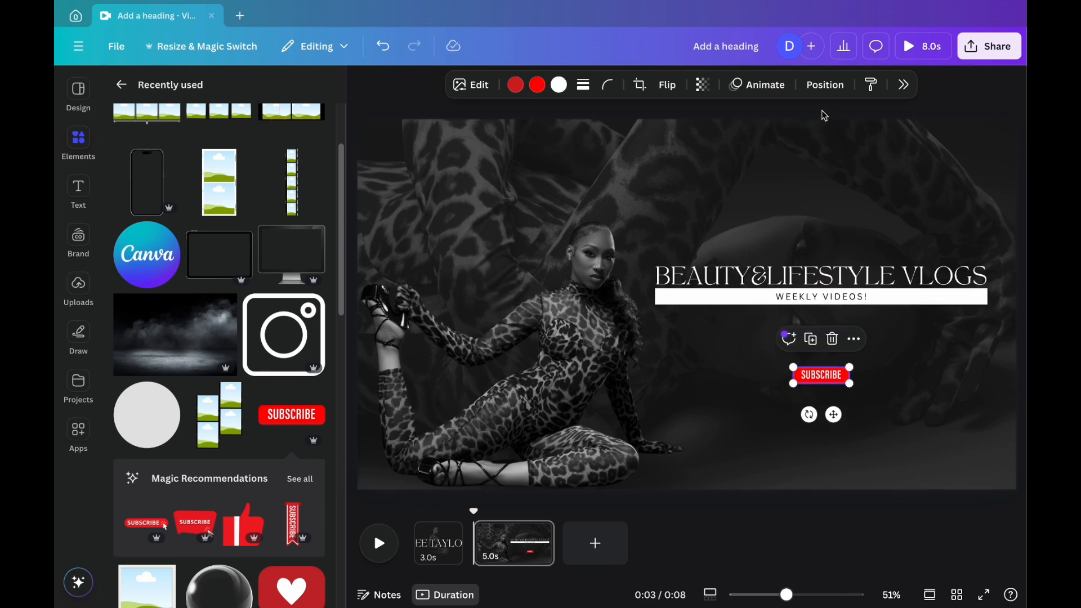
- Give the SUBSCRIBE button a Pulse animation with intensity at its minimum
{"action": "left_click", "coordinate": [757, 85]}
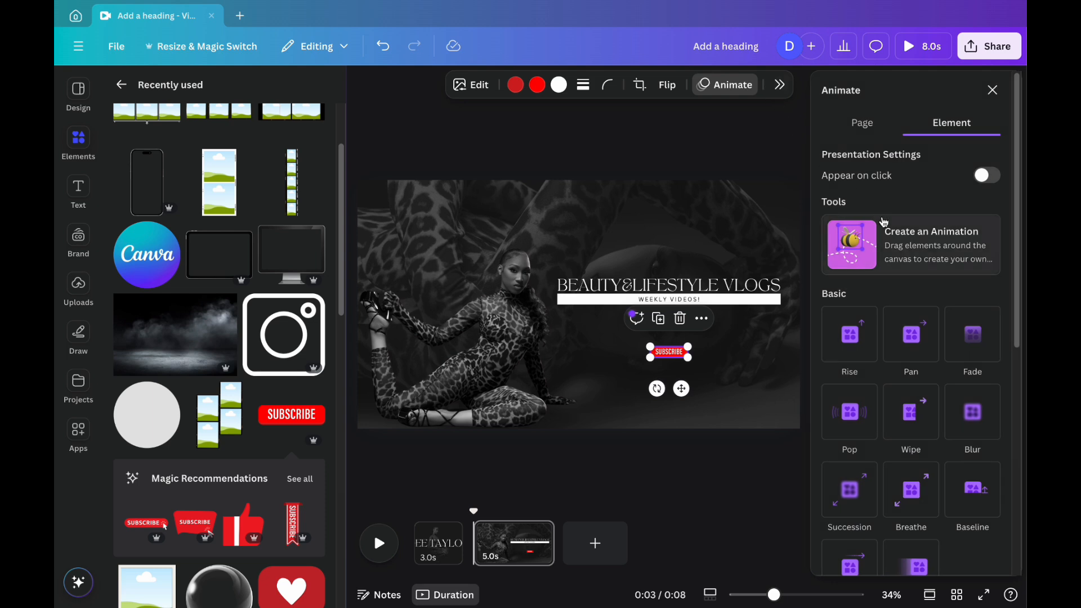
{"action": "left_click_drag", "start_coordinate": [1019, 200], "coordinate": [1020, 419]}
{"action": "left_click", "coordinate": [972, 455]}
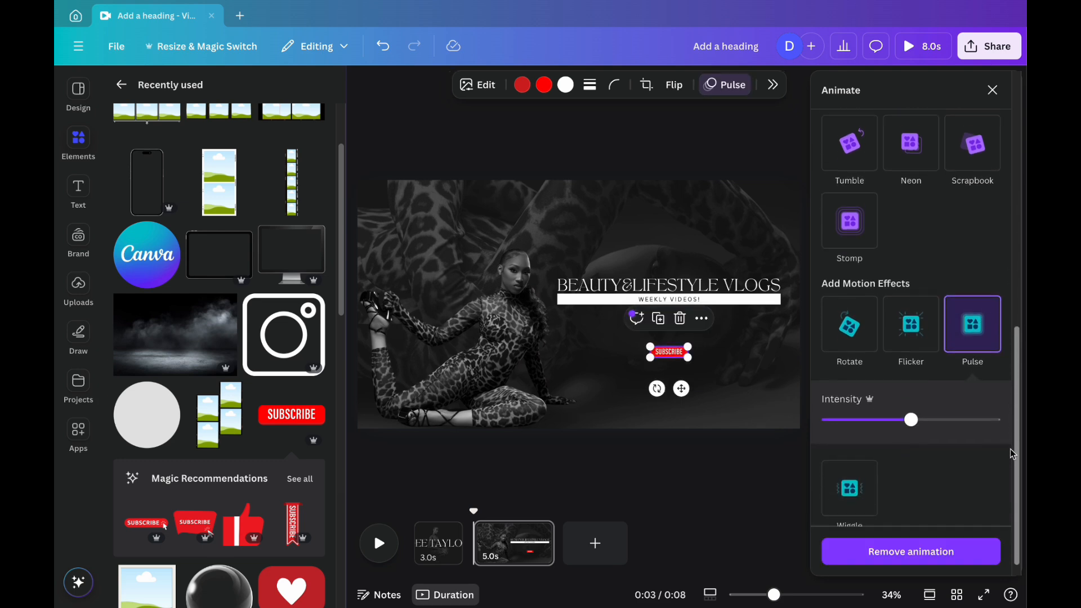
{"action": "left_click_drag", "start_coordinate": [914, 406], "coordinate": [834, 408]}
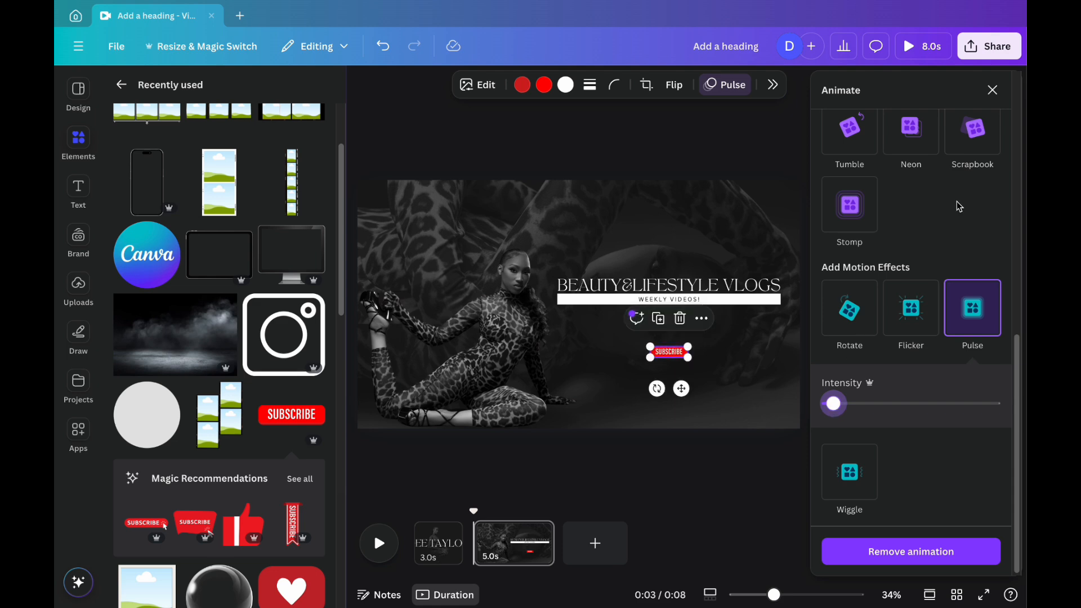
{"action": "left_click", "coordinate": [836, 403]}
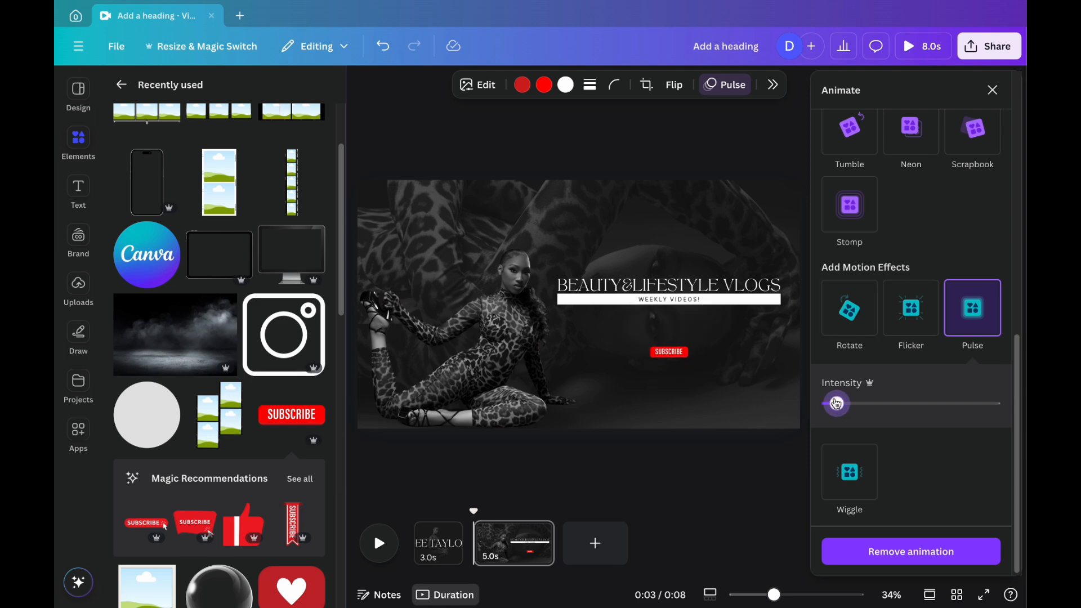
{"action": "left_click", "coordinate": [993, 91]}
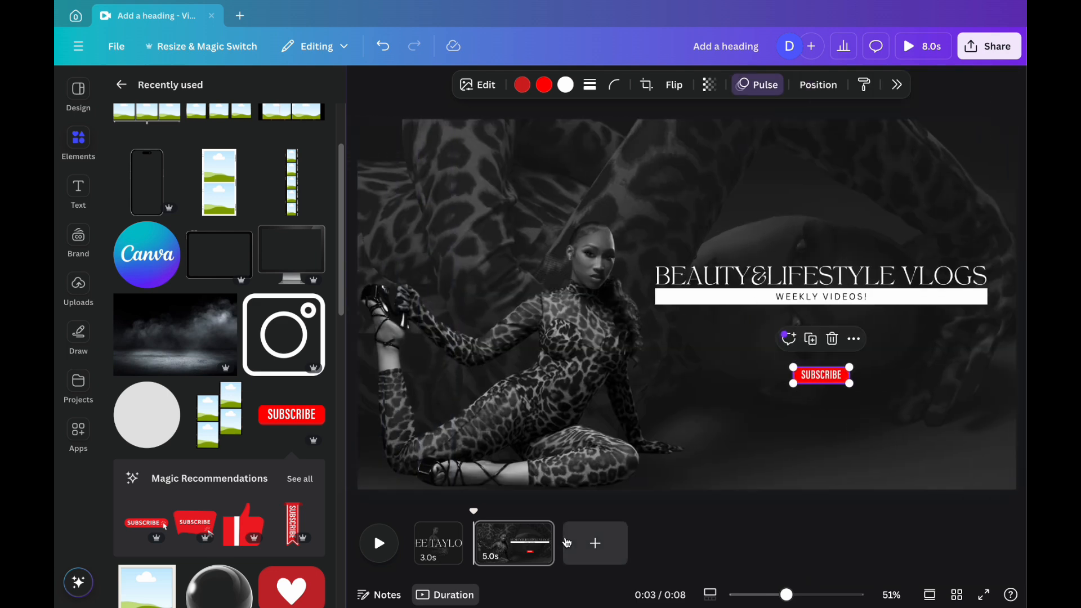
- Shorten page 2 to 3.9 seconds, add a blank page 3, and drop the uploaded black cat photo on it
{"action": "mouse_move", "coordinate": [553, 544]}
{"action": "left_mouse_down"}
{"action": "mouse_move", "coordinate": [526, 545]}
{"action": "mouse_move", "coordinate": [535, 544]}
{"action": "left_mouse_up"}
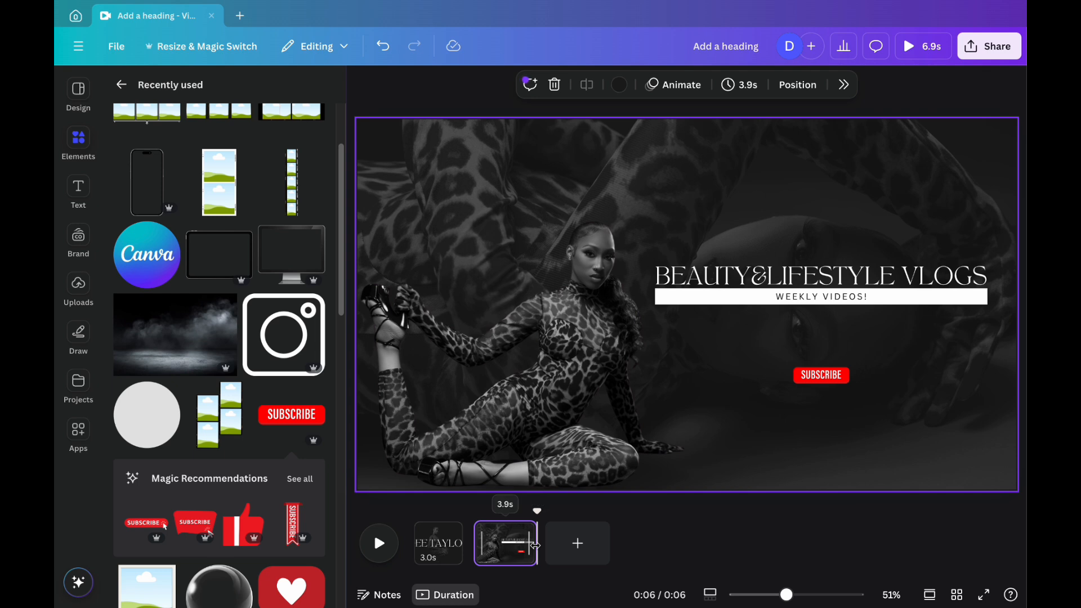
{"action": "left_click", "coordinate": [586, 545]}
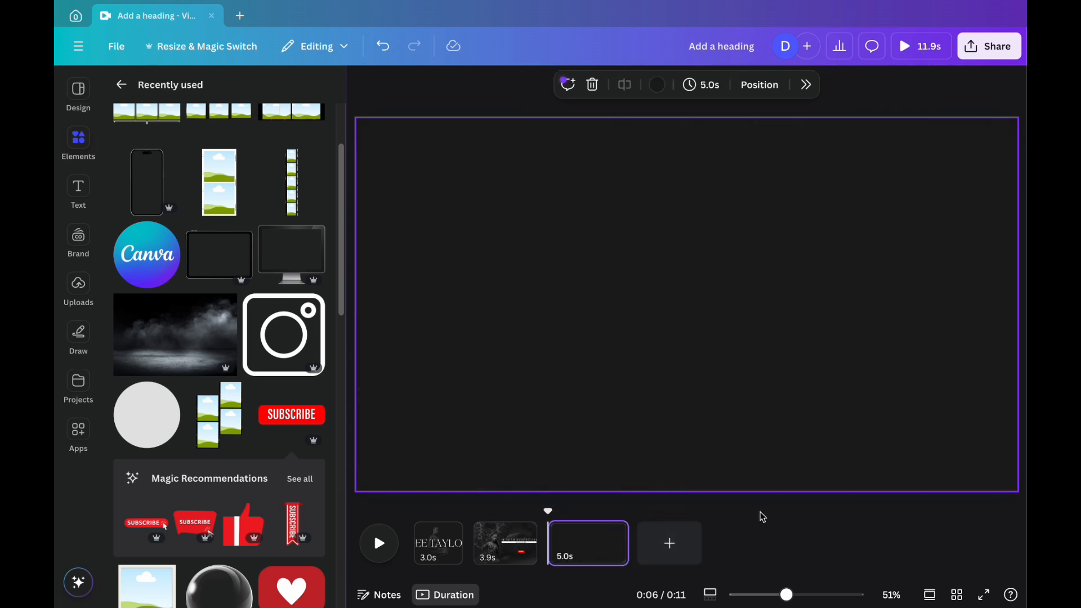
{"action": "left_click", "coordinate": [80, 292]}
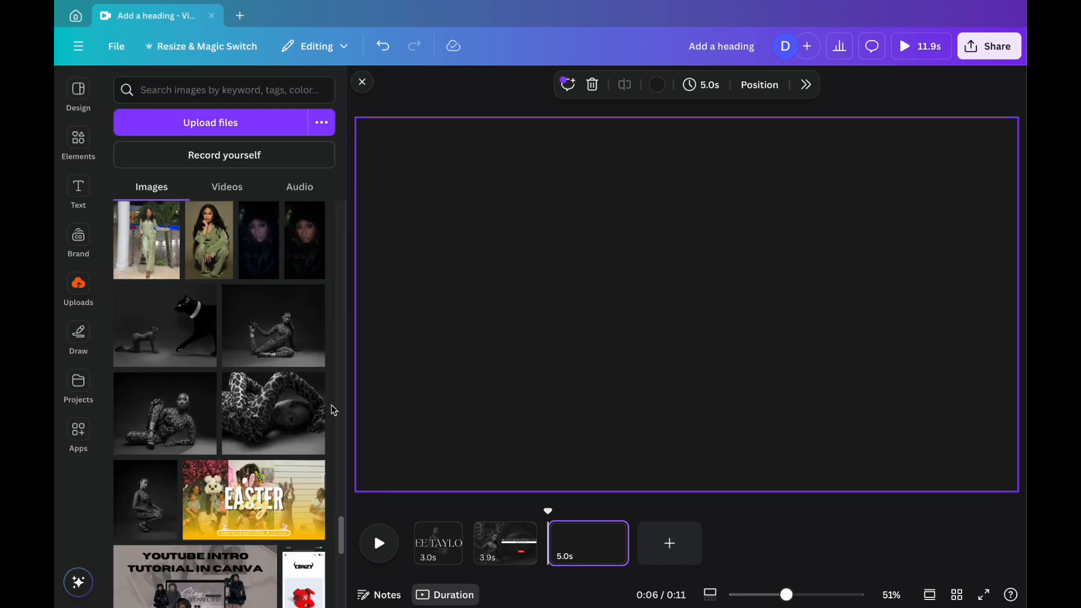
{"action": "left_click_drag", "start_coordinate": [342, 524], "coordinate": [343, 240]}
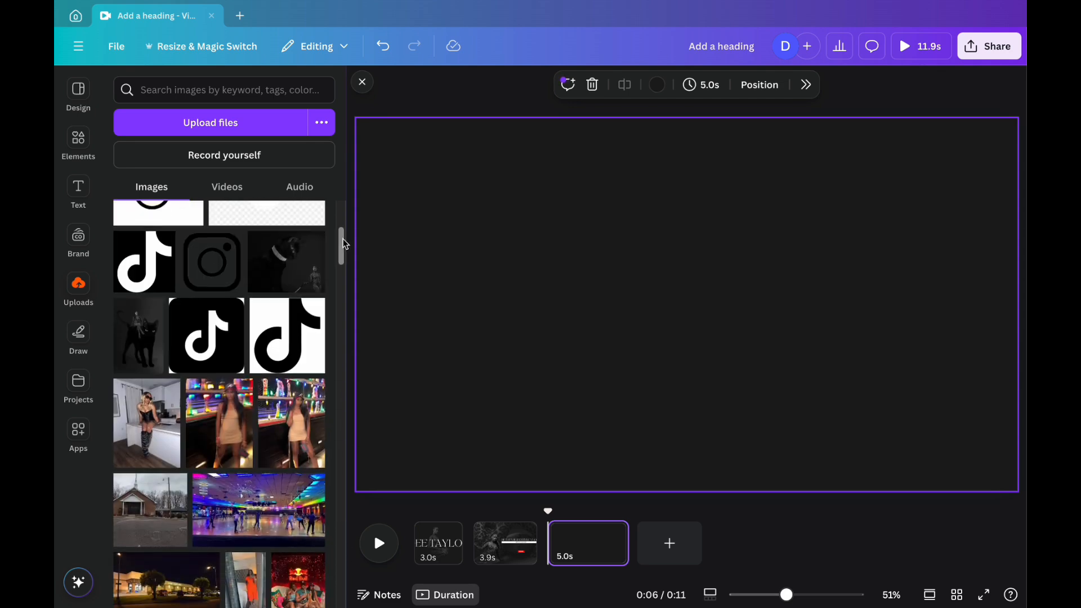
{"action": "left_click", "coordinate": [141, 341]}
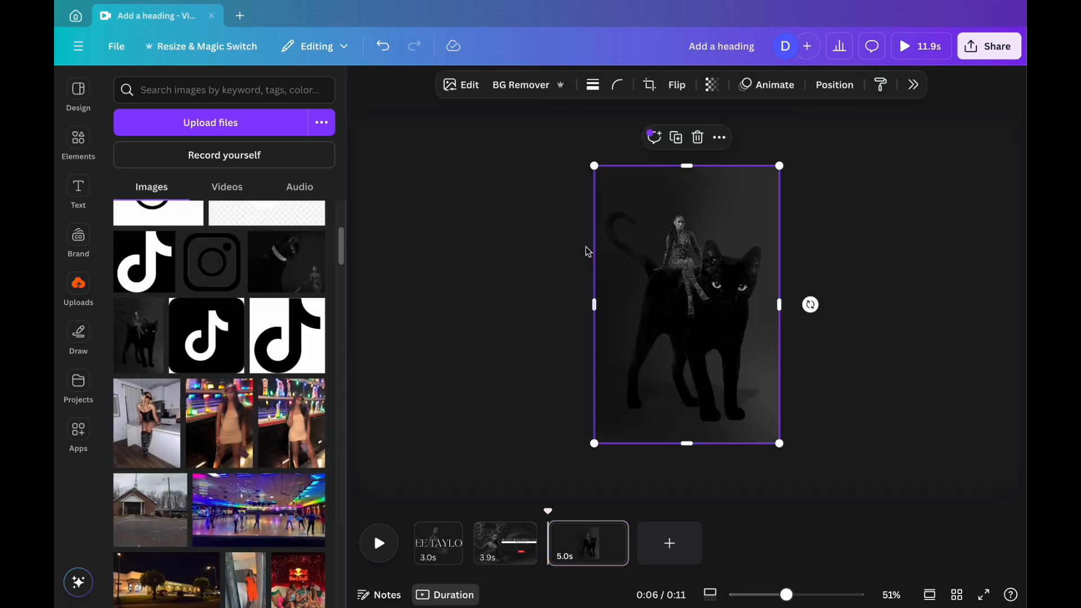
- Remove the cat photo's background and enlarge it over the lower left of page 3
{"action": "left_click", "coordinate": [532, 86]}
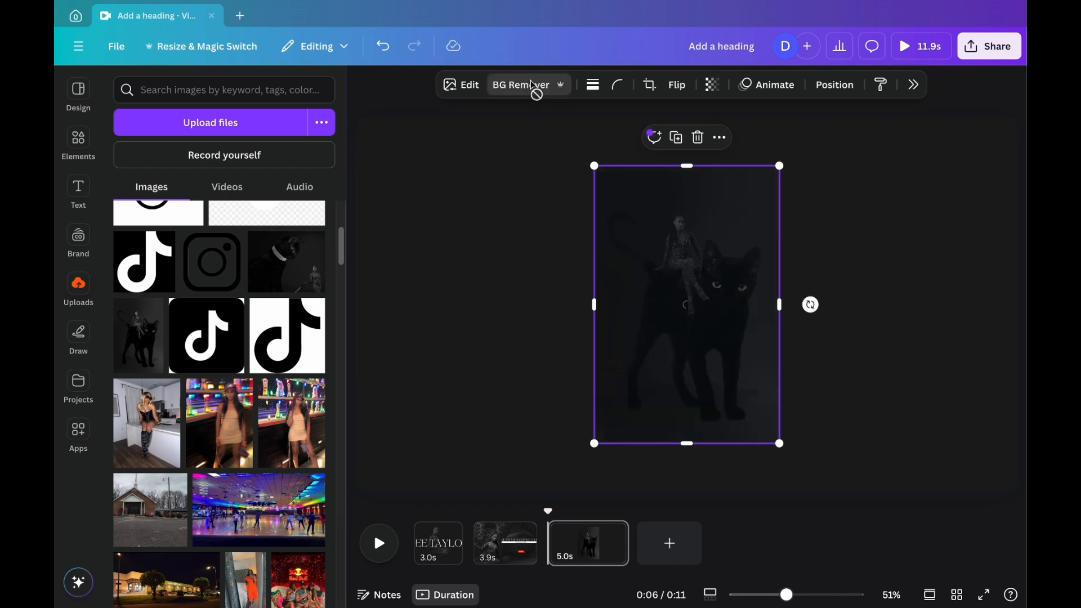
{"action": "left_click", "coordinate": [364, 84]}
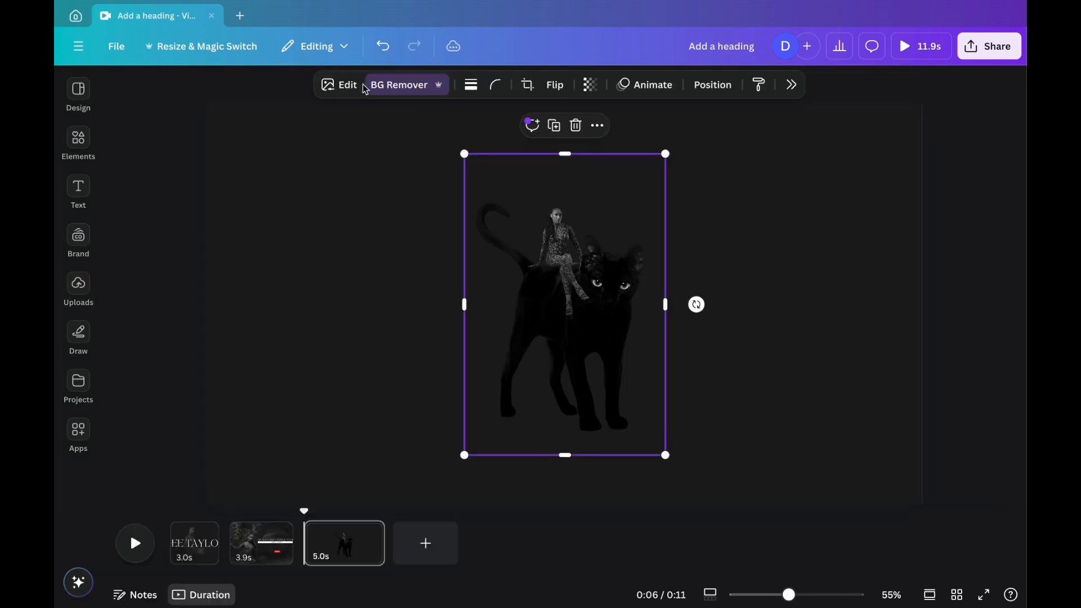
{"action": "left_click_drag", "start_coordinate": [545, 293], "coordinate": [334, 417]}
{"action": "left_click_drag", "start_coordinate": [432, 326], "coordinate": [553, 93]}
{"action": "left_click", "coordinate": [981, 152]}
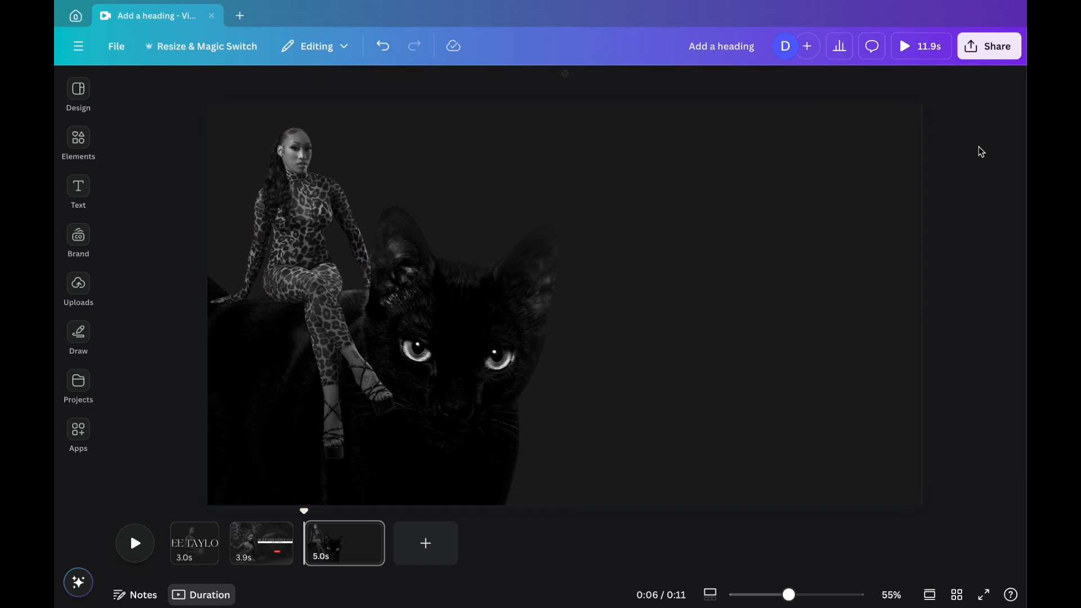
- Set the cat image's transparency to 35
{"action": "left_click", "coordinate": [456, 344]}
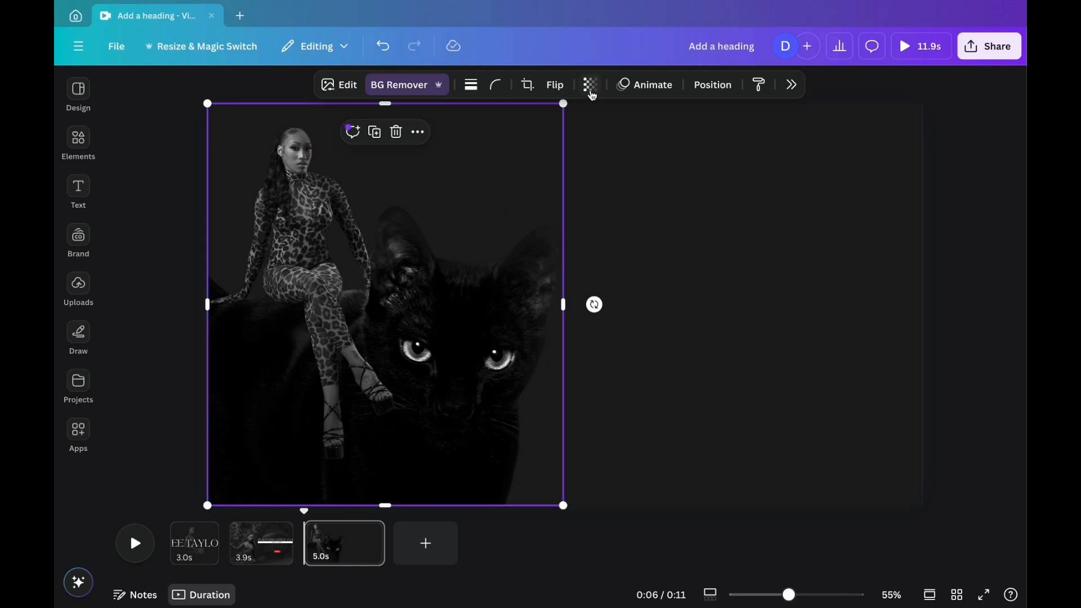
{"action": "left_click", "coordinate": [590, 86]}
{"action": "left_click_drag", "start_coordinate": [623, 140], "coordinate": [566, 146]}
{"action": "left_click", "coordinate": [991, 115]}
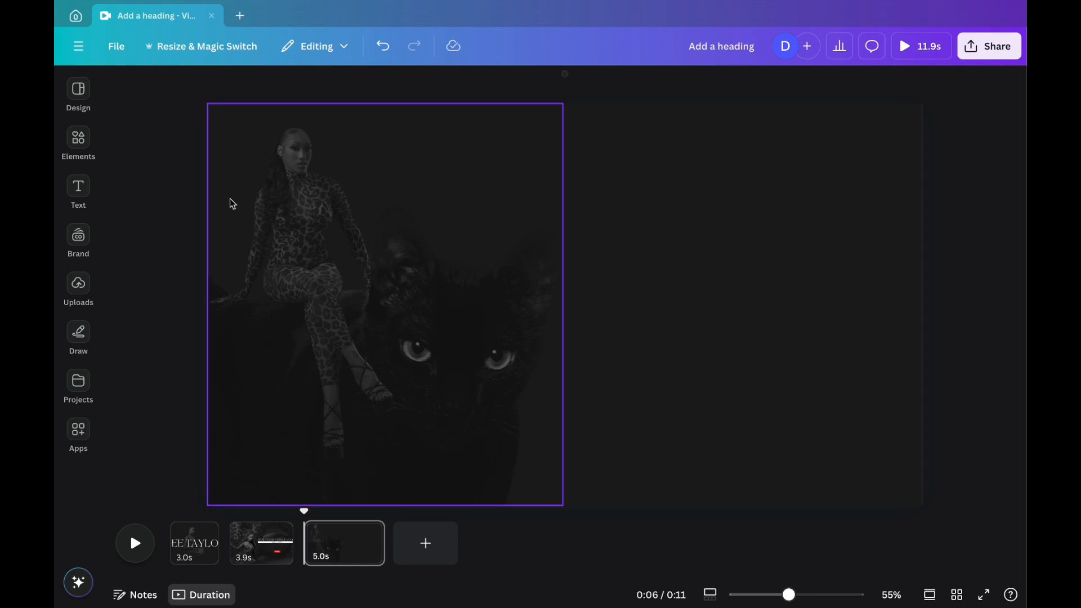
- Remove the leopard-print photo's background, enlarge it at lower right, and crop its left side to a tall strip
{"action": "mouse_move", "coordinate": [78, 288]}
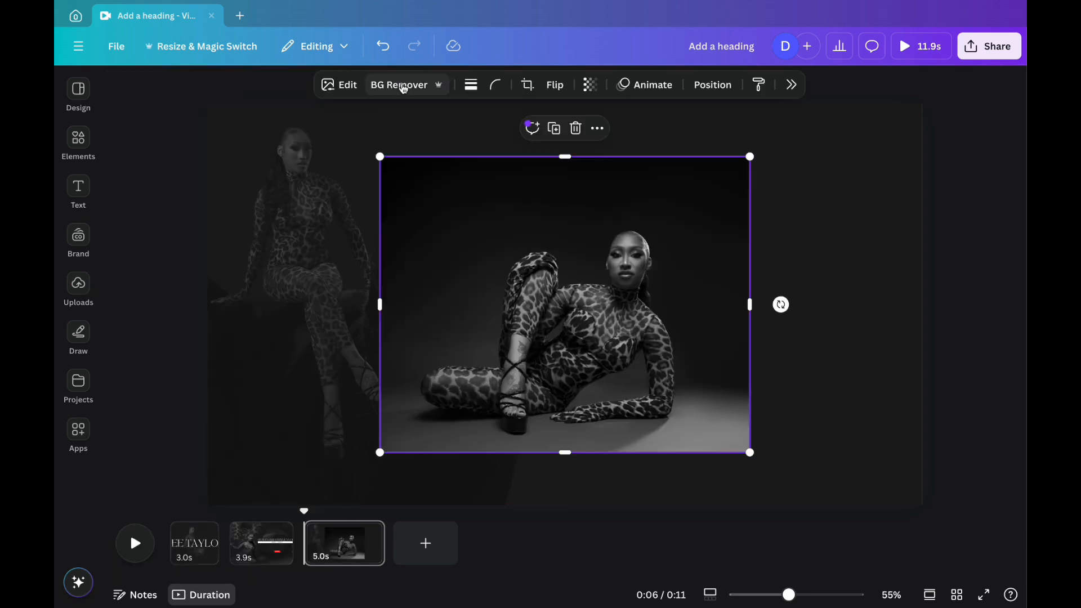
{"action": "left_click", "coordinate": [403, 85]}
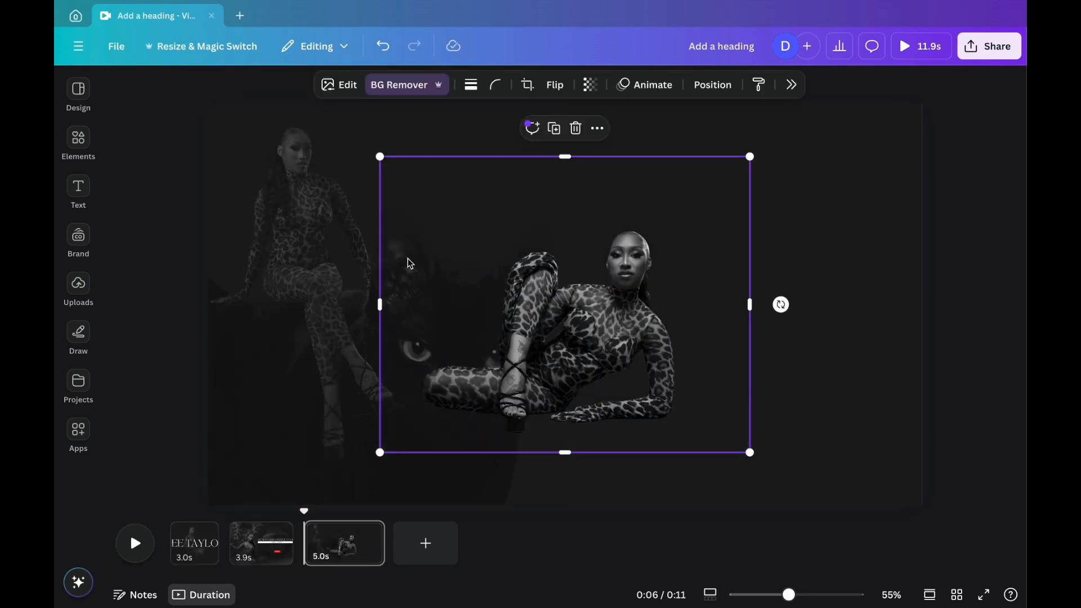
{"action": "left_click_drag", "start_coordinate": [525, 328], "coordinate": [754, 393]}
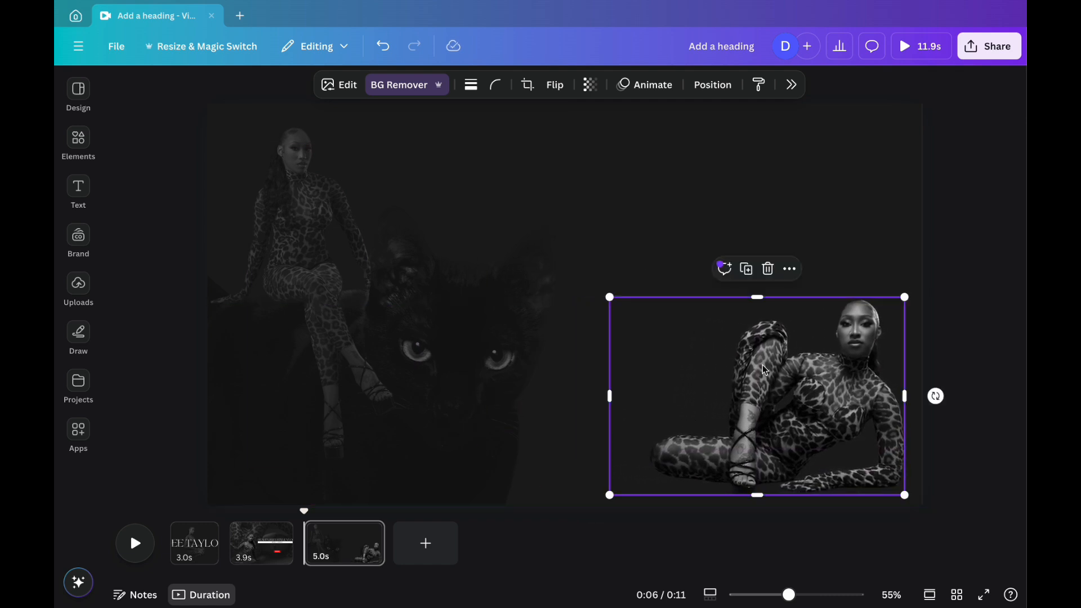
{"action": "left_click_drag", "start_coordinate": [610, 298], "coordinate": [493, 222]}
{"action": "left_click_drag", "start_coordinate": [494, 363], "coordinate": [736, 372]}
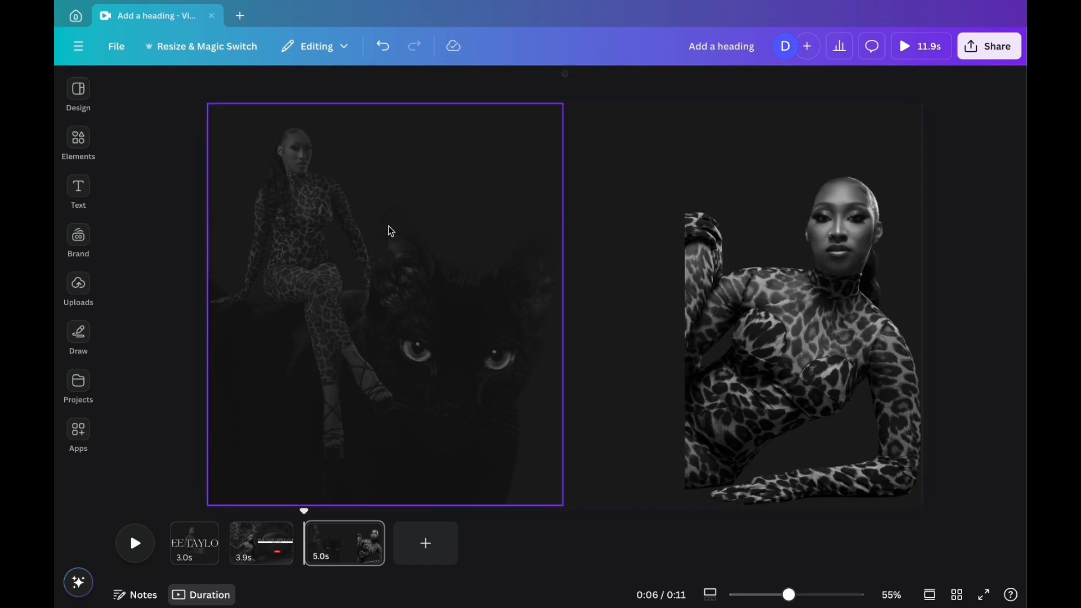
- Paste the BEAUTY&LIFESTYLE VLOGS heading and WEEKLY VIDEOS! bar from page 2 over the left half of page 3
{"action": "left_click", "coordinate": [269, 541]}
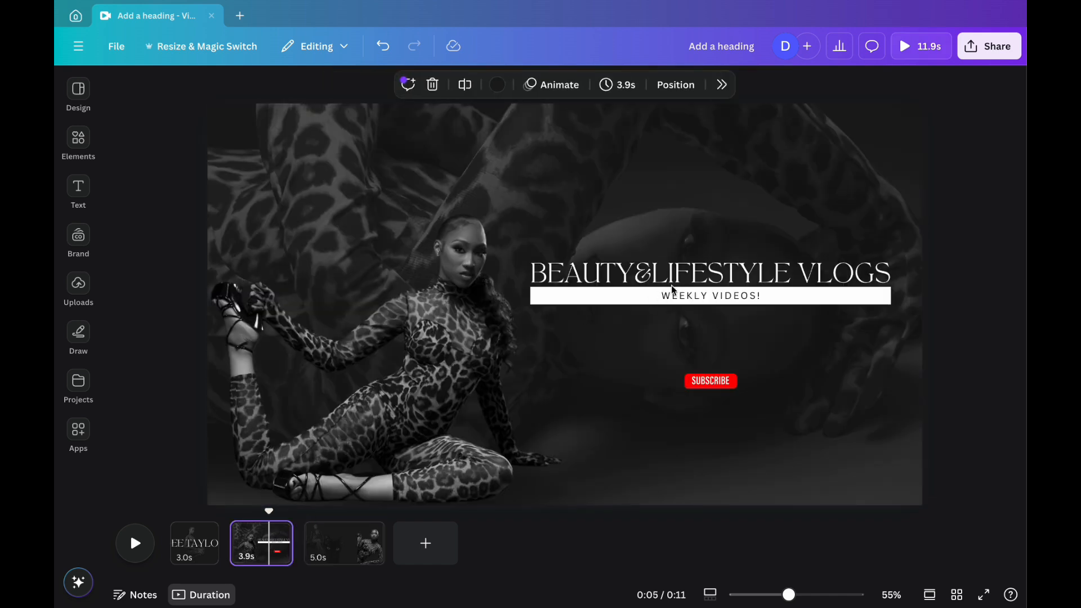
{"action": "left_click", "coordinate": [769, 292]}
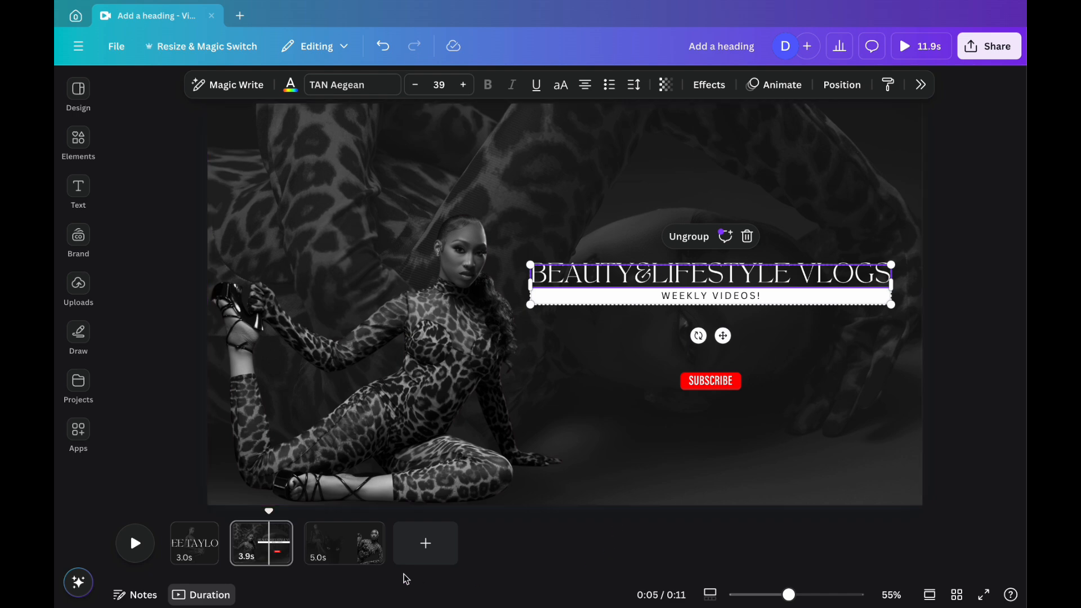
{"action": "left_click", "coordinate": [349, 543]}
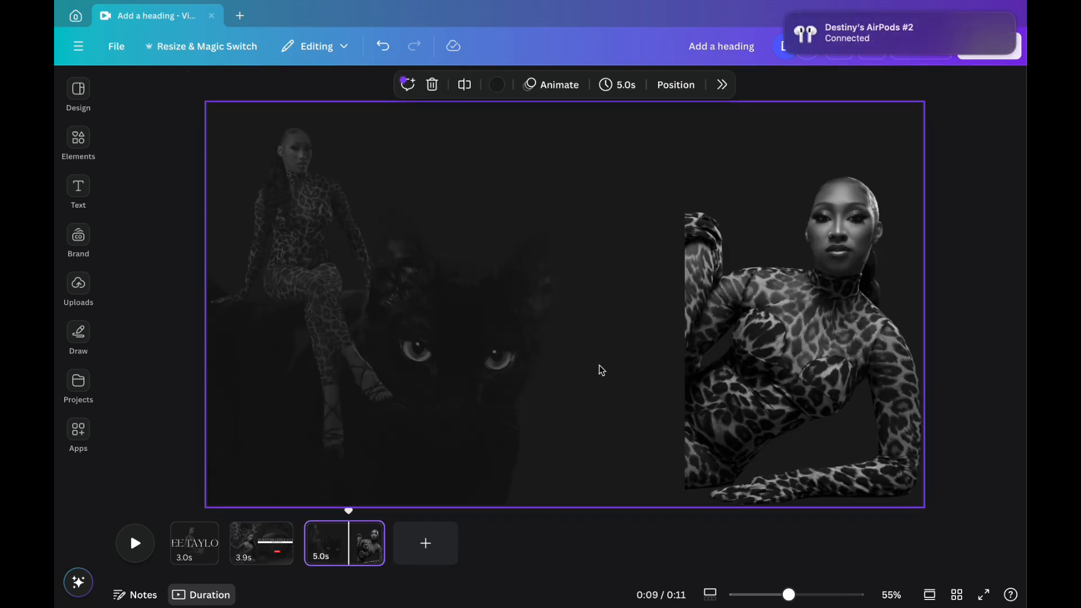
{"action": "key", "text": "ctrl+v"}
{"action": "left_click_drag", "start_coordinate": [752, 286], "coordinate": [467, 274]}
- Replace the copied heading text with 'FOLLOW ME'
{"action": "double_click", "coordinate": [465, 263]}
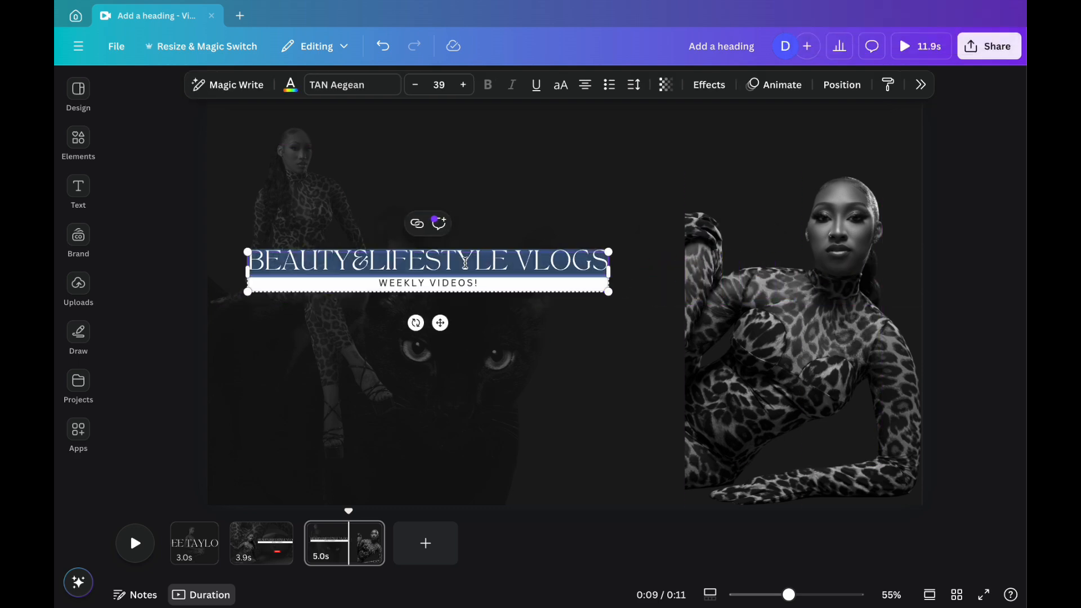
{"action": "key", "text": "BackSpace"}
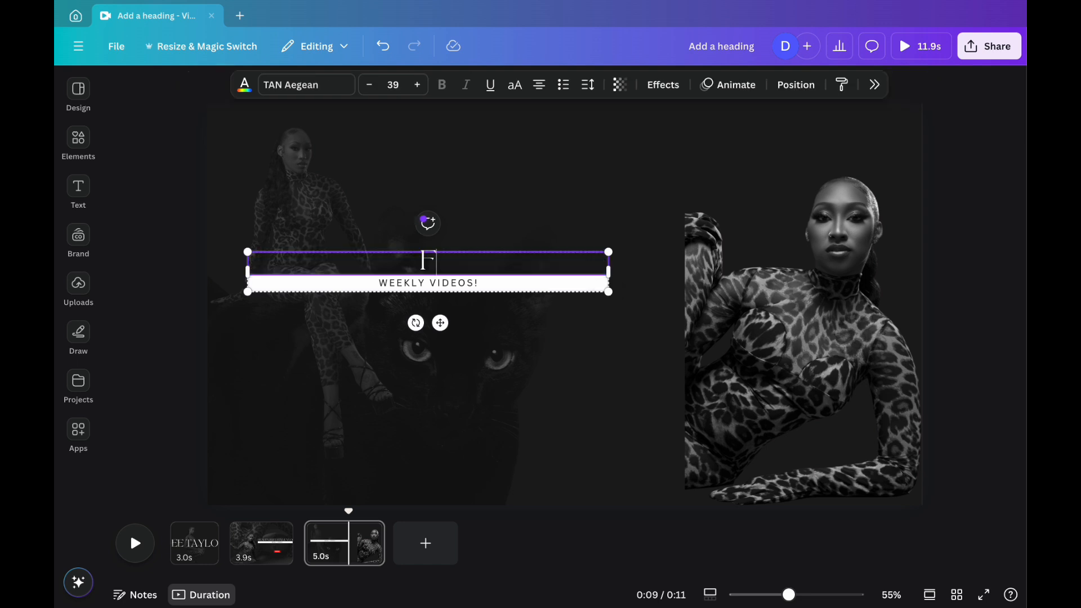
{"action": "type", "text": "FOLLOW ME"}
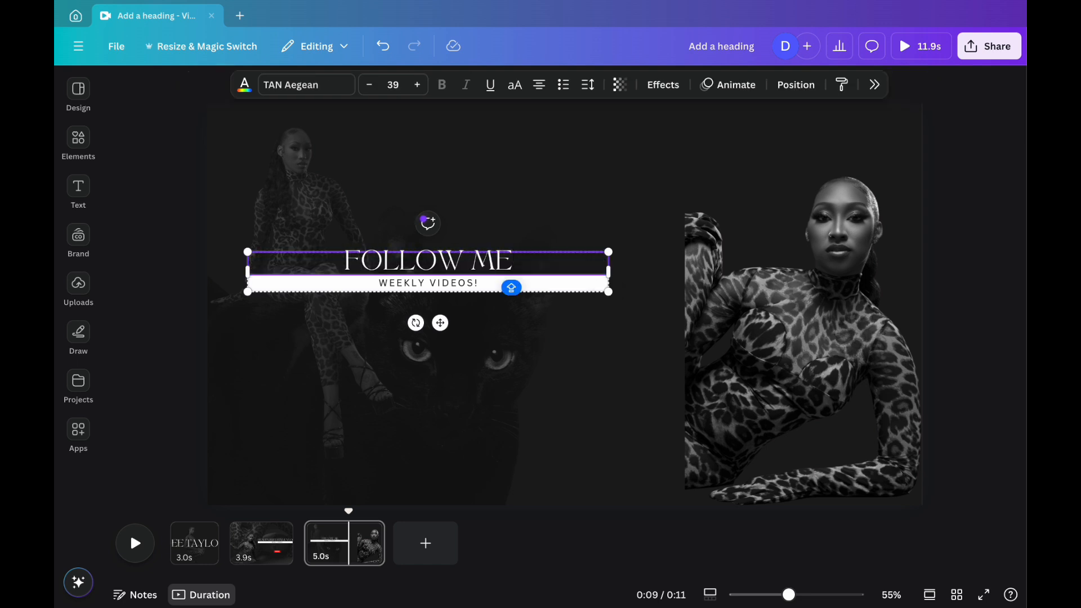
- Replace the subtitle bar text with the channel's social media handle
{"action": "left_click", "coordinate": [474, 287]}
{"action": "left_click", "coordinate": [473, 287]}
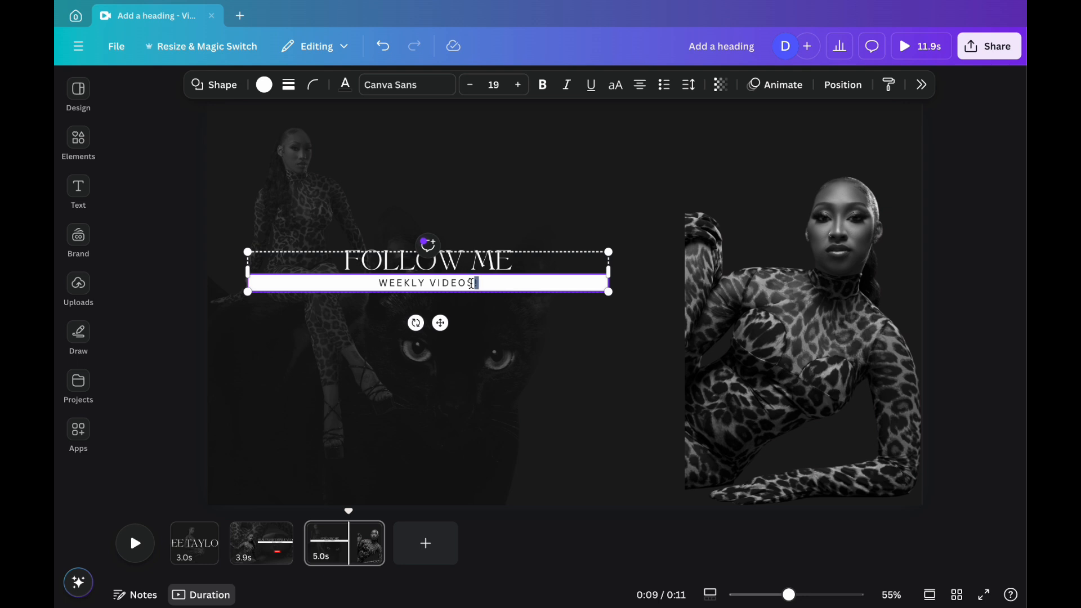
{"action": "key", "text": "ctrl+a"}
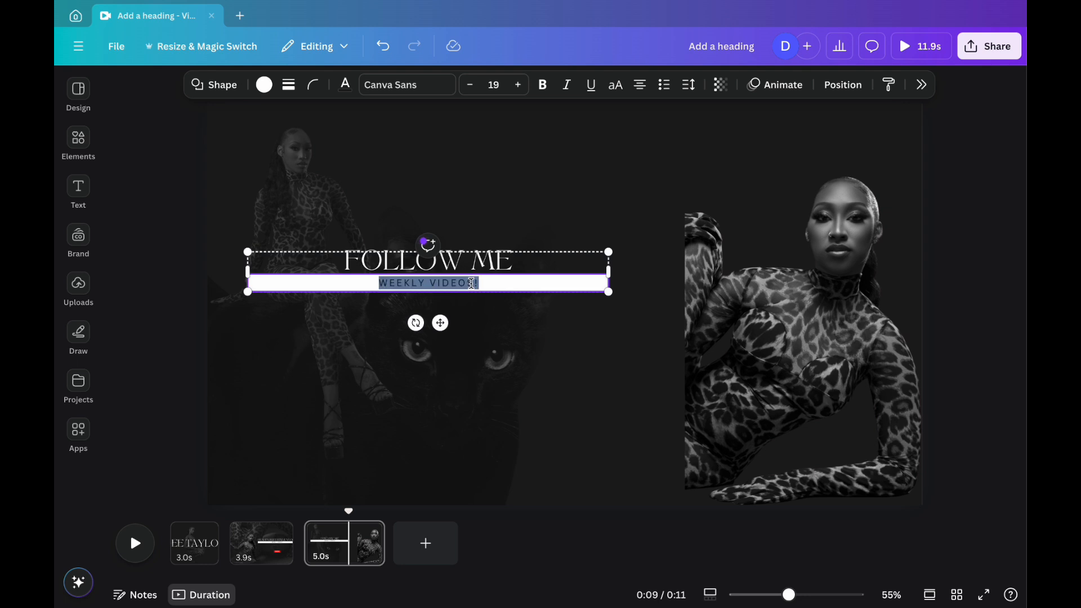
{"action": "type", "text": "@"}
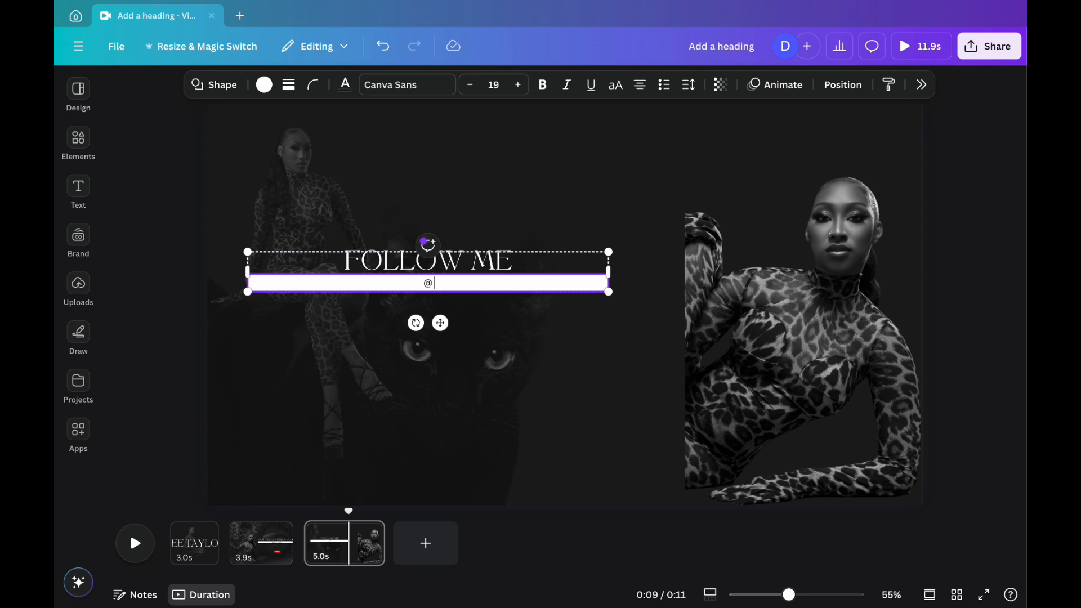
{"action": "type", "text": "hey"}
{"action": "key", "text": "BackSpace"}
{"action": "key", "text": "BackSpace"}
{"action": "type", "text": "heythereshegoes"}
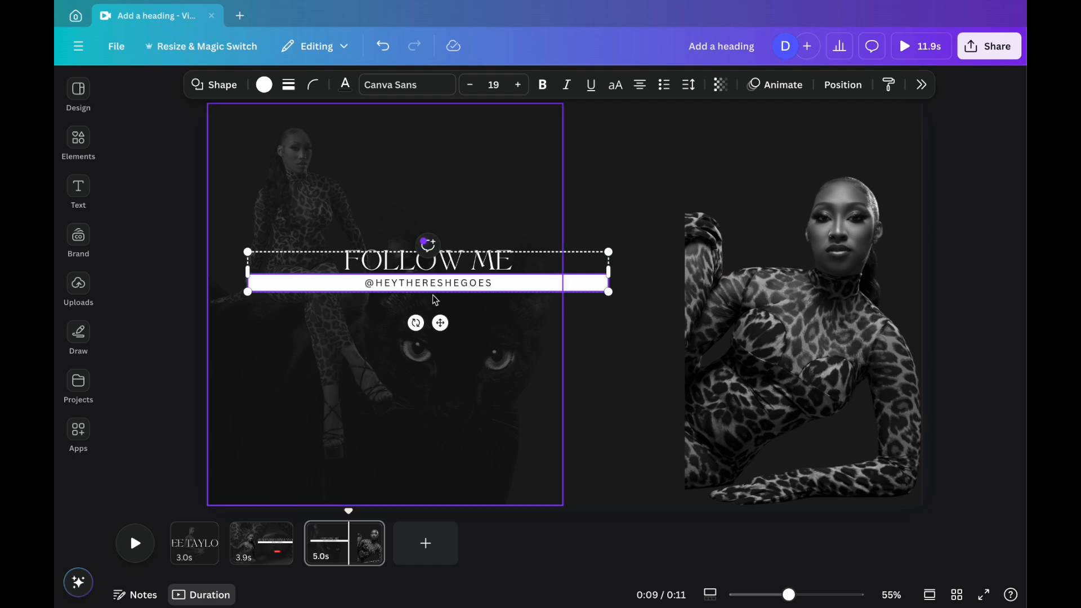
- Set the FOLLOW ME heading to font size 60.4
{"action": "left_click", "coordinate": [461, 266]}
{"action": "left_click", "coordinate": [460, 261]}
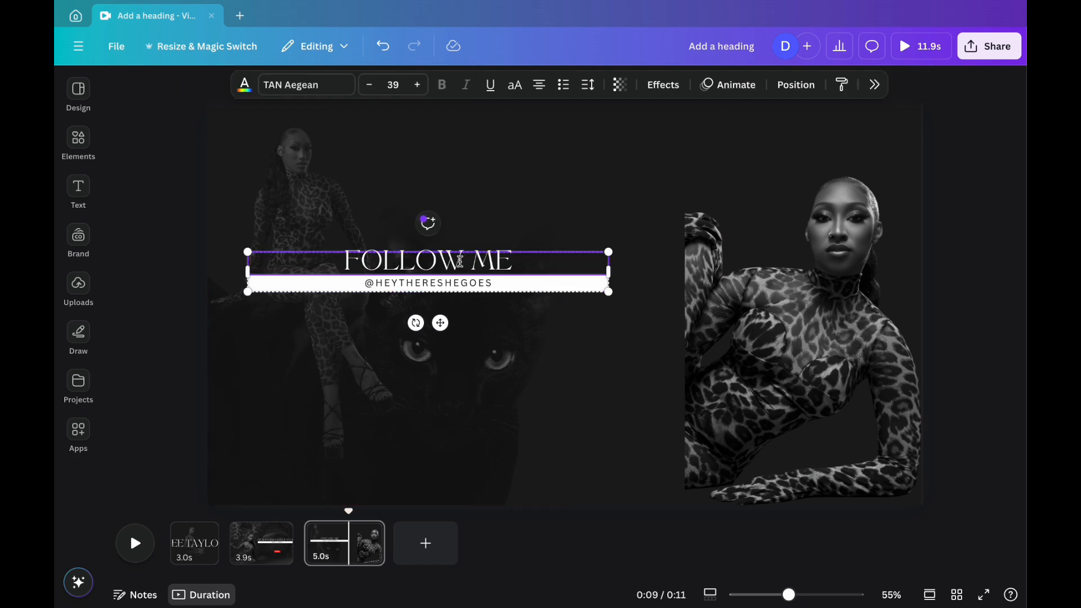
{"action": "triple_click", "coordinate": [460, 261]}
{"action": "left_click", "coordinate": [442, 85]}
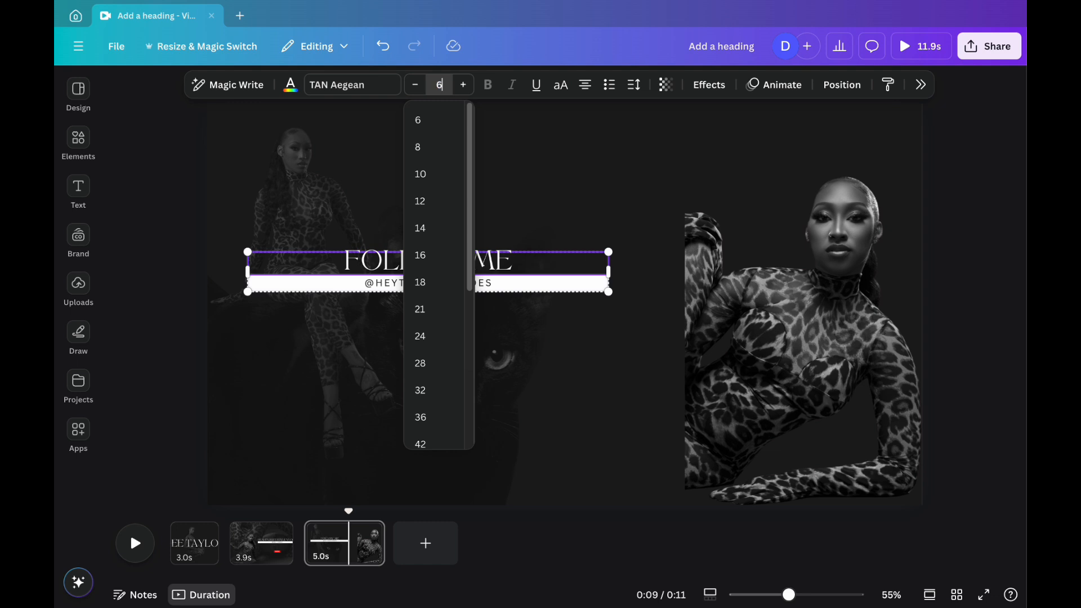
{"action": "type", "text": "60.4"}
{"action": "key", "text": "Return"}
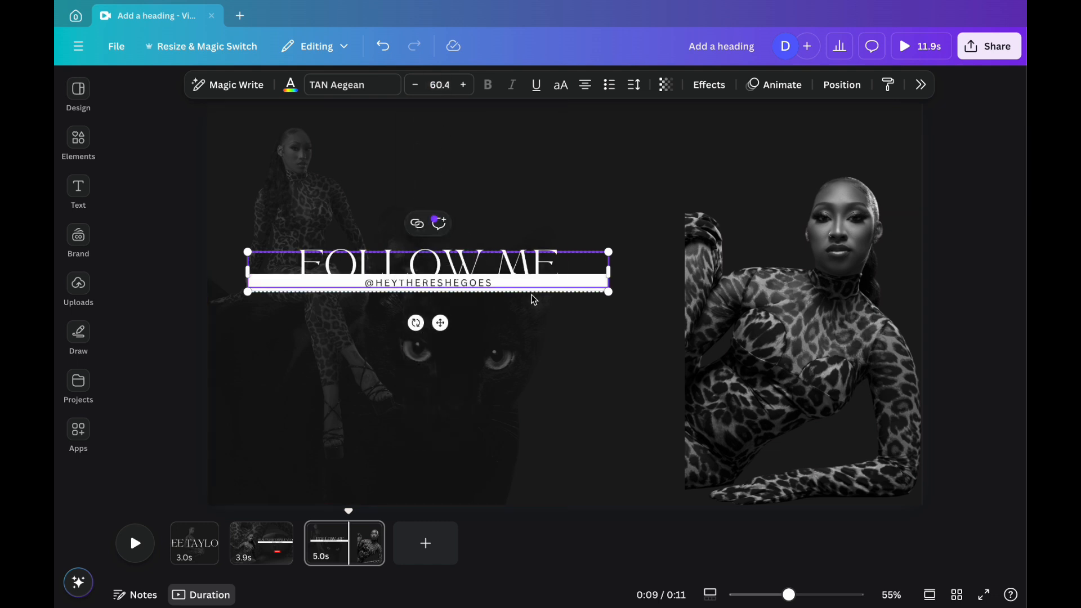
- Move the FOLLOW ME group slightly left and down
{"action": "key", "text": "Escape"}
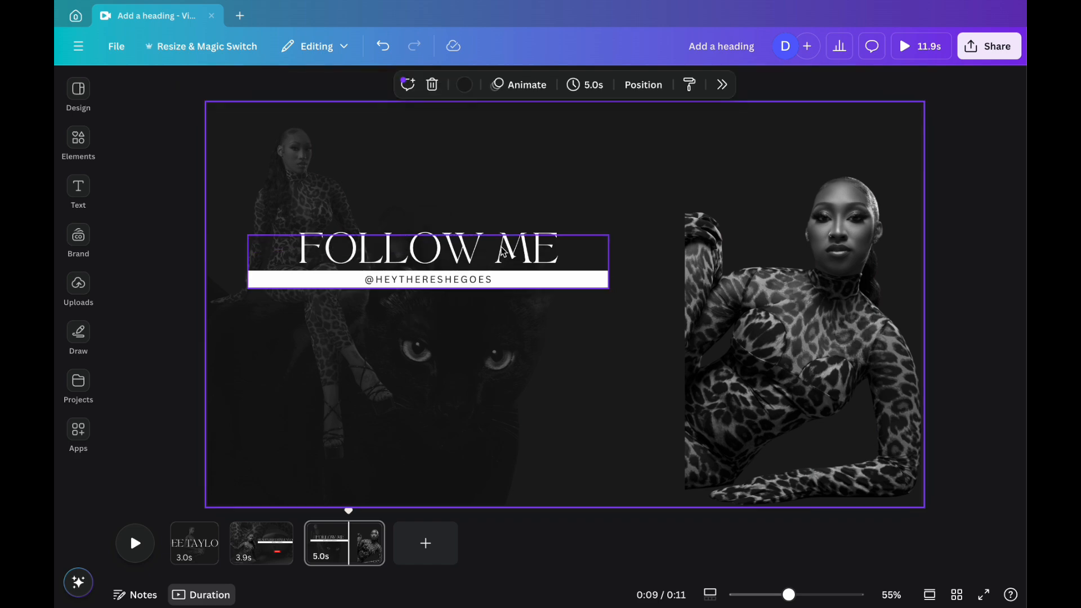
{"action": "left_click", "coordinate": [503, 254]}
{"action": "left_click_drag", "start_coordinate": [503, 253], "coordinate": [486, 280]}
{"action": "left_click", "coordinate": [571, 403]}
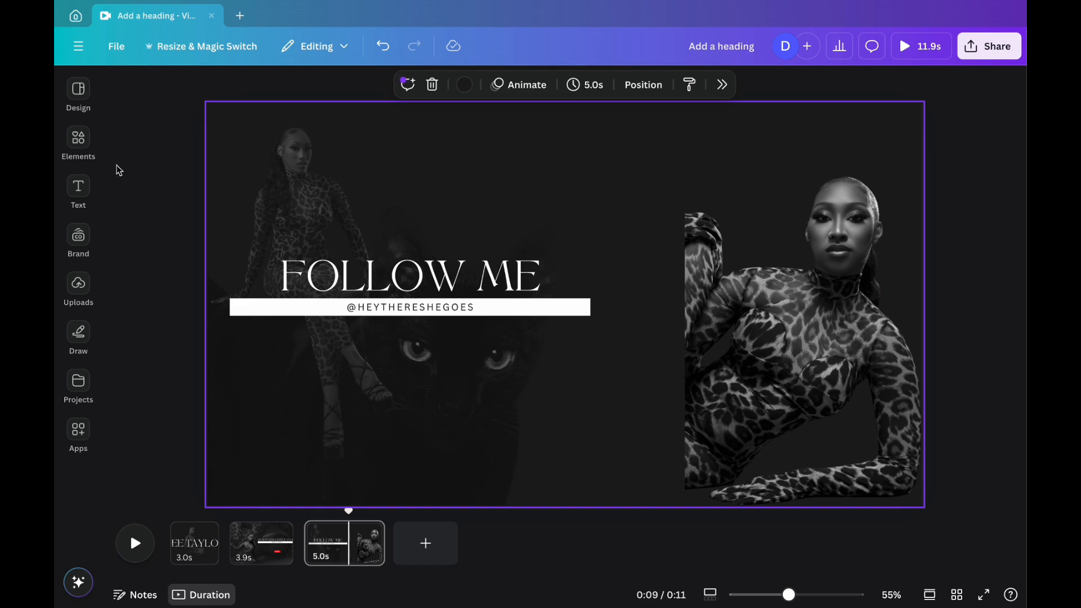
- Add the Instagram icon from Elements, shrink it, make it white and align it above FOLLOW ME
{"action": "left_click", "coordinate": [78, 191]}
{"action": "left_click", "coordinate": [77, 143]}
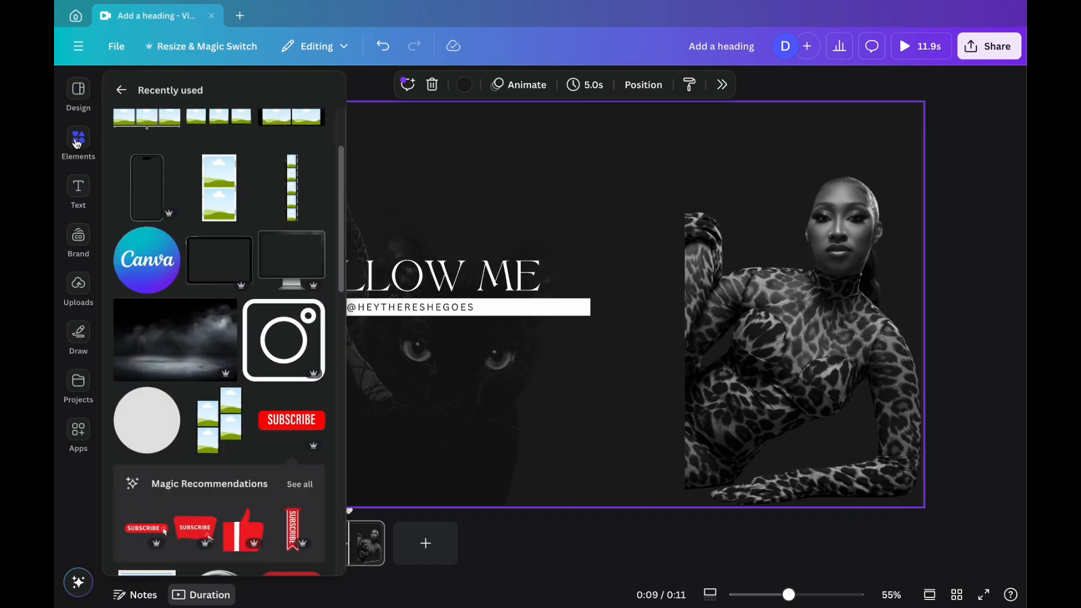
{"action": "left_click", "coordinate": [284, 335]}
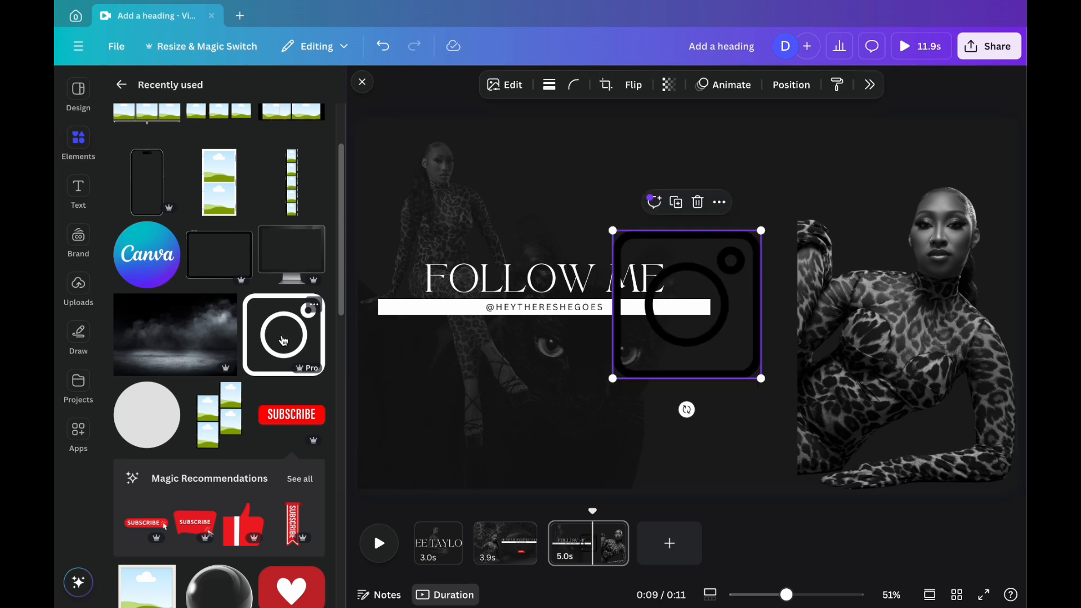
{"action": "left_click_drag", "start_coordinate": [612, 230], "coordinate": [752, 365]}
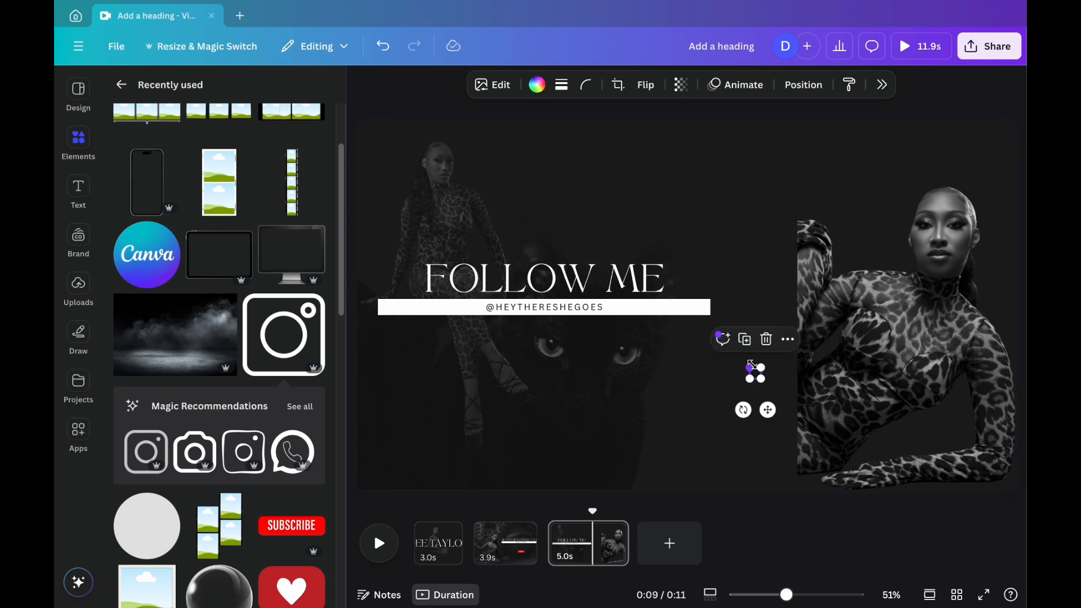
{"action": "left_click_drag", "start_coordinate": [768, 409], "coordinate": [562, 281]}
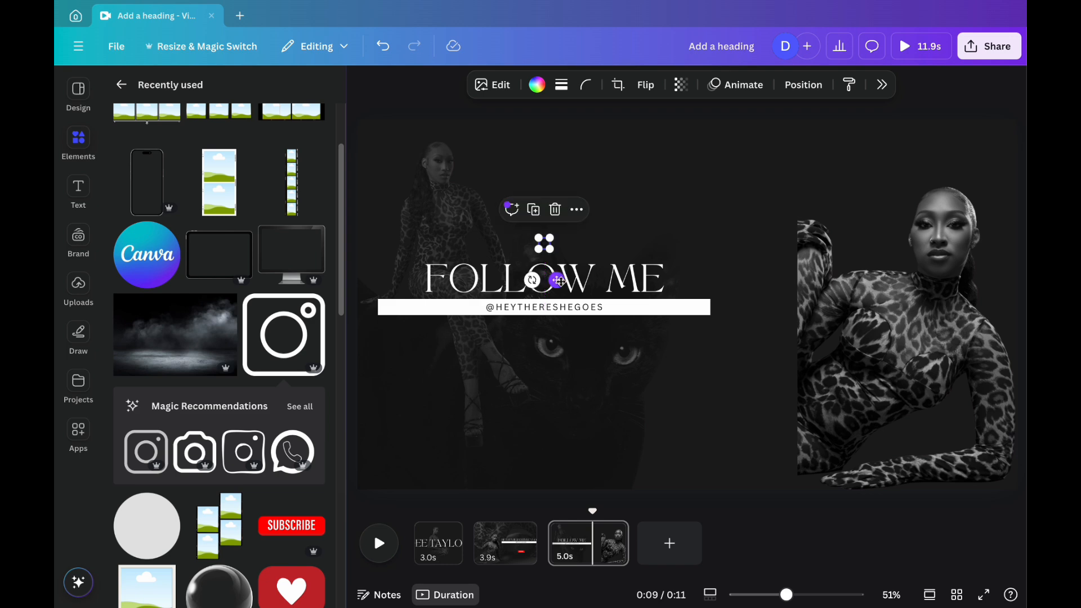
{"action": "left_click", "coordinate": [537, 85]}
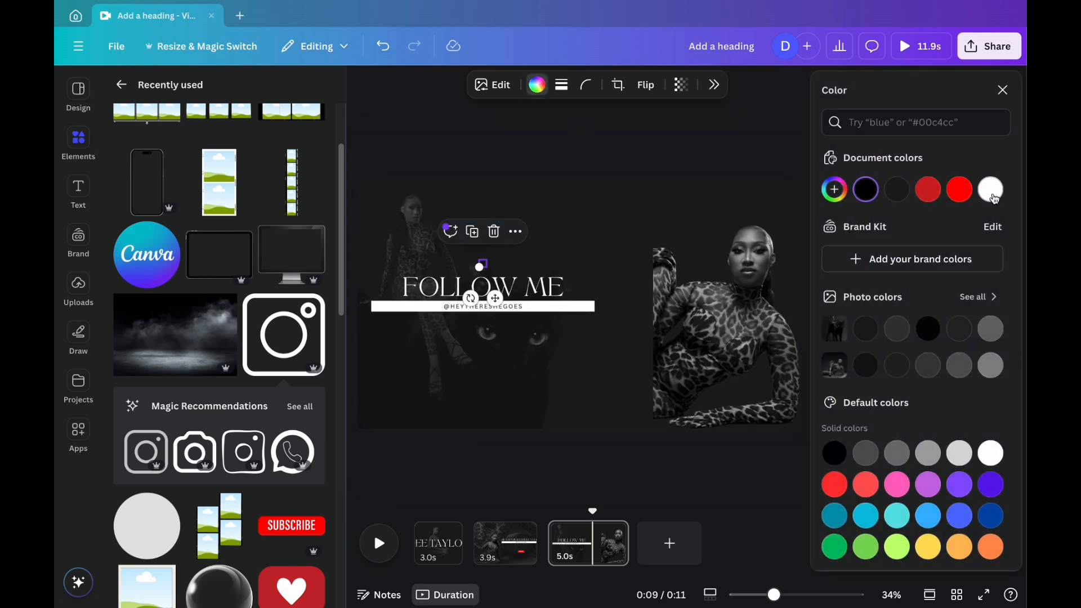
{"action": "left_click", "coordinate": [1002, 90]}
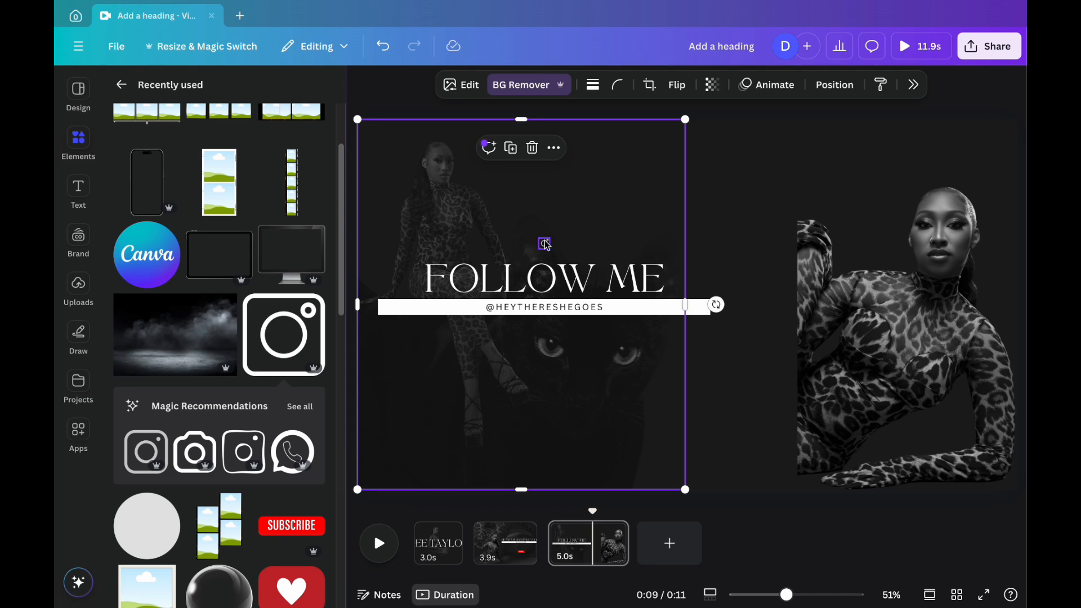
{"action": "left_click_drag", "start_coordinate": [556, 282], "coordinate": [541, 280]}
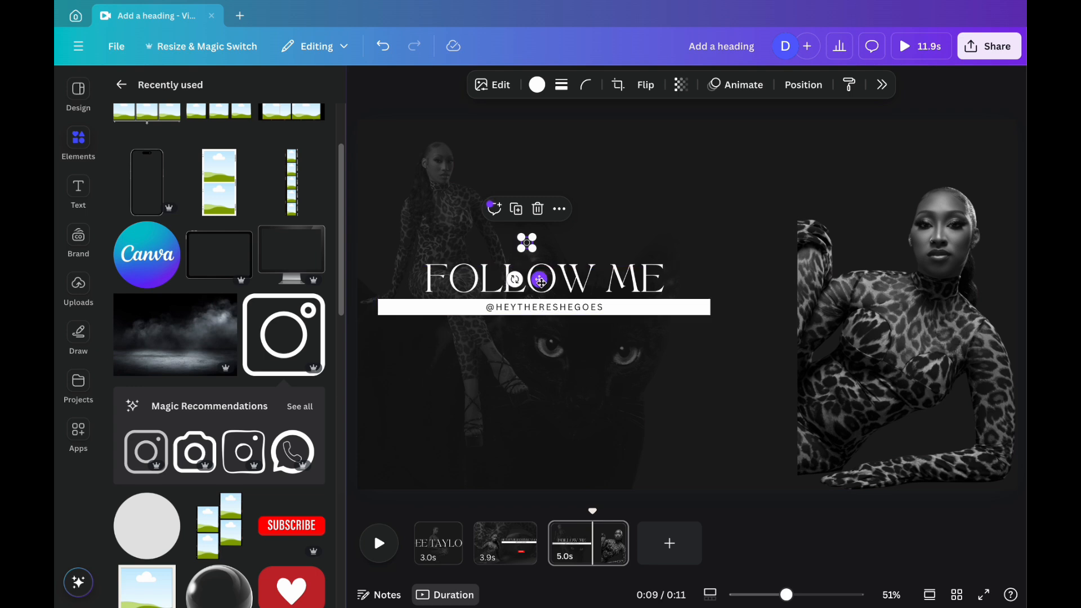
{"action": "left_click_drag", "start_coordinate": [542, 280], "coordinate": [546, 282]}
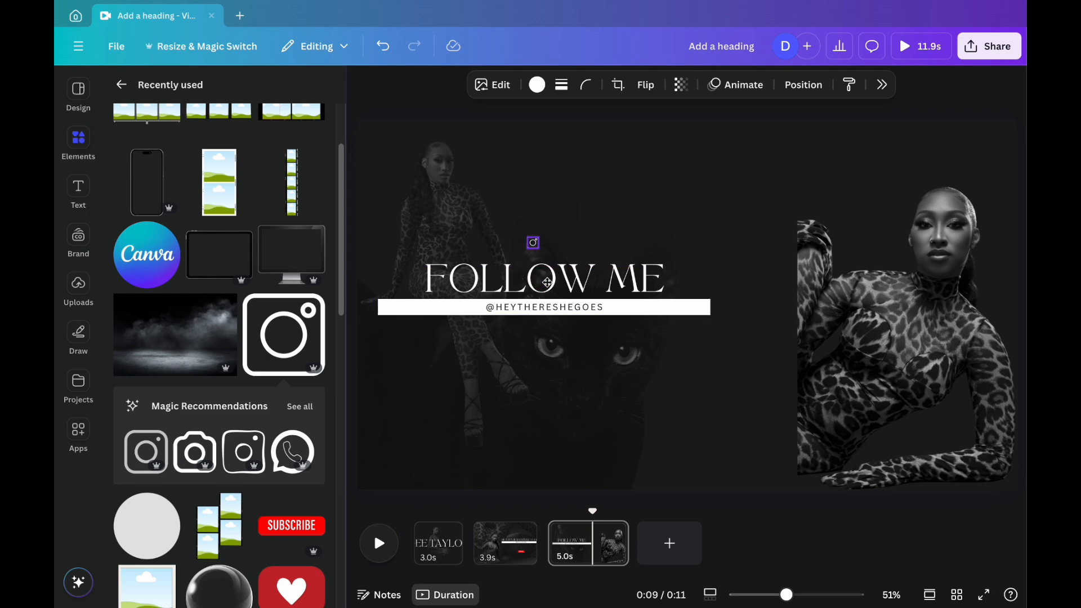
{"action": "left_click_drag", "start_coordinate": [548, 282], "coordinate": [547, 282]}
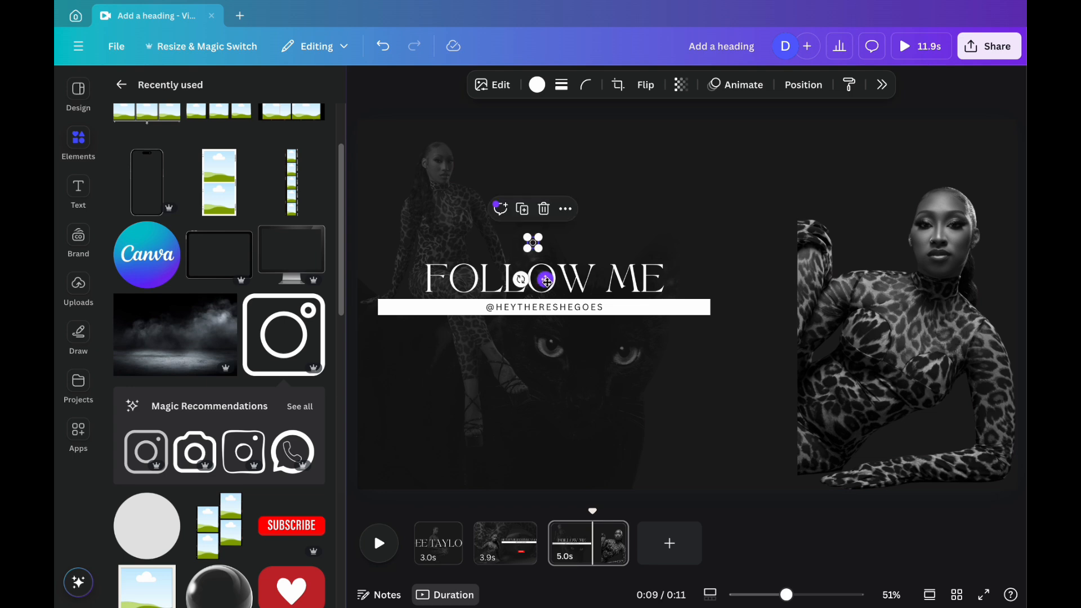
- Place a TikTok icon right beside the Instagram icon
{"action": "left_click", "coordinate": [737, 261]}
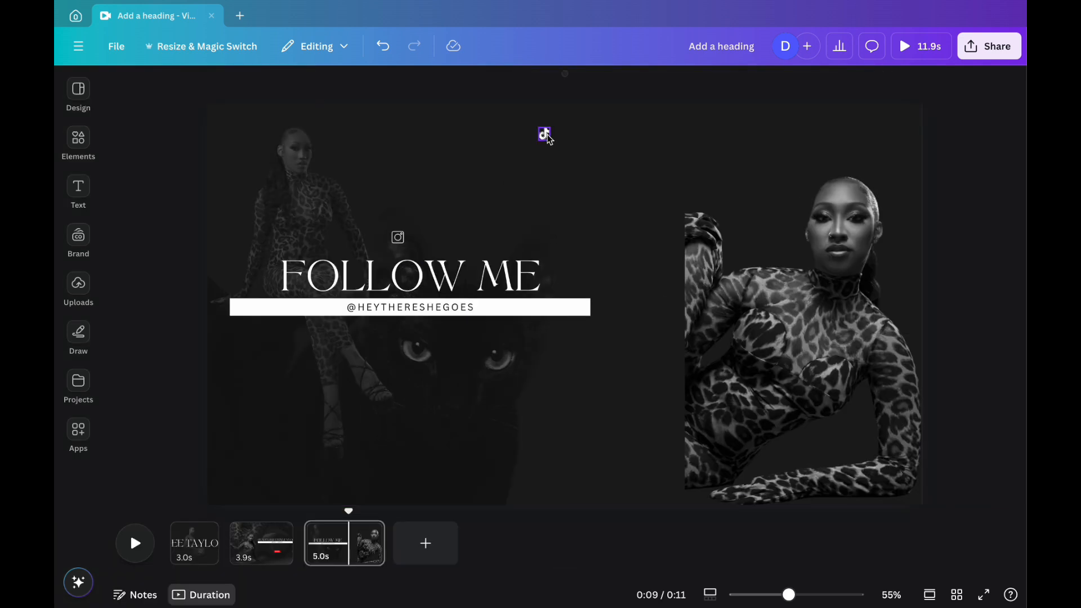
{"action": "left_click_drag", "start_coordinate": [546, 137], "coordinate": [427, 274]}
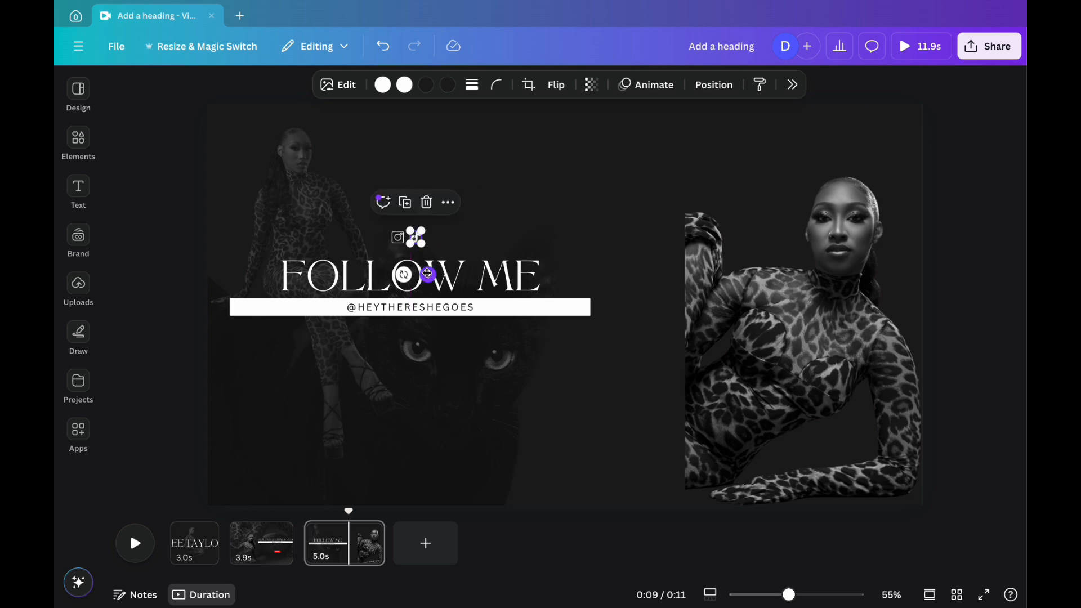
{"action": "left_click", "coordinate": [967, 245]}
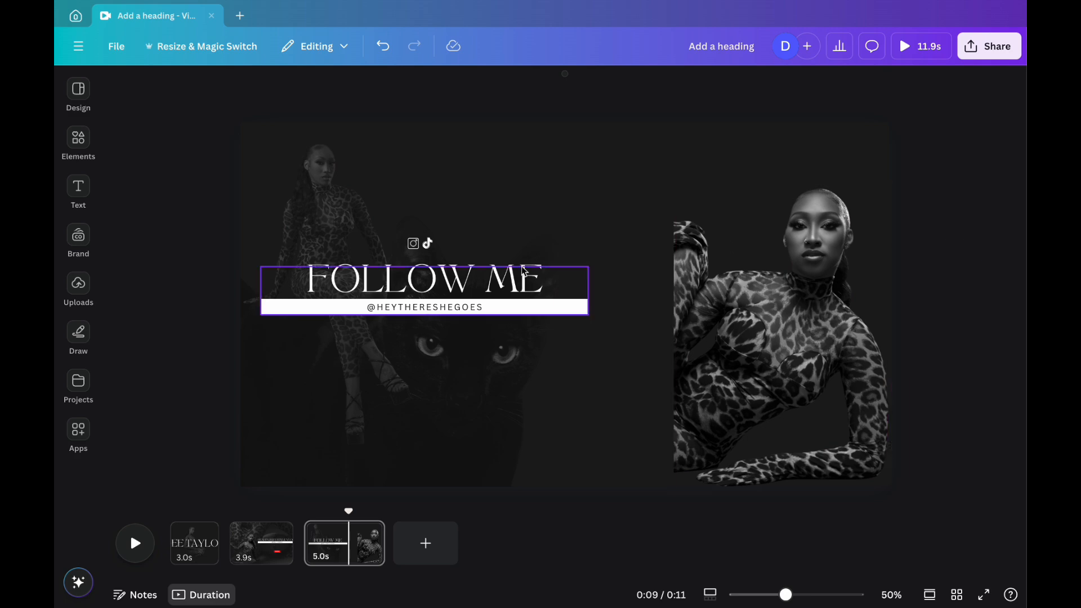
{"action": "left_click", "coordinate": [68, 141]}
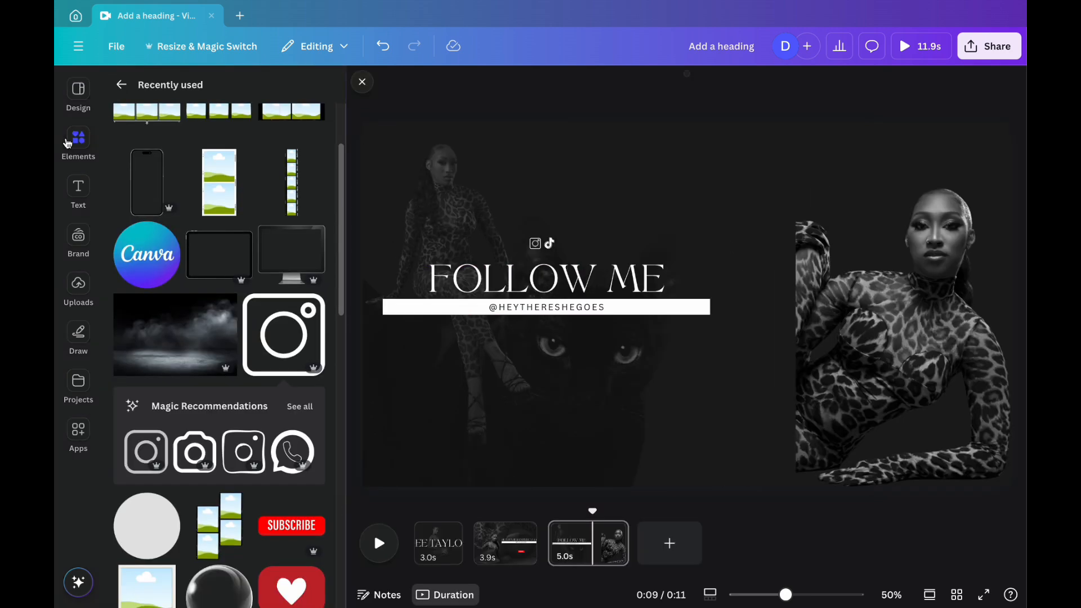
- Add the vertical film-strip frame from Elements > Frames > Film and photo
{"action": "left_click", "coordinate": [121, 84]}
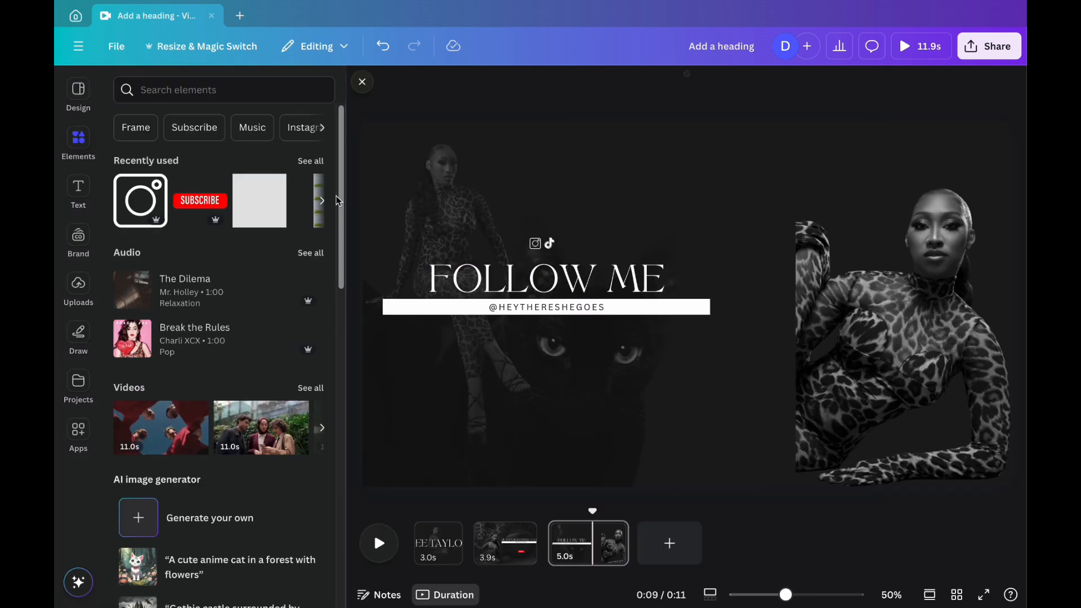
{"action": "left_click_drag", "start_coordinate": [341, 194], "coordinate": [331, 505]}
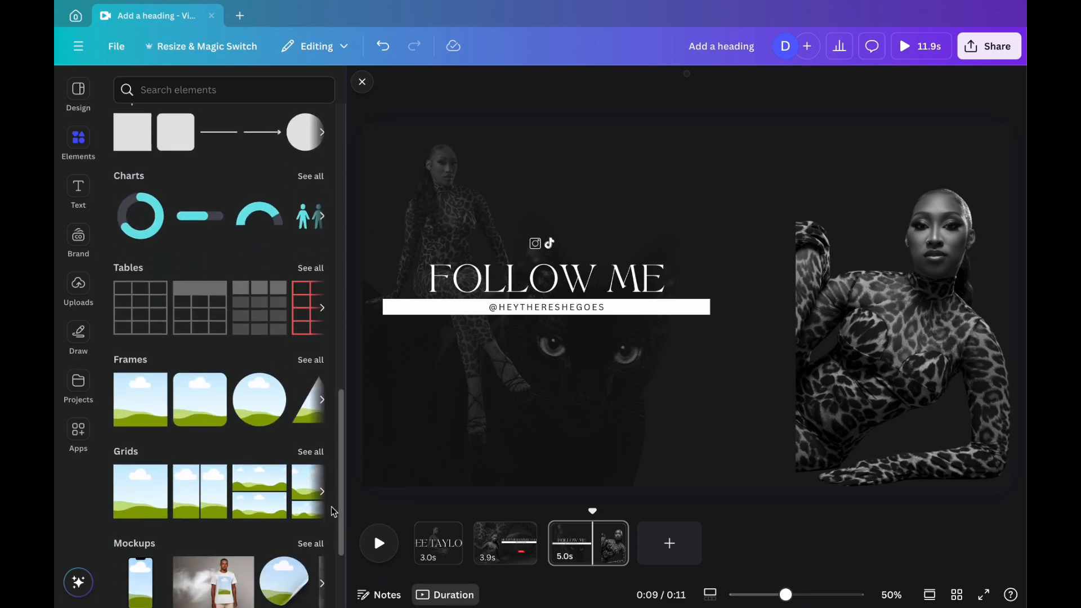
{"action": "left_click", "coordinate": [314, 351]}
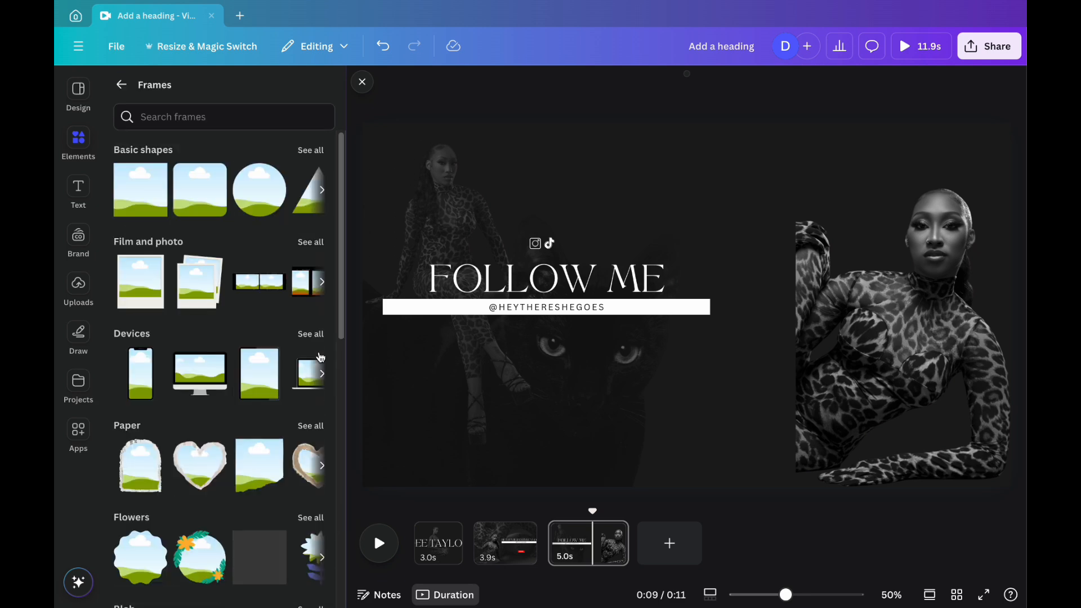
{"action": "left_click", "coordinate": [313, 242]}
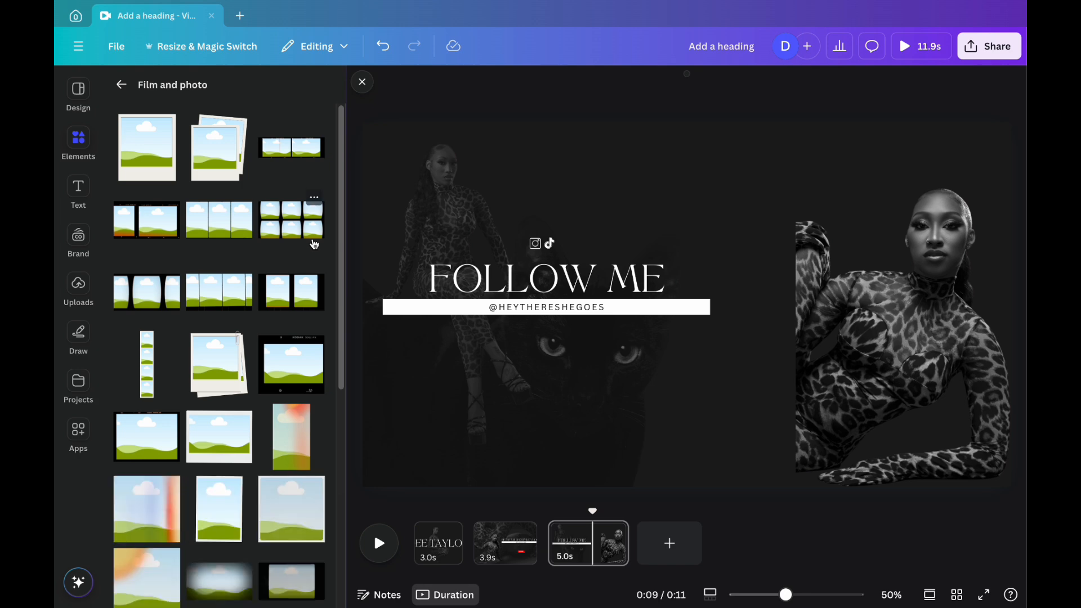
{"action": "left_click", "coordinate": [149, 364]}
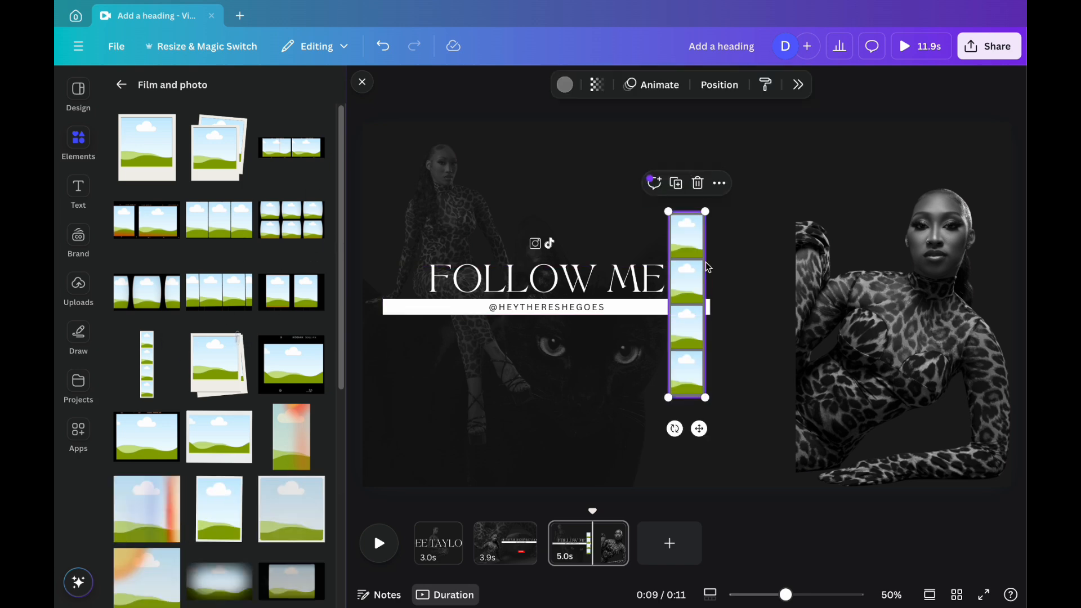
{"action": "left_click", "coordinate": [364, 84]}
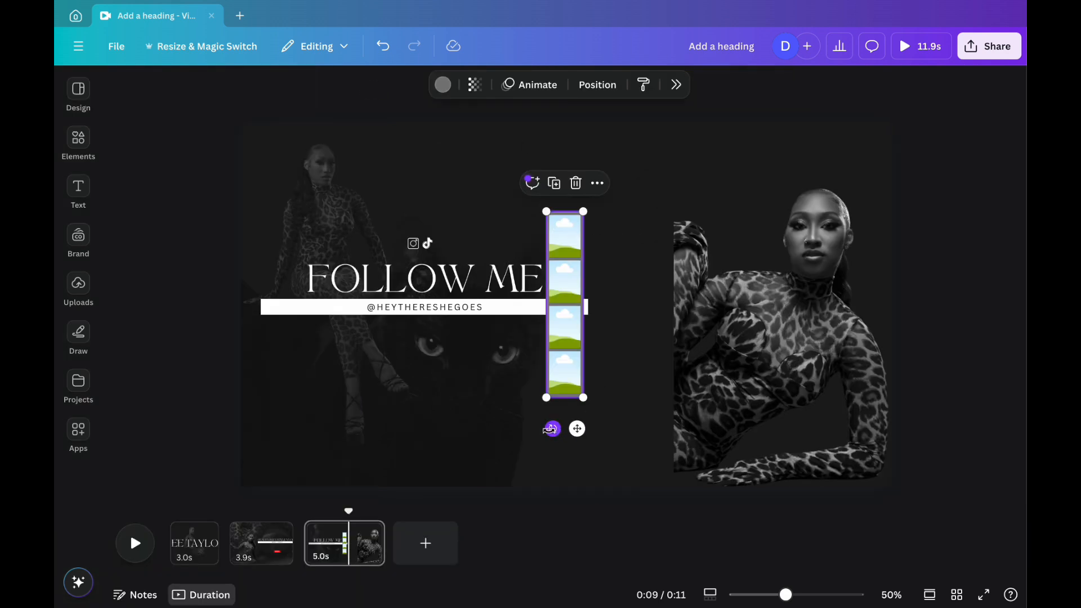
- Tilt the film strip diagonally, enlarge it and colour it black
{"action": "left_click_drag", "start_coordinate": [552, 429], "coordinate": [526, 427]}
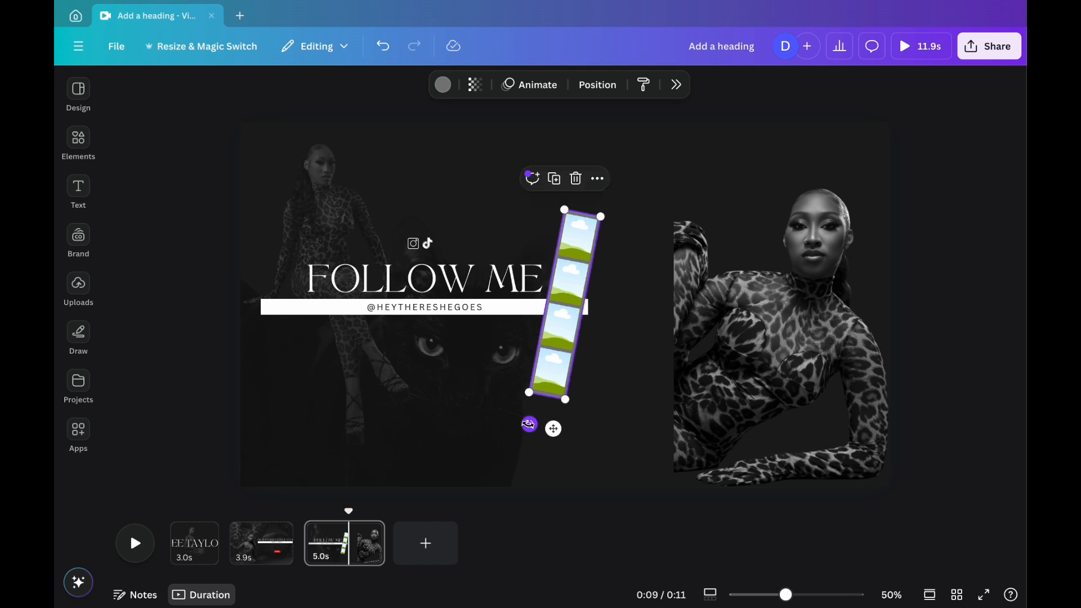
{"action": "left_click_drag", "start_coordinate": [601, 216], "coordinate": [625, 208]}
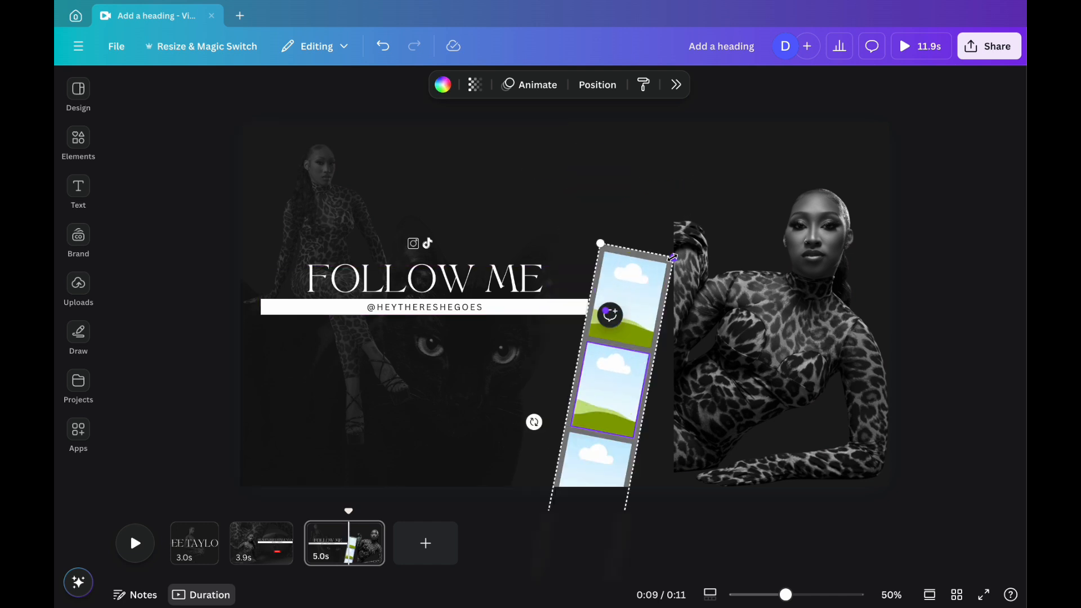
{"action": "left_click_drag", "start_coordinate": [673, 257], "coordinate": [738, 141]}
{"action": "key", "text": "ctrl+z"}
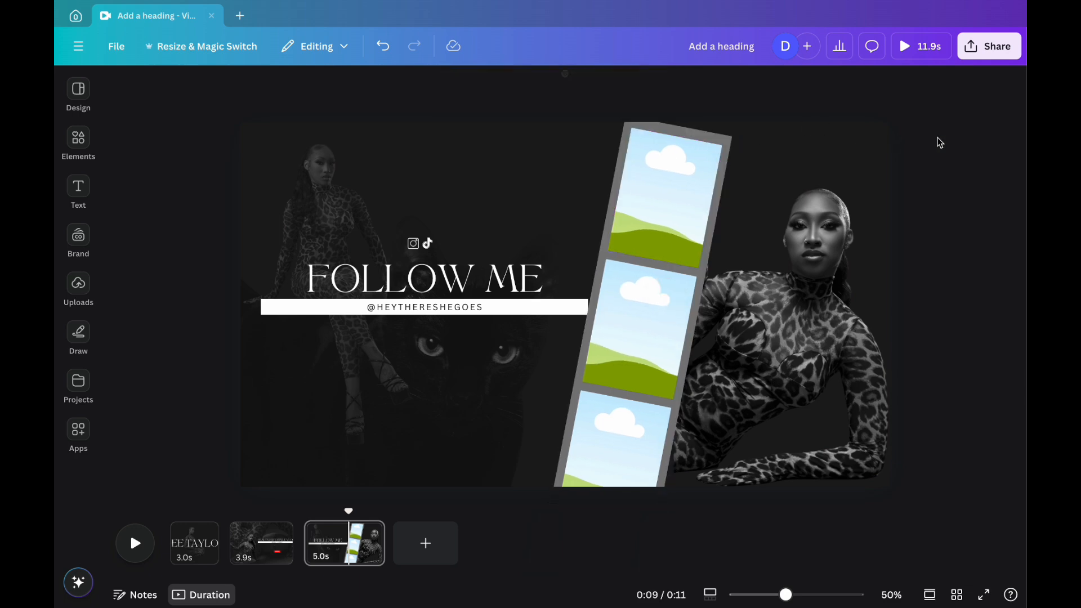
{"action": "left_click", "coordinate": [663, 140]}
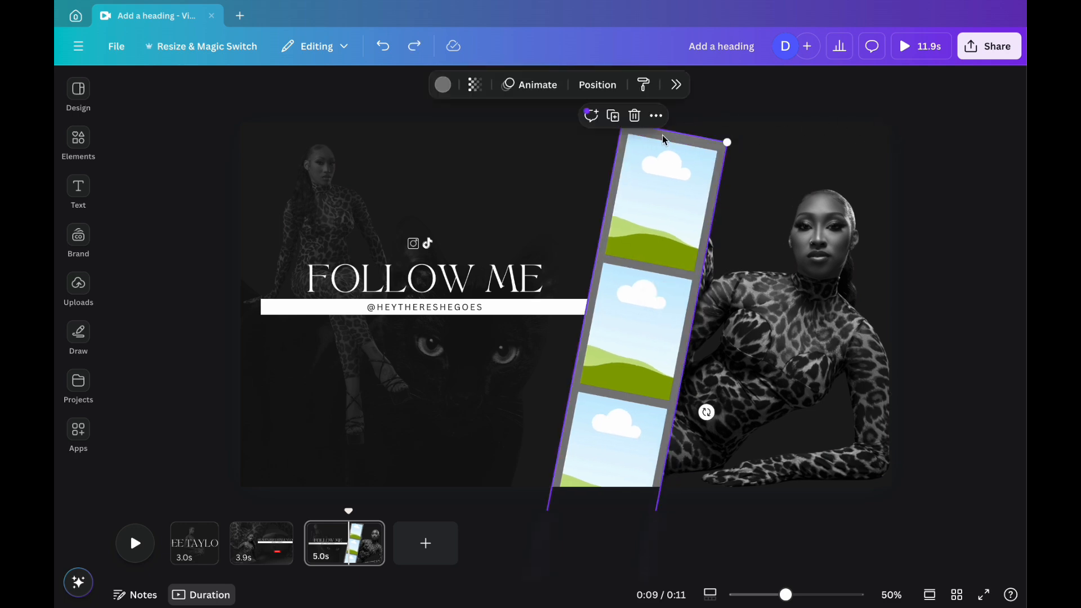
{"action": "left_click", "coordinate": [444, 85]}
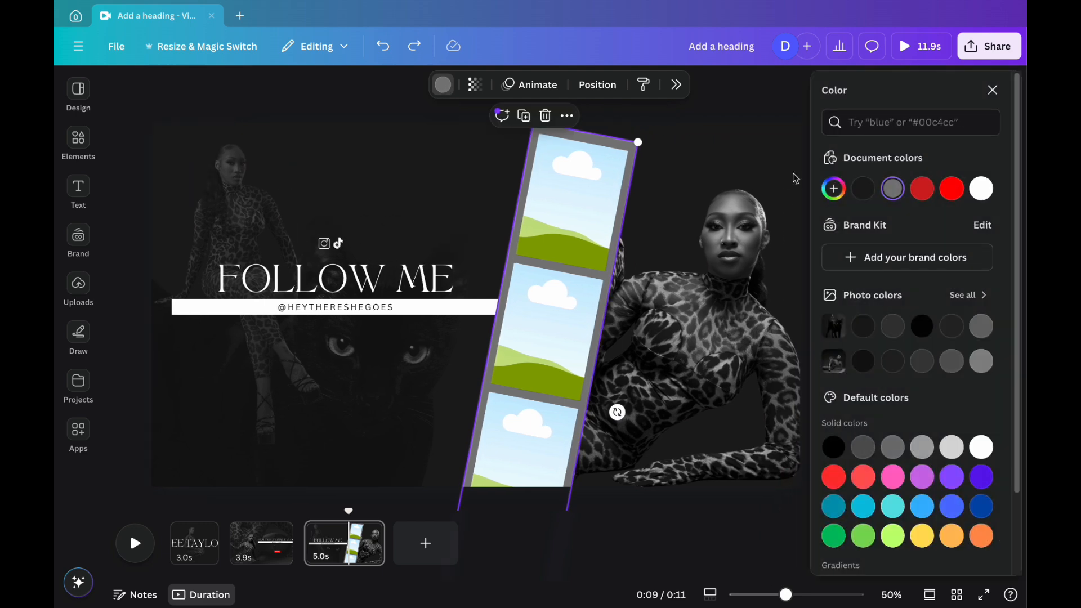
{"action": "left_click", "coordinate": [922, 324]}
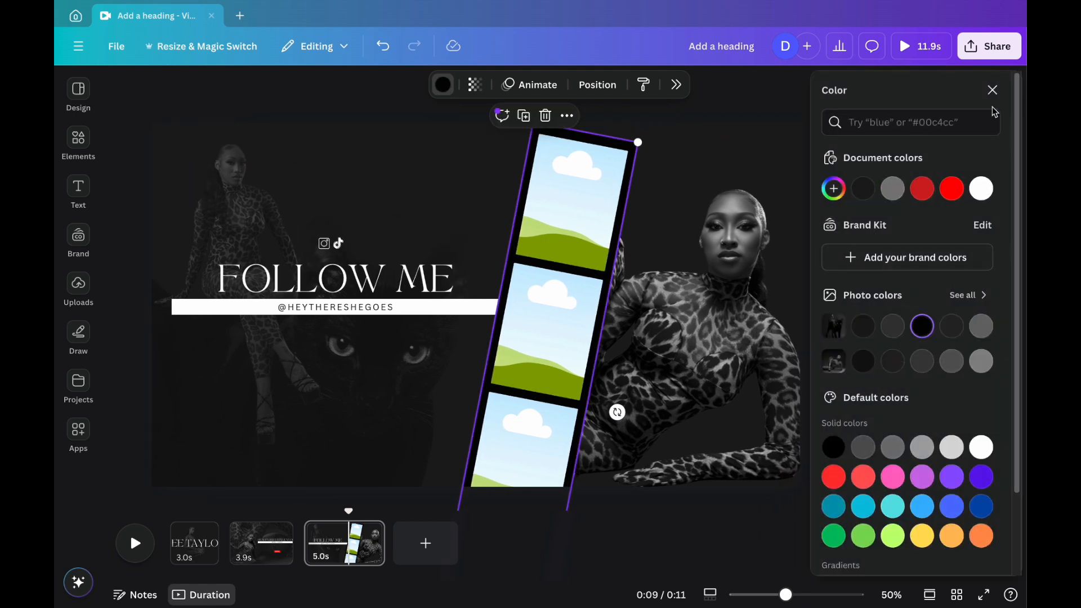
{"action": "left_click", "coordinate": [991, 90]}
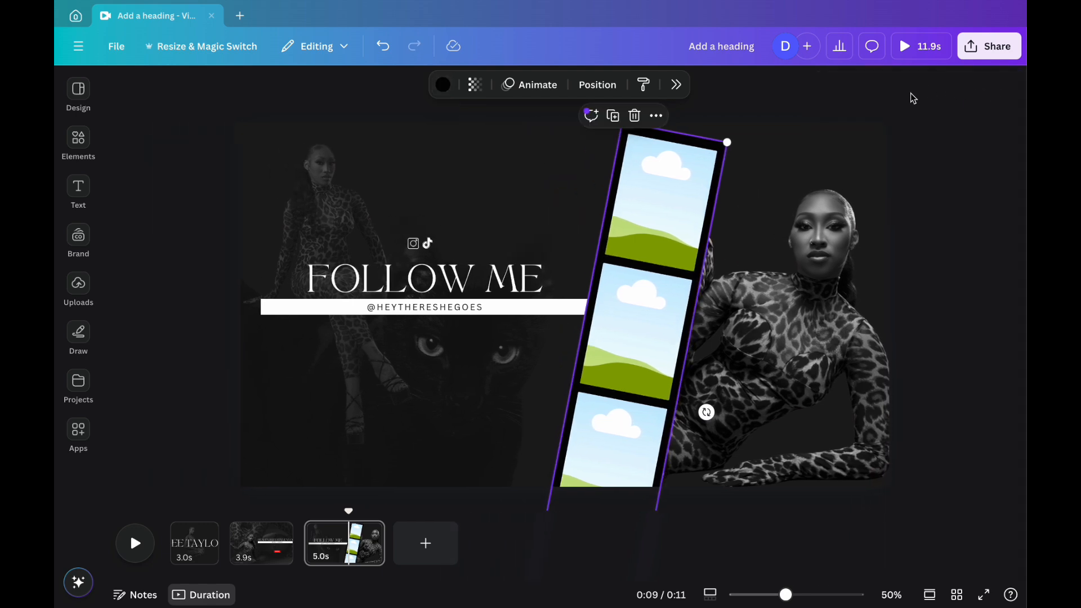
{"action": "left_click", "coordinate": [83, 281]}
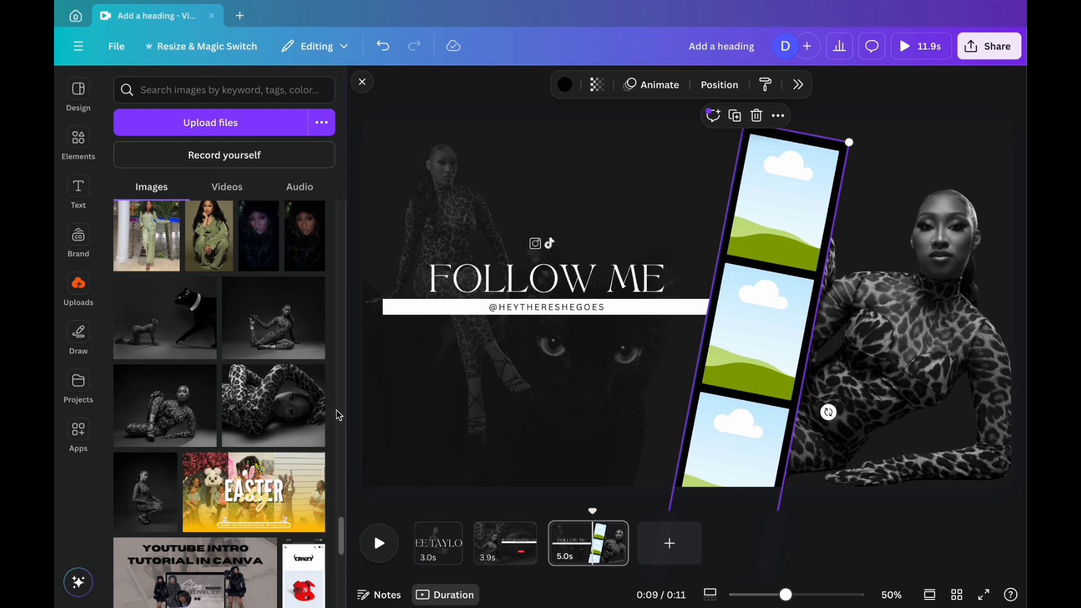
- Drop the crouching and reclining red-background photos into the film-strip slots and apply the crop
{"action": "scroll", "coordinate": [339, 415], "scroll_direction": "down", "scroll_amount": 15}
{"action": "left_click", "coordinate": [147, 574]}
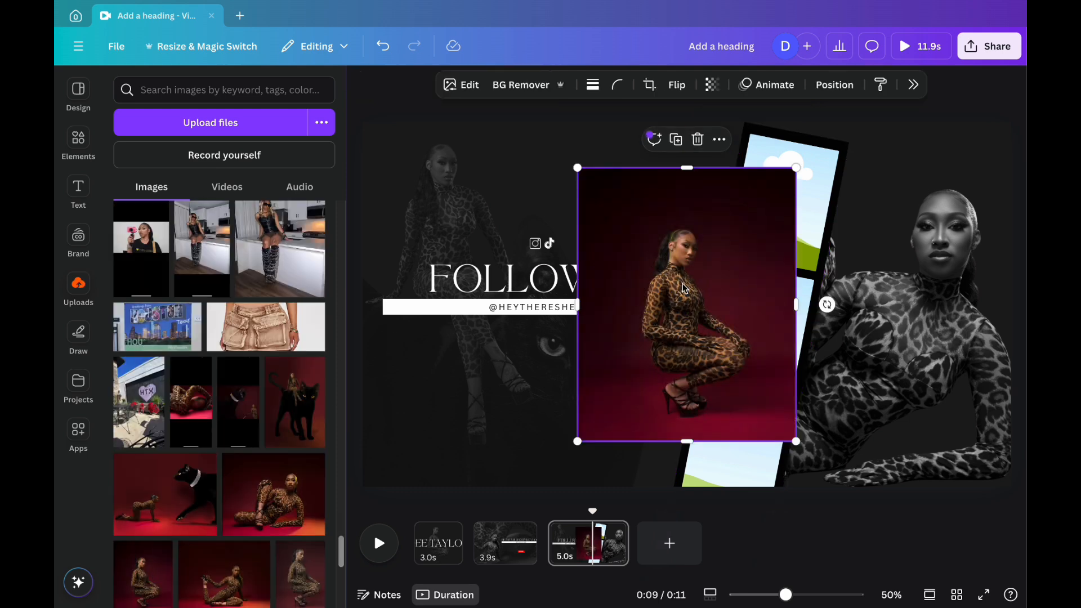
{"action": "left_click_drag", "start_coordinate": [702, 263], "coordinate": [765, 216]}
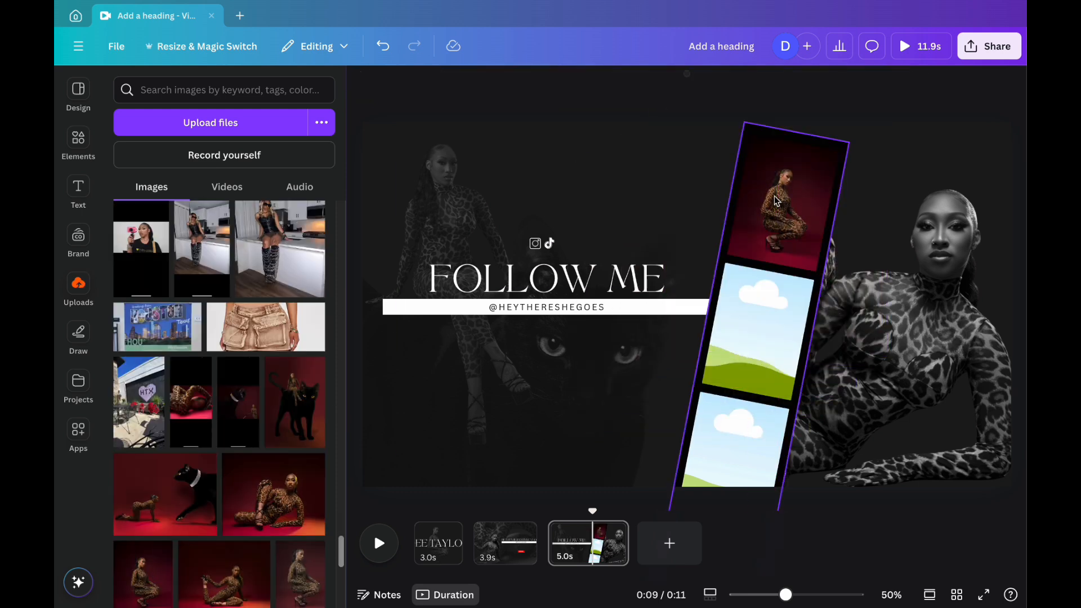
{"action": "left_click", "coordinate": [234, 570]}
{"action": "left_click_drag", "start_coordinate": [720, 328], "coordinate": [757, 338]}
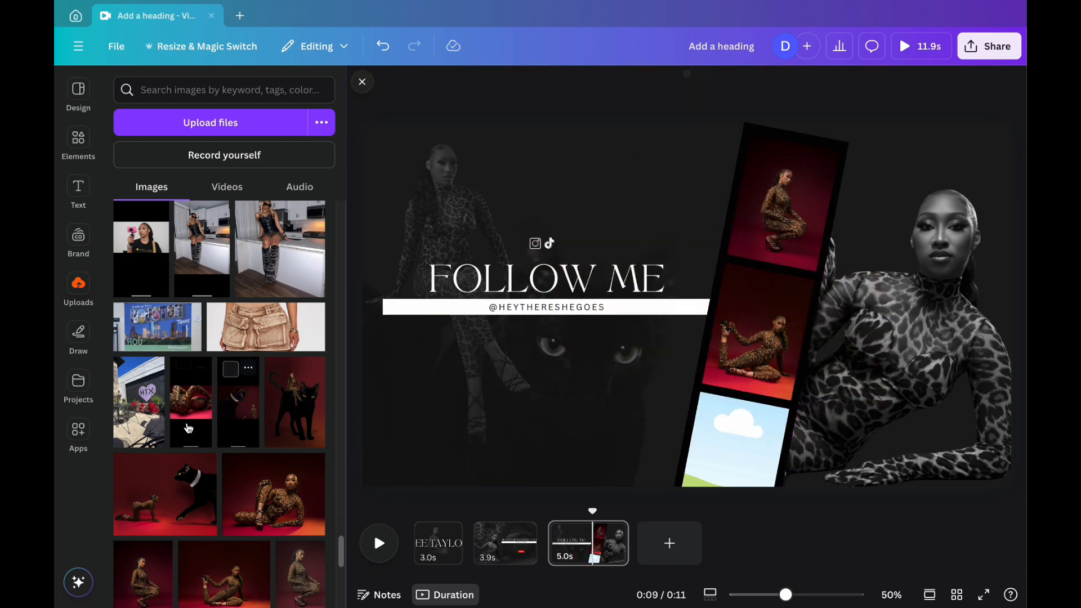
{"action": "double_click", "coordinate": [651, 344]}
{"action": "left_click_drag", "start_coordinate": [686, 315], "coordinate": [730, 435]}
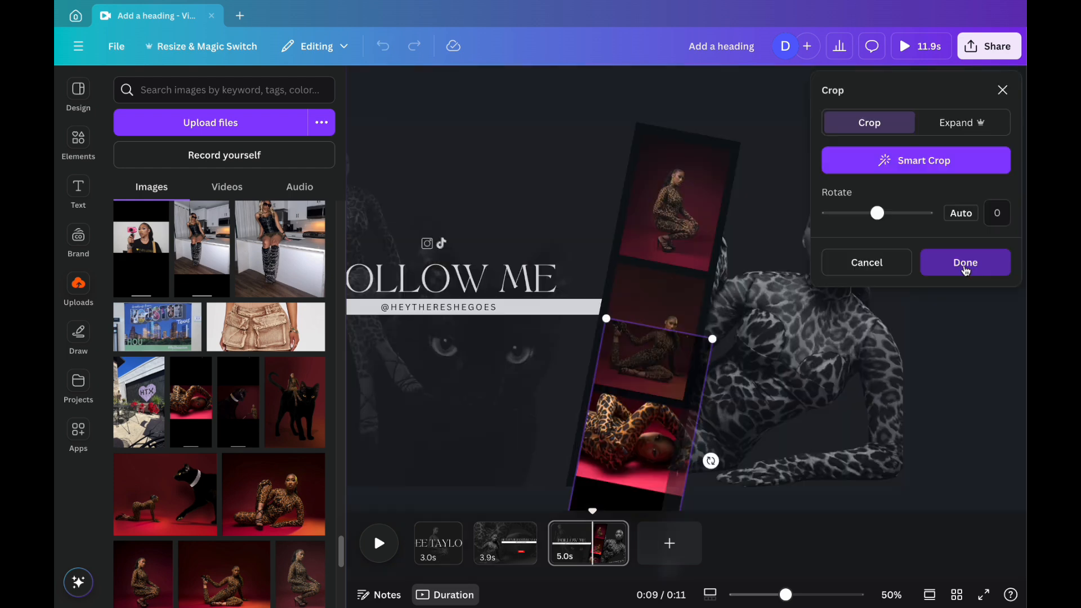
{"action": "left_click", "coordinate": [965, 262]}
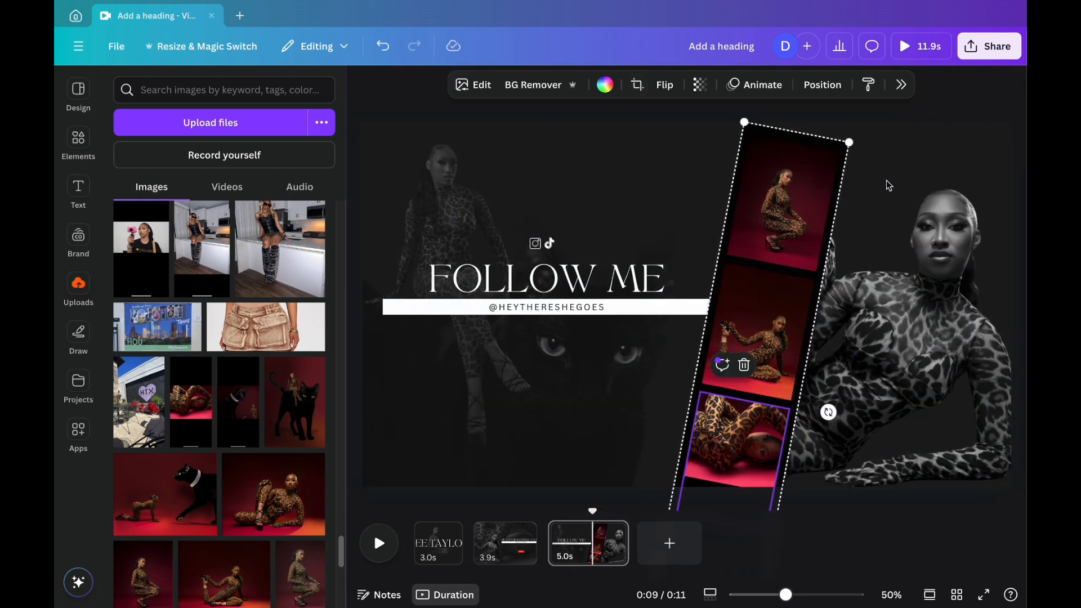
{"action": "left_click", "coordinate": [899, 112]}
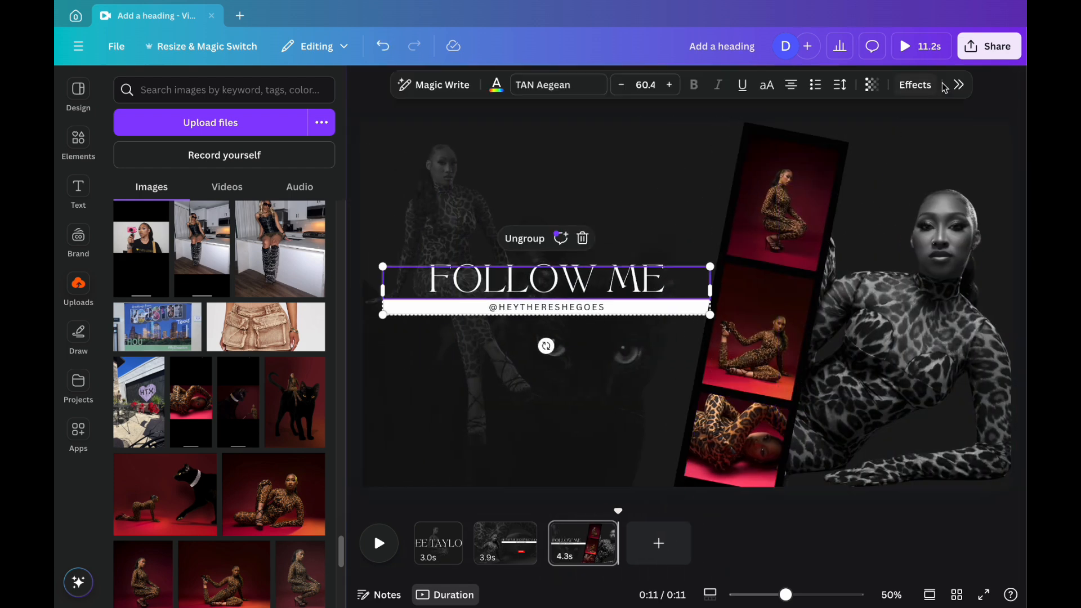
- Apply a slowed-down Baseline animation to the FOLLOW ME heading, then switch to the vlog page
{"action": "left_click", "coordinate": [957, 88]}
{"action": "left_click", "coordinate": [870, 524]}
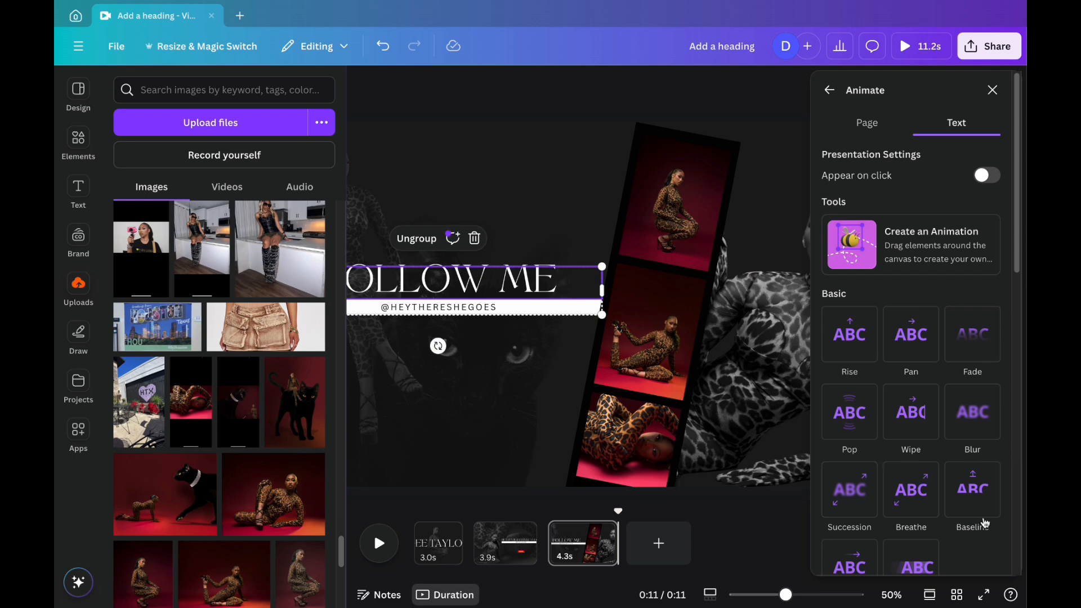
{"action": "left_click", "coordinate": [972, 496]}
{"action": "scroll", "coordinate": [1010, 282], "scroll_direction": "down", "scroll_amount": 3}
{"action": "left_click_drag", "start_coordinate": [1018, 245], "coordinate": [1022, 301]}
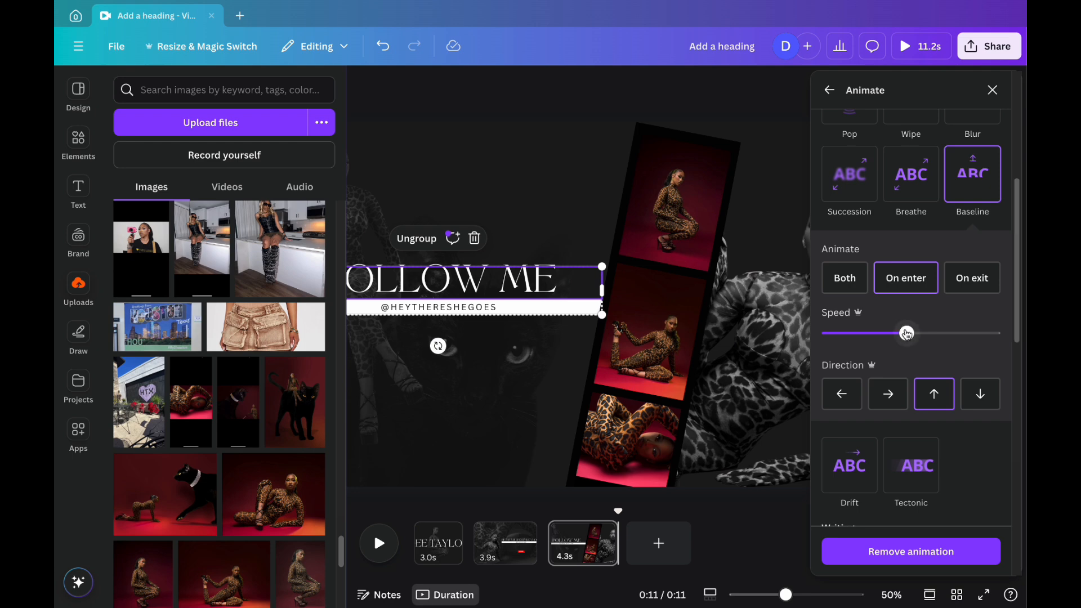
{"action": "left_click_drag", "start_coordinate": [904, 333], "coordinate": [870, 335]}
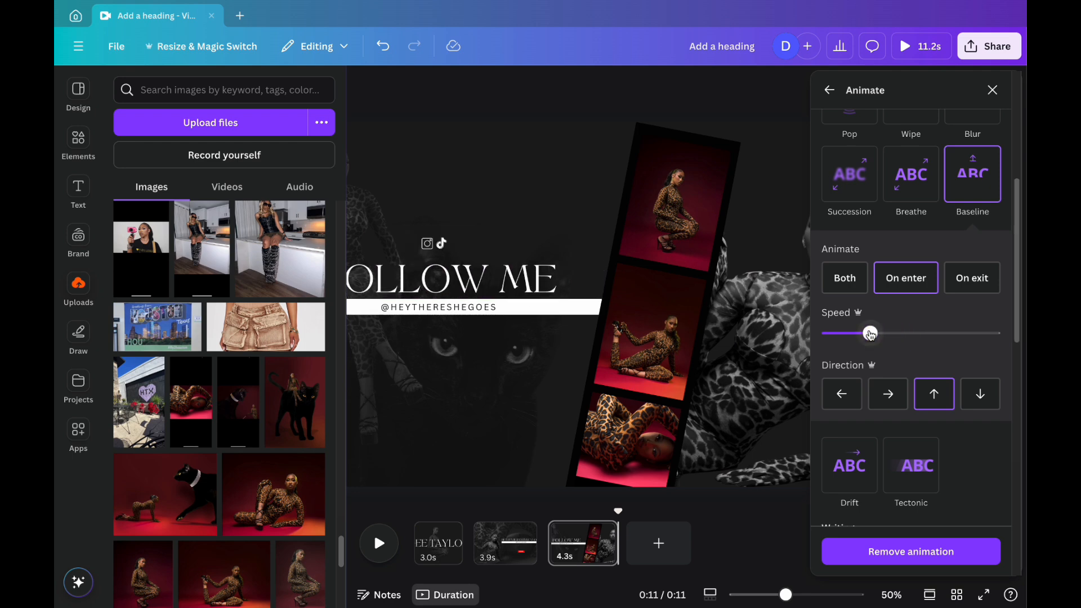
{"action": "left_click", "coordinate": [993, 90]}
{"action": "left_click", "coordinate": [992, 121]}
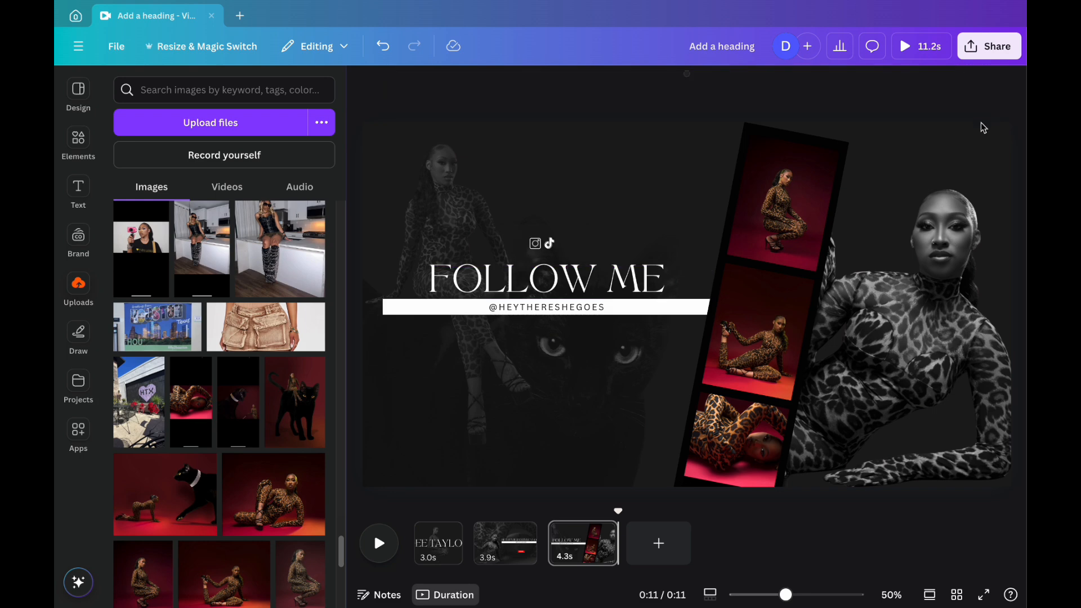
{"action": "left_click", "coordinate": [518, 548]}
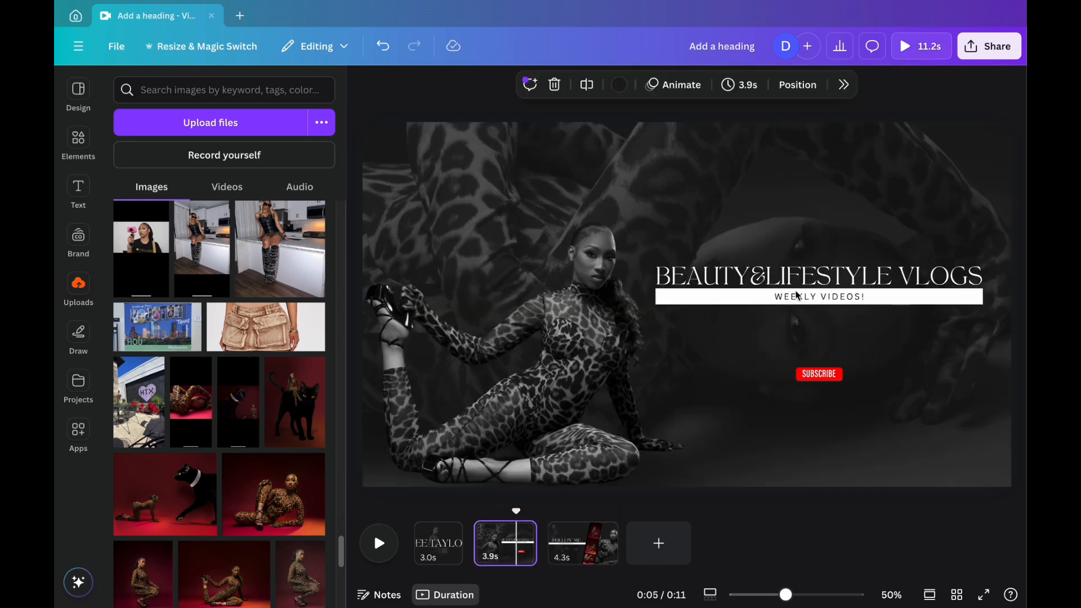
- Animate the BEAUTY&LIFESTYLE VLOGS heading group with Baseline, with the speed slider reduced
{"action": "left_click", "coordinate": [802, 276]}
{"action": "left_click", "coordinate": [958, 89]}
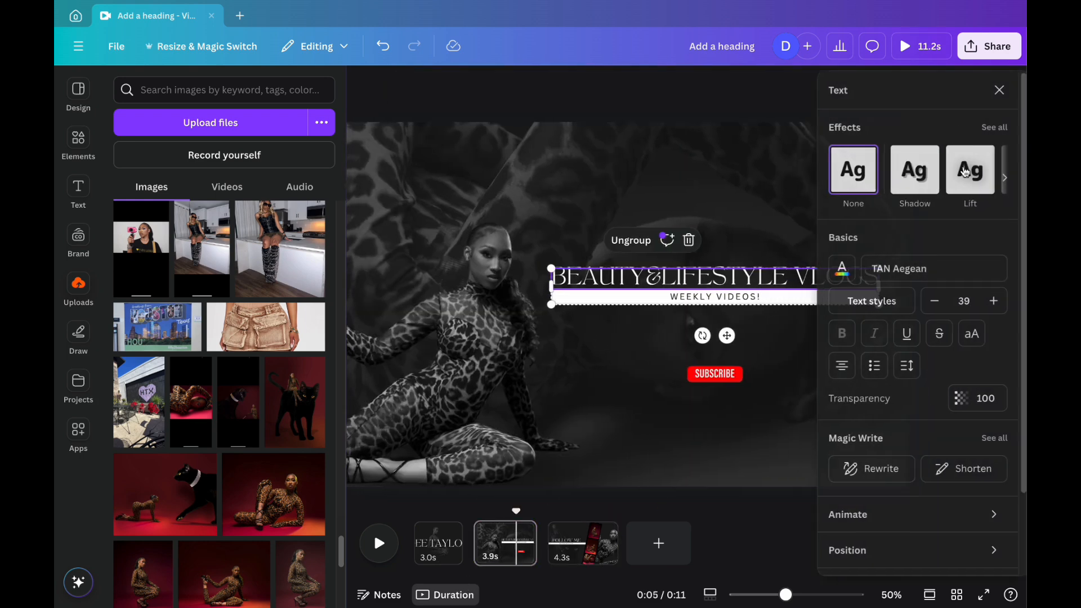
{"action": "left_click", "coordinate": [849, 514]}
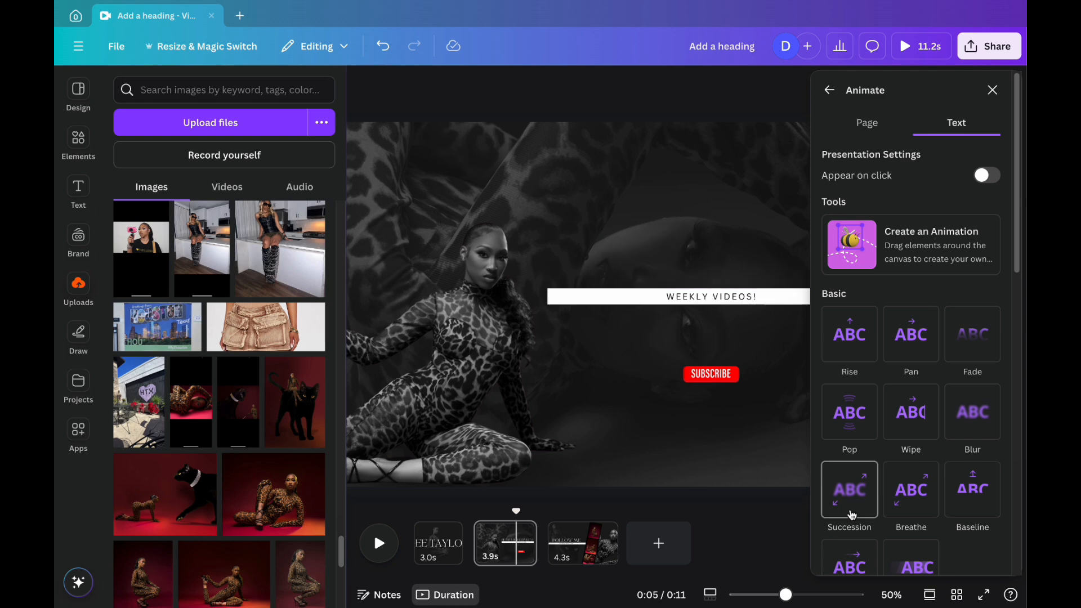
{"action": "left_click", "coordinate": [970, 488]}
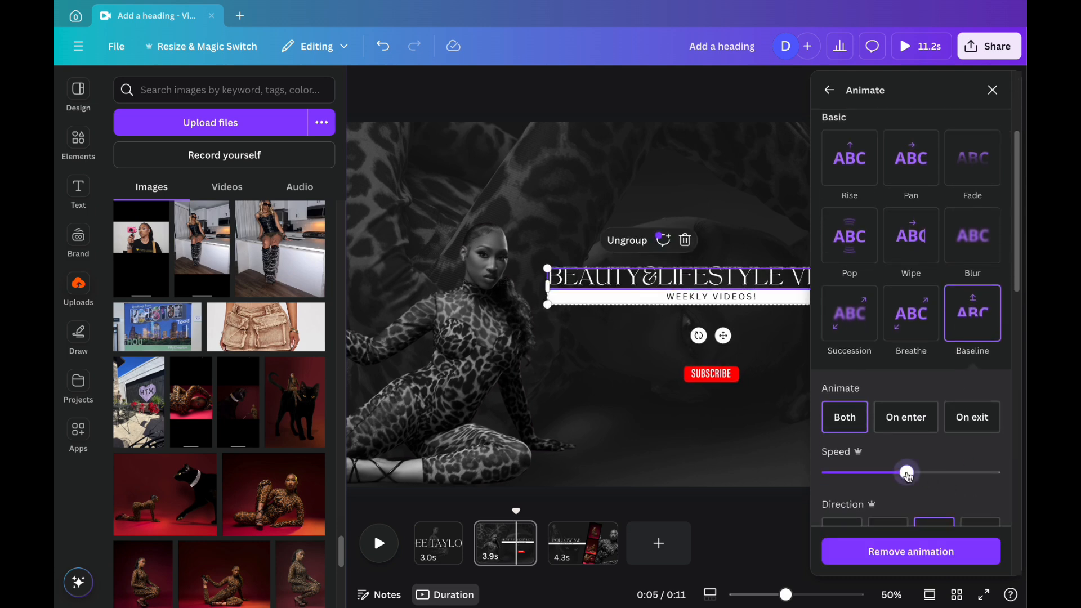
{"action": "left_click_drag", "start_coordinate": [906, 474], "coordinate": [867, 472]}
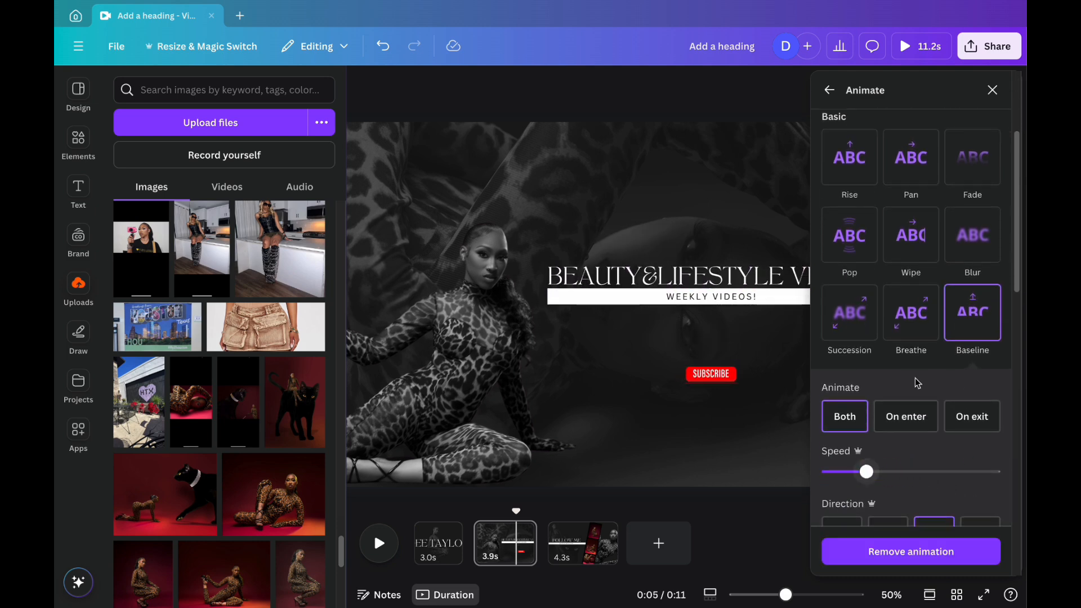
{"action": "left_click", "coordinate": [992, 89]}
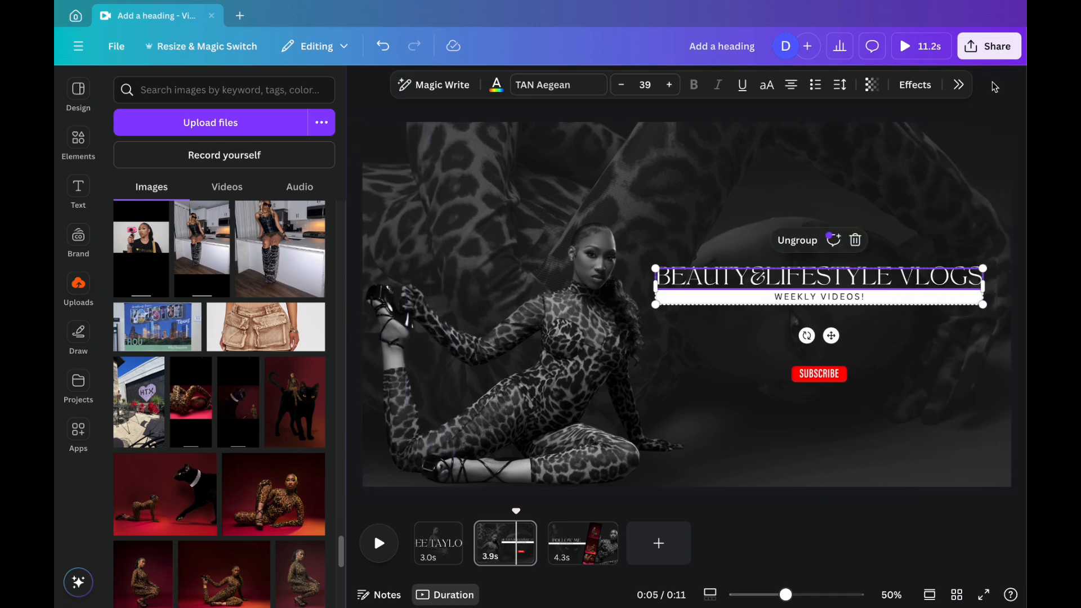
- Append a blank page after FOLLOW ME and trim it to 0.7s
{"action": "left_click", "coordinate": [662, 543]}
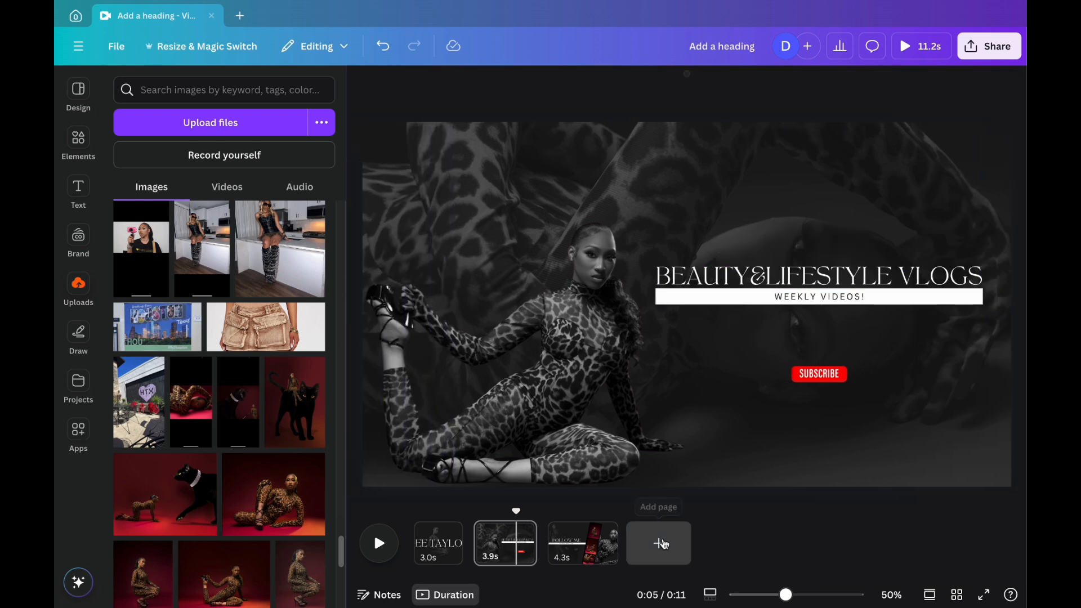
{"action": "mouse_move", "coordinate": [710, 543]}
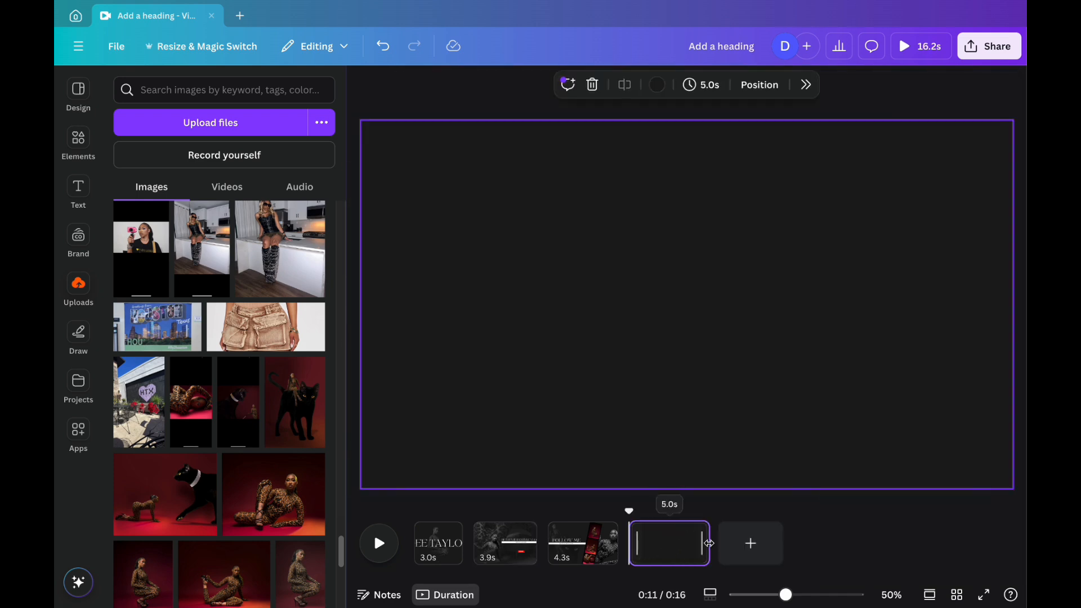
{"action": "left_click_drag", "start_coordinate": [709, 543], "coordinate": [641, 541]}
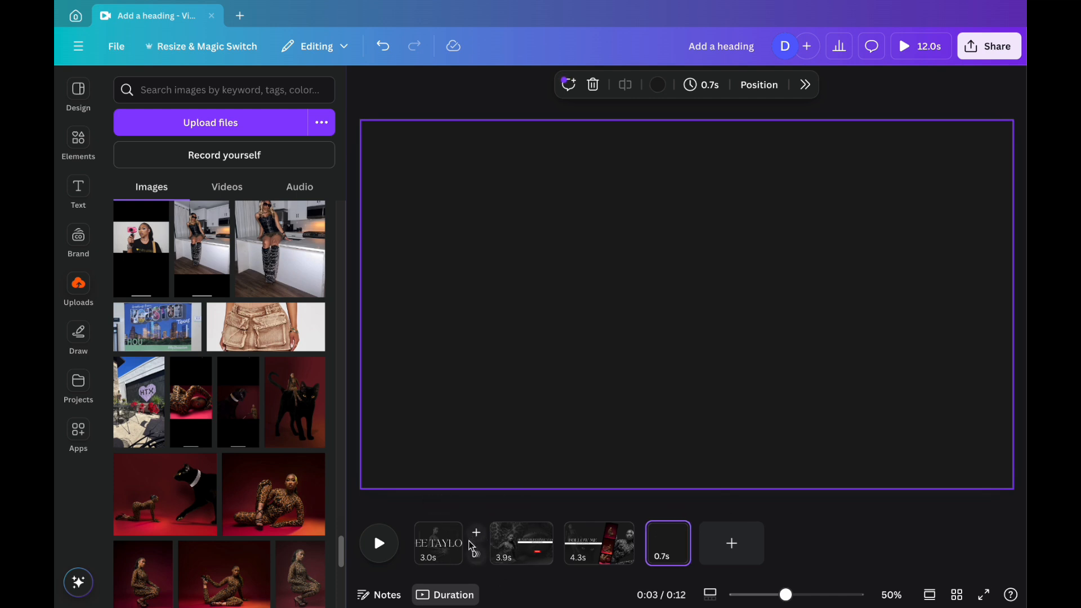
{"action": "left_click", "coordinate": [476, 556]}
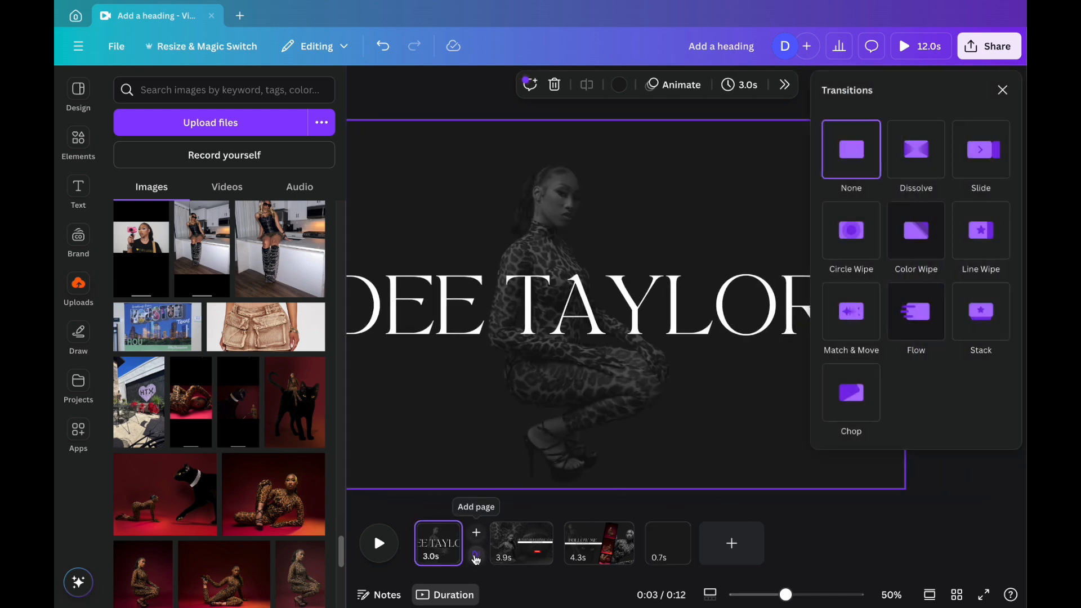
- Use a lengthened Slide transition between pages 1–2, and Match & Move between pages 2–3 and 3–4
{"action": "left_click", "coordinate": [971, 164]}
{"action": "left_click_drag", "start_coordinate": [864, 244], "coordinate": [891, 254]}
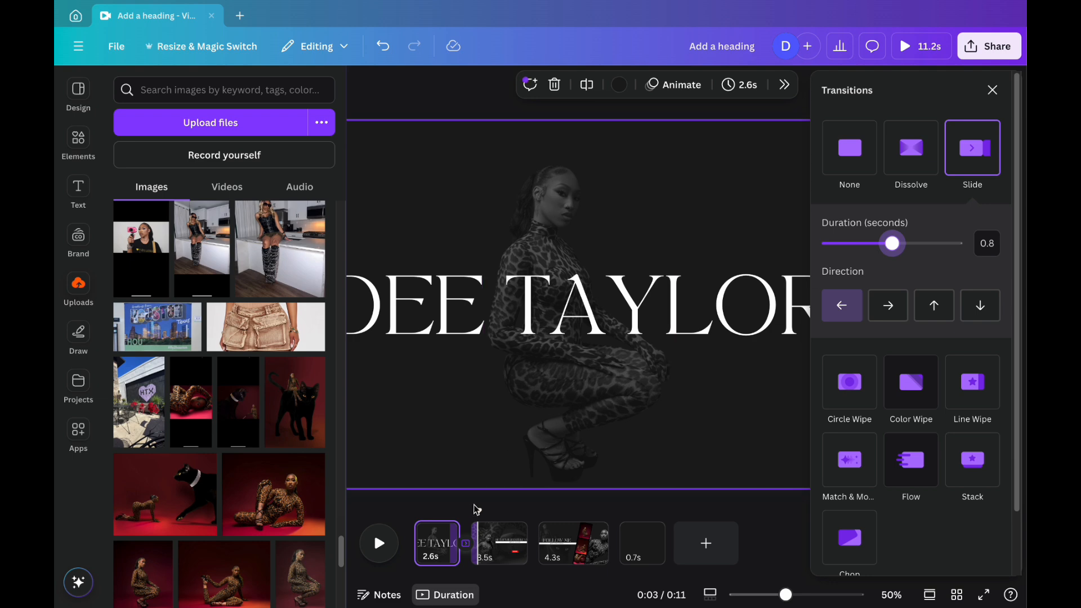
{"action": "left_click", "coordinate": [542, 557]}
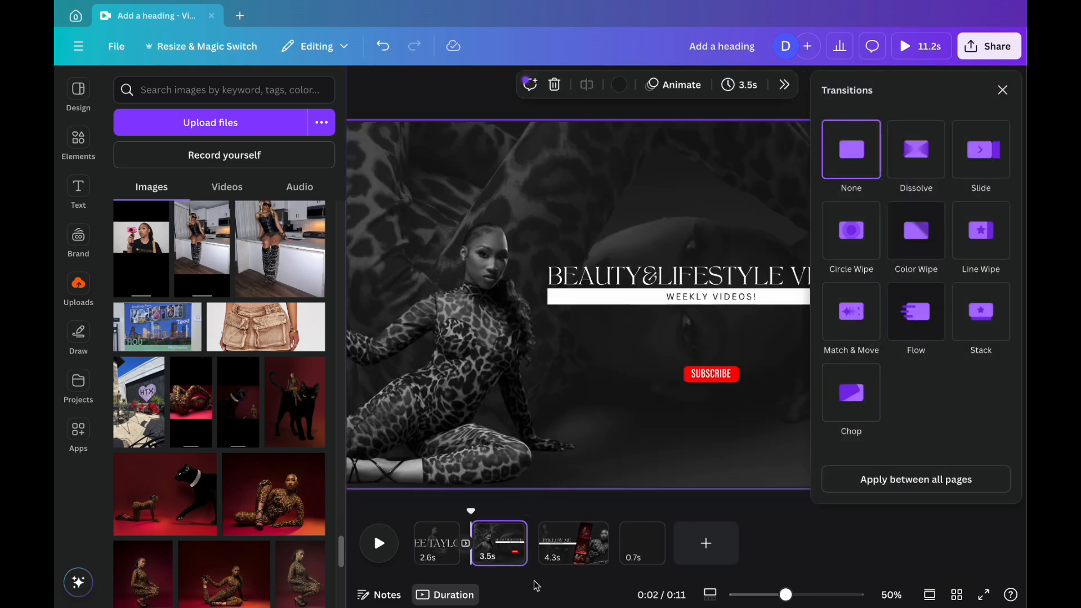
{"action": "mouse_move", "coordinate": [540, 535]}
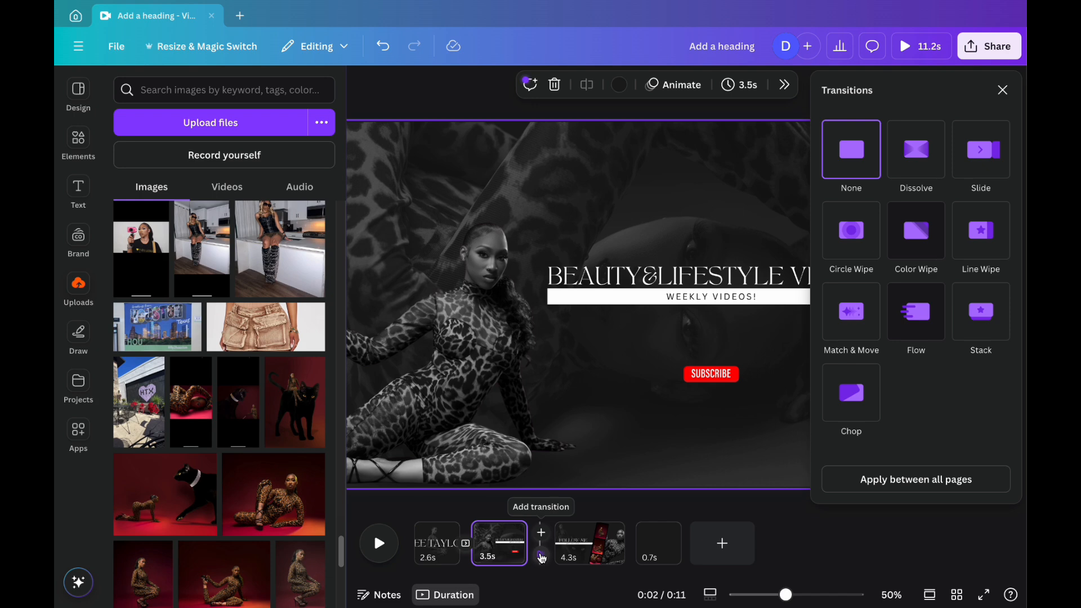
{"action": "left_click", "coordinate": [850, 310]}
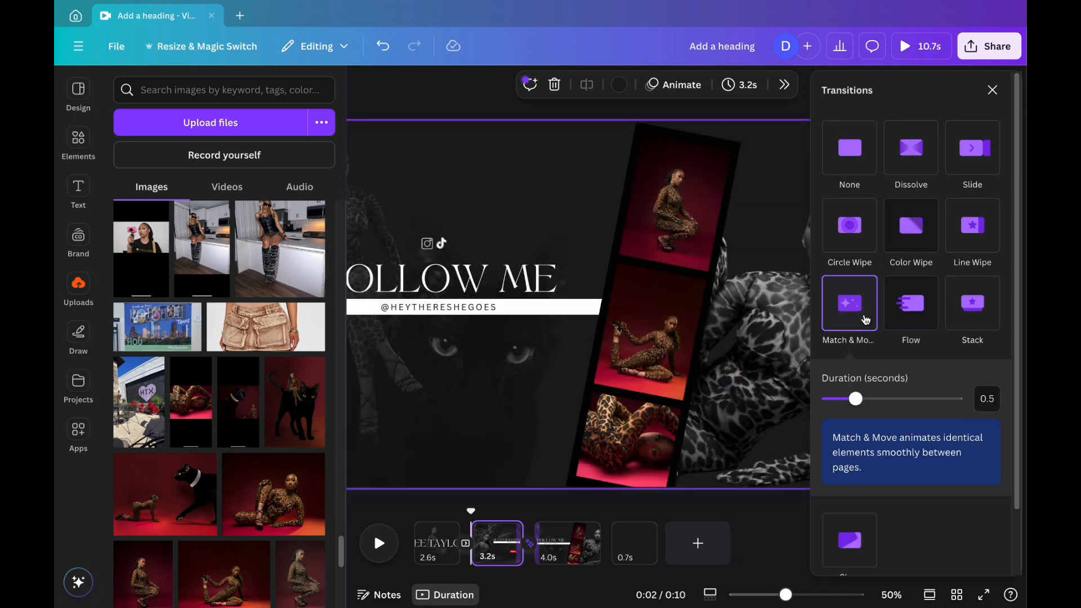
{"action": "left_click", "coordinate": [605, 542]}
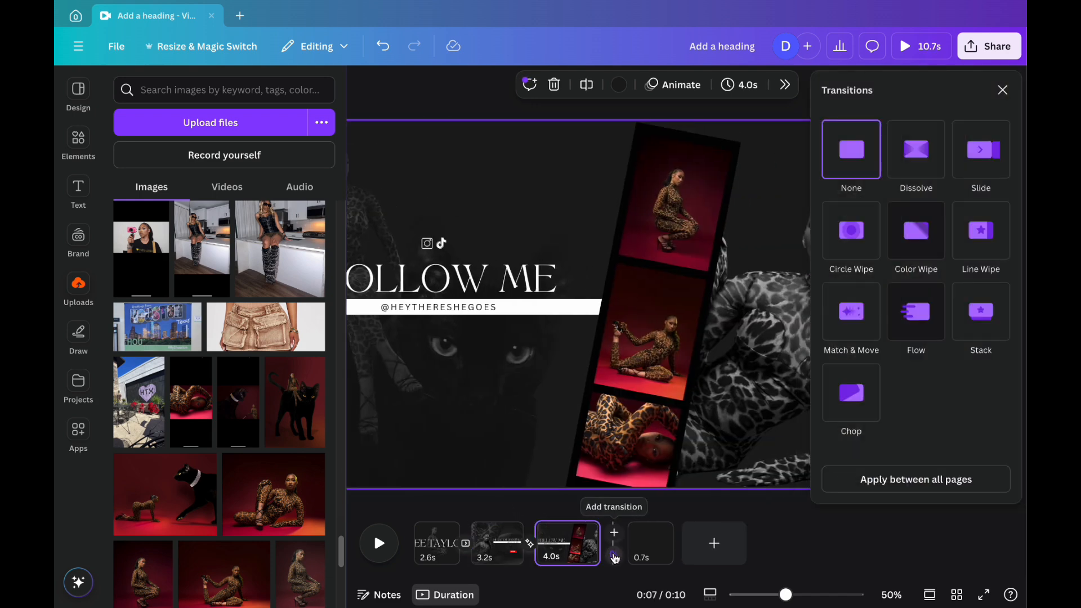
{"action": "left_click", "coordinate": [847, 312]}
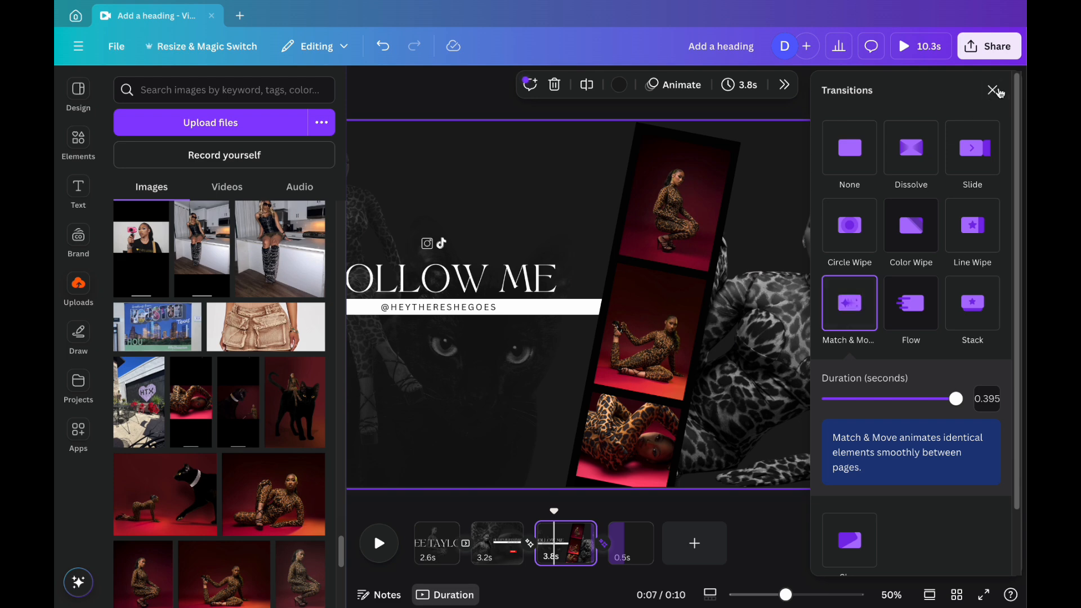
{"action": "left_click", "coordinate": [989, 92]}
- Stretch the first three pages to 3.0s, 3.9s and 4.3s, then play the 12.0s intro full screen
{"action": "left_click", "coordinate": [457, 555]}
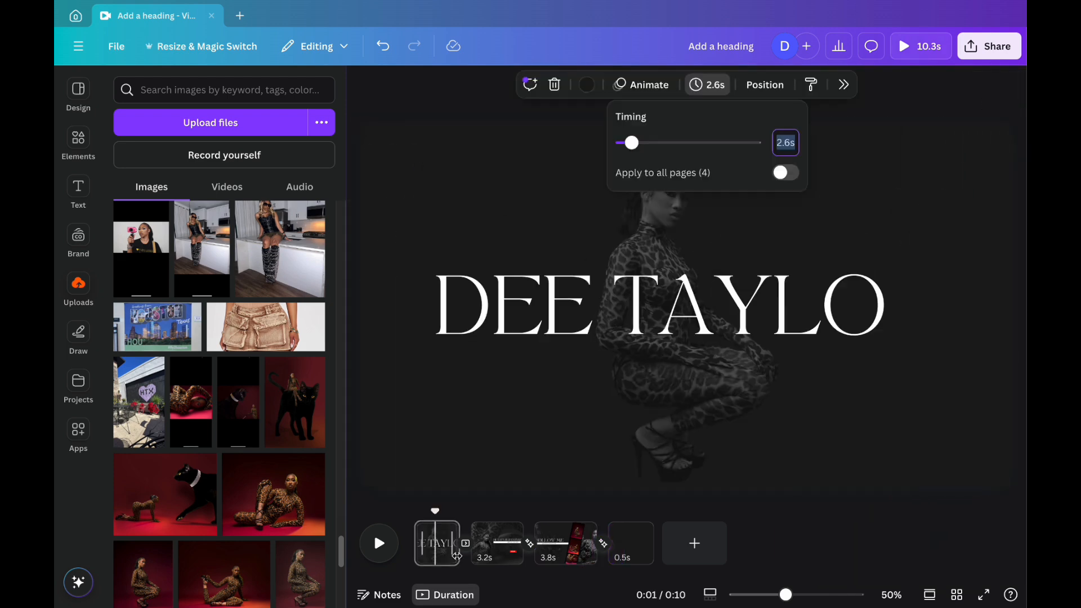
{"action": "left_click_drag", "start_coordinate": [457, 556], "coordinate": [465, 558]}
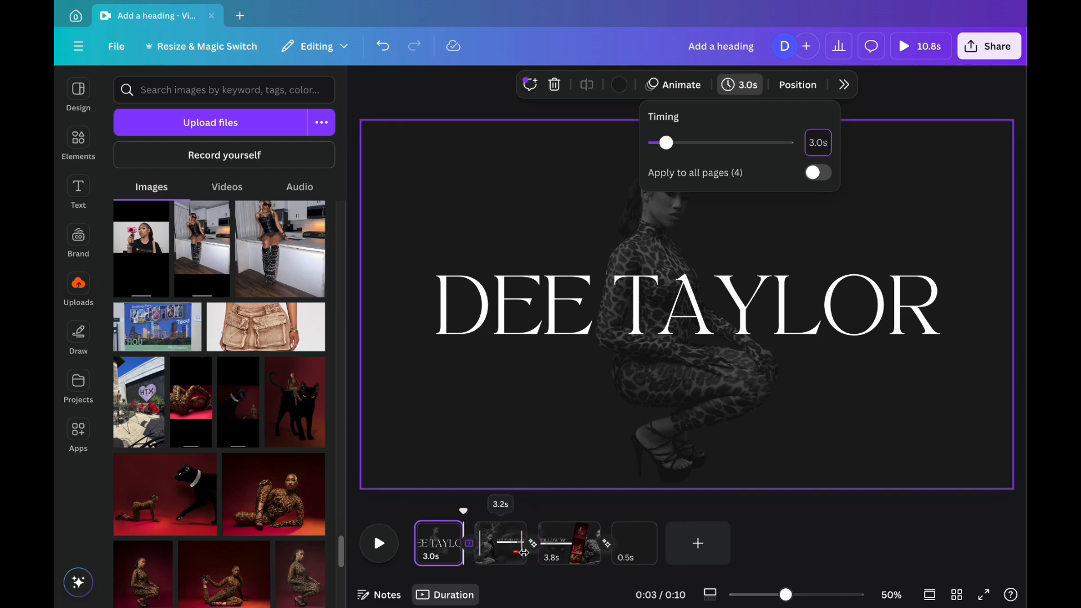
{"action": "left_click_drag", "start_coordinate": [523, 553], "coordinate": [537, 551]}
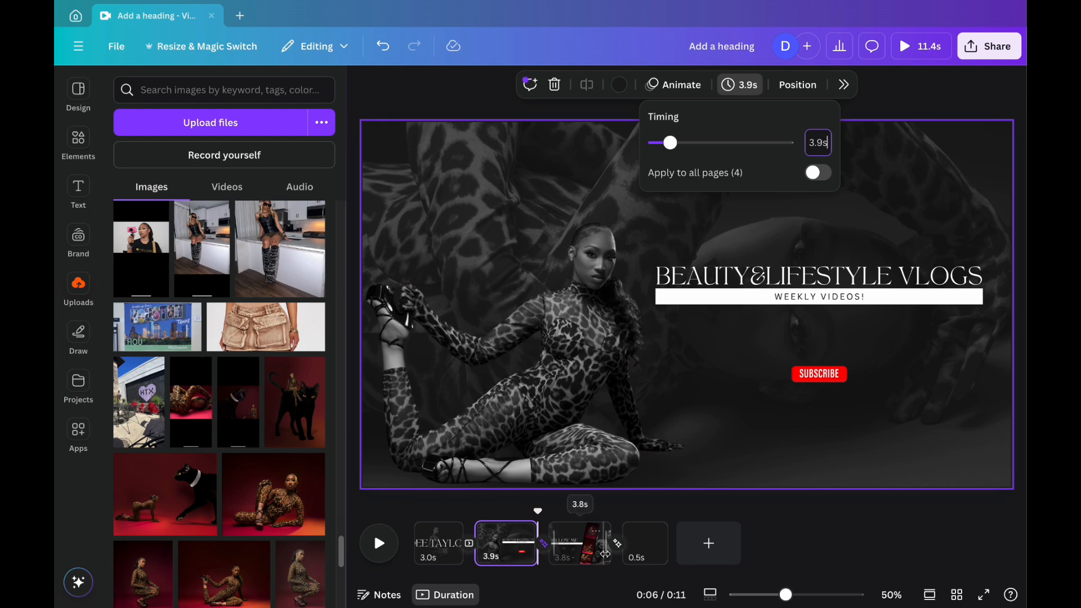
{"action": "left_click_drag", "start_coordinate": [610, 553], "coordinate": [675, 543]}
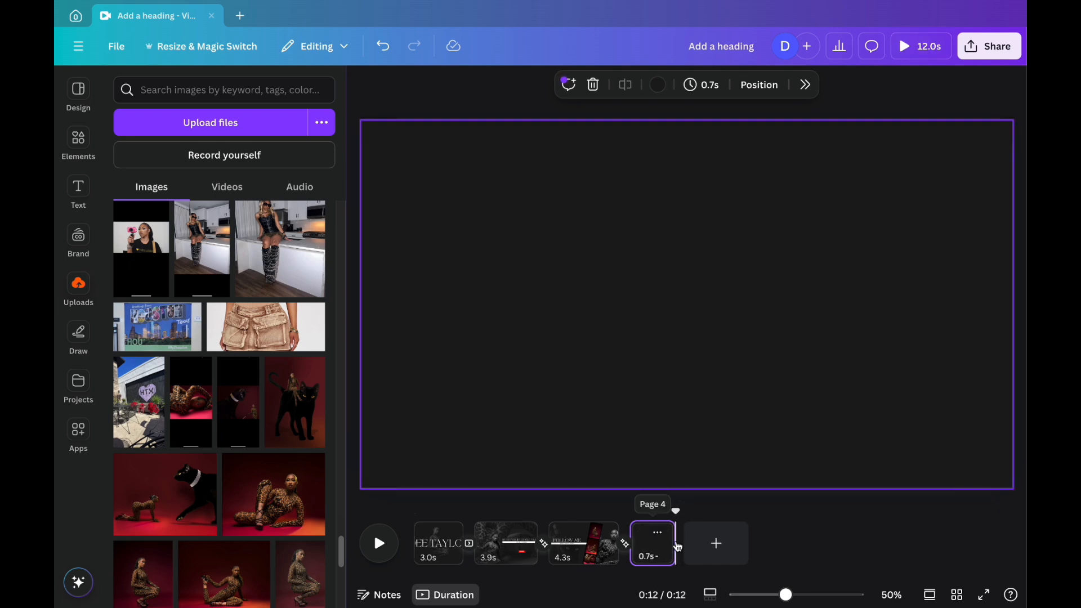
{"action": "left_click", "coordinate": [725, 511]}
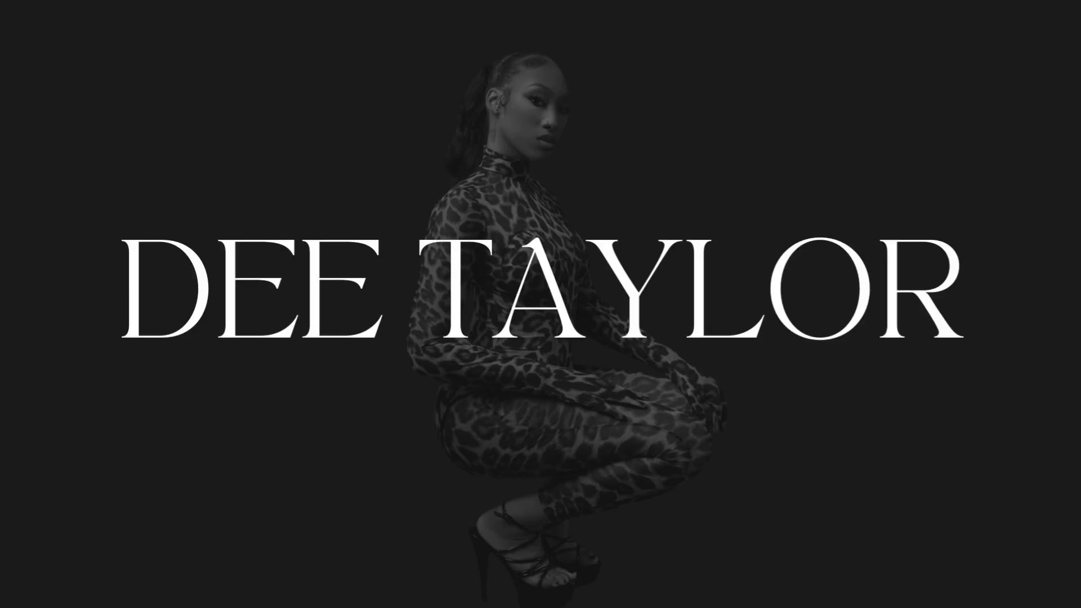